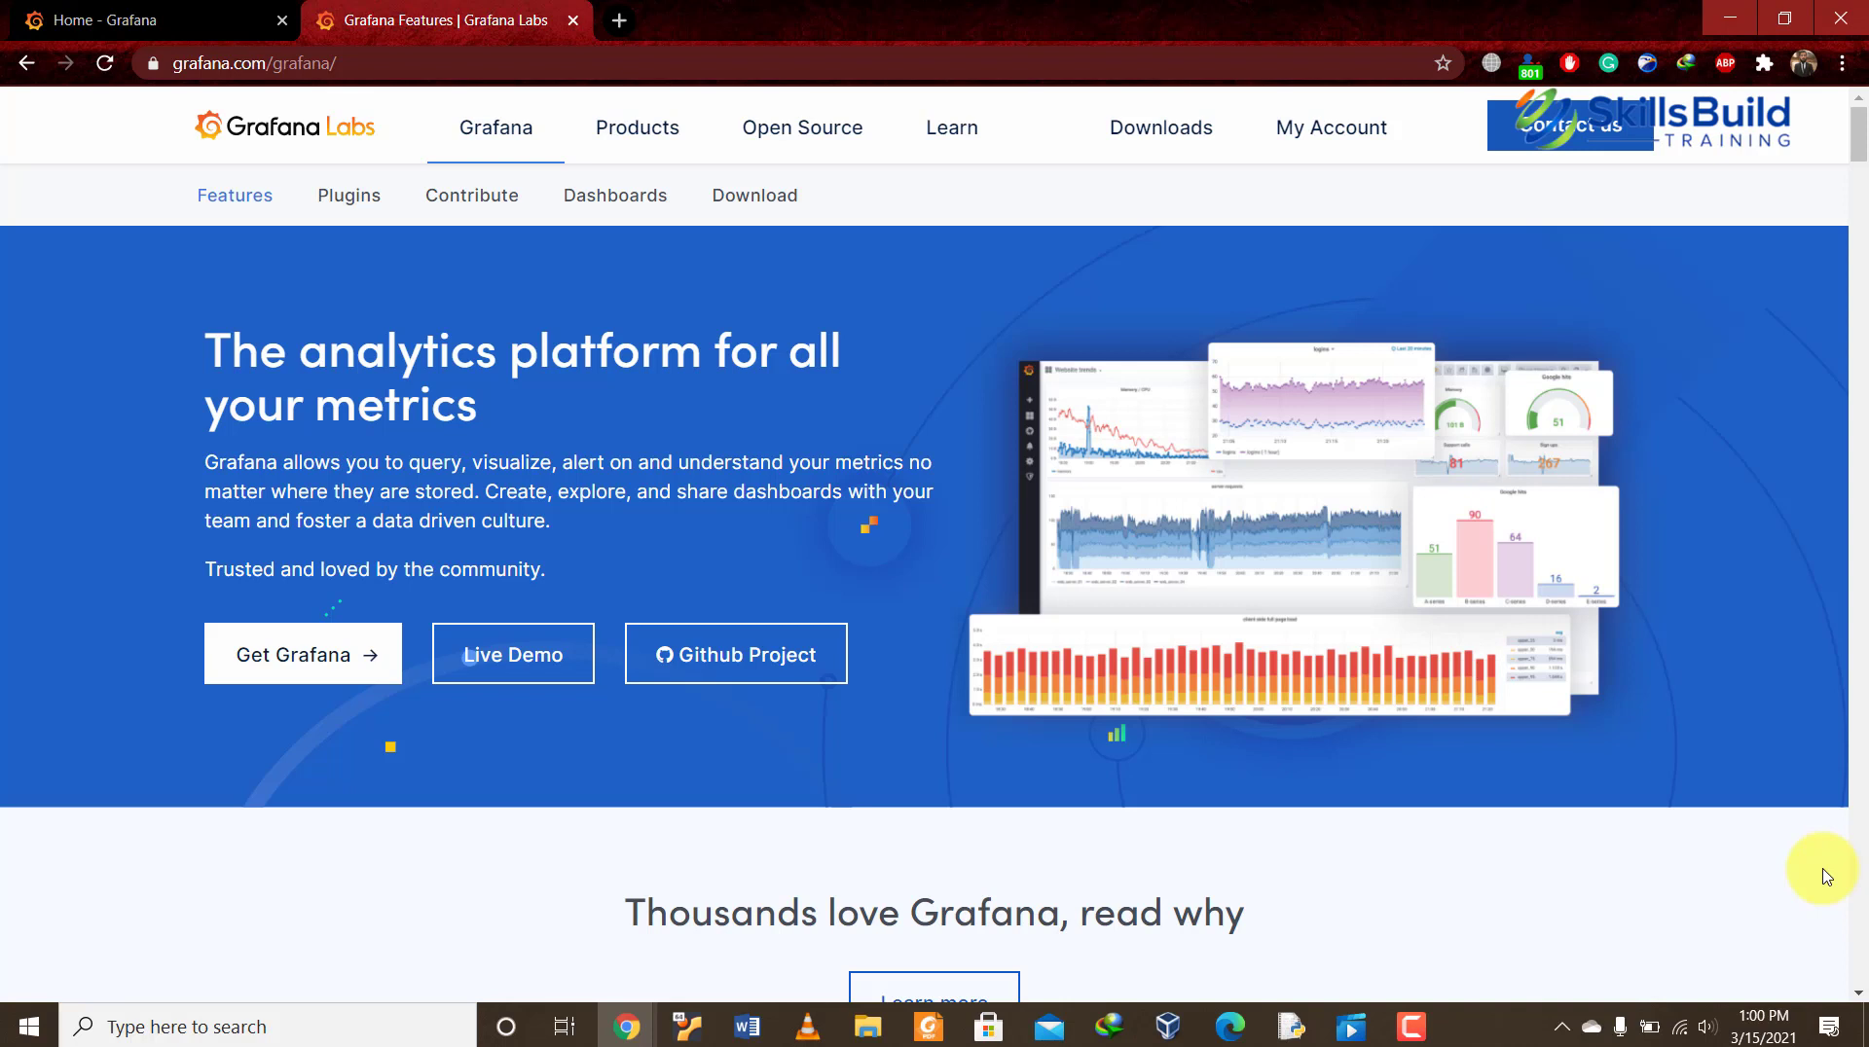
Step: Examine the Visualize, Alert, Unify and Open feature sections on the Grafana features page
scroll(1827, 876, down, 9)
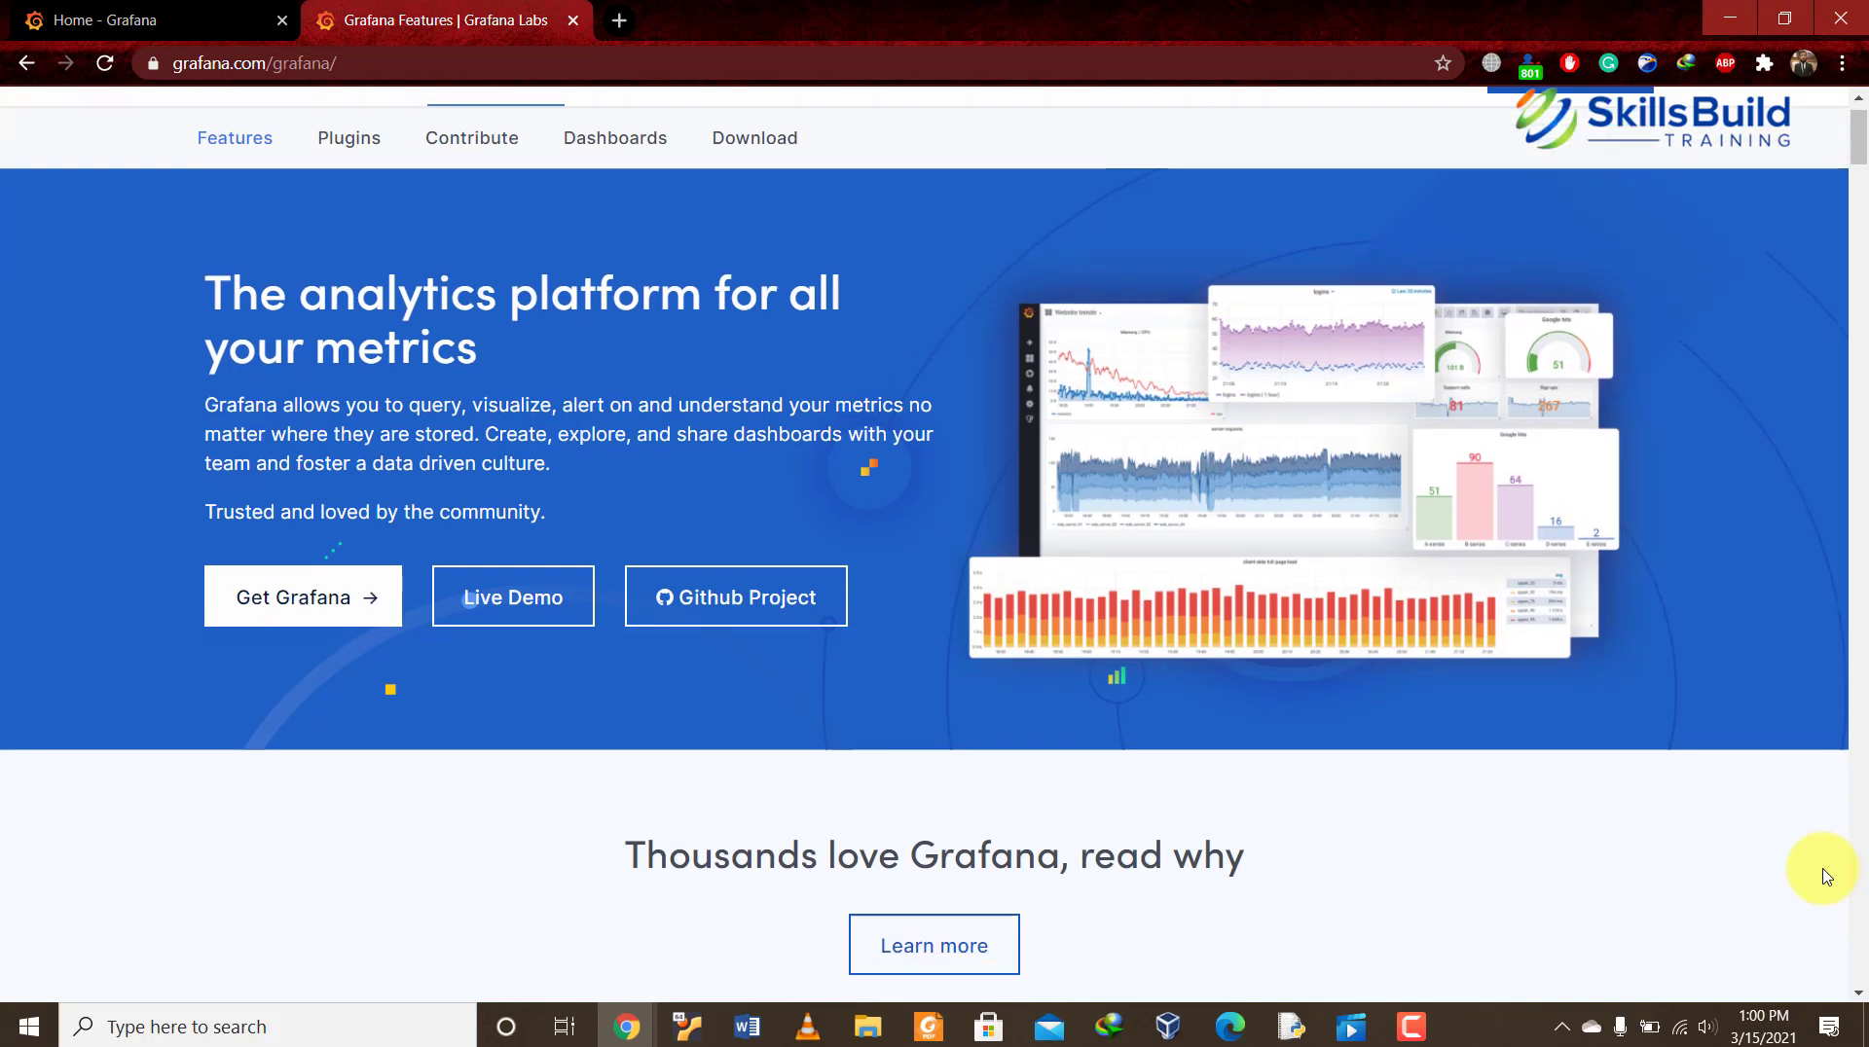
scroll(1826, 876, down, 2)
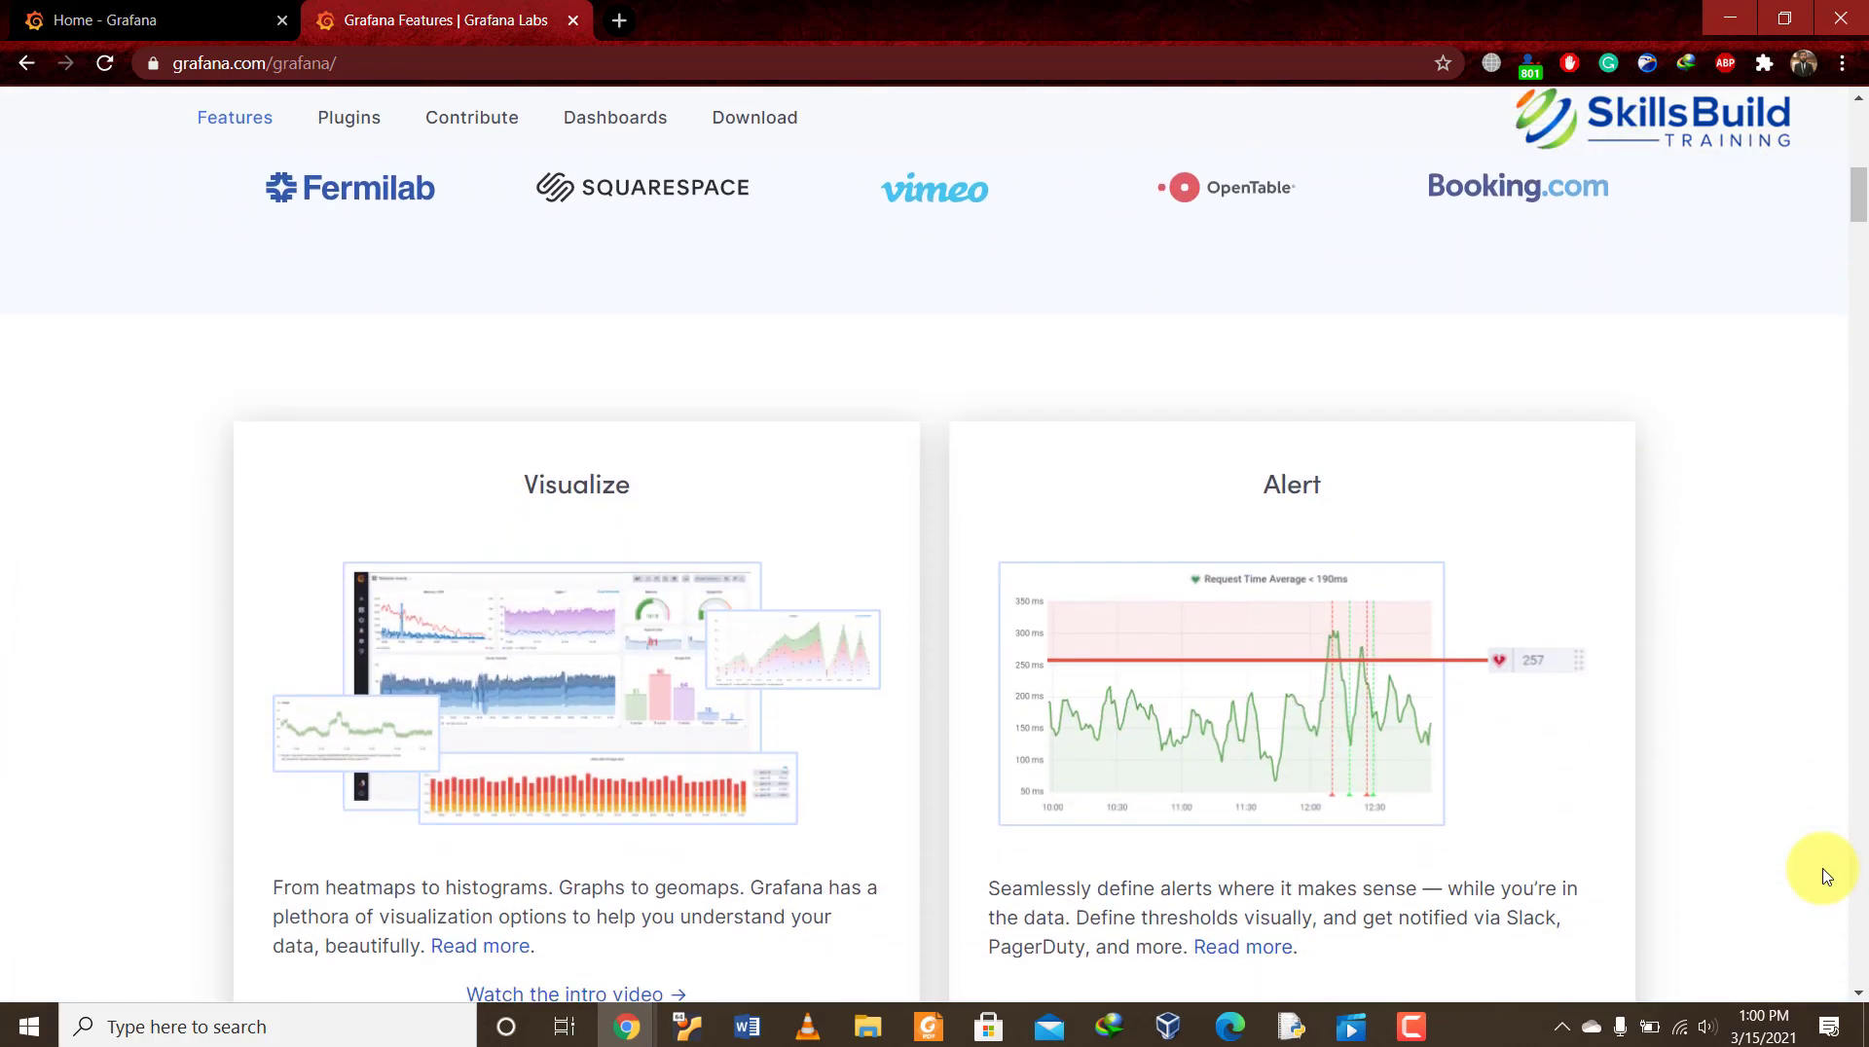
scroll(1826, 876, down, 1)
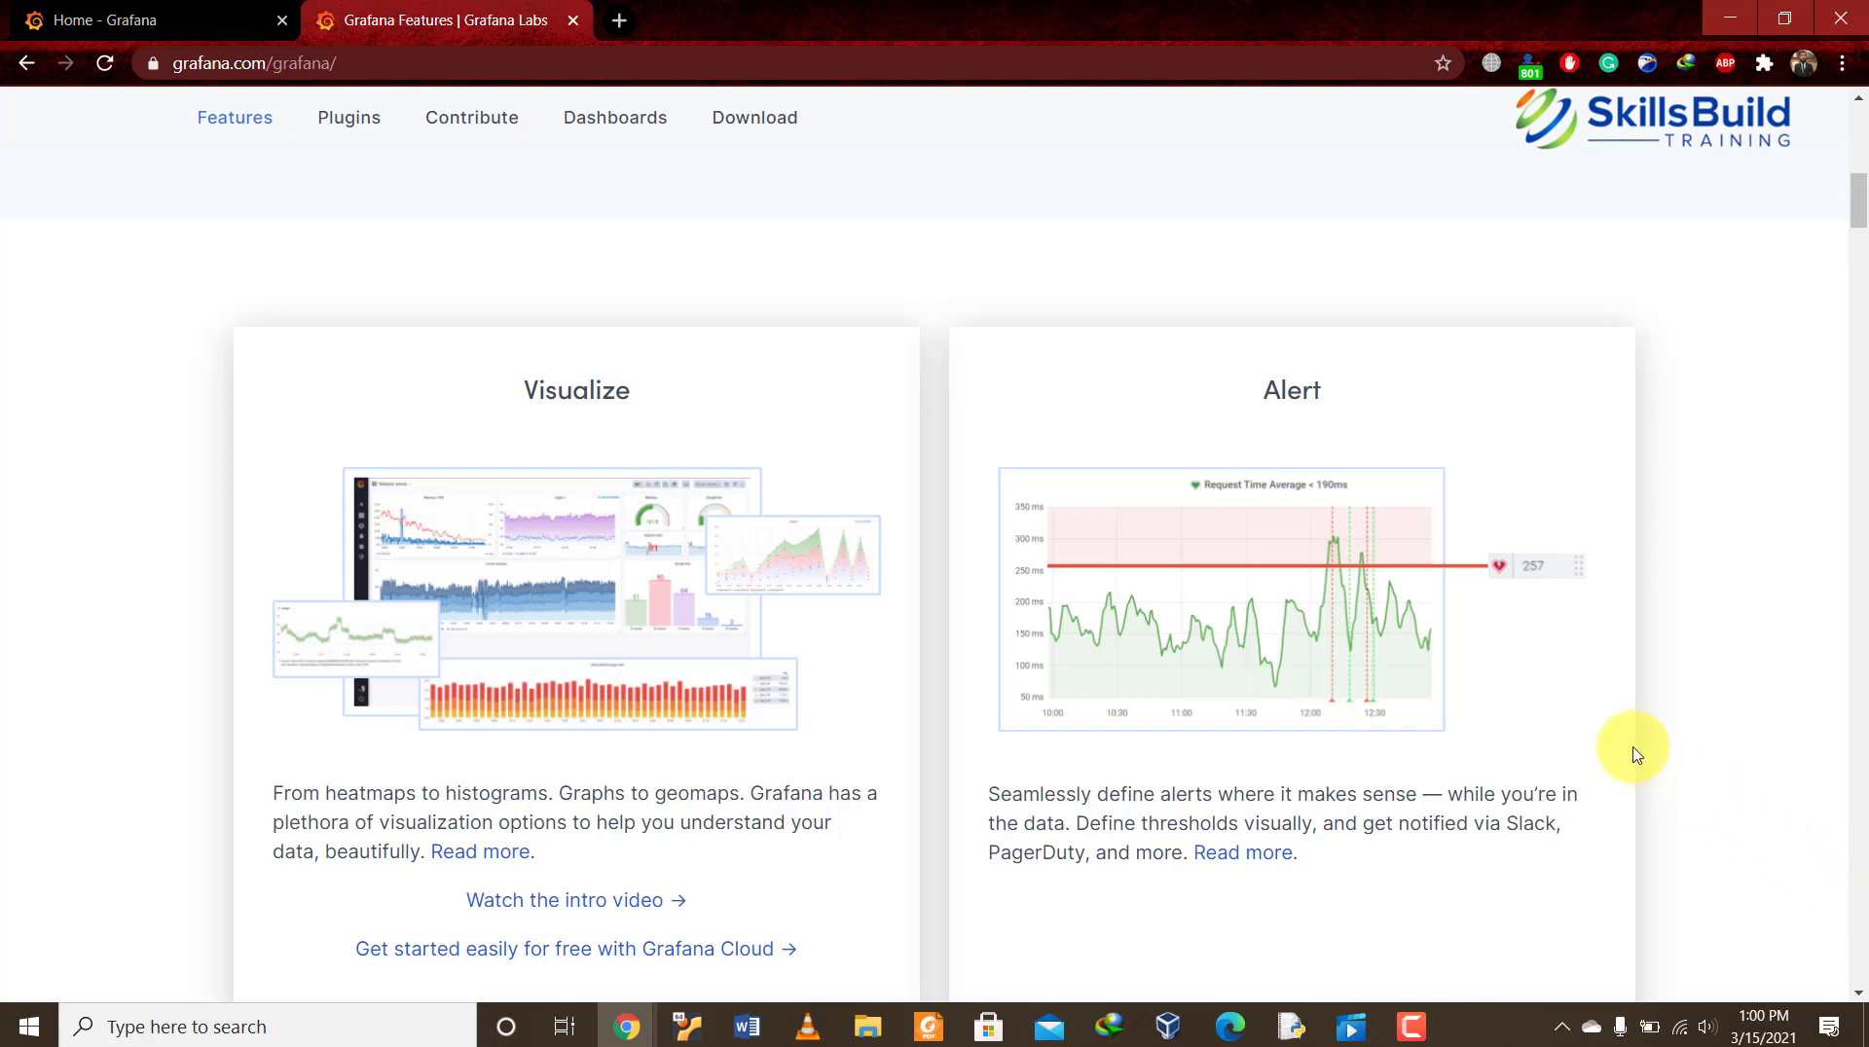
scroll(1635, 755, down, 1)
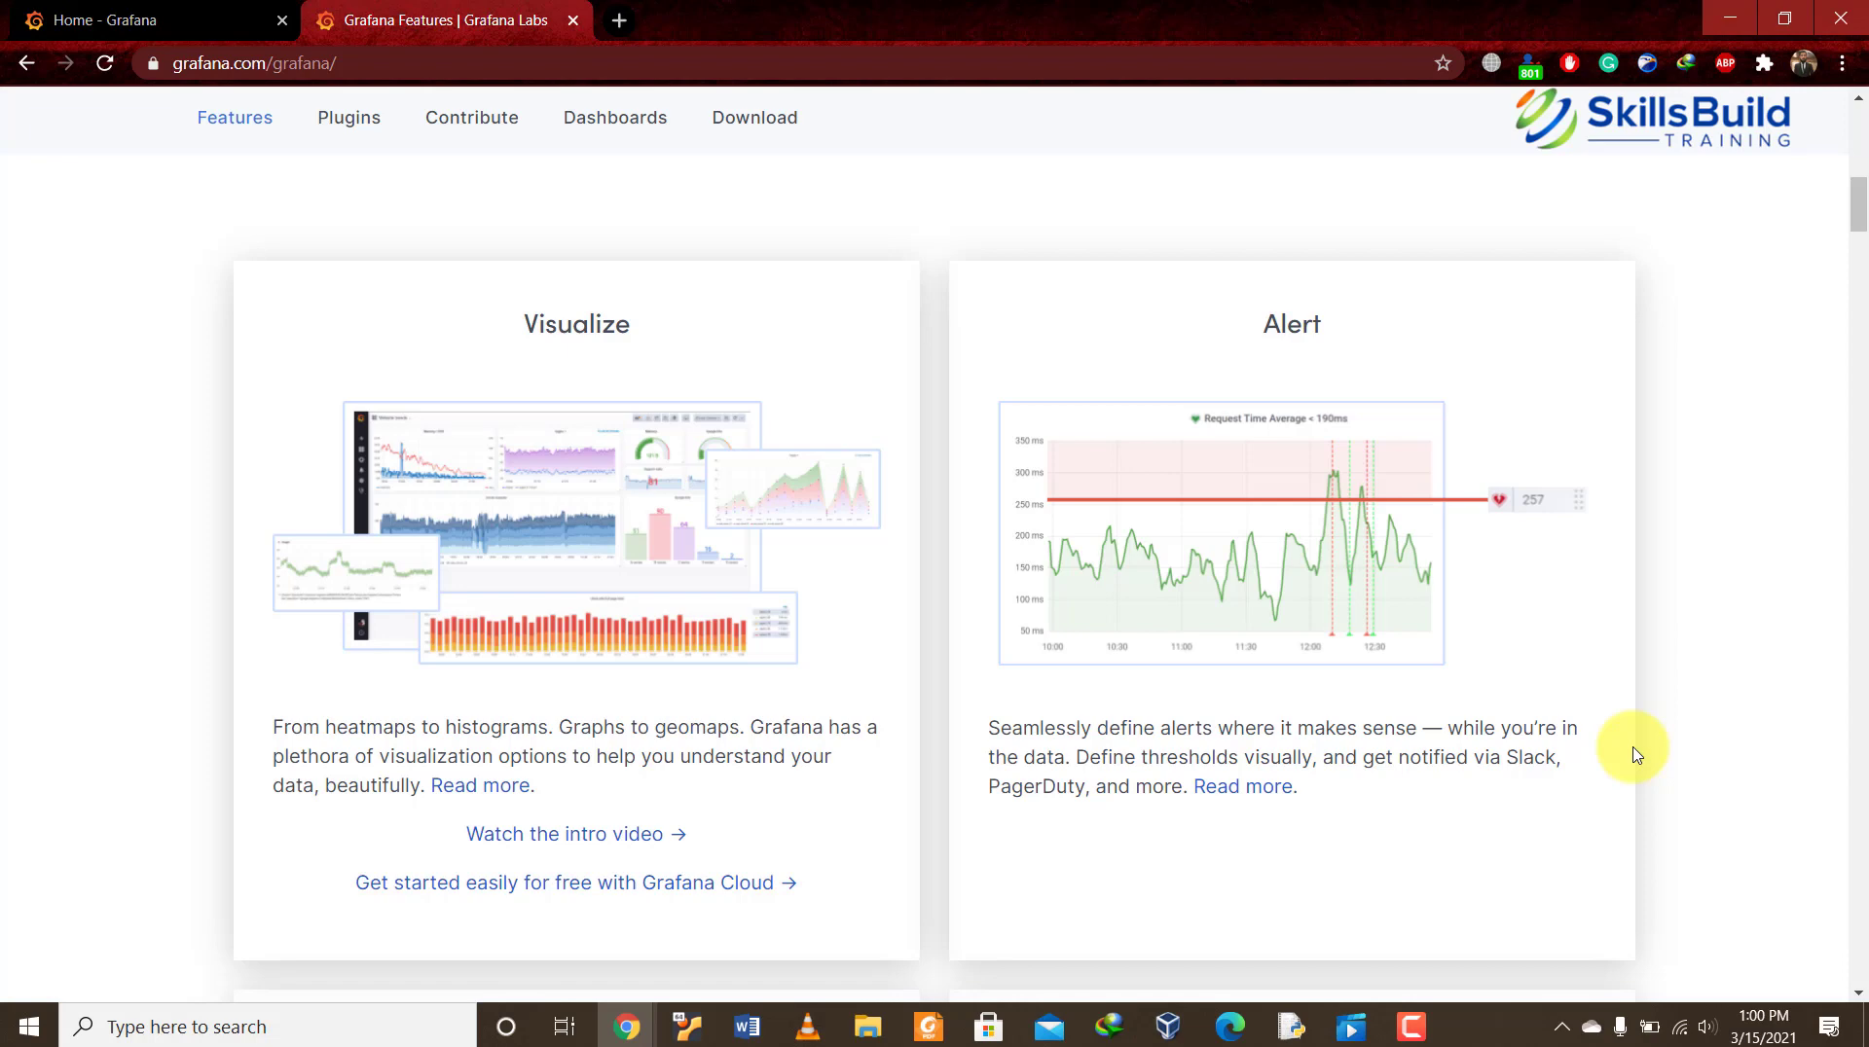
scroll(1635, 755, down, 6)
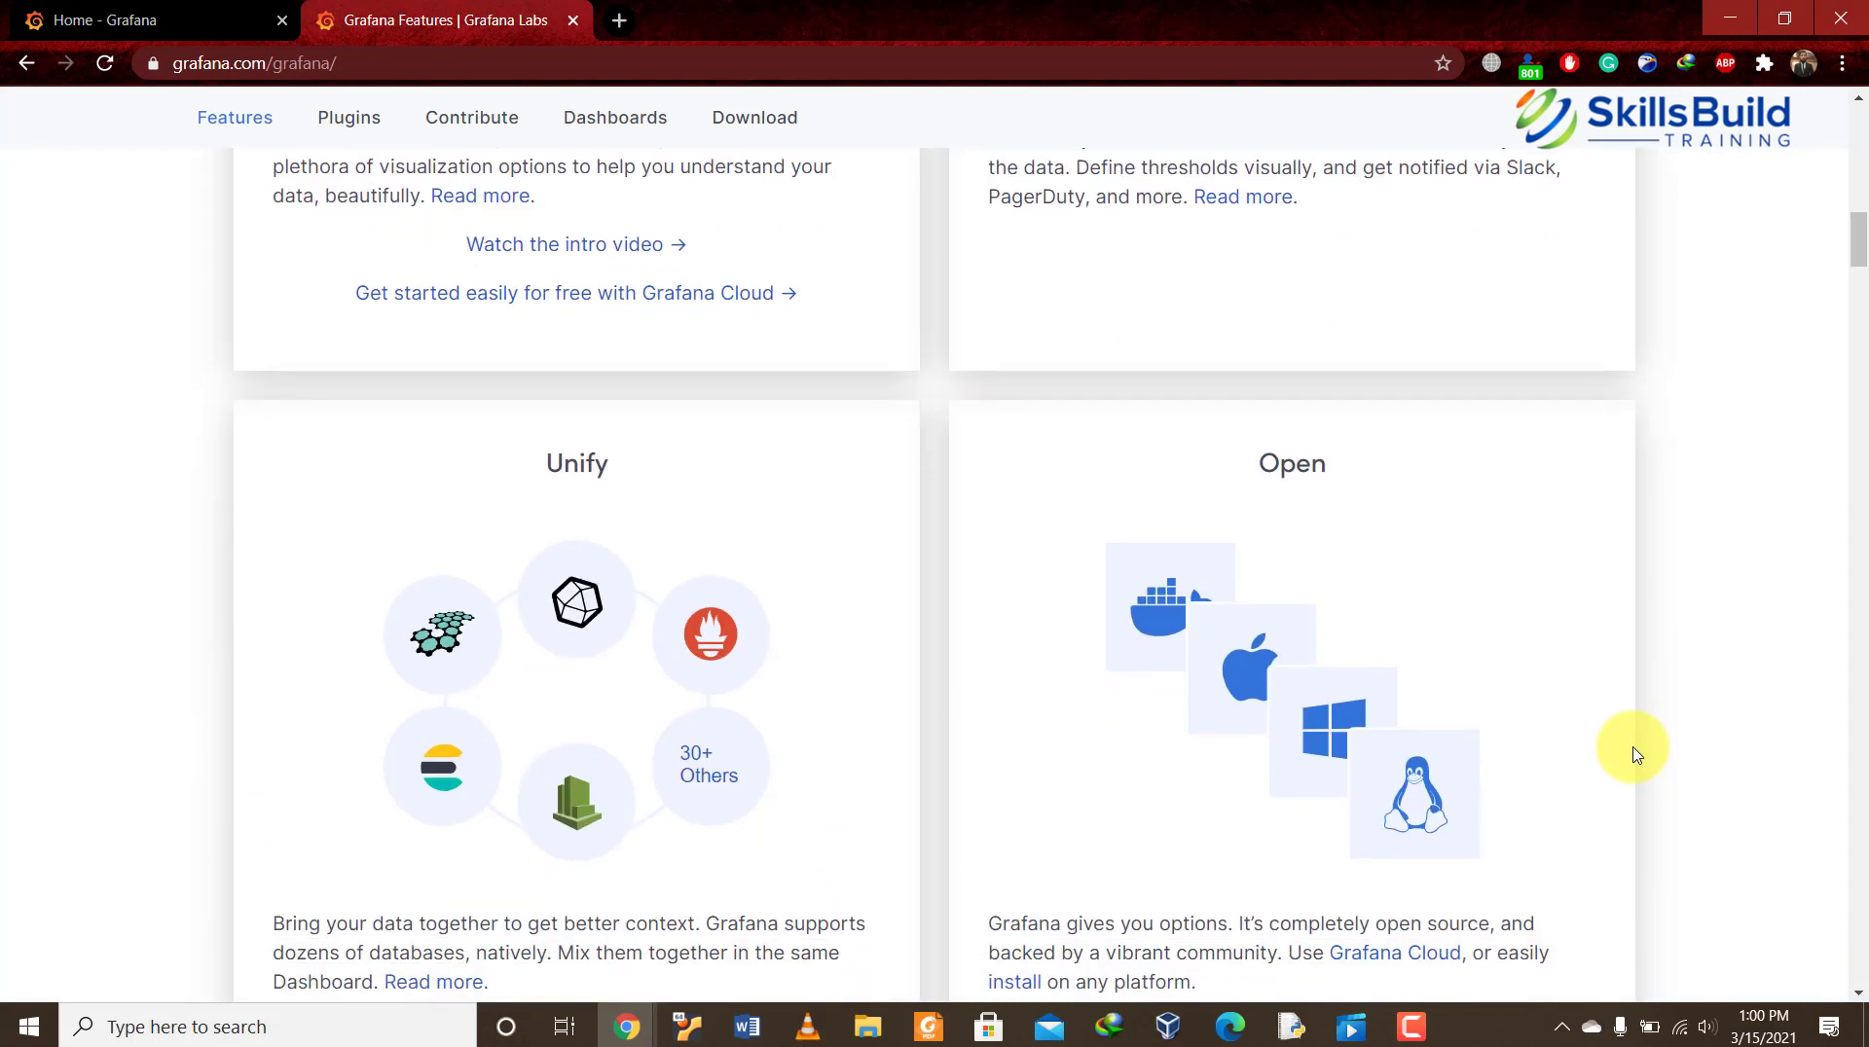
scroll(1635, 755, up, 5)
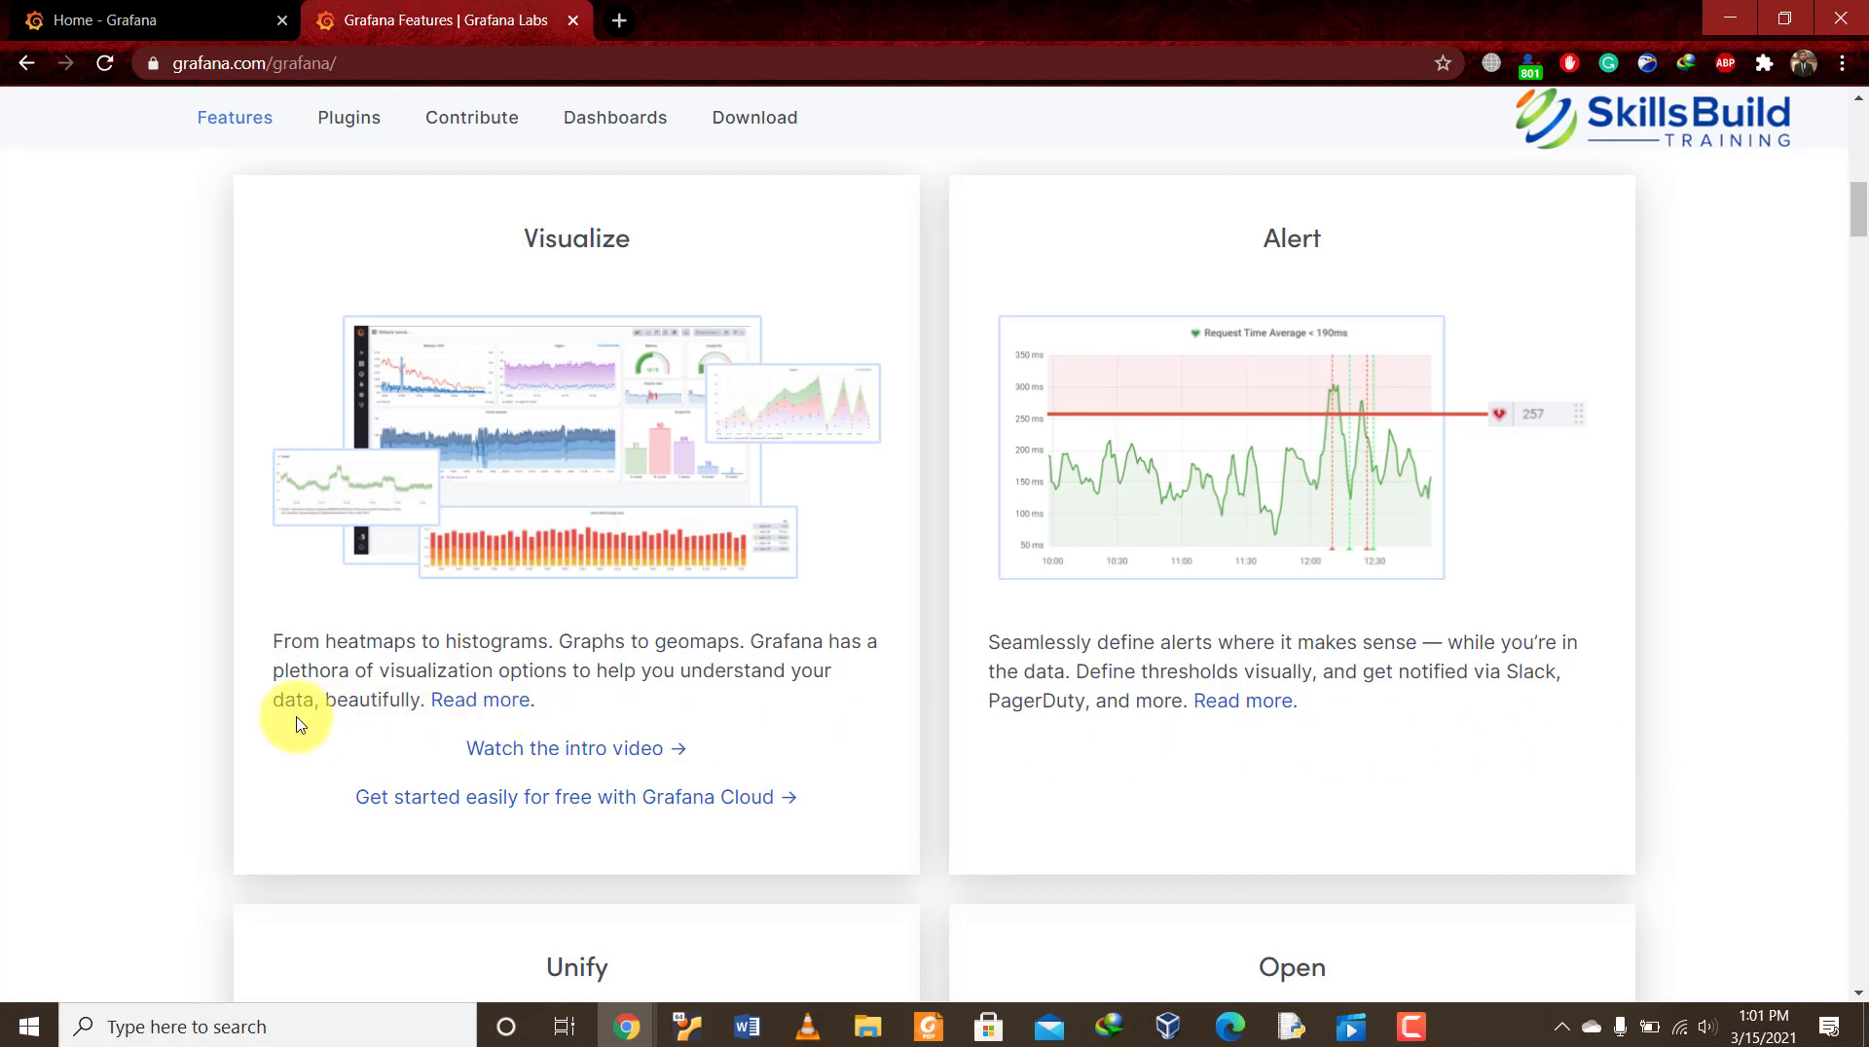
scroll(297, 722, down, 1)
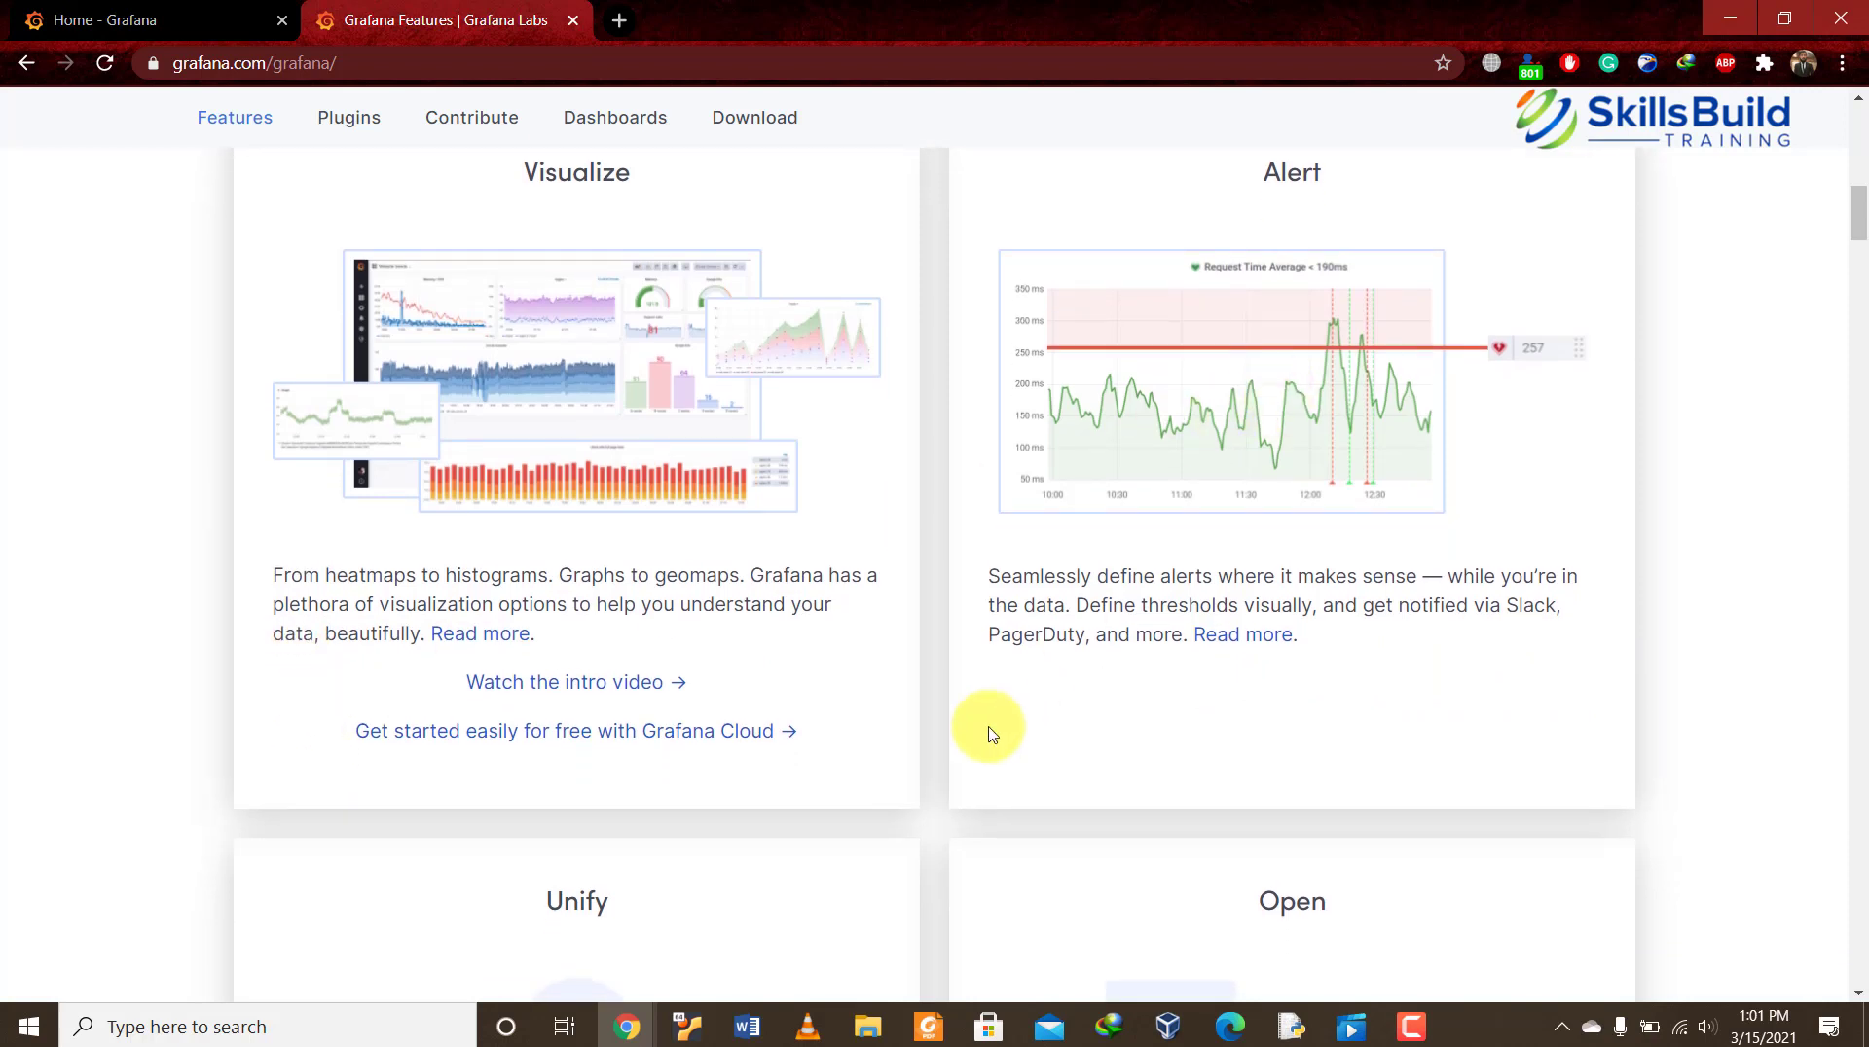
scroll(989, 732, down, 4)
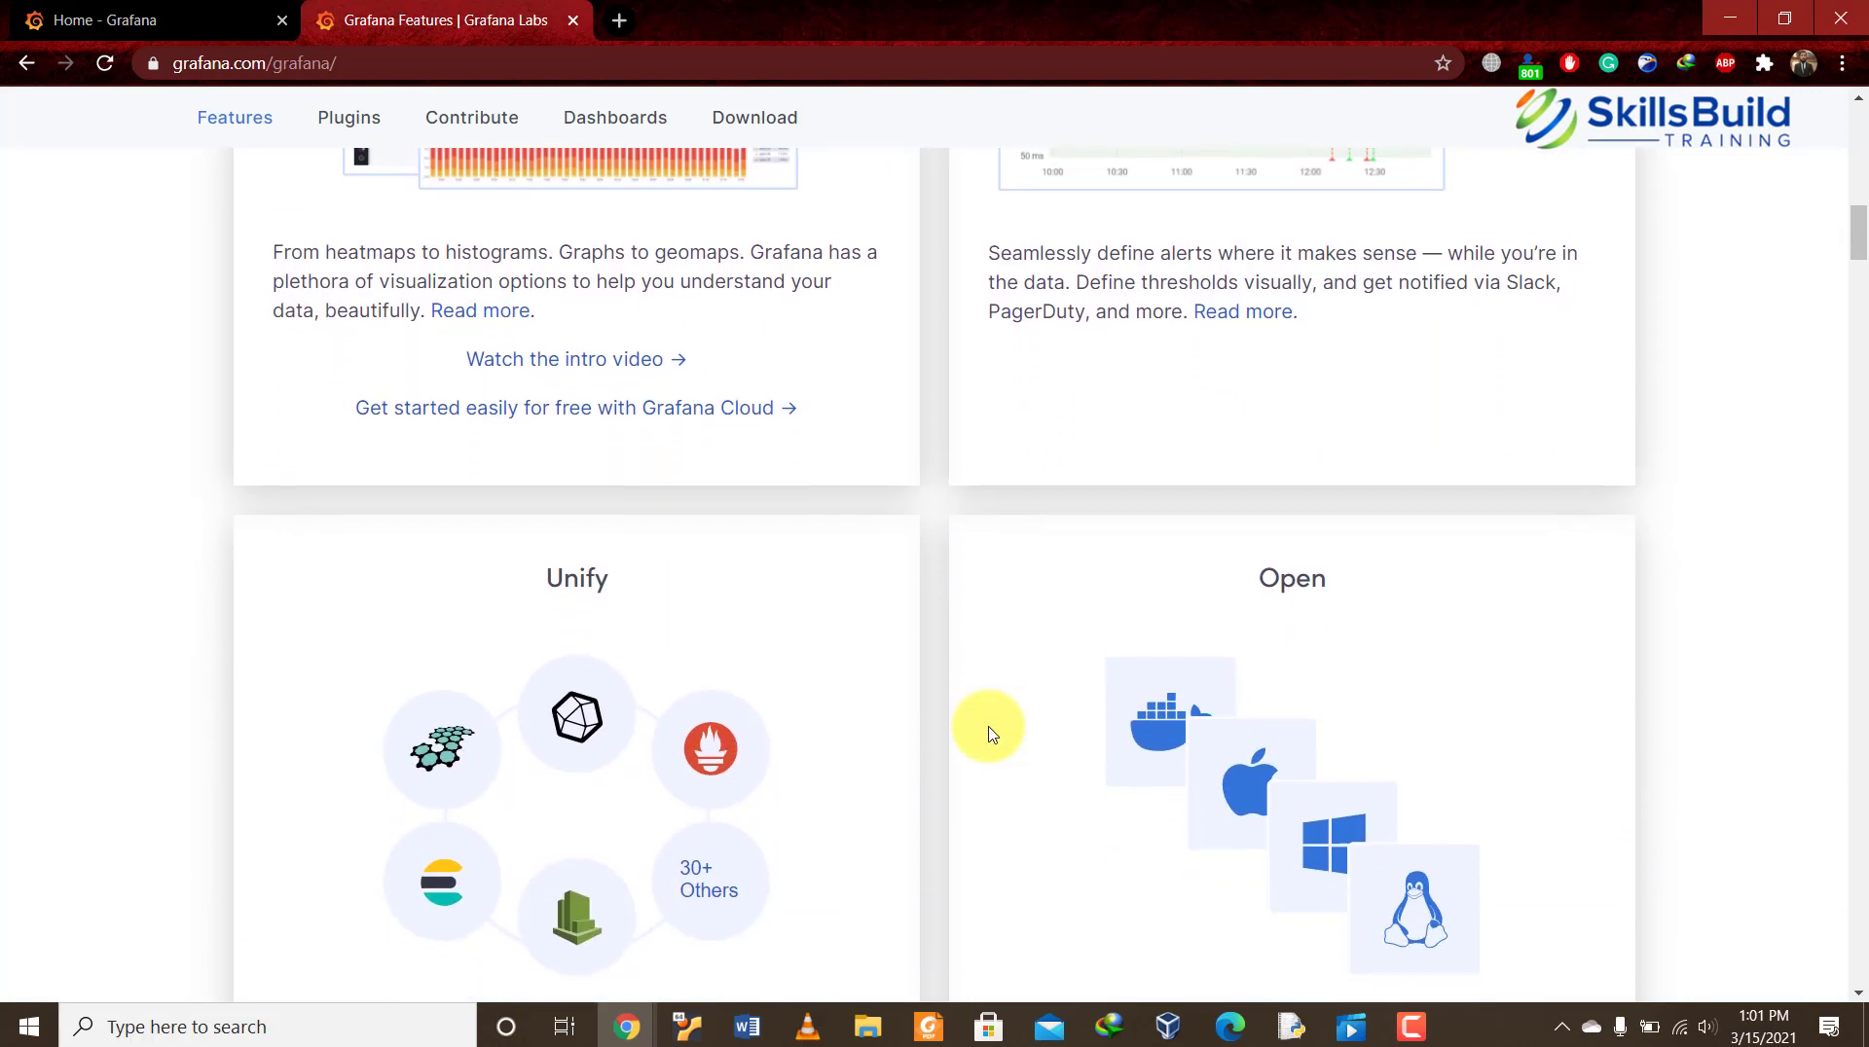
scroll(989, 732, down, 1)
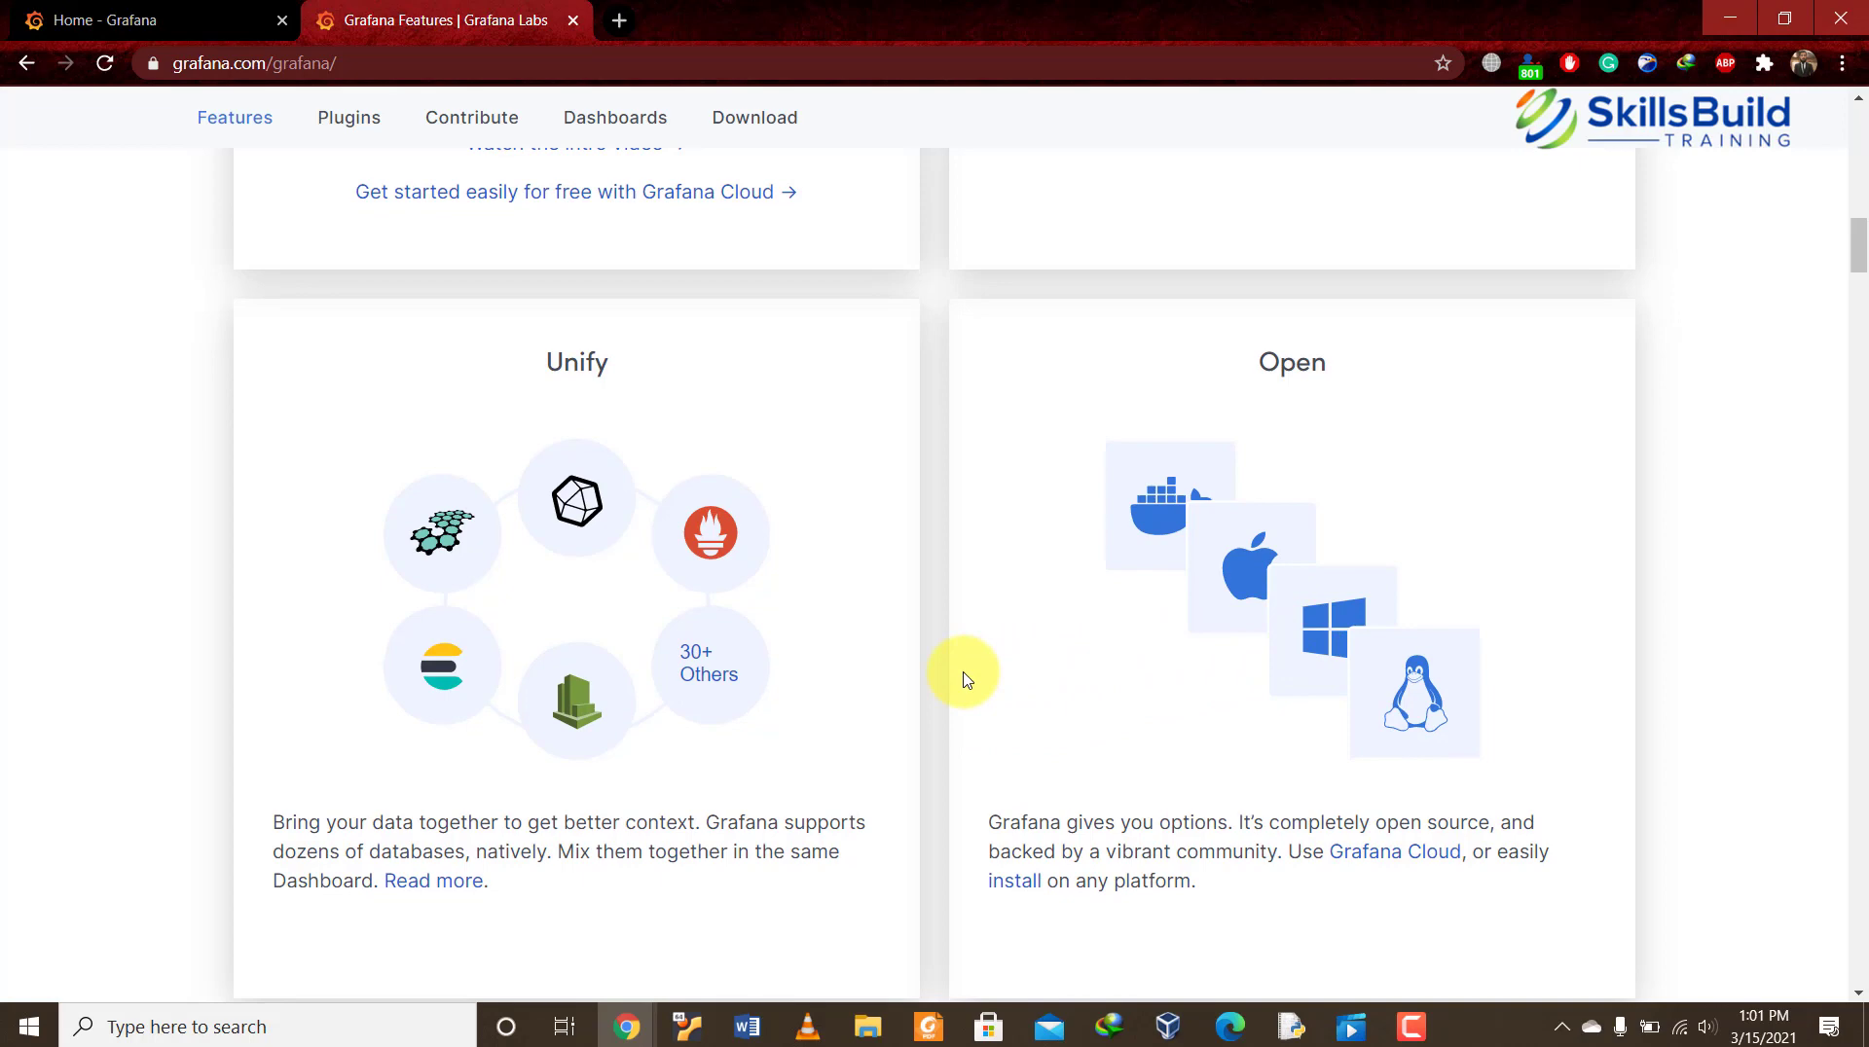
scroll(966, 679, down, 2)
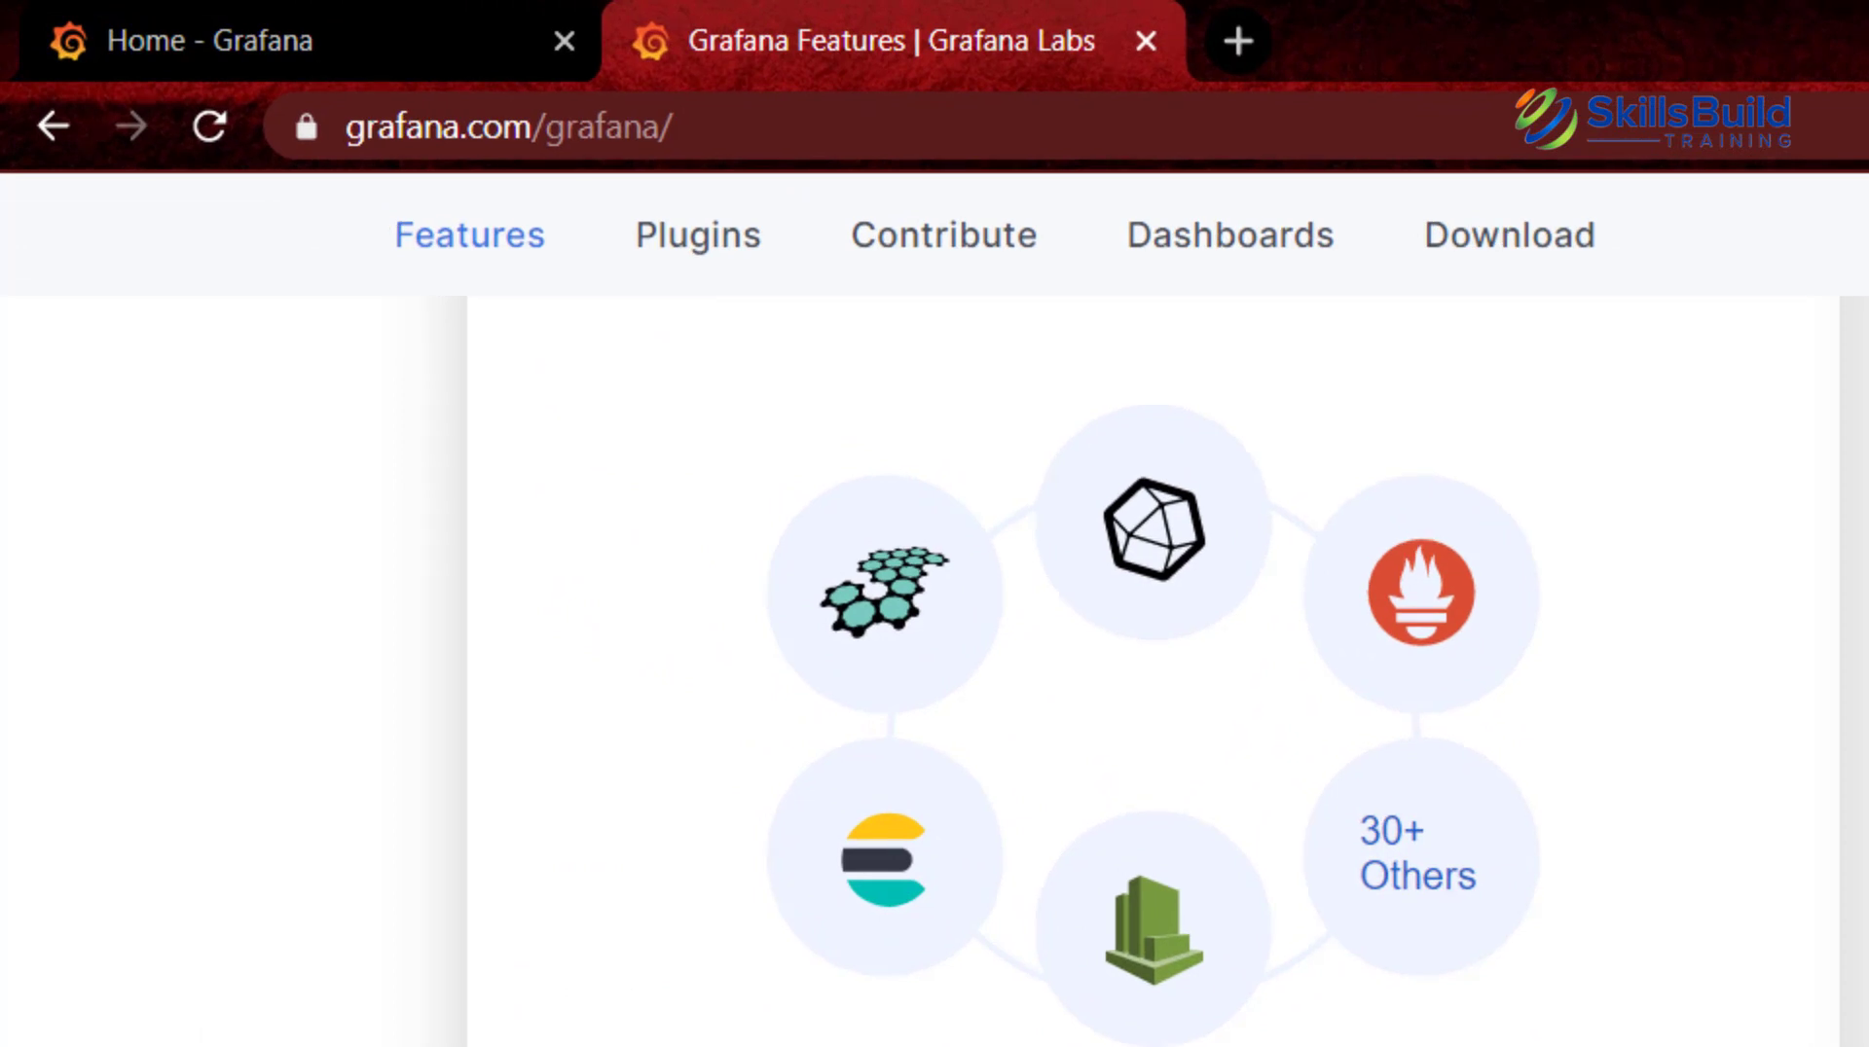
Step: Switch to the local Grafana home page, create a new dashboard and add a new panel to it
click(375, 21)
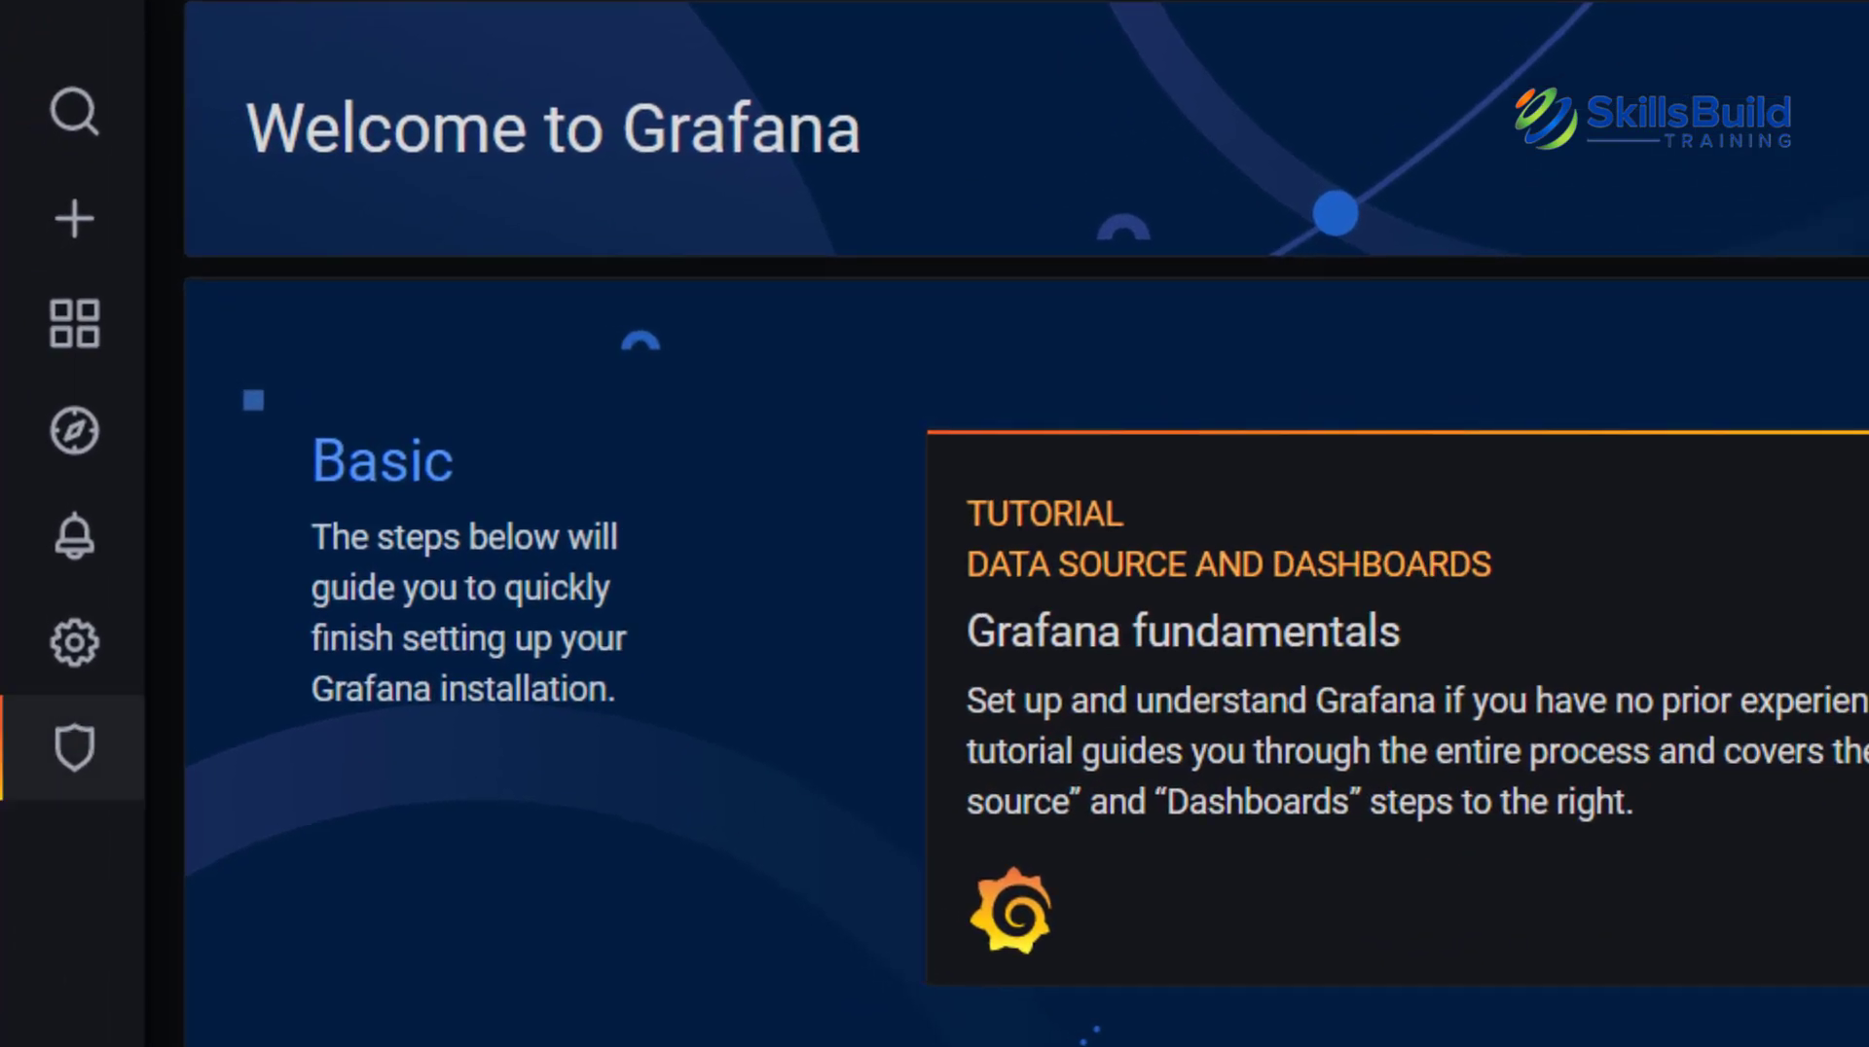
mouse_move(86, 282)
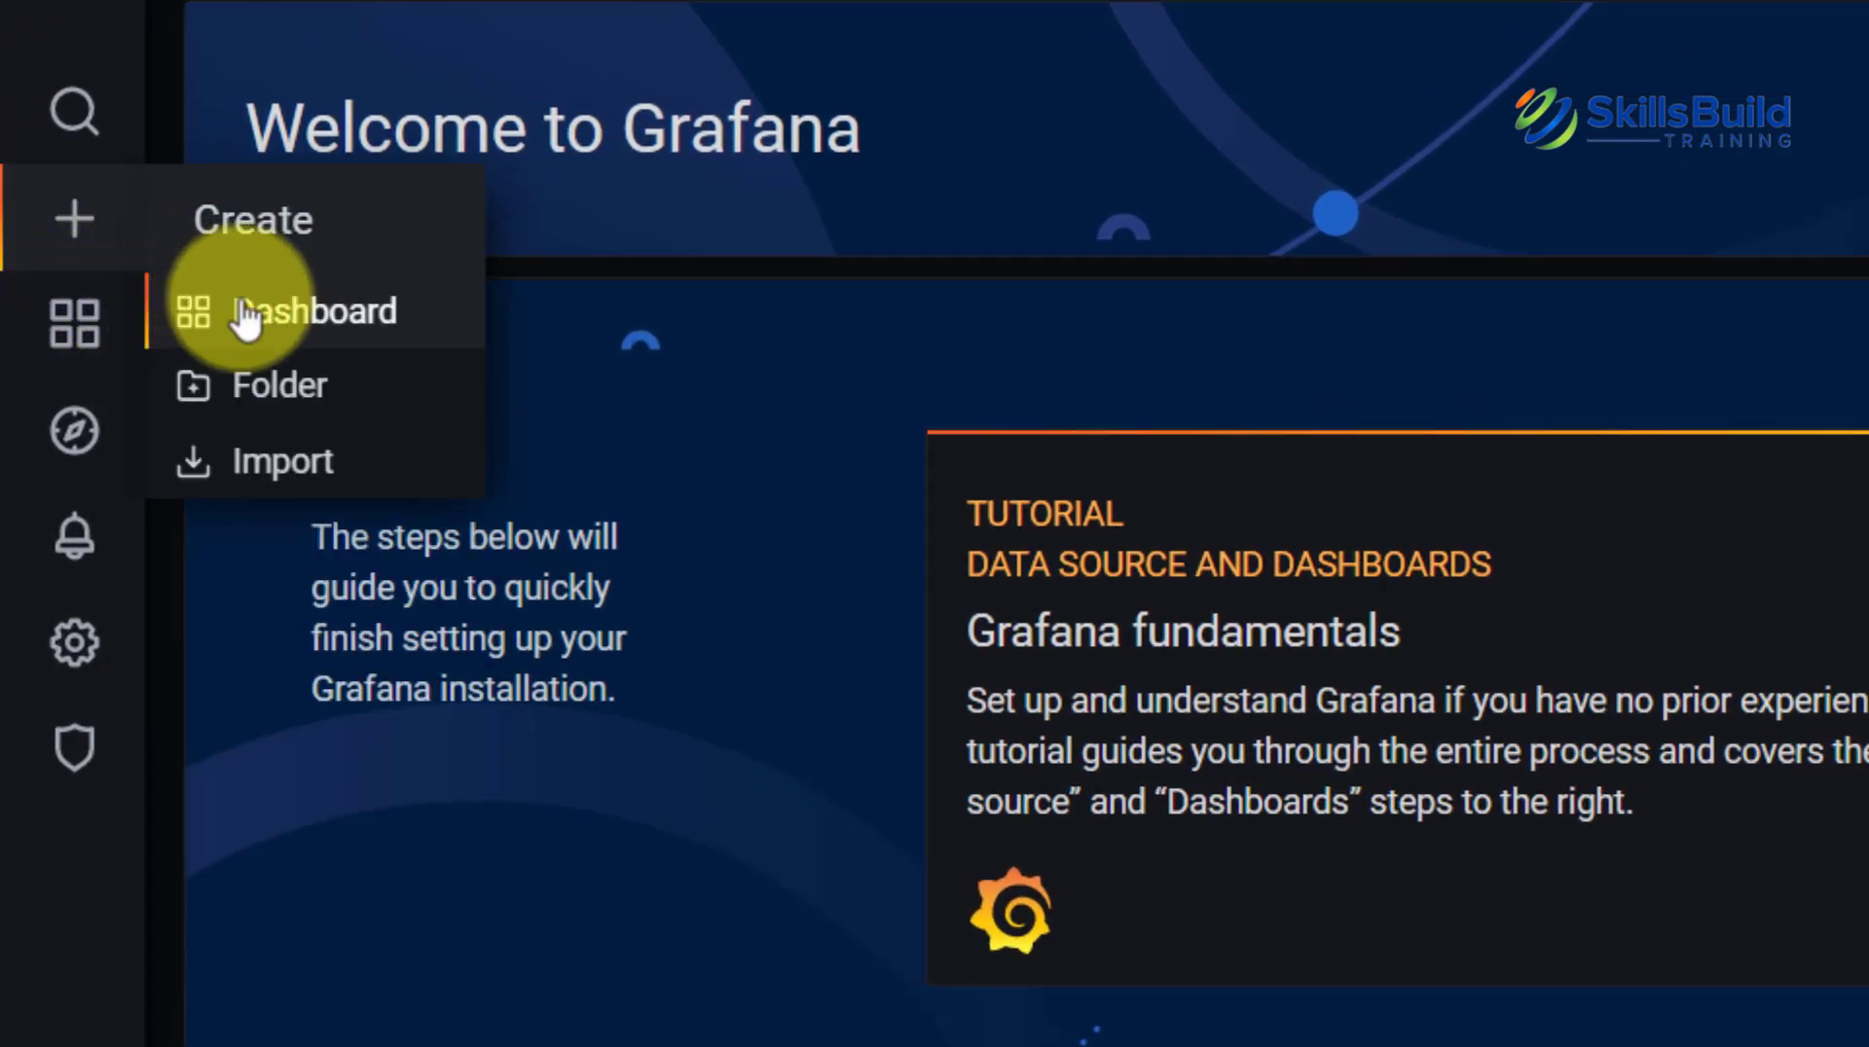
click(349, 331)
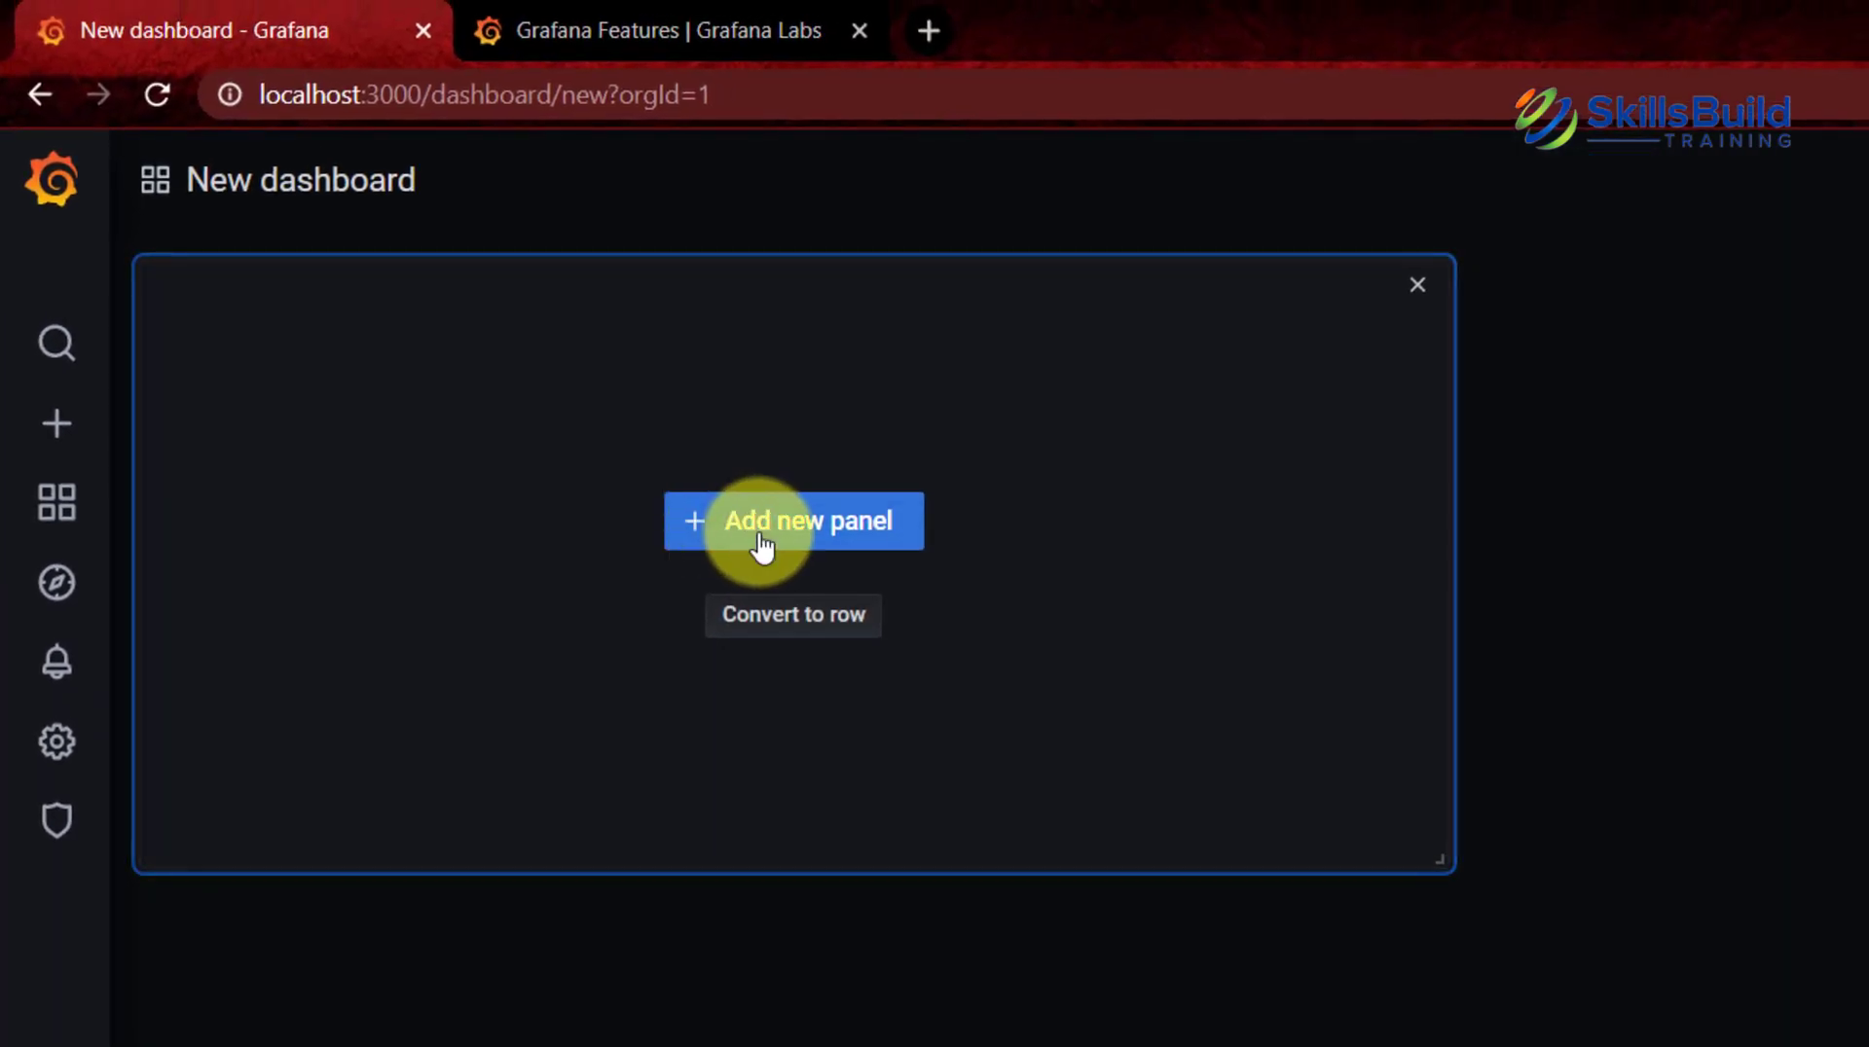
click(764, 530)
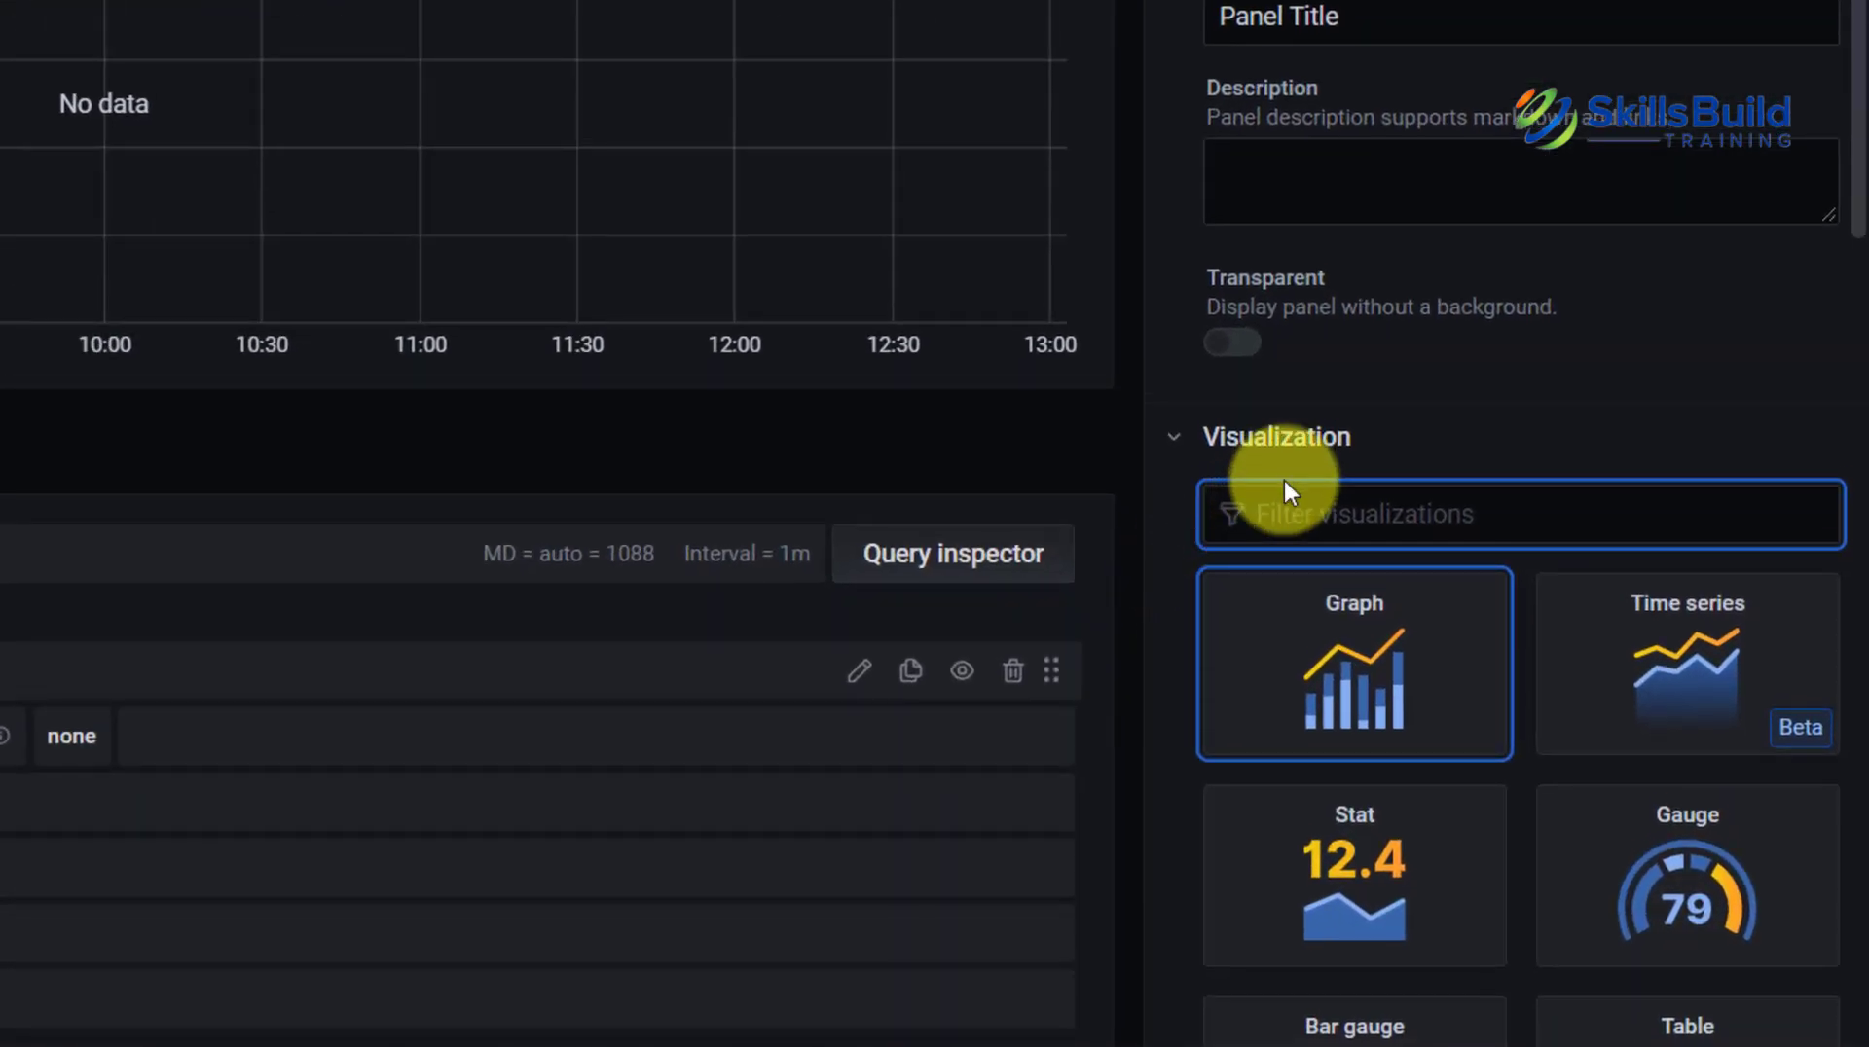
Step: Examine the available visualization types and the Graph visualization's display, stacking and tooltip settings
scroll(1285, 486, down, 3)
scroll(1283, 477, down, 2)
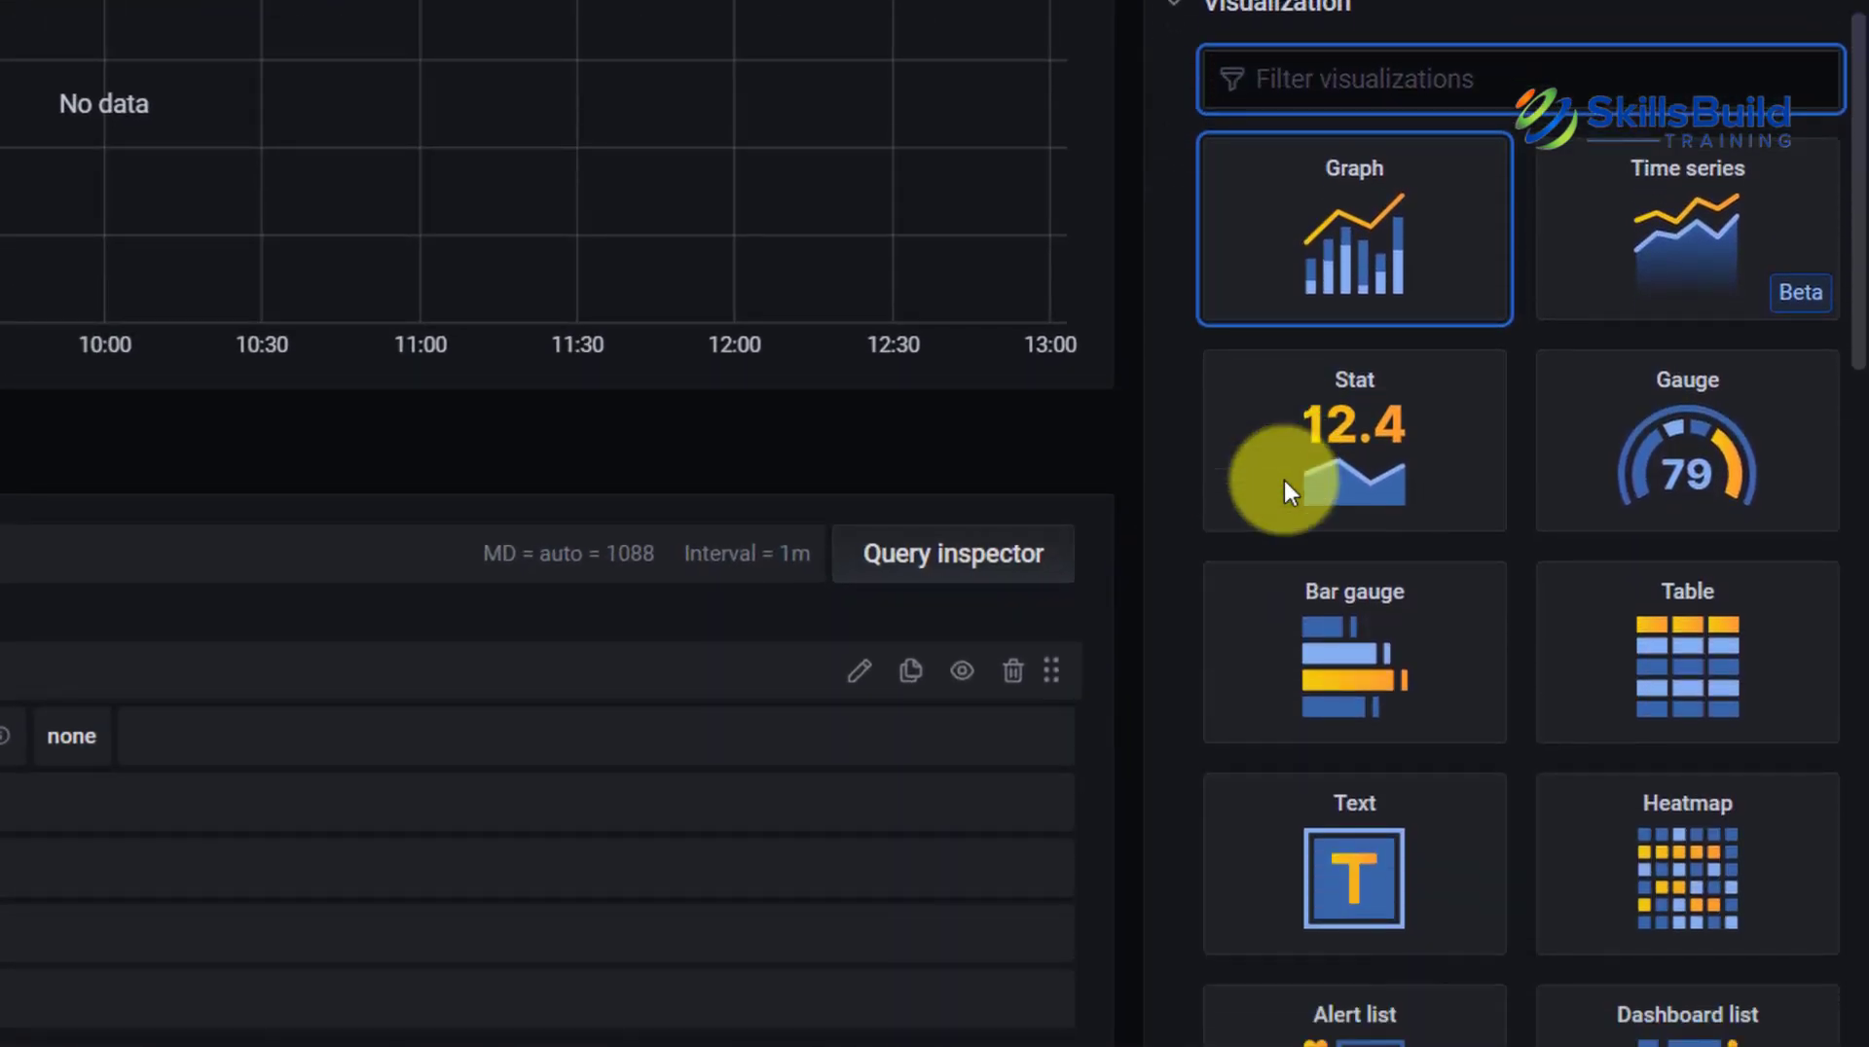
click(1352, 265)
scroll(1353, 405, down, 5)
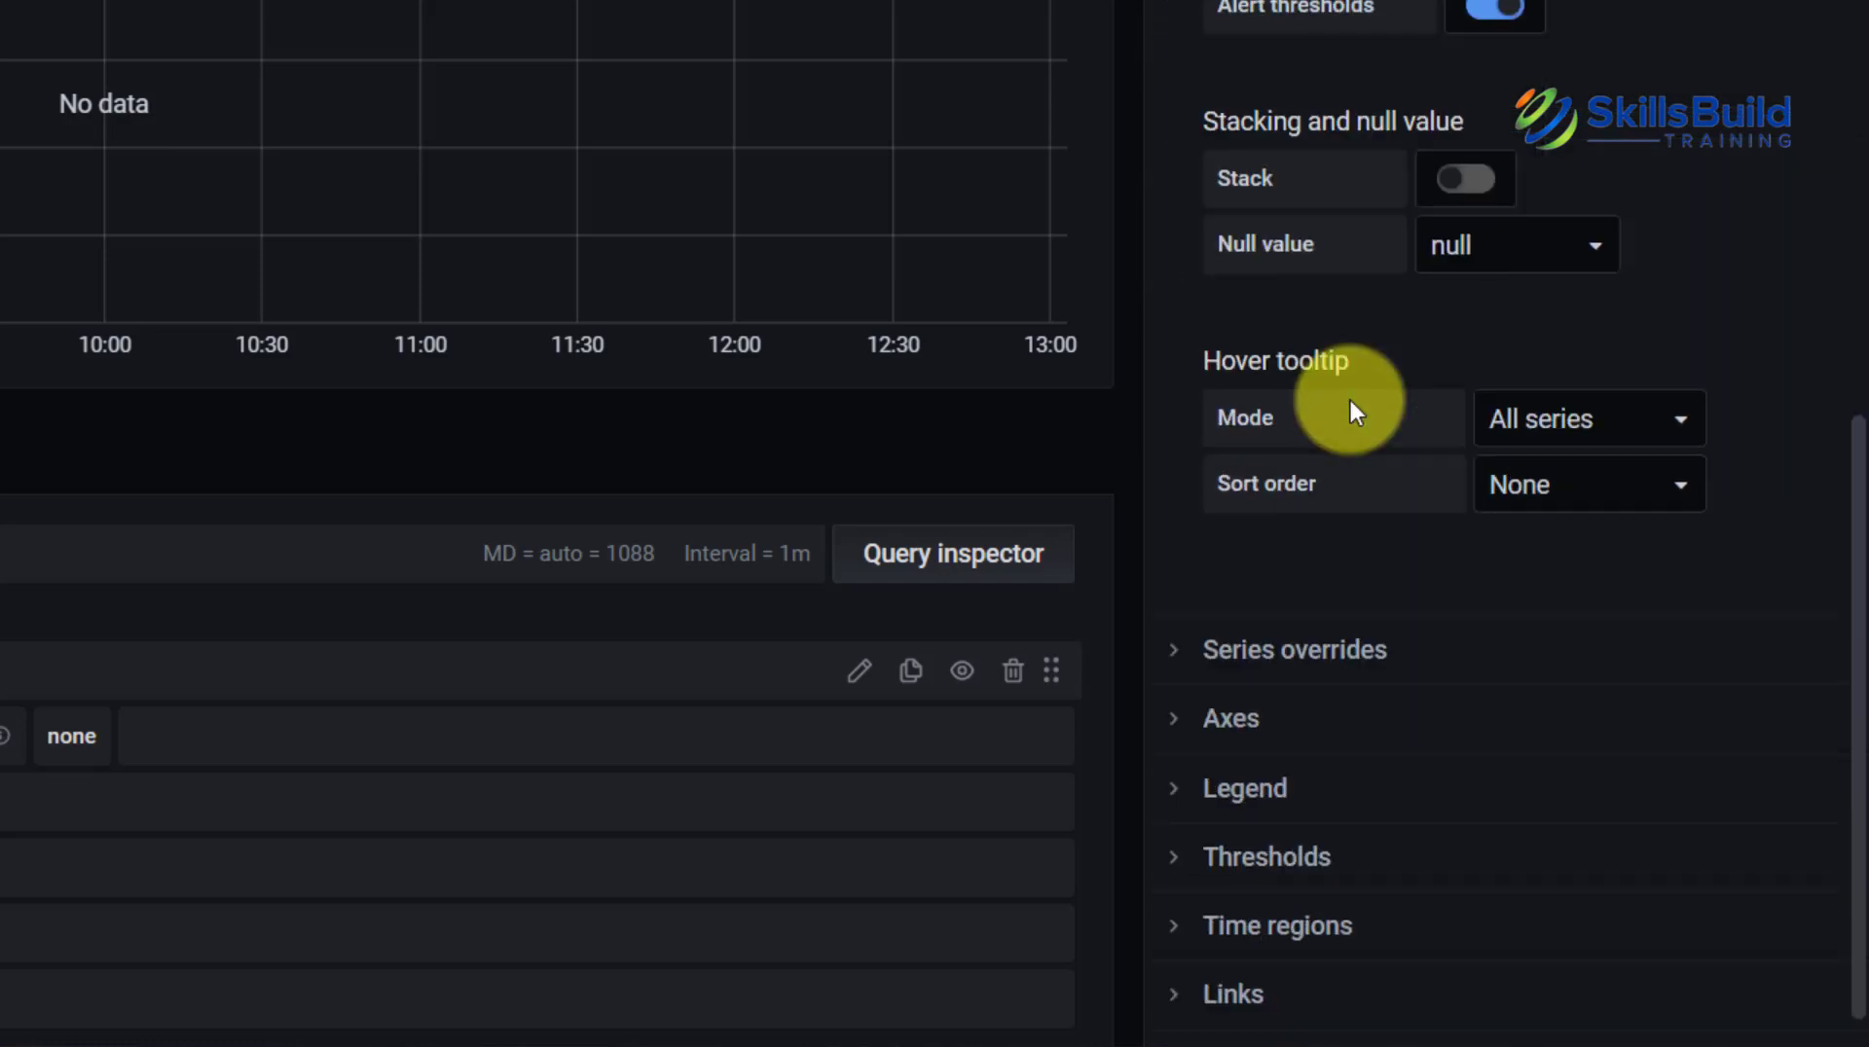
scroll(1352, 407, up, 5)
scroll(1352, 406, up, 1)
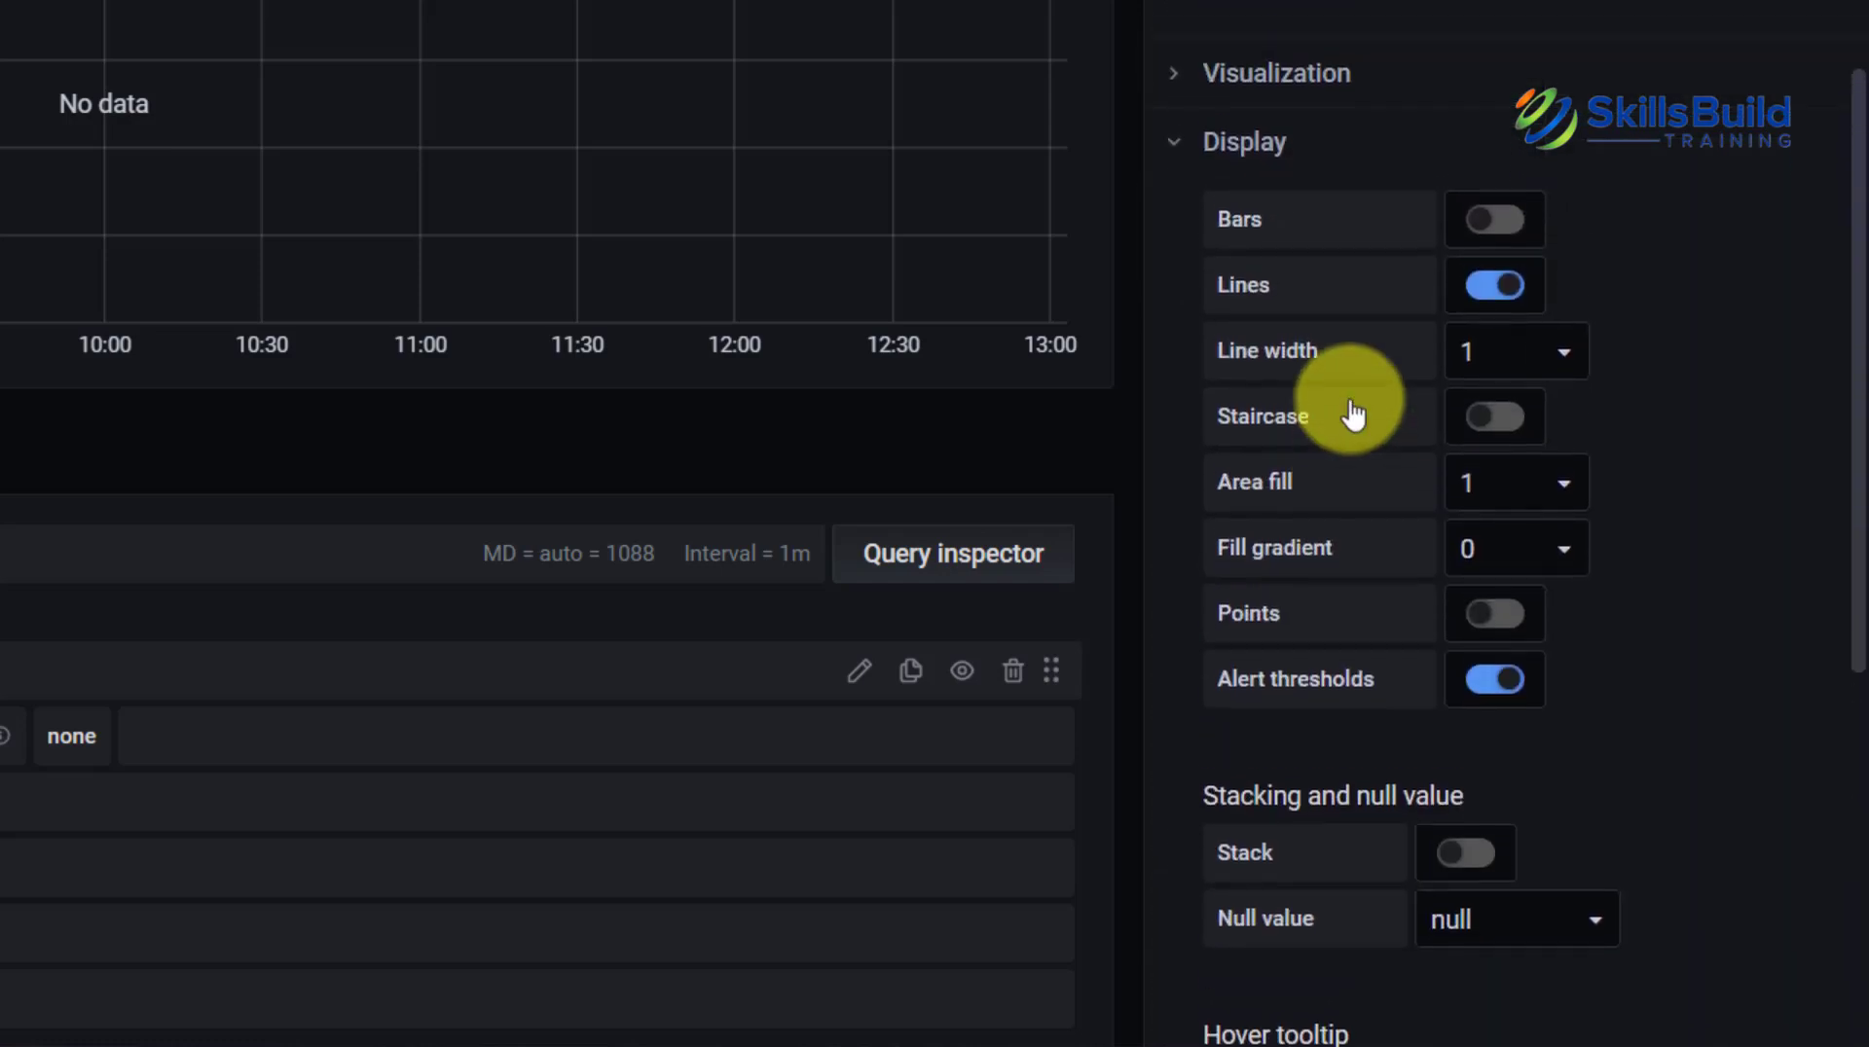
Step: Try the Time series, Graph and Stat visualizations on the new panel, ending with Gauge
click(1197, 87)
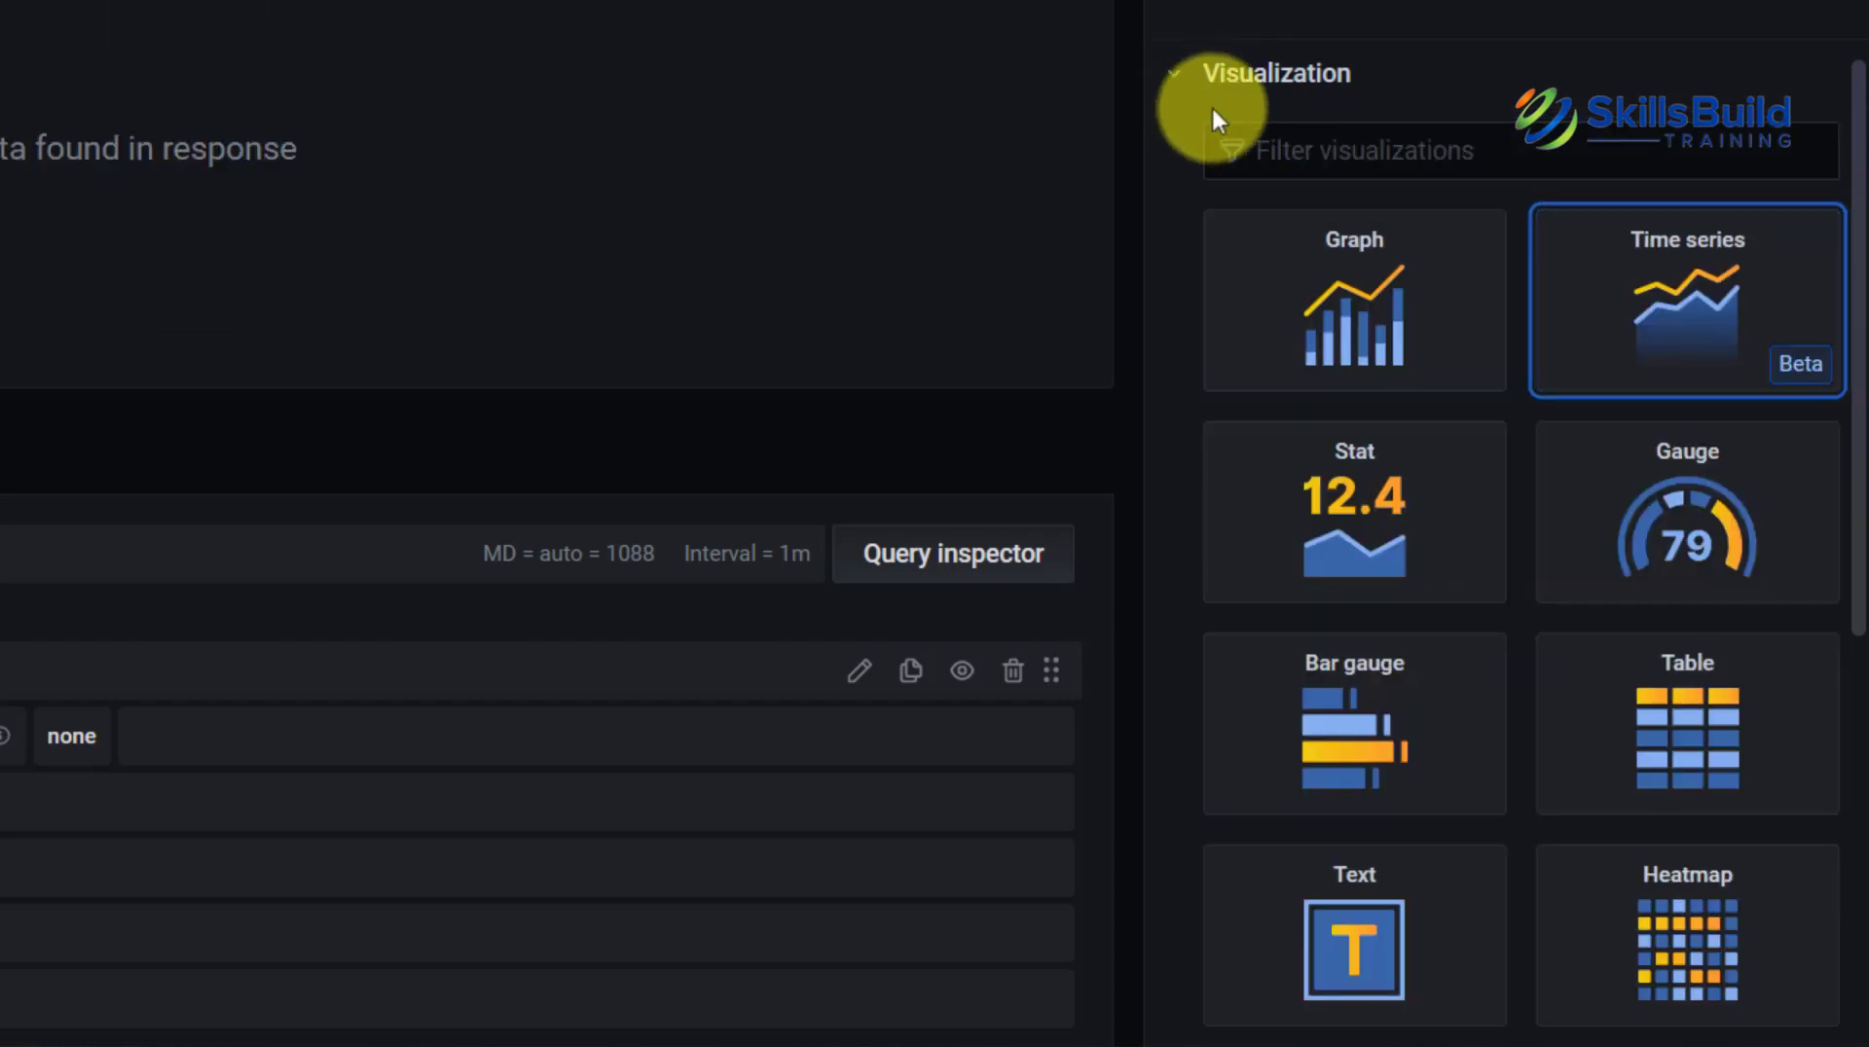
click(1369, 356)
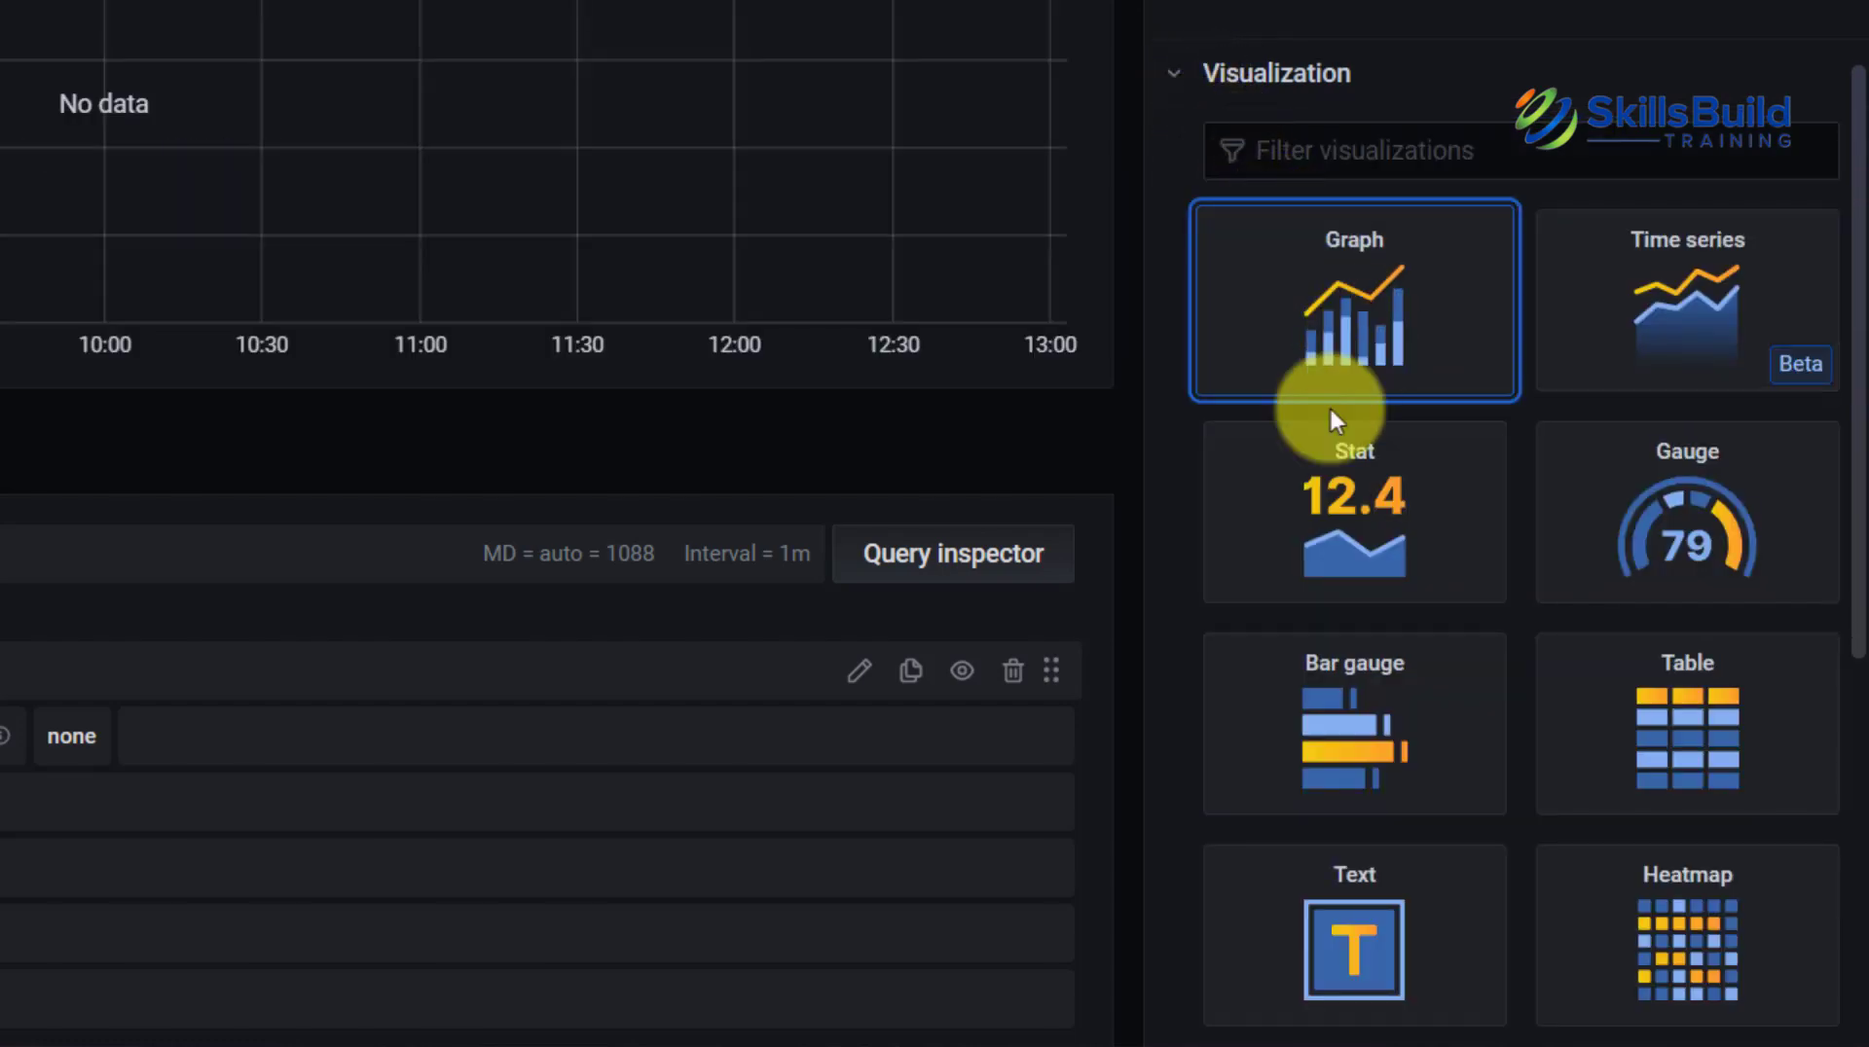
click(1301, 492)
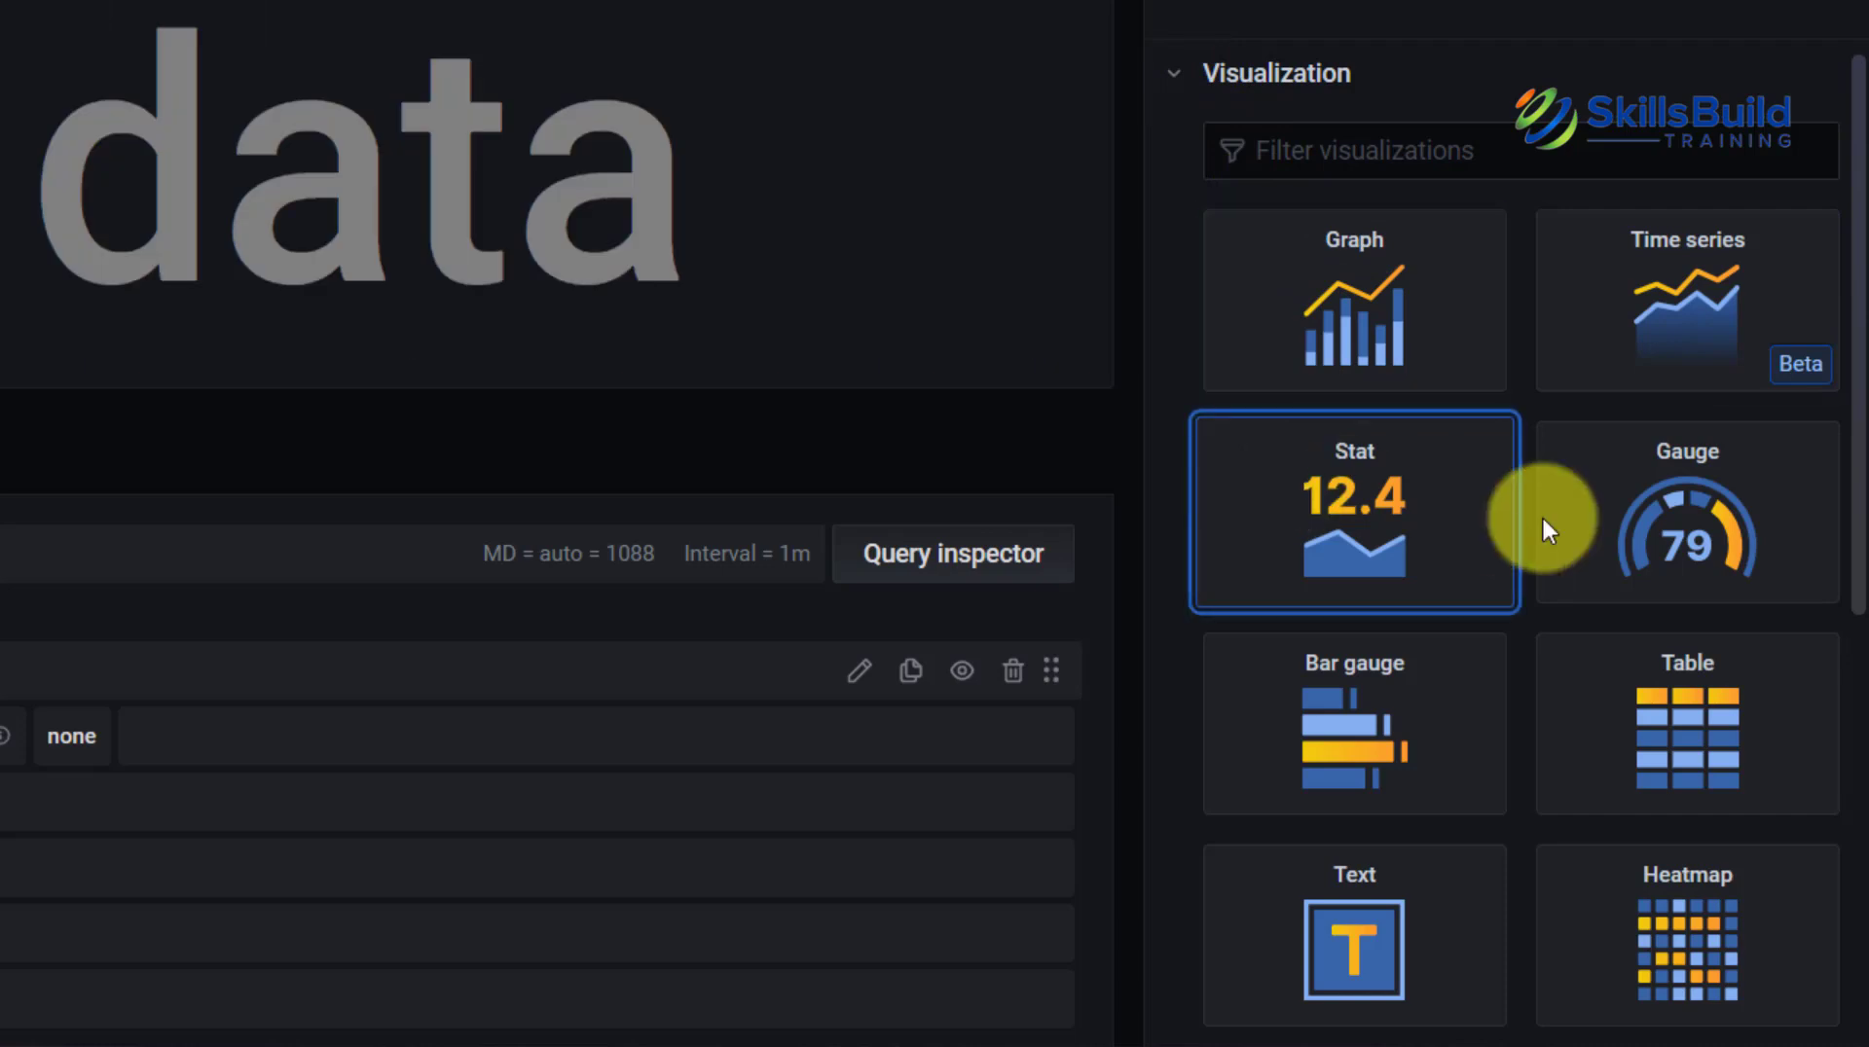
click(1590, 531)
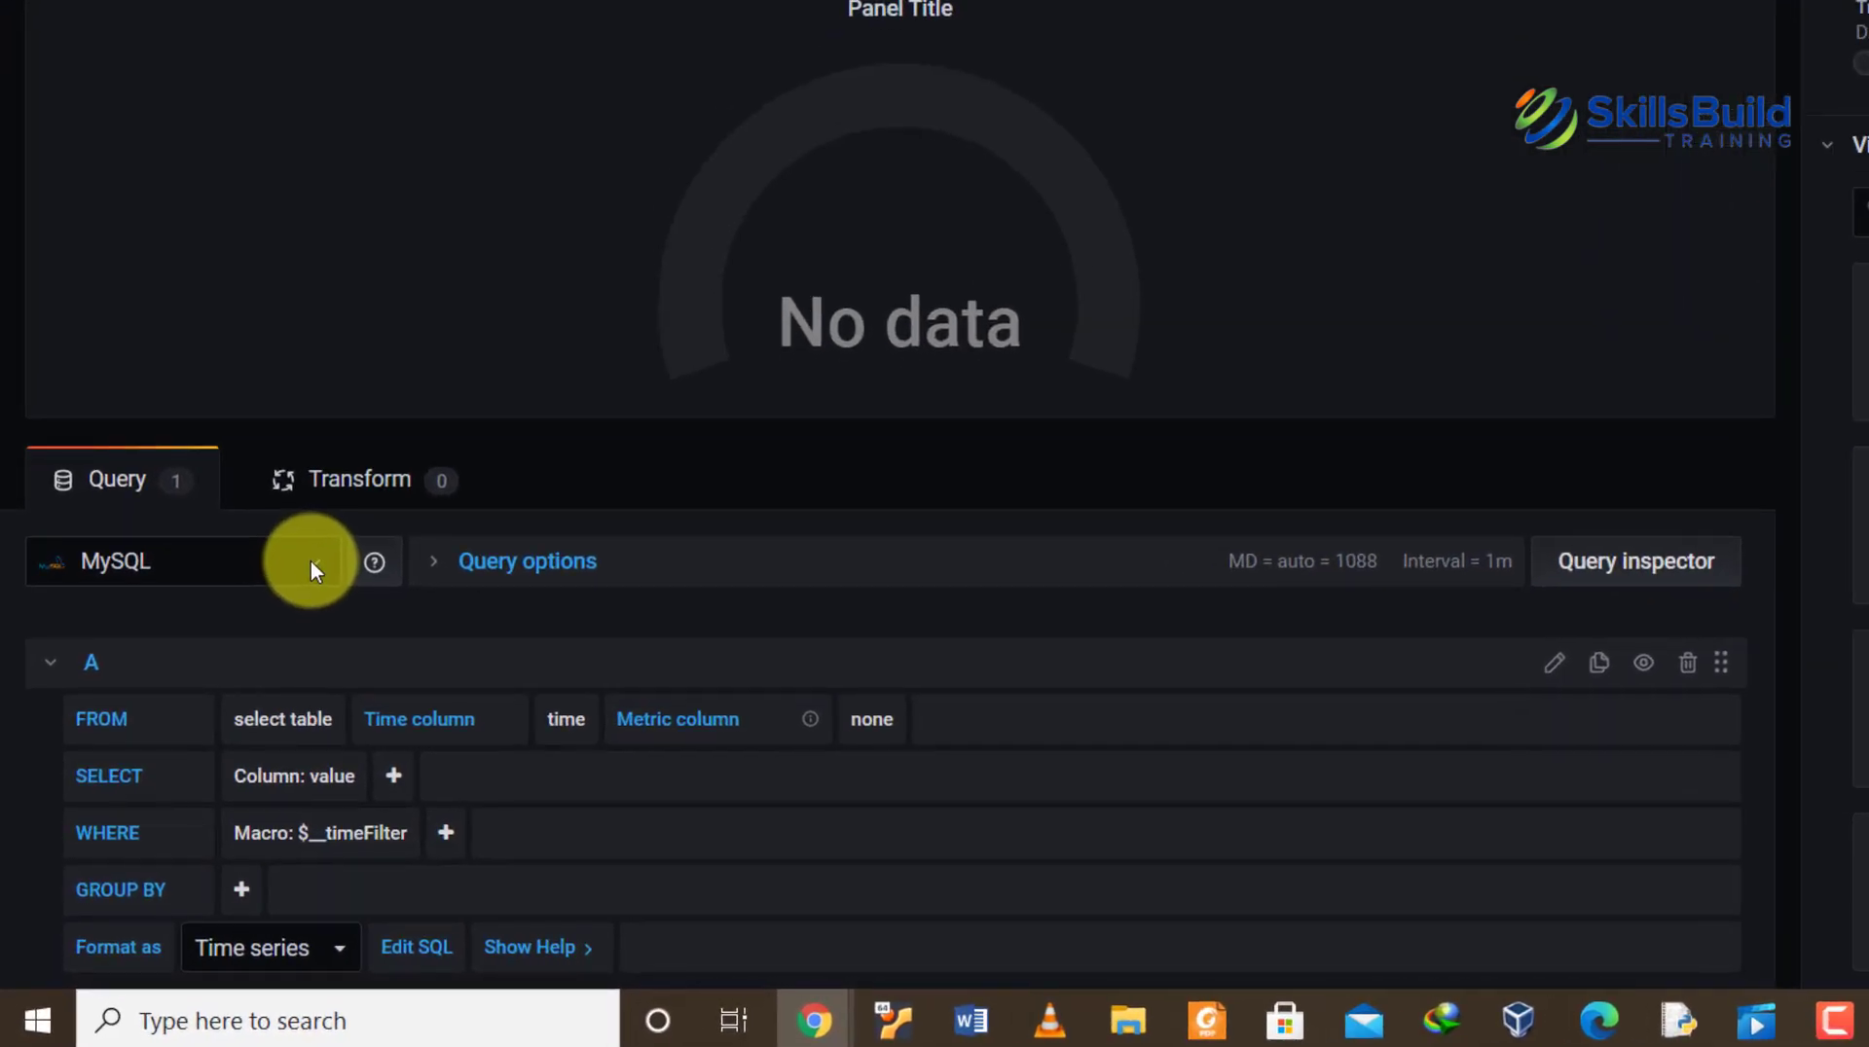
Step: Examine the data source choices and the query builder fields for the gauge panel
click(312, 561)
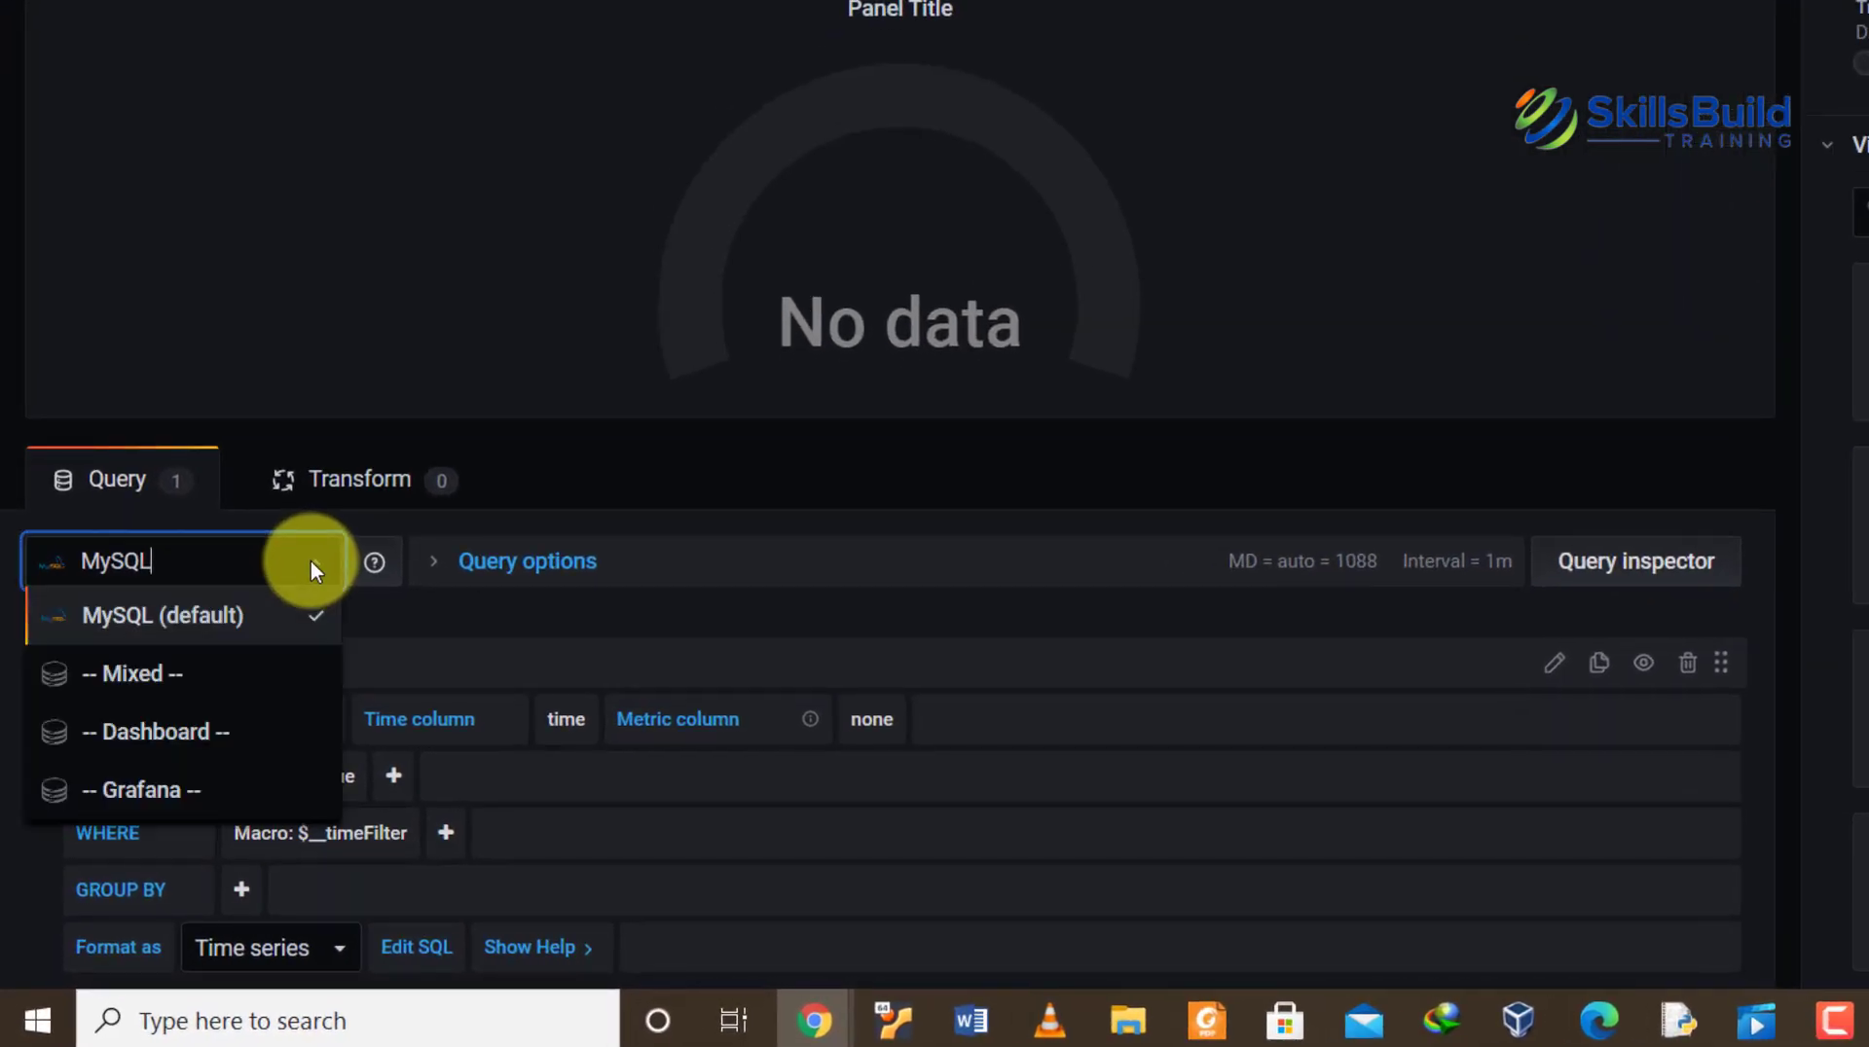
click(346, 674)
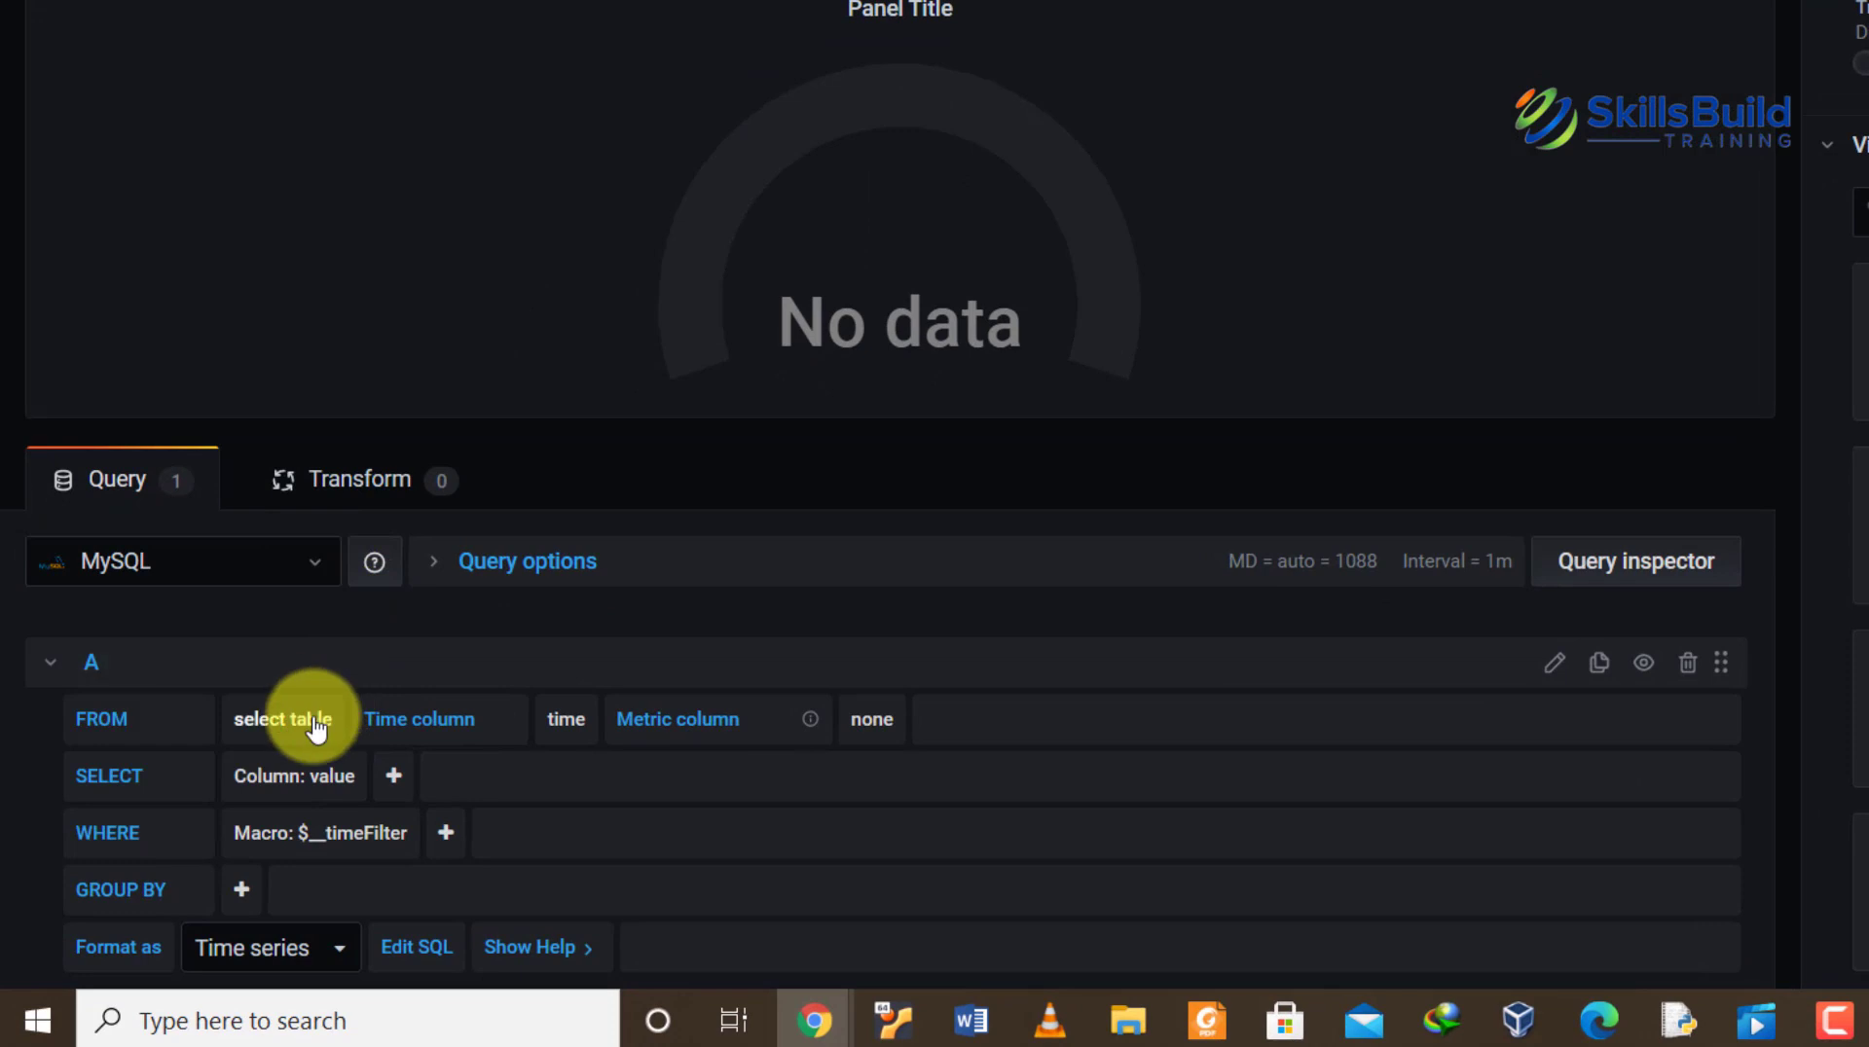
scroll(310, 720, down, 1)
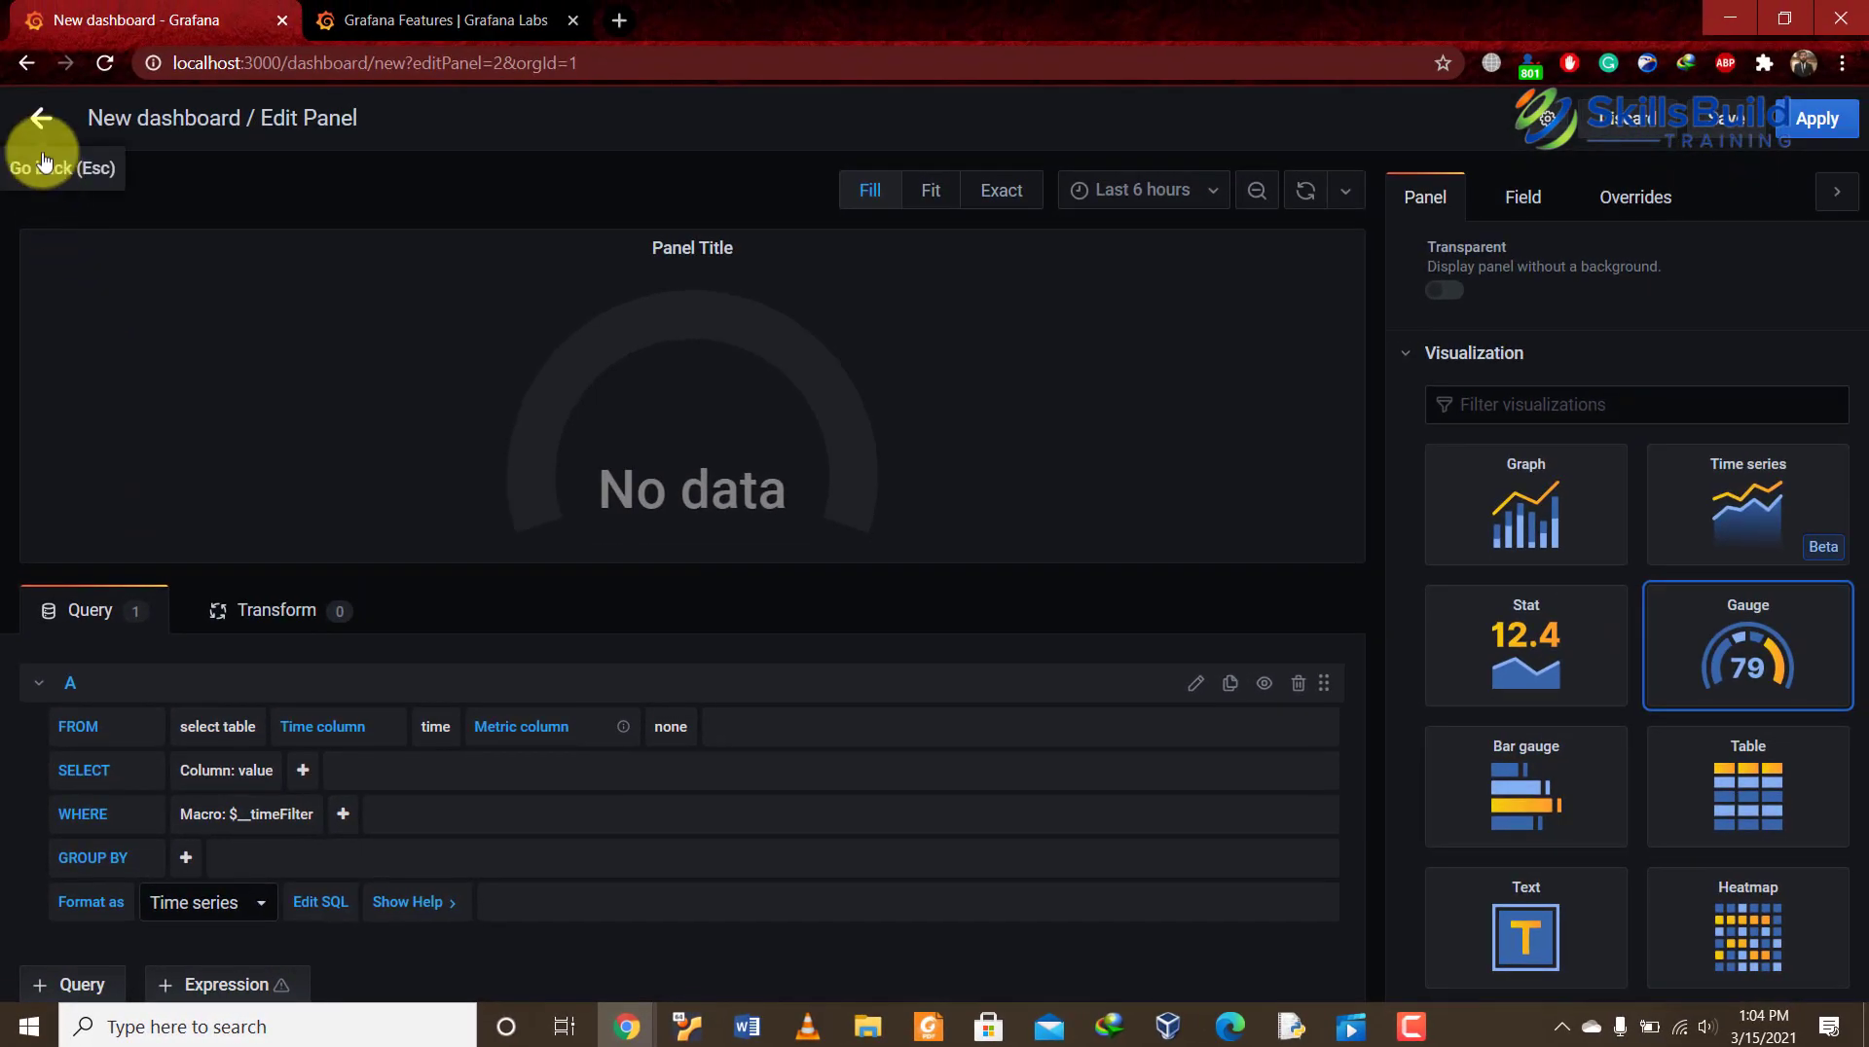
Step: Leave the panel editor and open the Data Sources configuration, discarding the unsaved dashboard
click(41, 137)
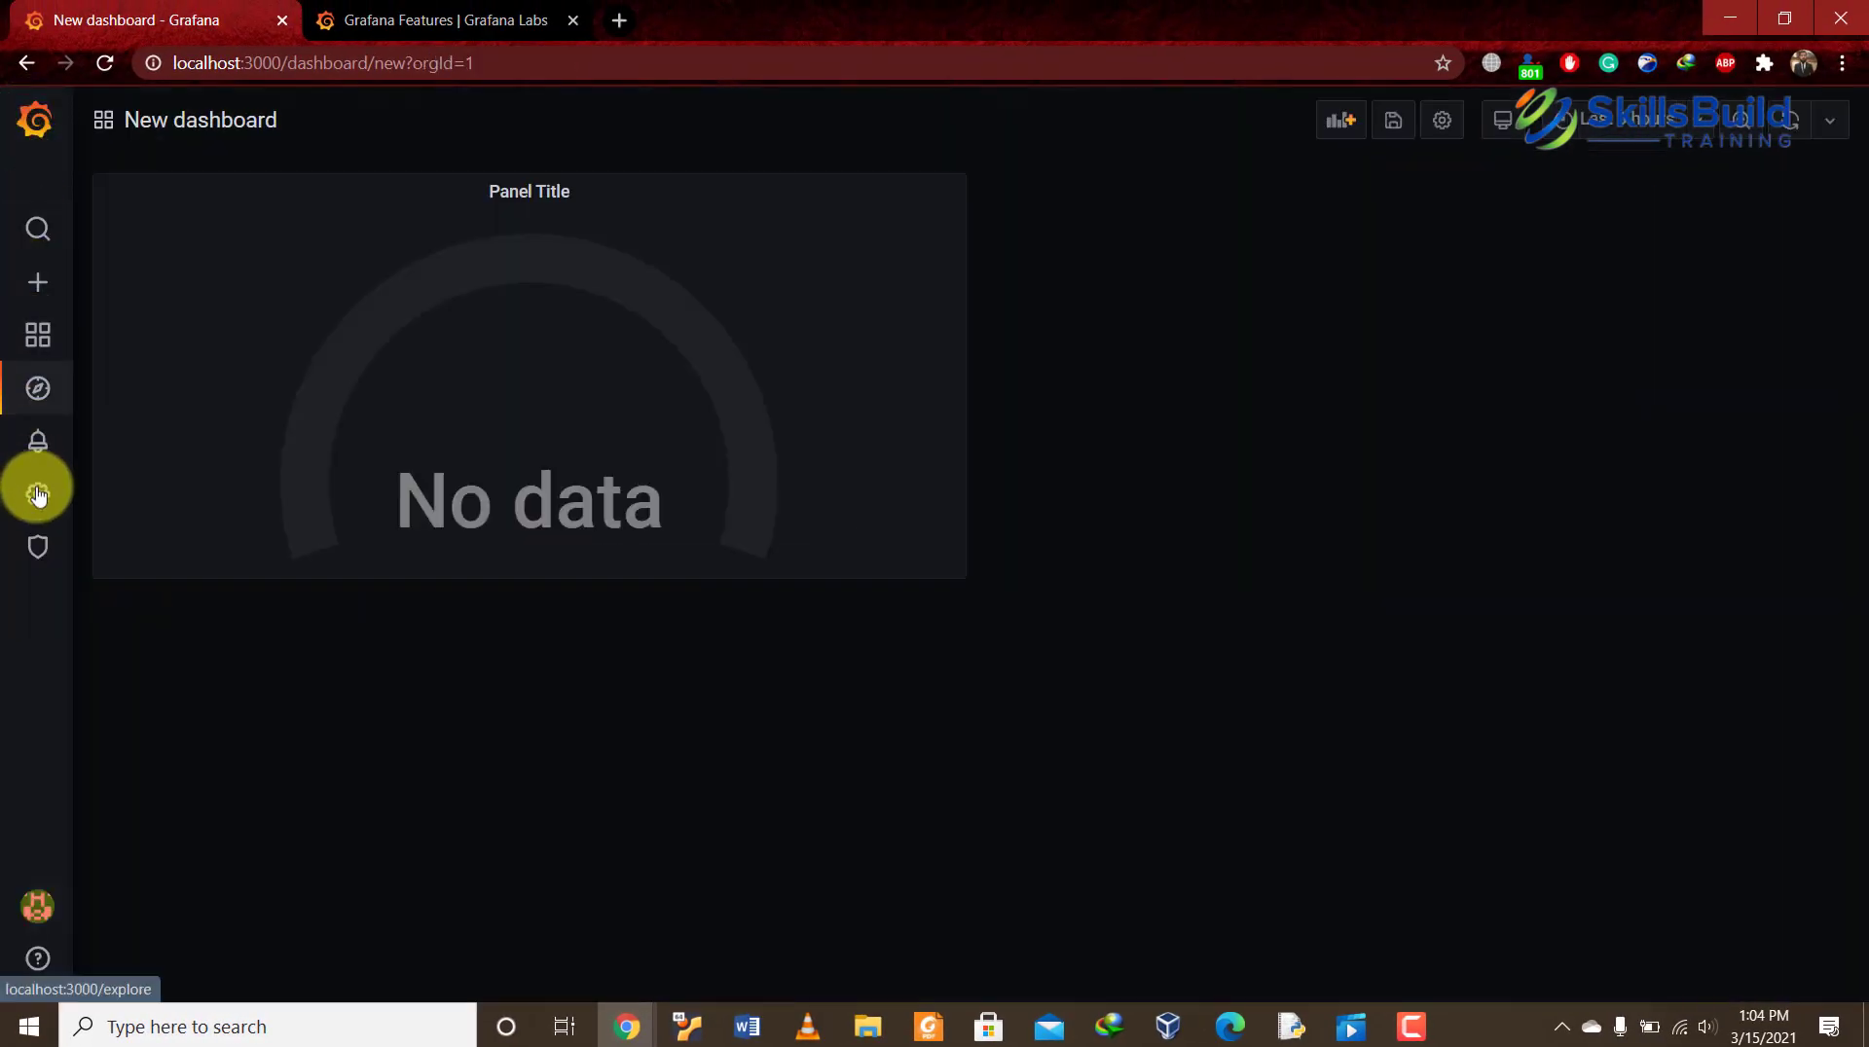
mouse_move(38, 493)
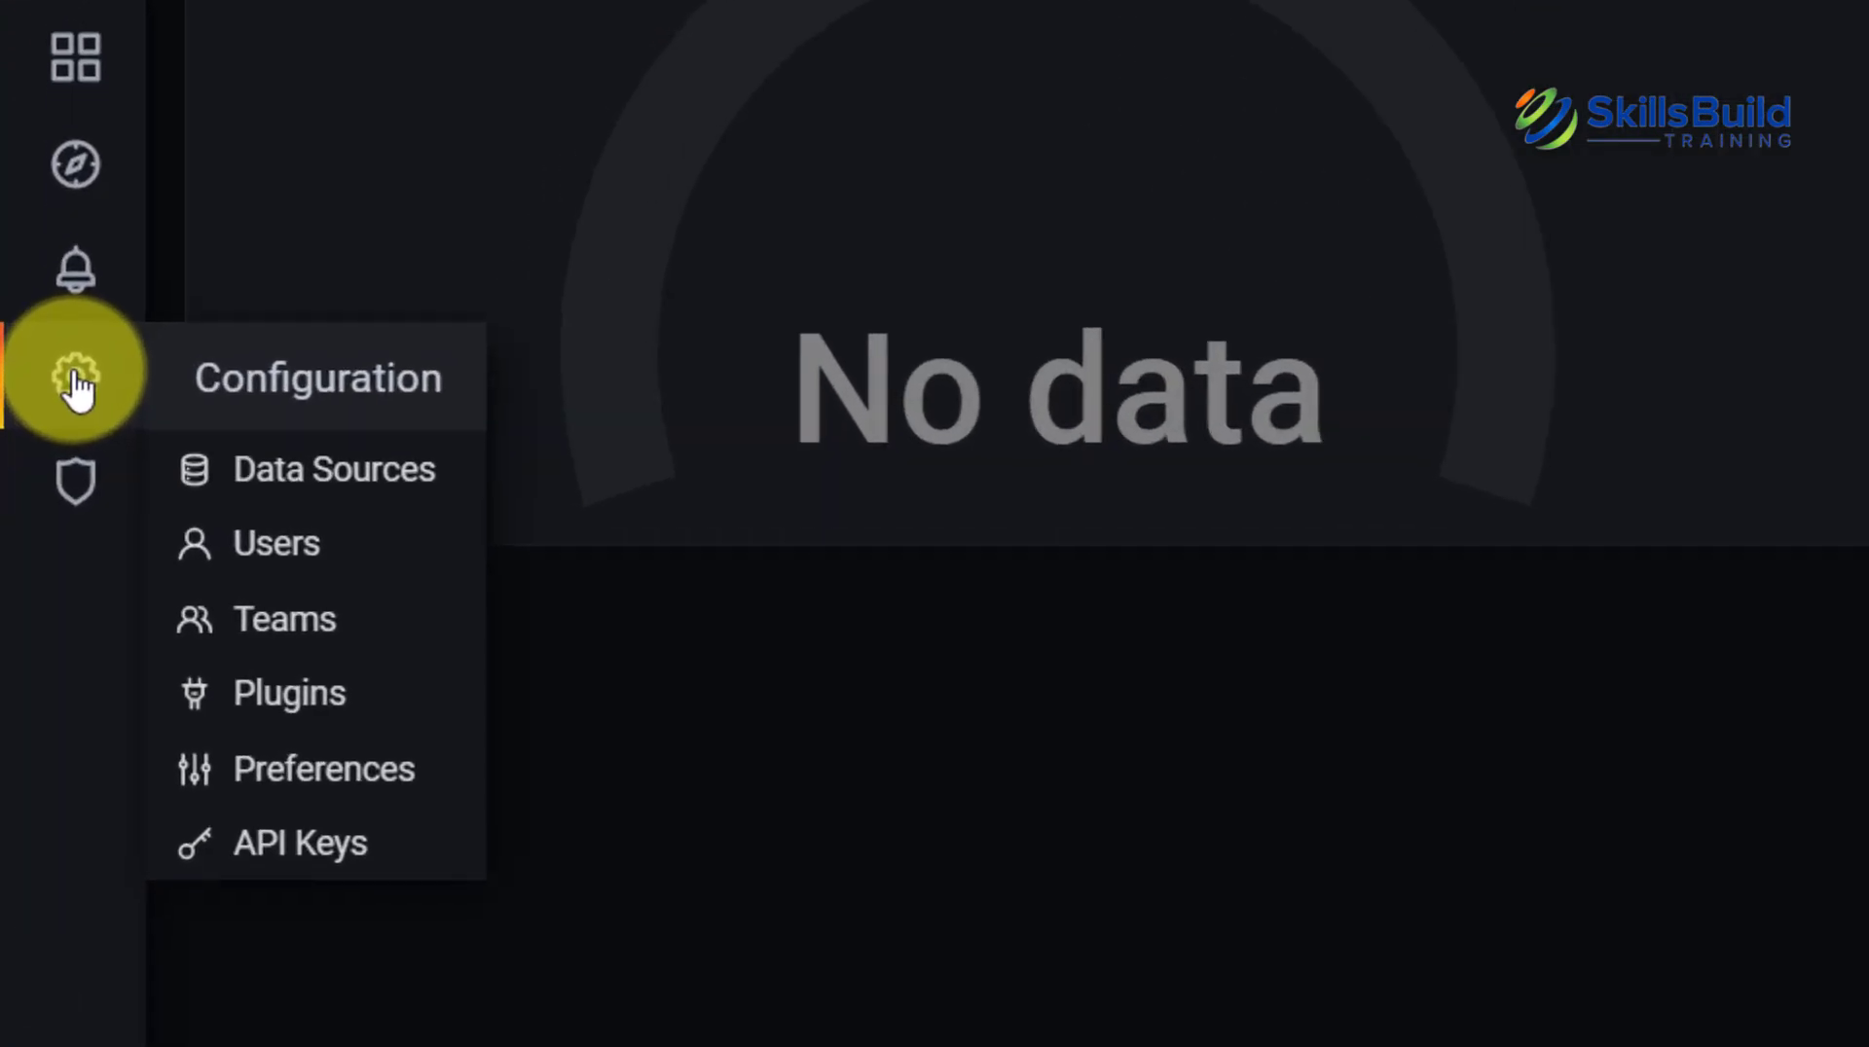
click(333, 482)
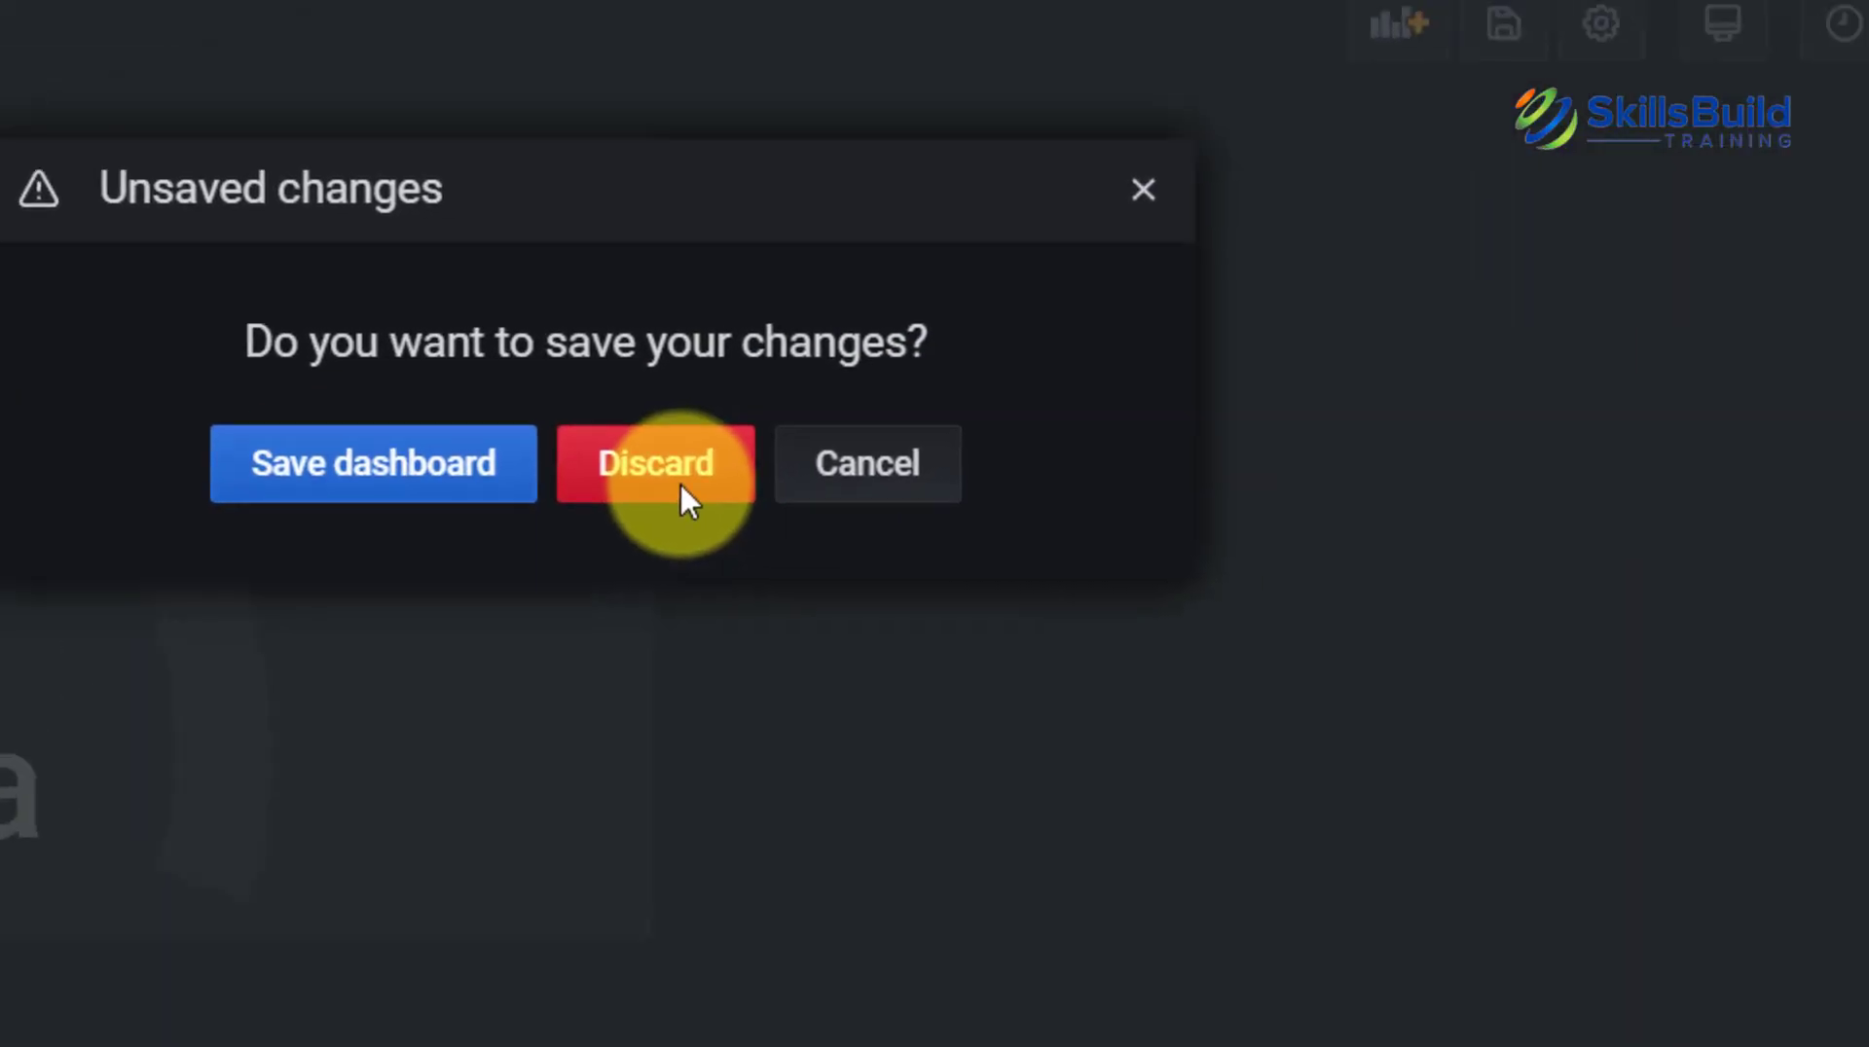
click(1685, 146)
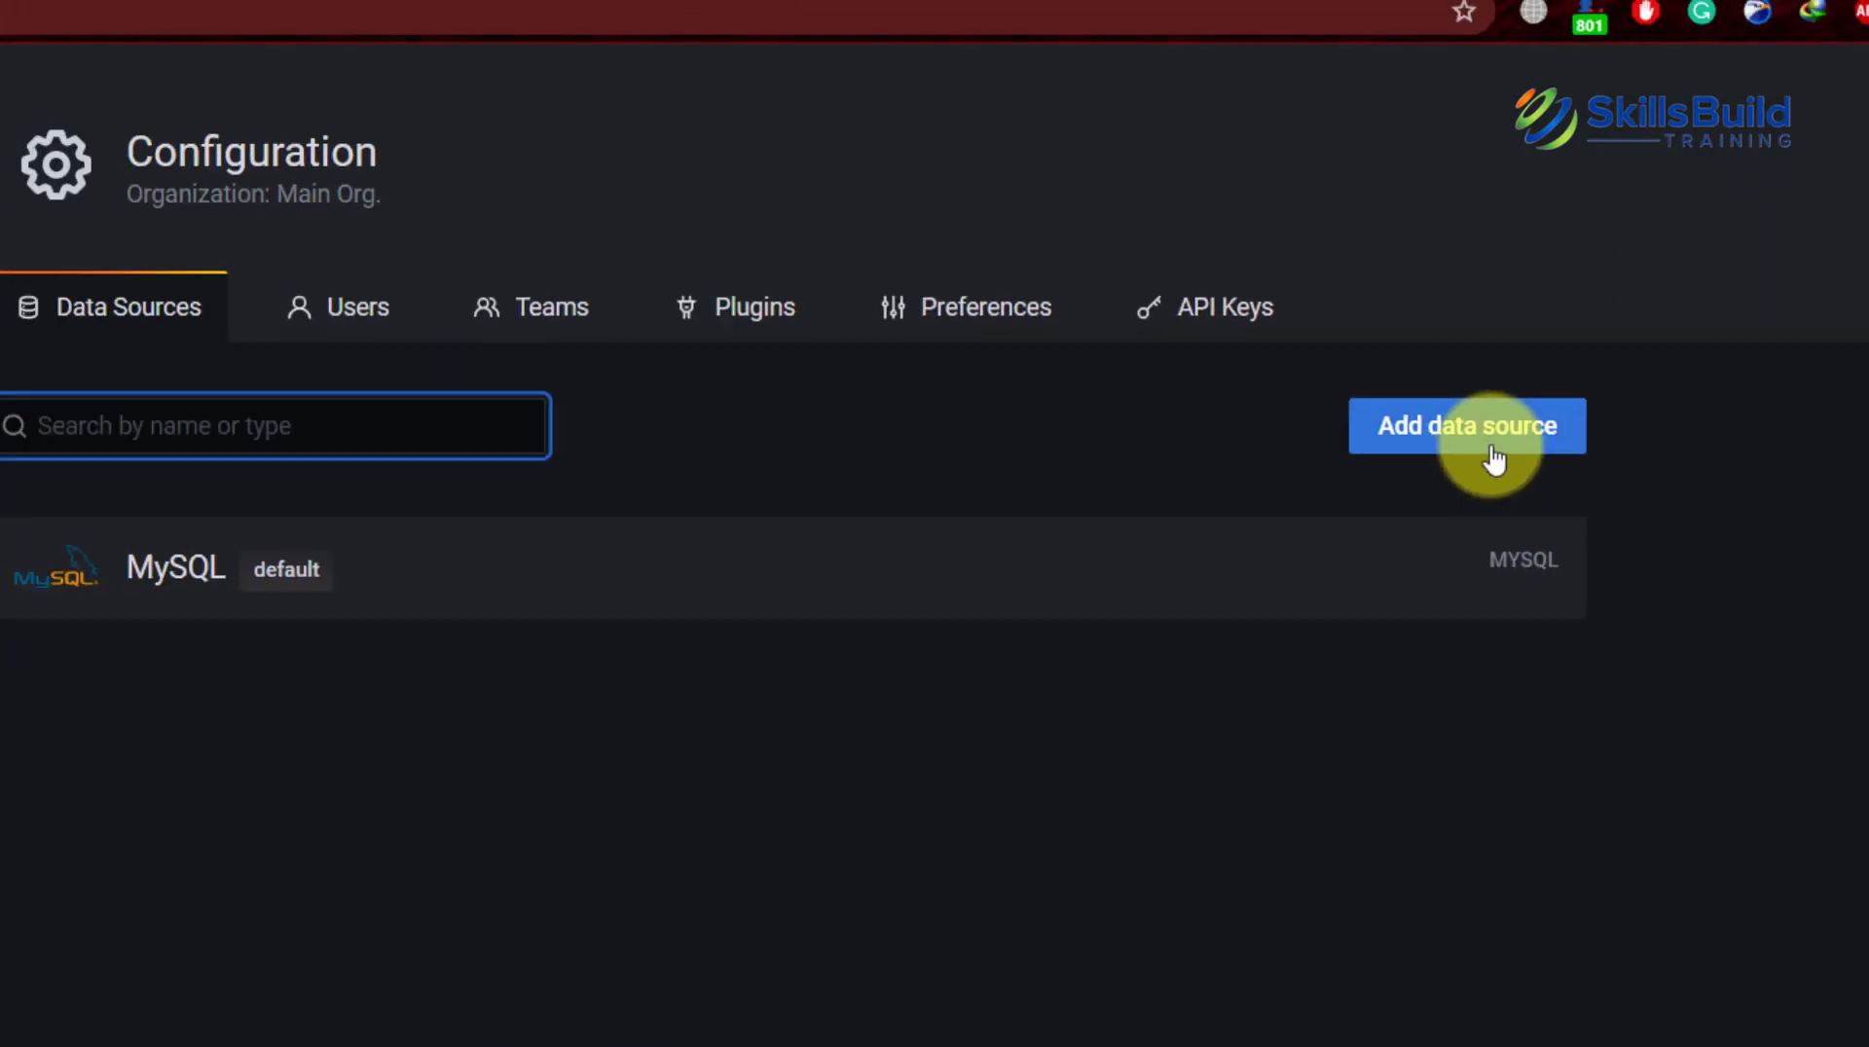
Step: Start adding a data source and examine the offered database types, from Prometheus and InfluxDB to Elasticsearch
click(1475, 545)
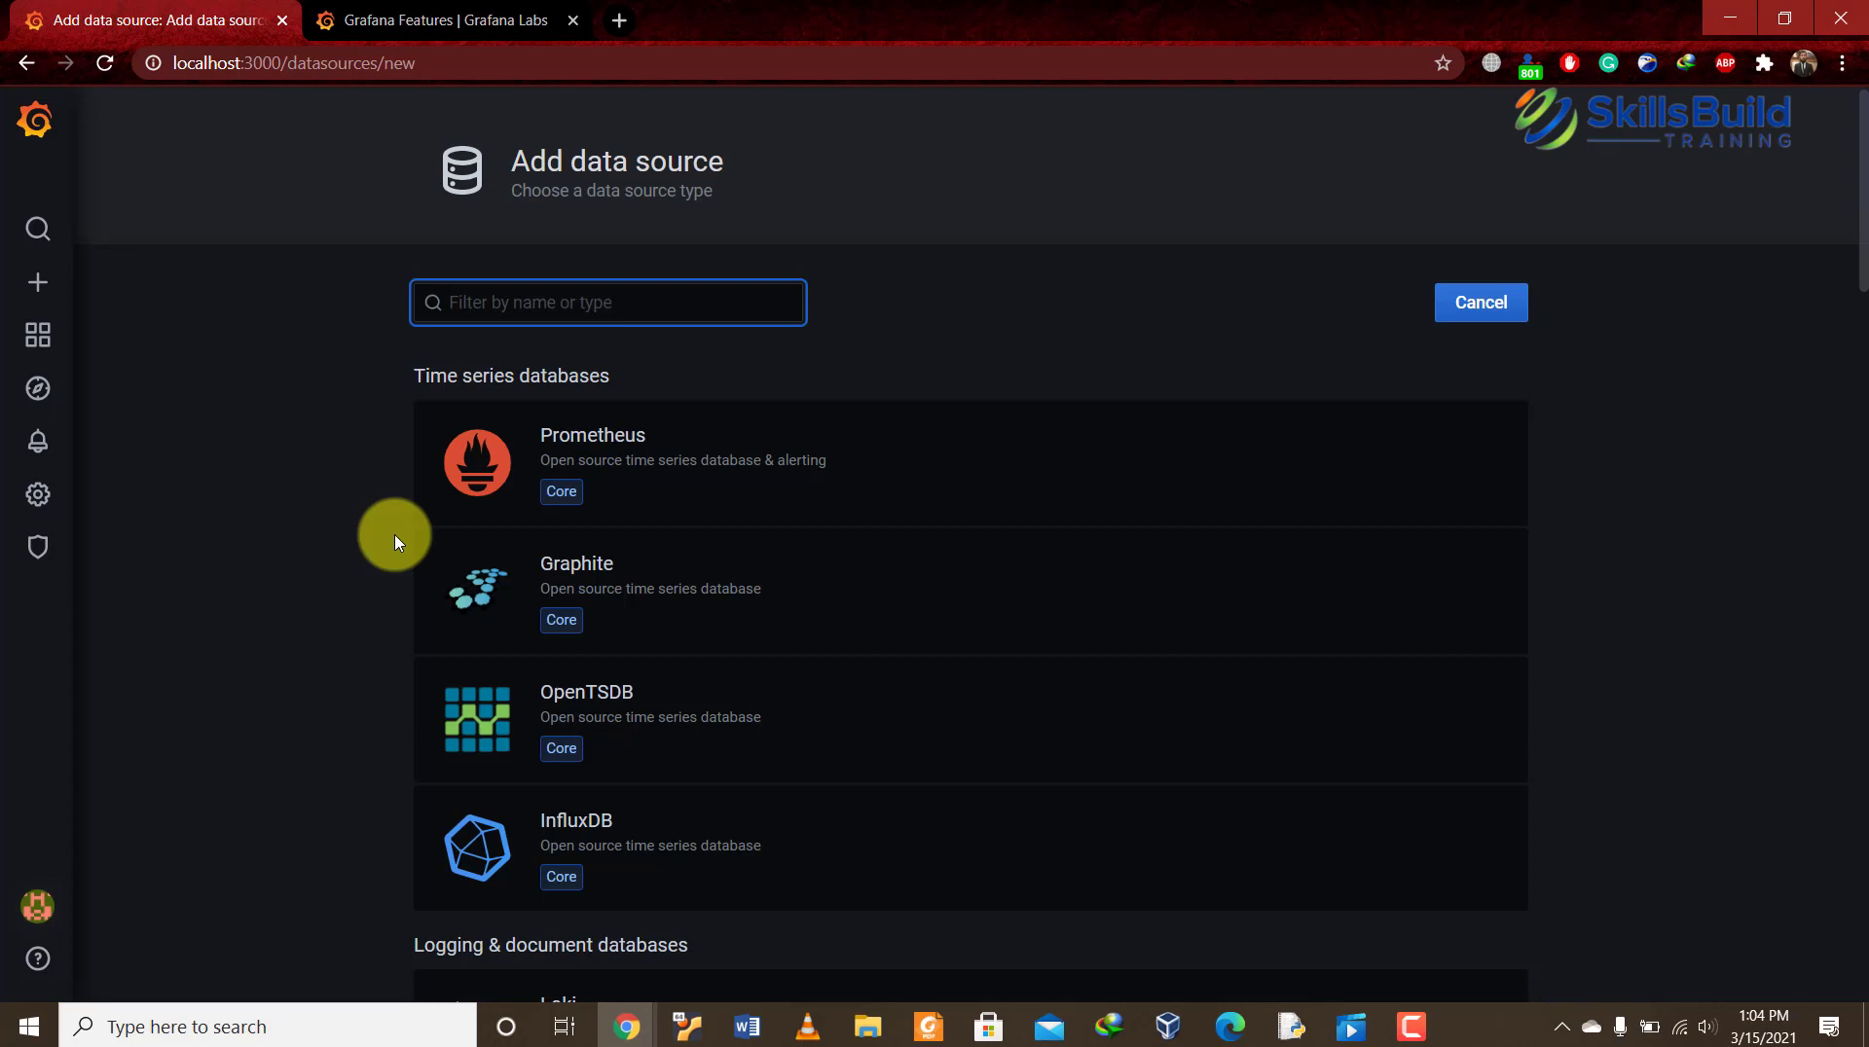
scroll(394, 543, down, 3)
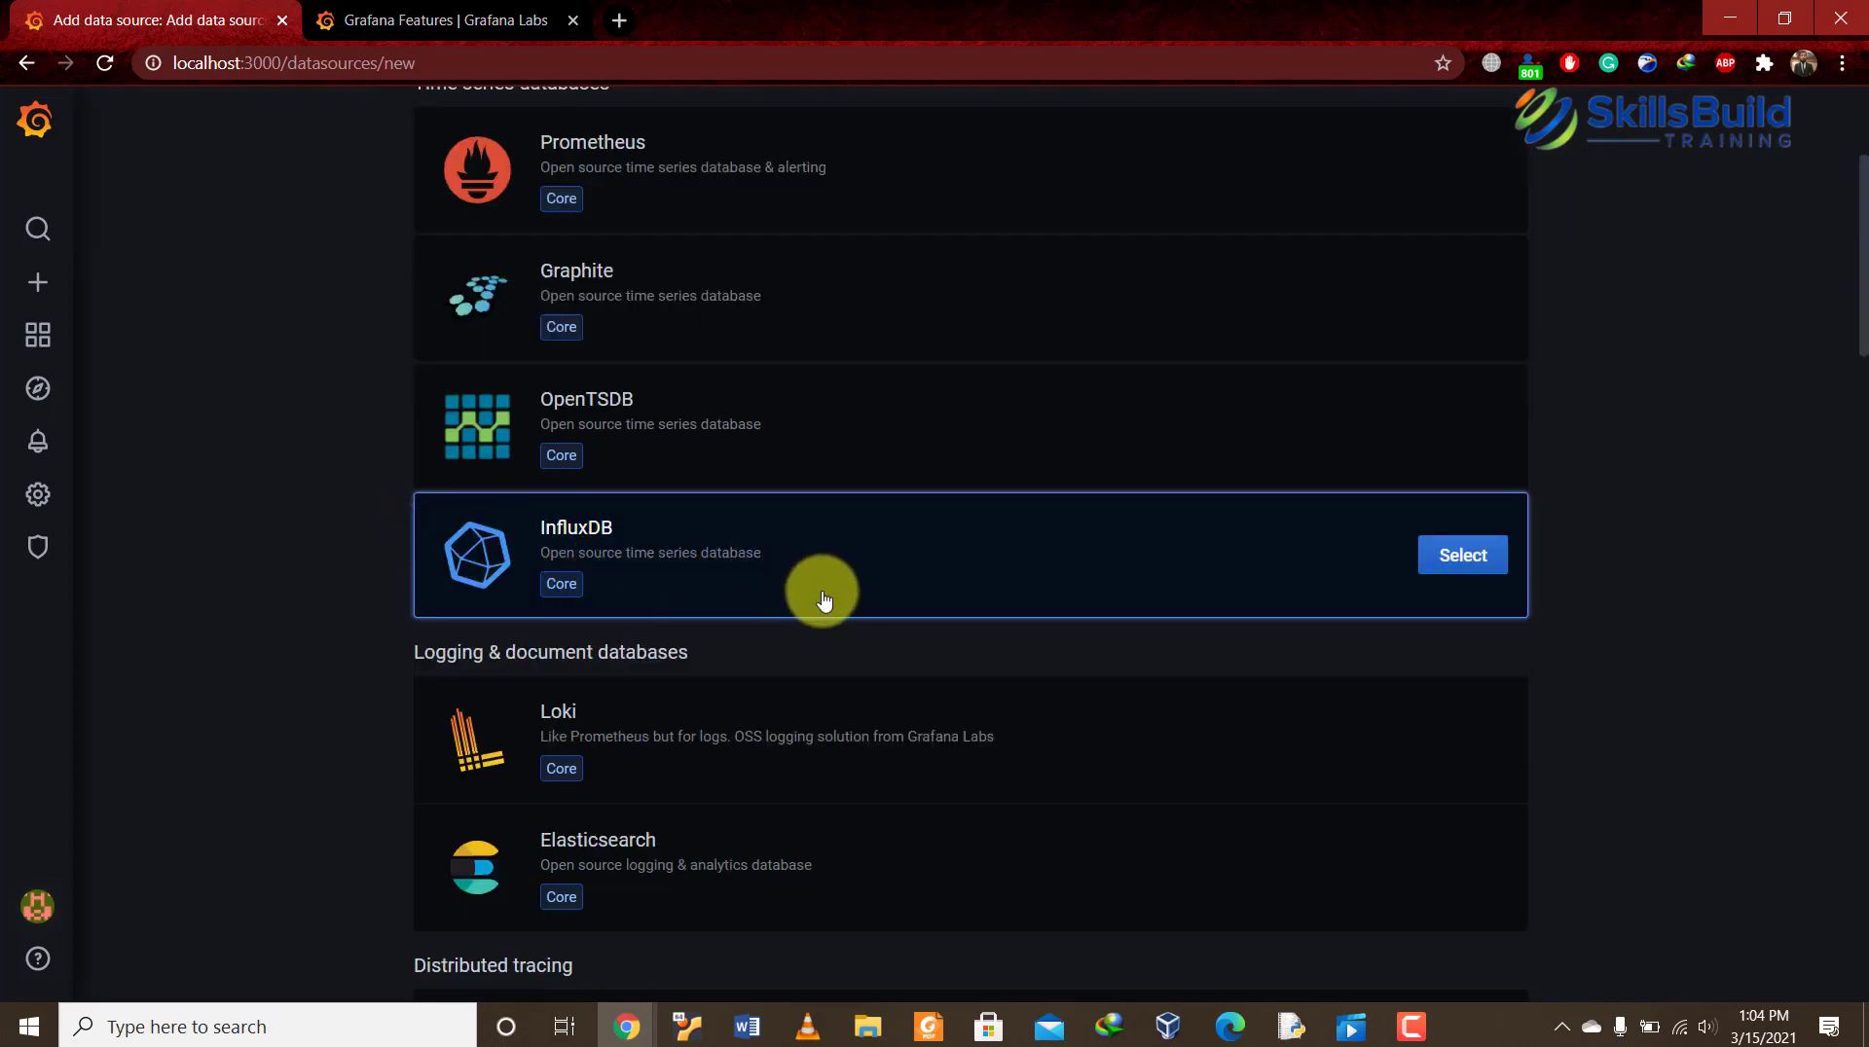
scroll(823, 598, up, 1)
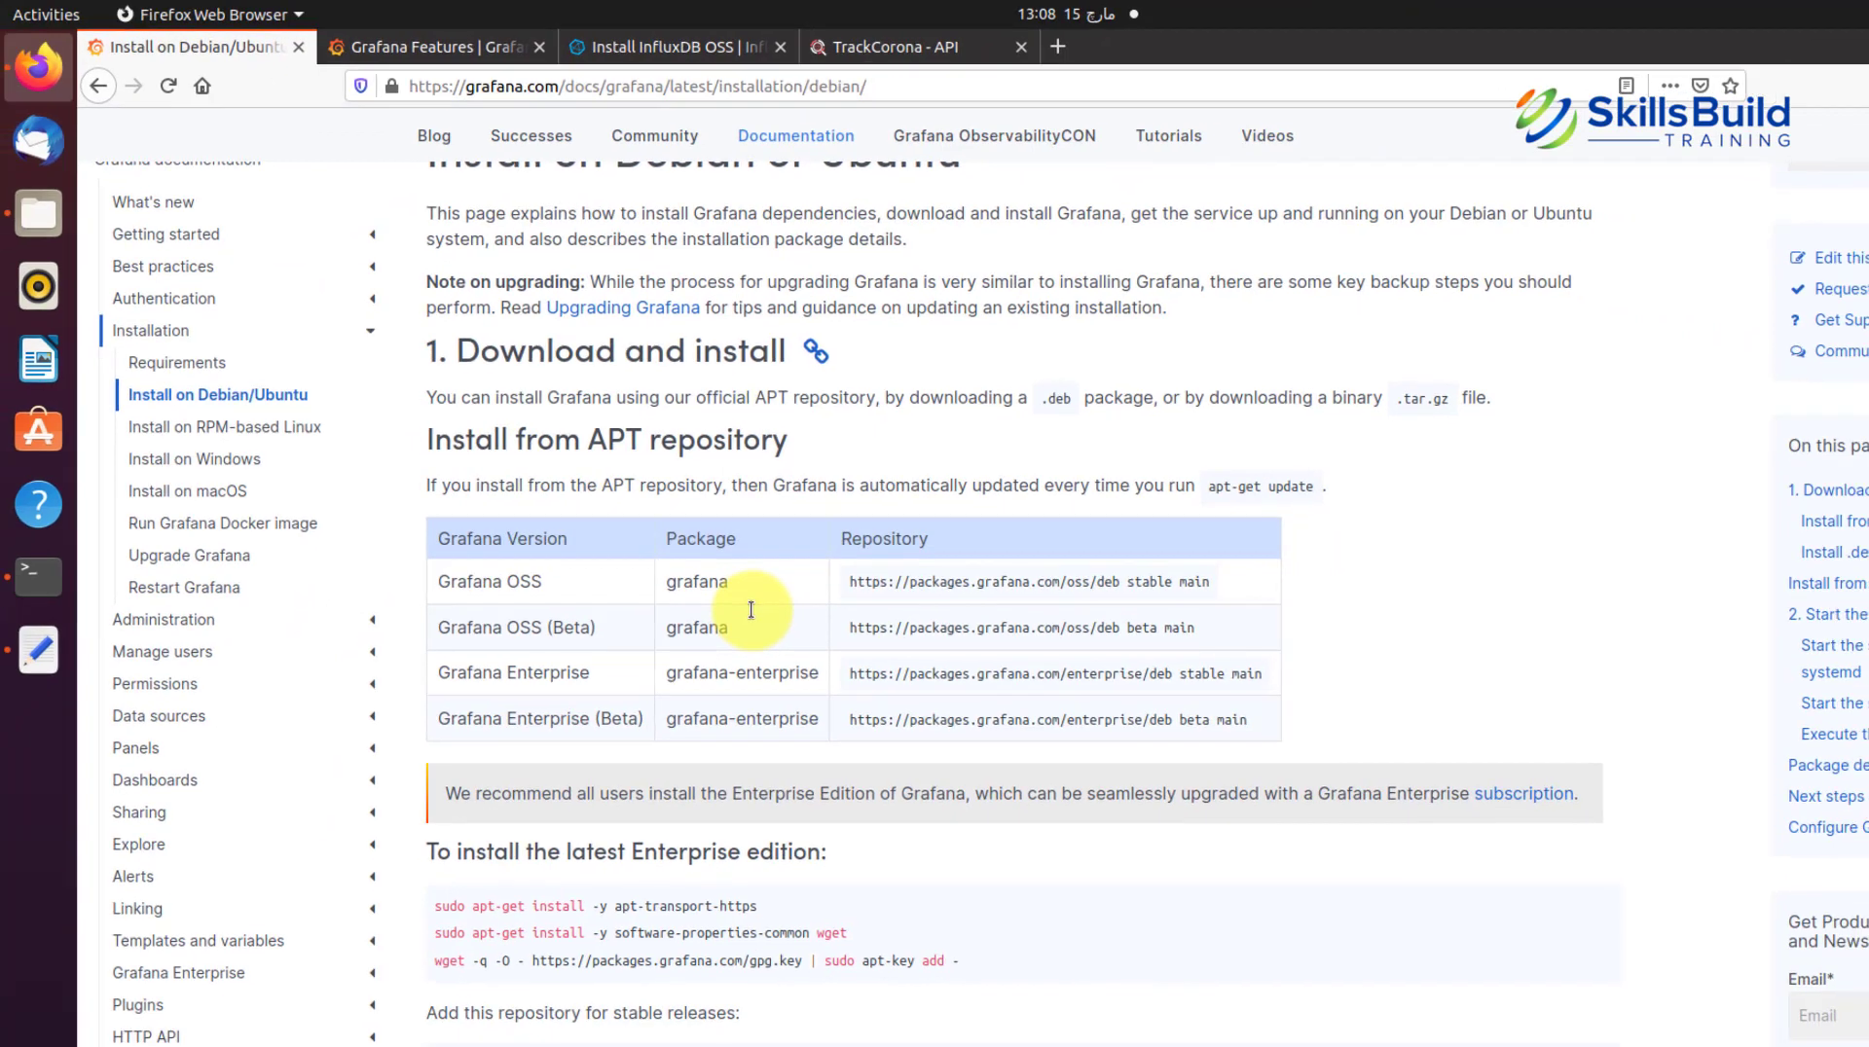
Step: Read the Debian/Ubuntu installation commands for Grafana Enterprise and bring up the prepared command list file.txt in Text Editor
scroll(449, 903, down, 1)
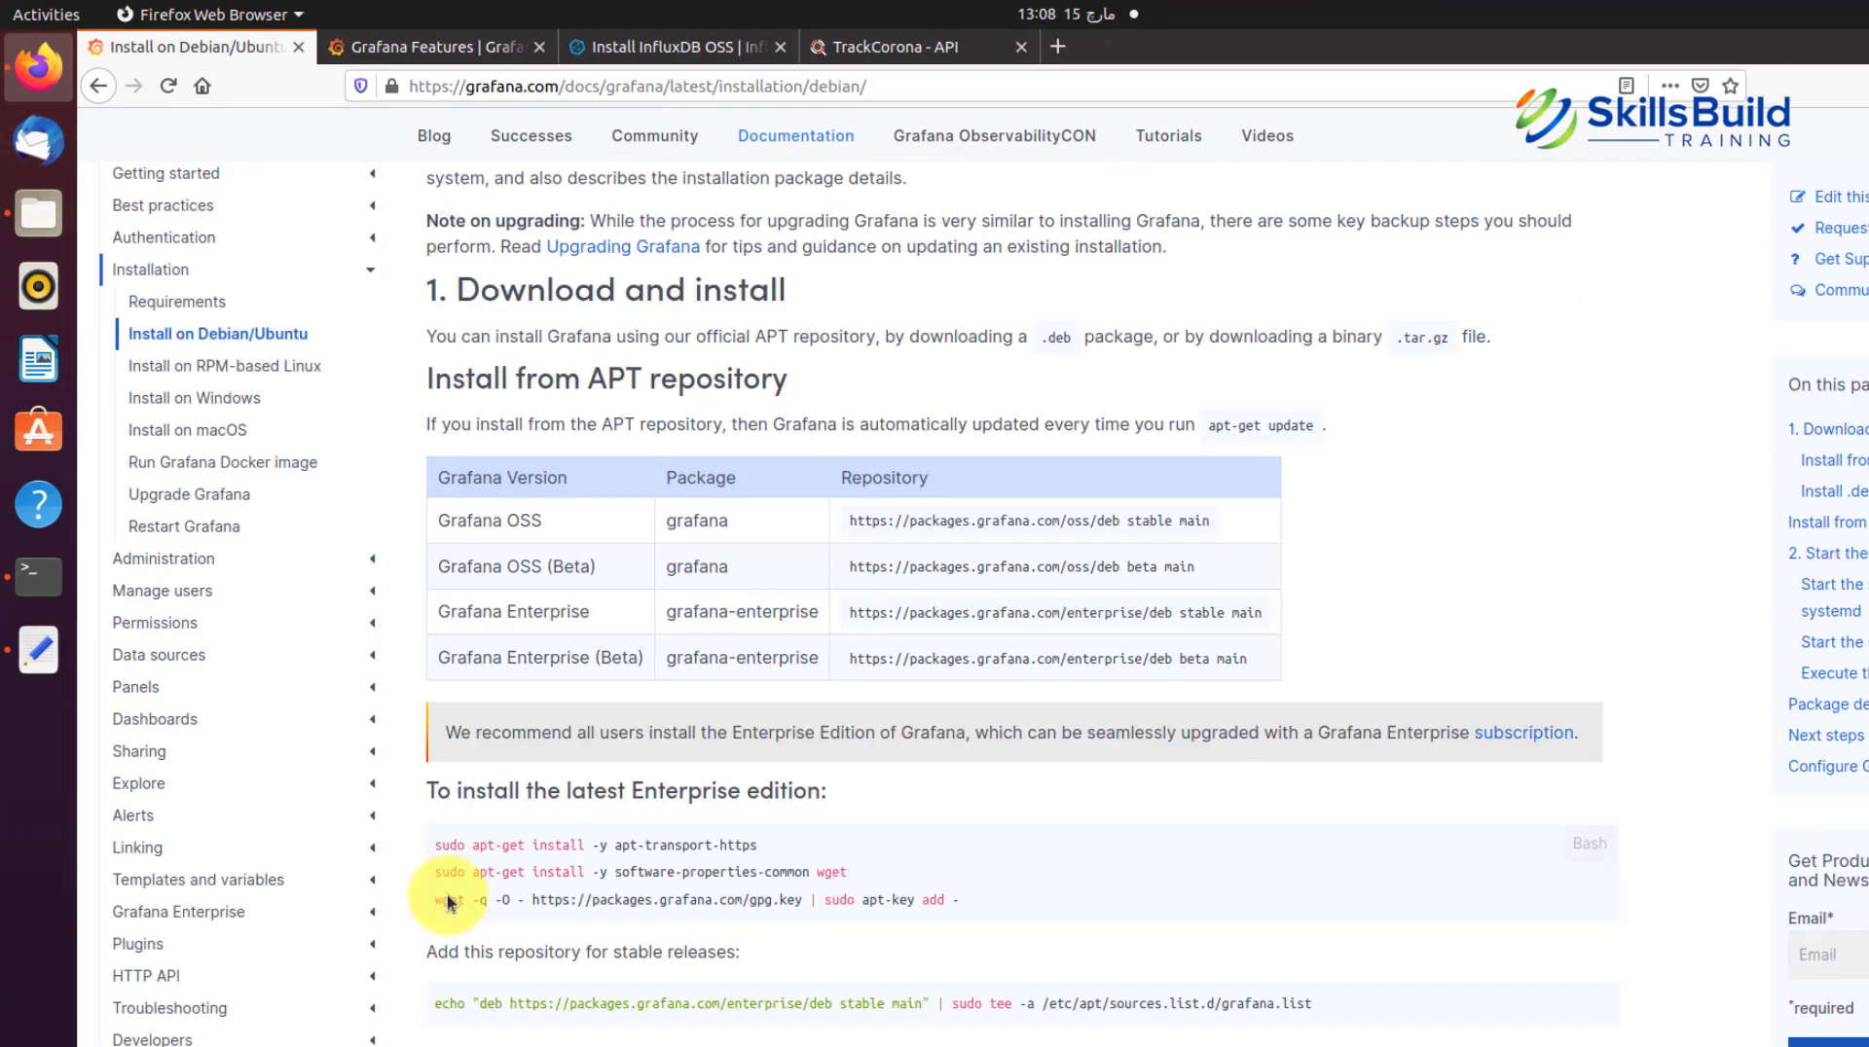
scroll(450, 902, down, 1)
scroll(450, 903, down, 1)
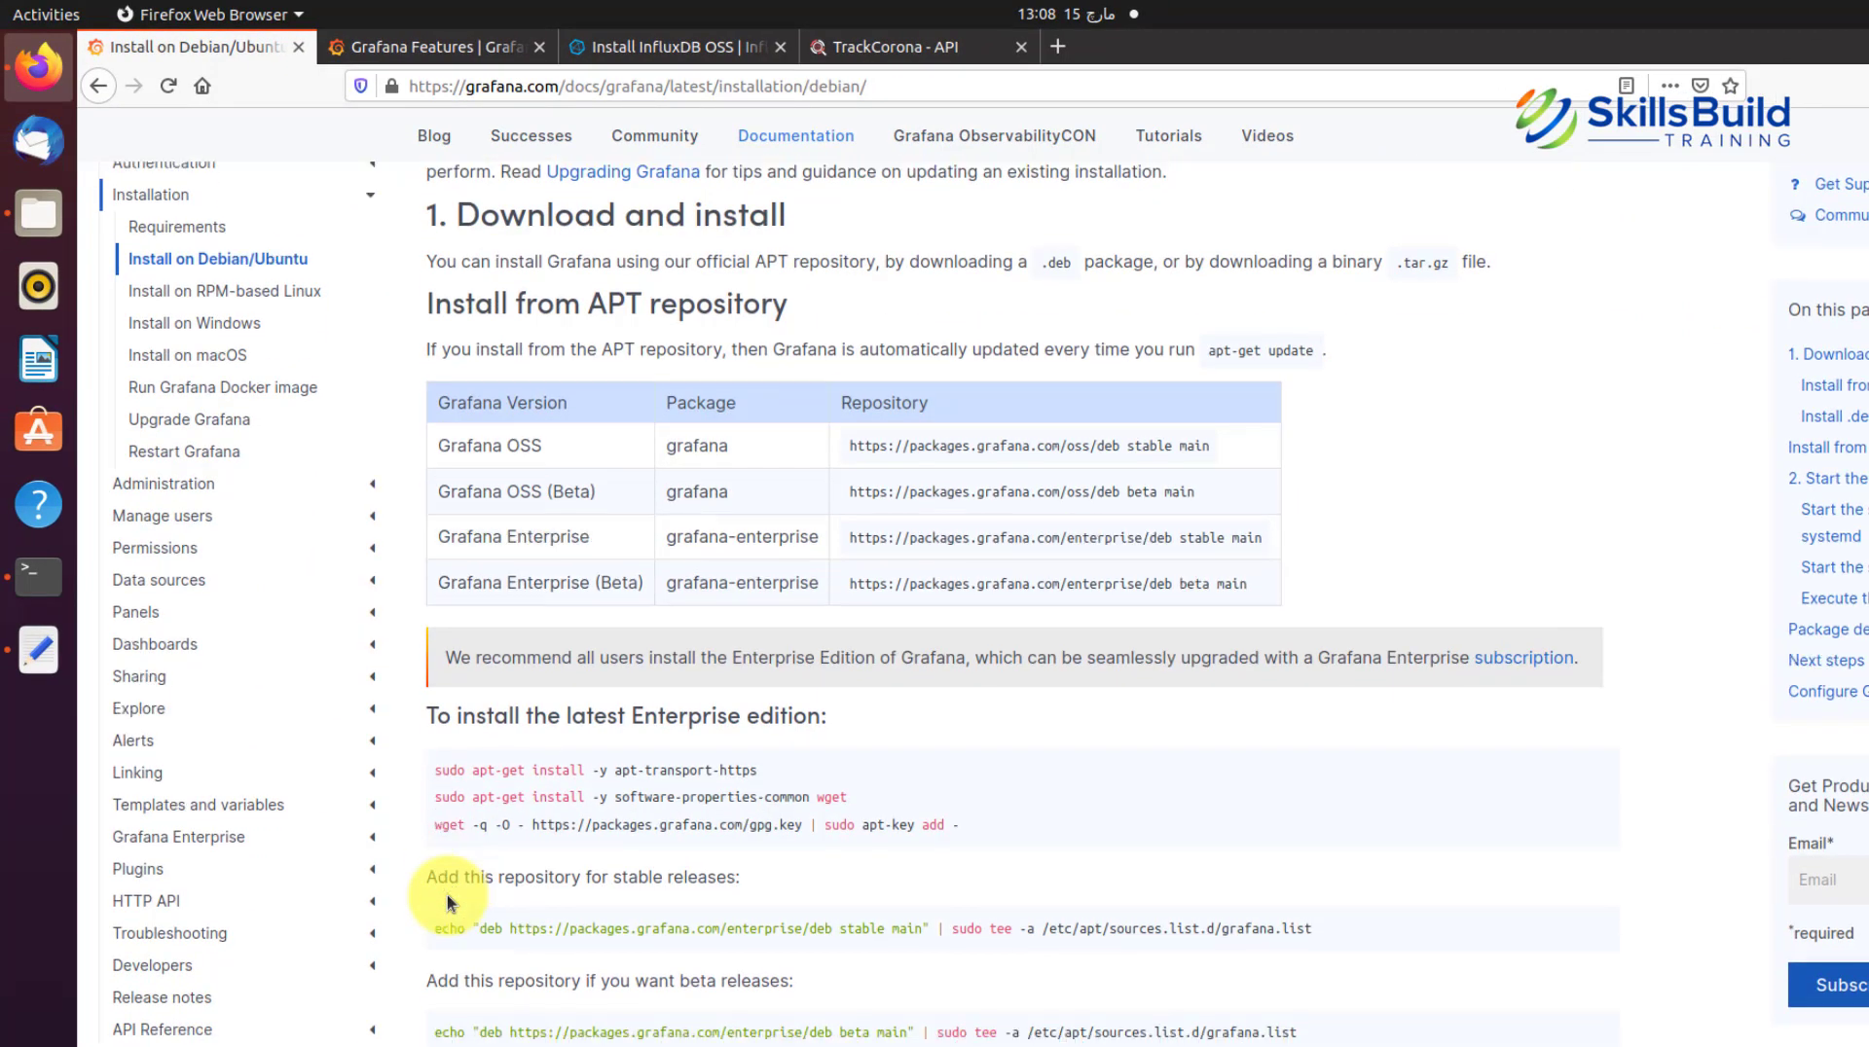
scroll(447, 895, down, 1)
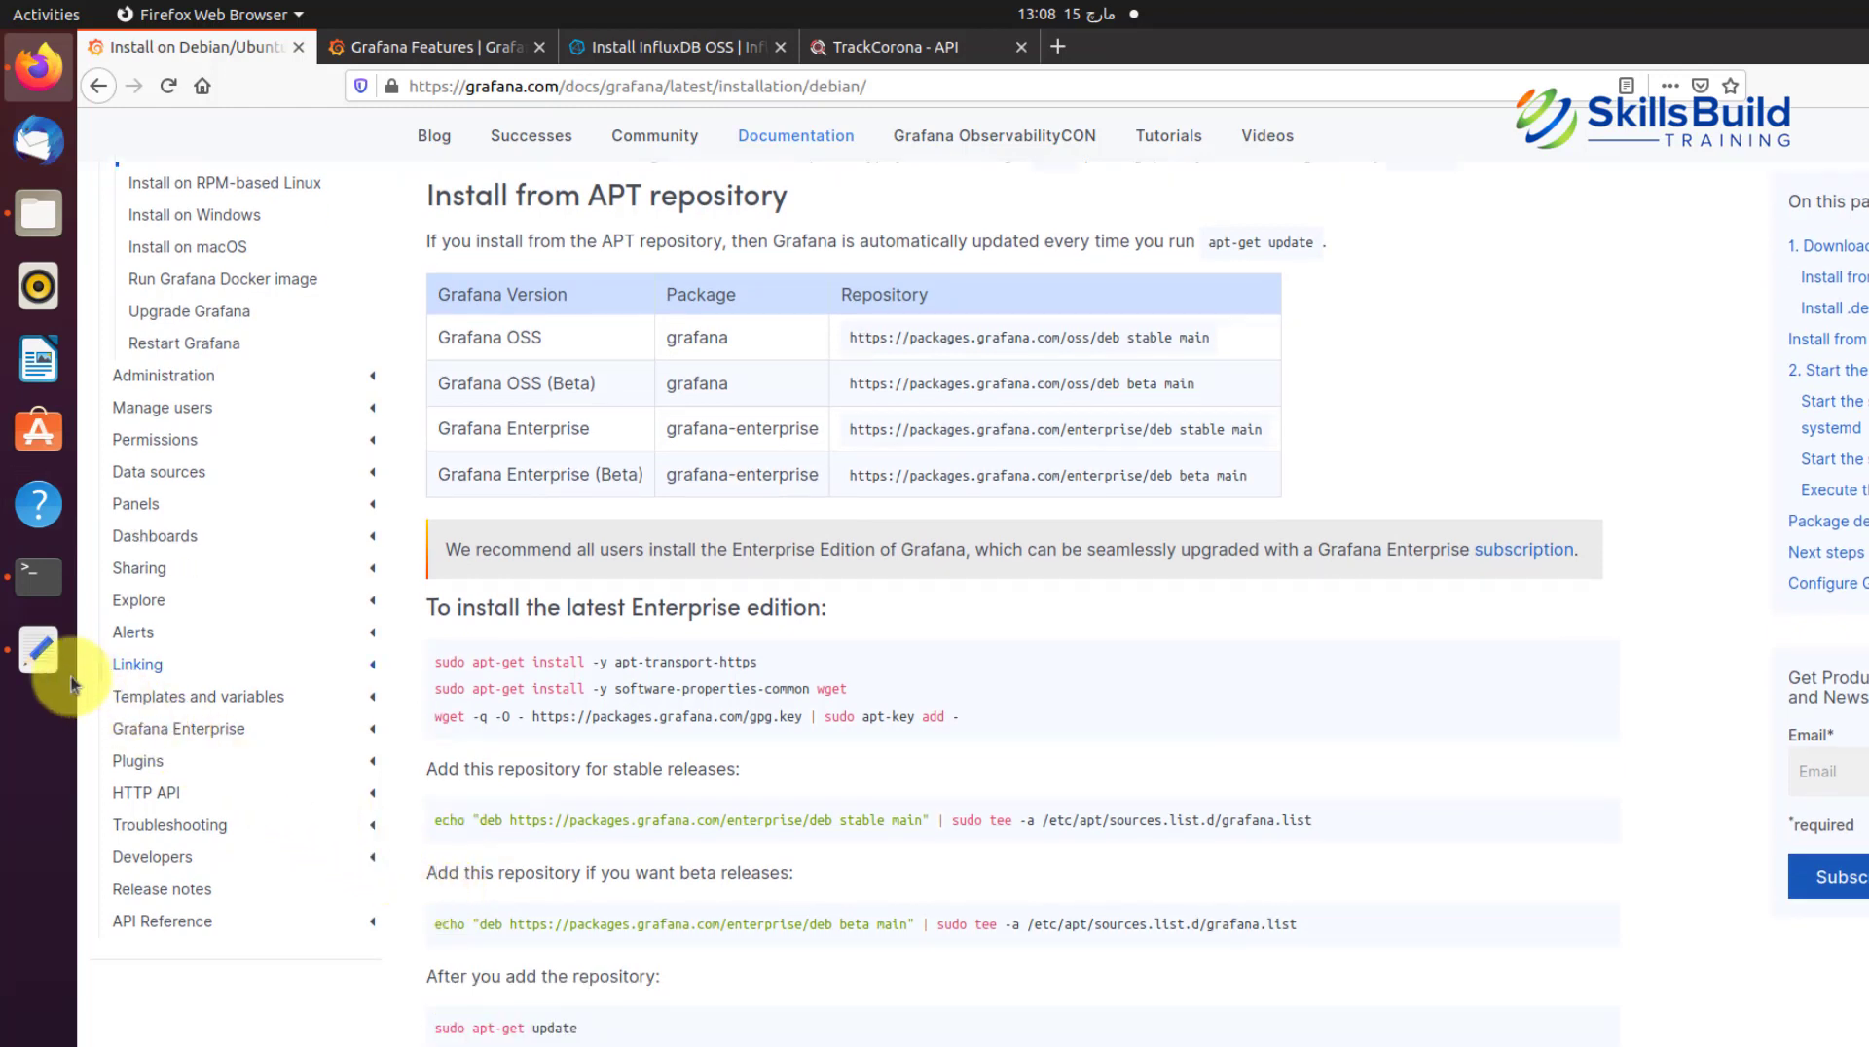
click(39, 649)
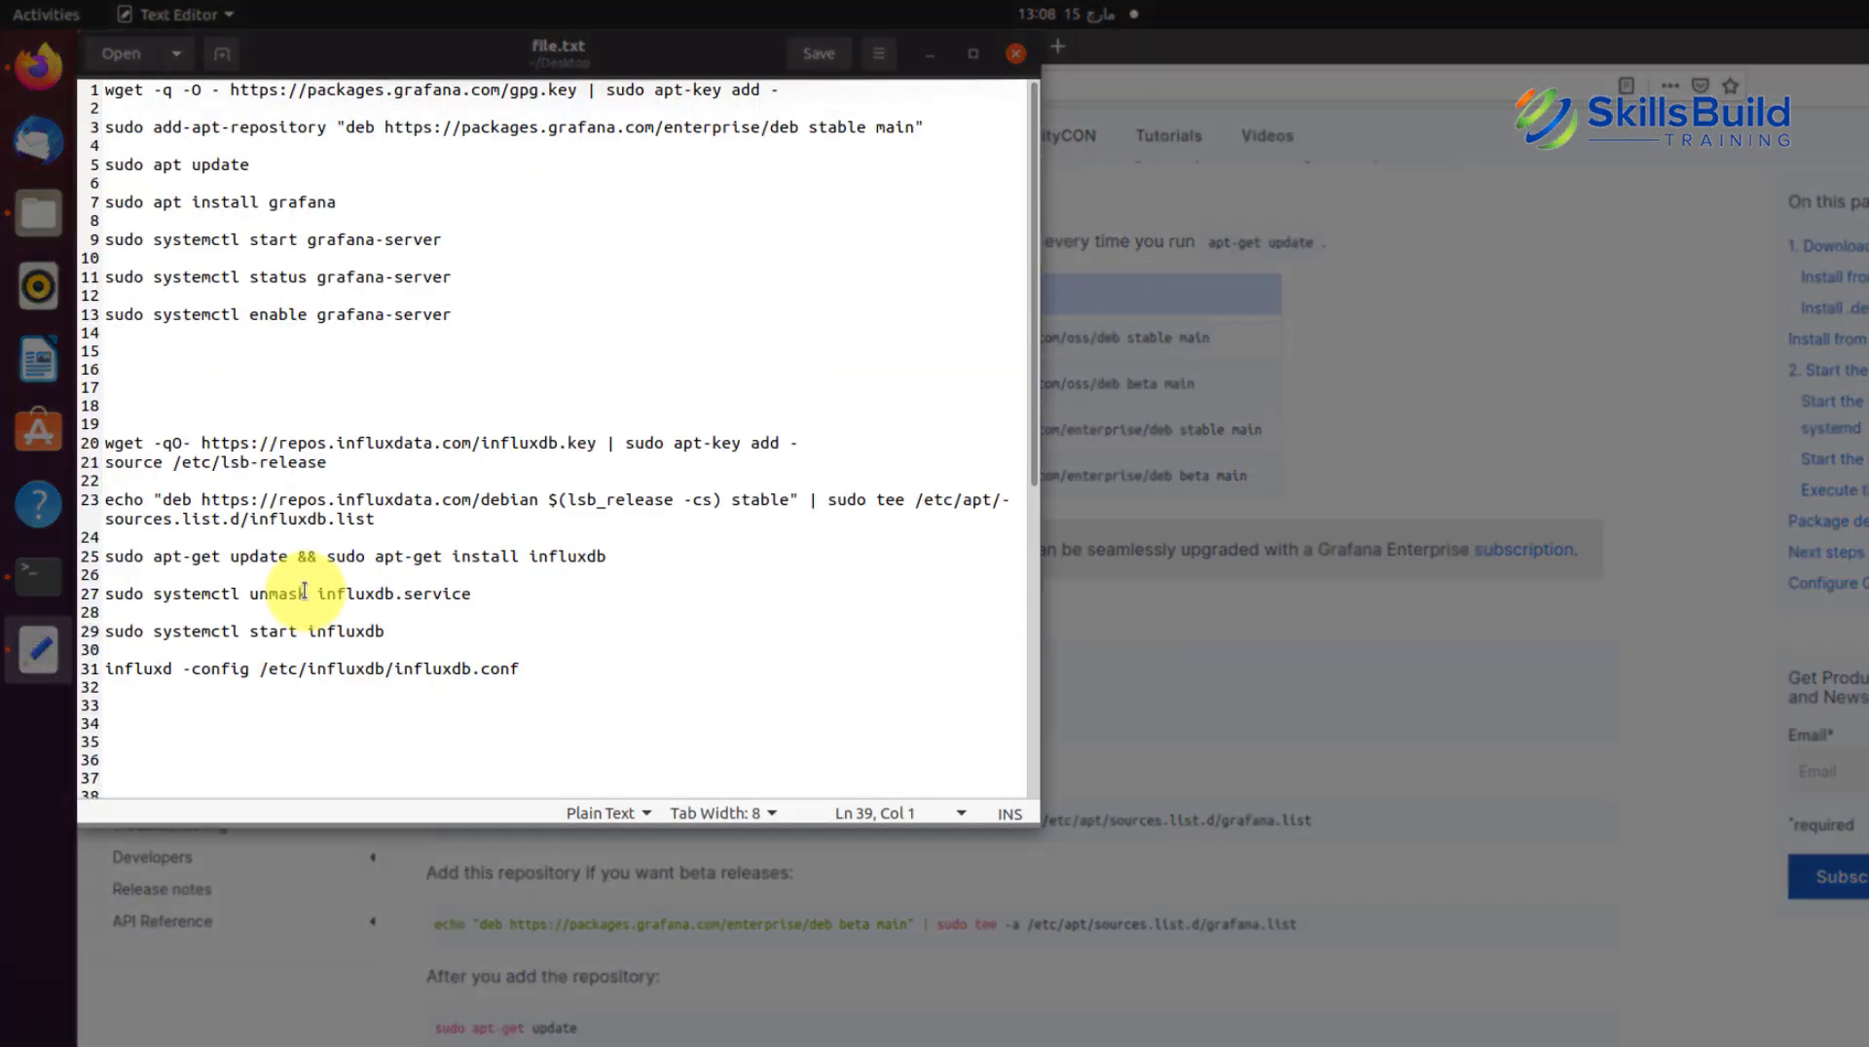
drag(462, 325, 110, 88)
click(461, 260)
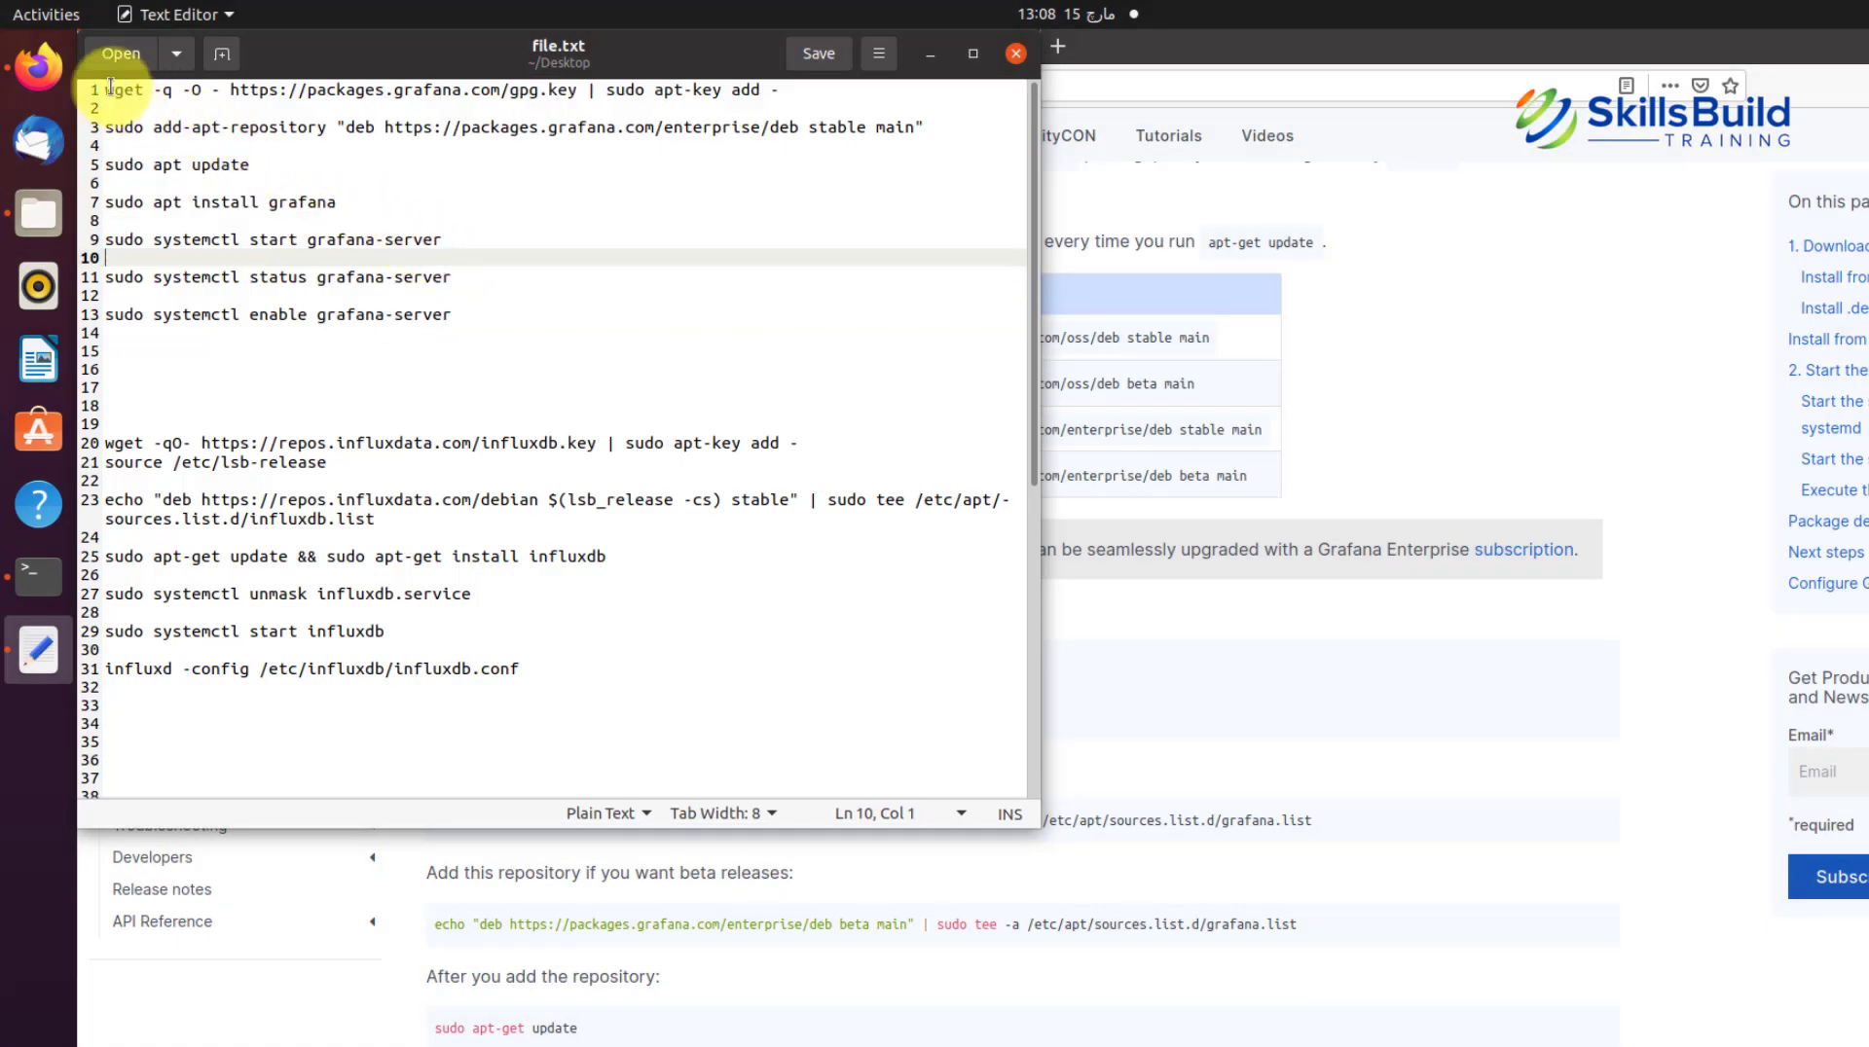
triple_click(141, 93)
click(110, 89)
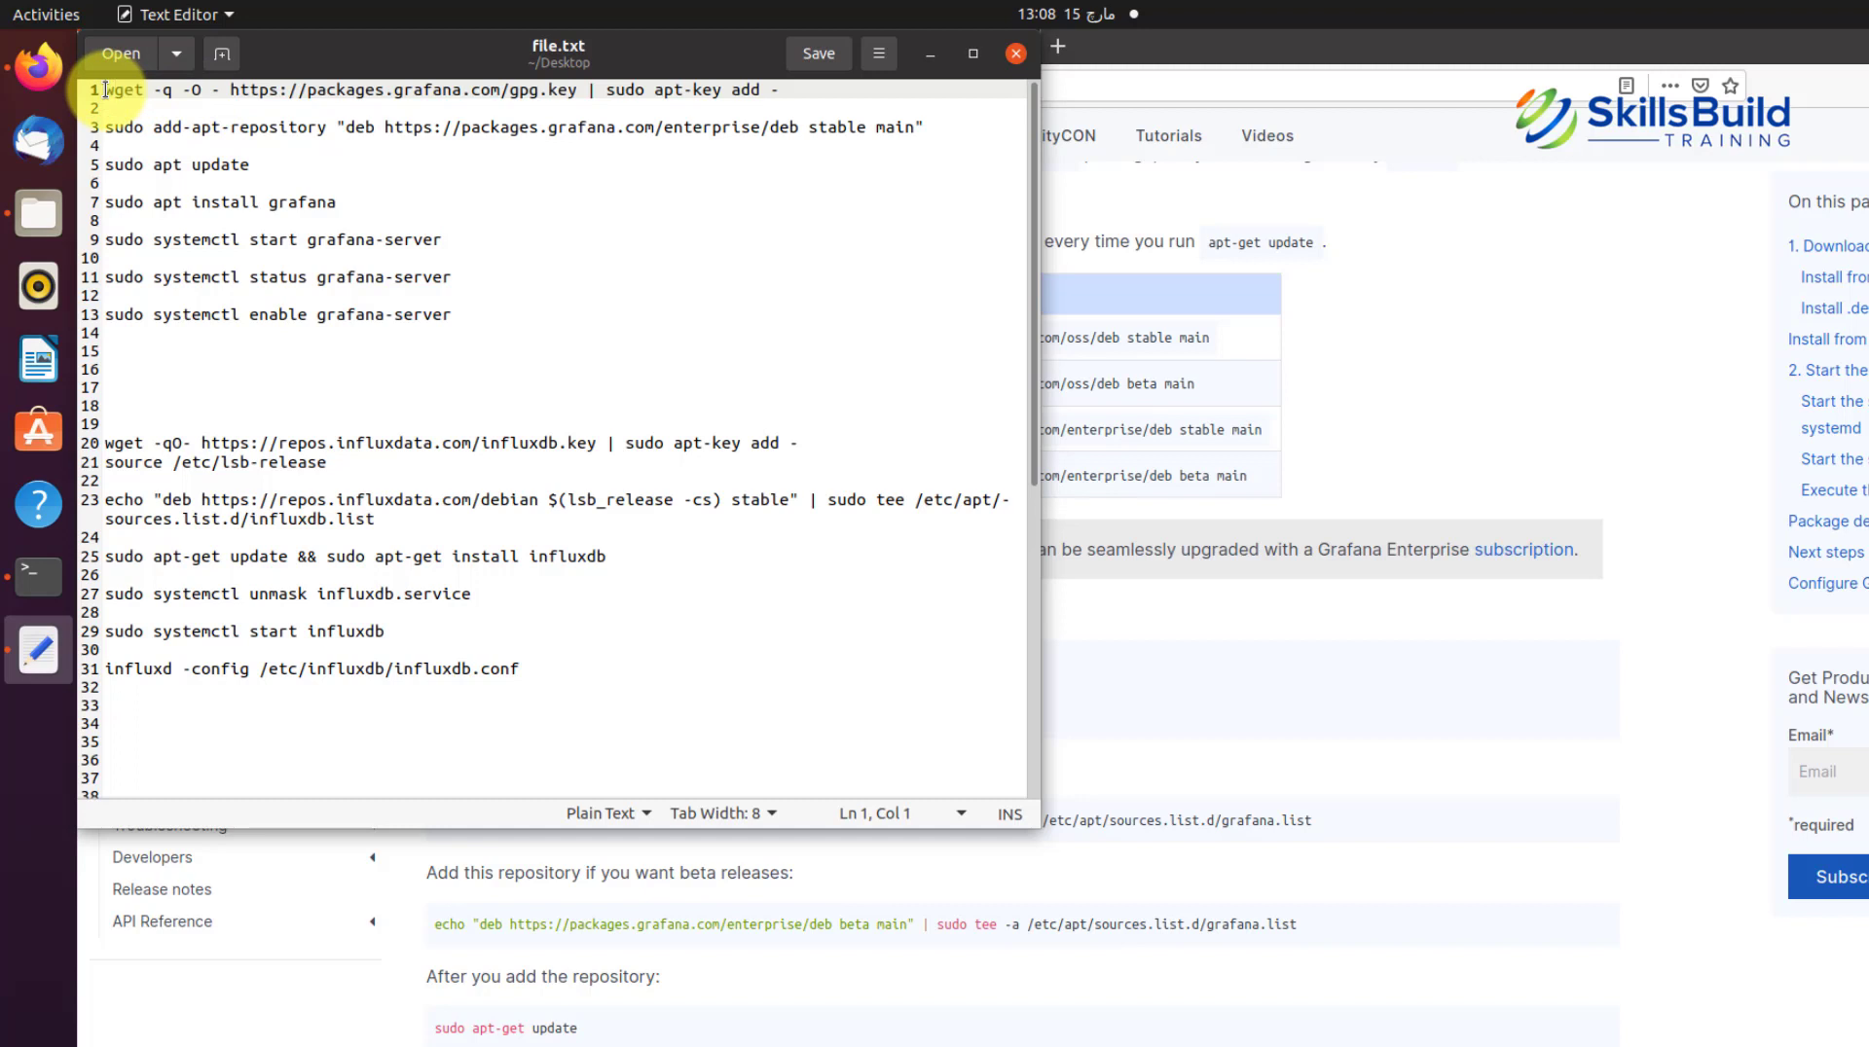
key(shift+Right)
key(shift+Right)
key(shift+Right)
key(shift+Right)
key(shift+Right)
key(shift+Right)
key(shift+Right)
key(shift+Right)
key(shift+Right)
Step: Select the Grafana GPG key command on line 1 of file.txt and indent it by two tabs
click(105, 89)
key(shift+Down)
key(Tab)
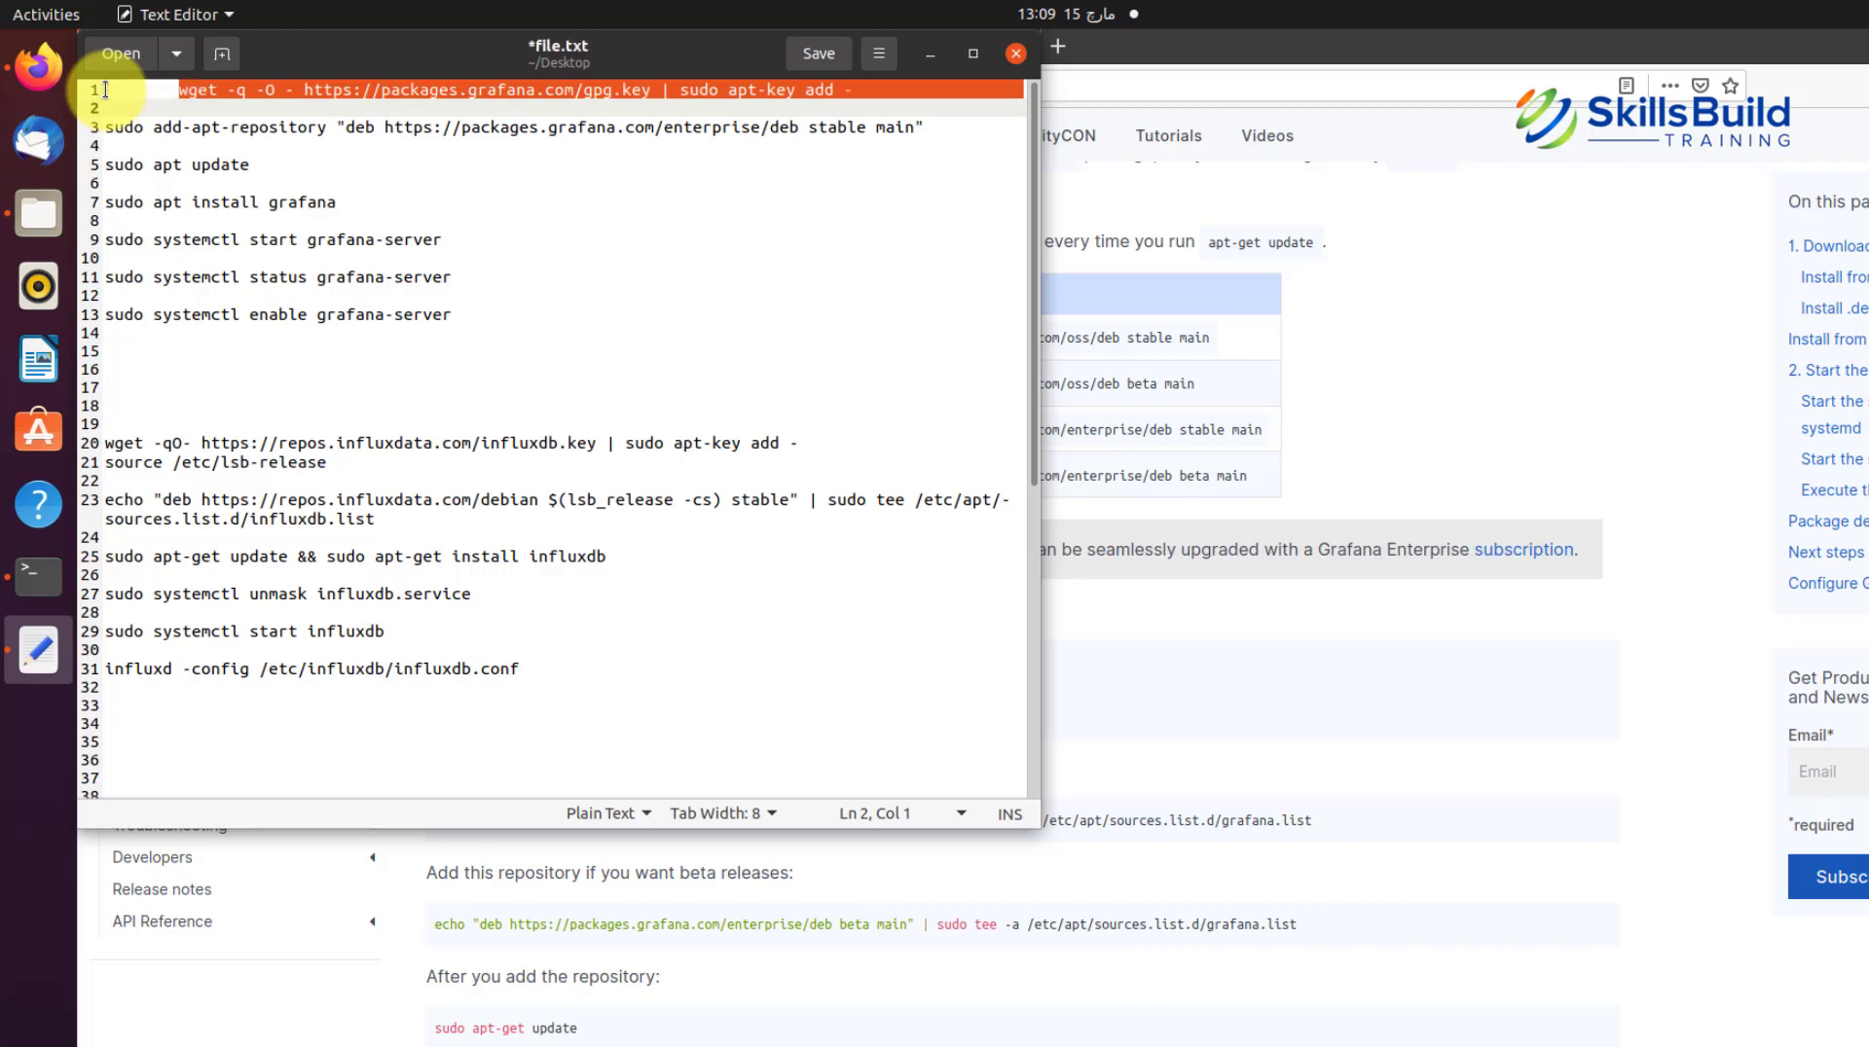
key(Tab)
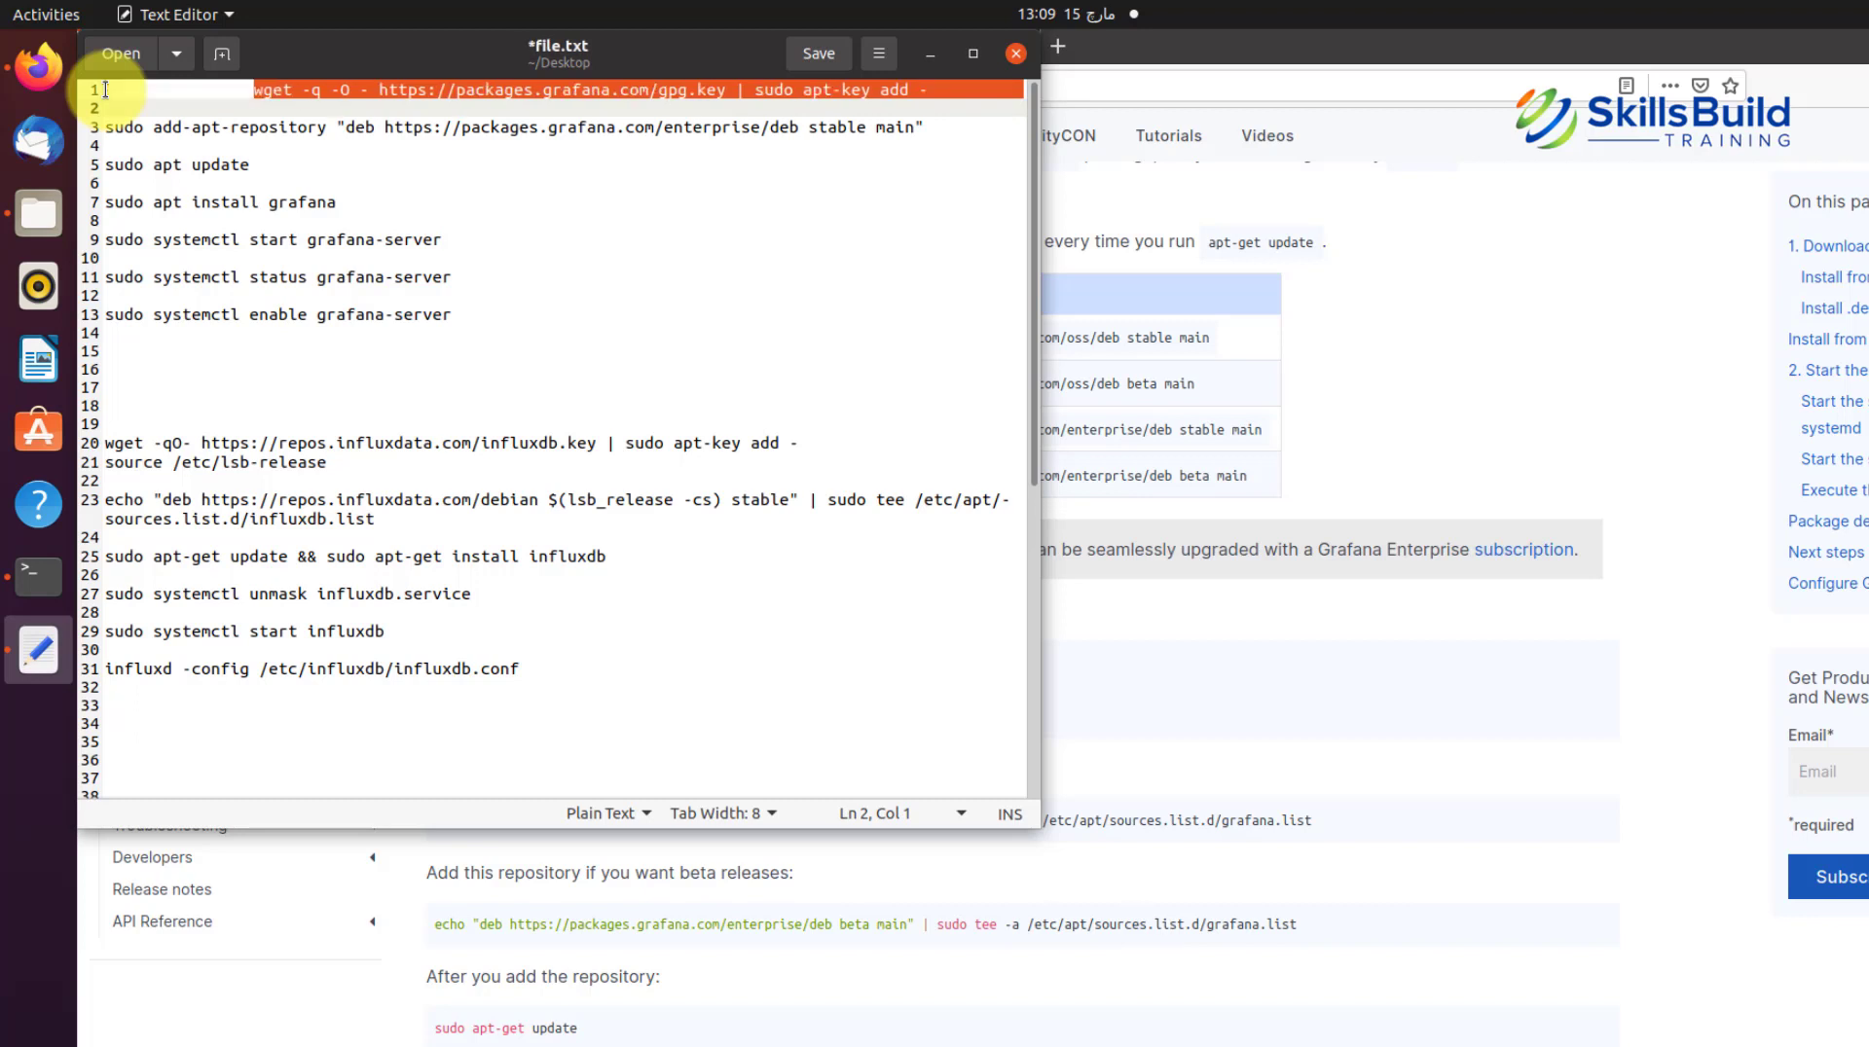
key(alt+Tab)
key(alt+Tab)
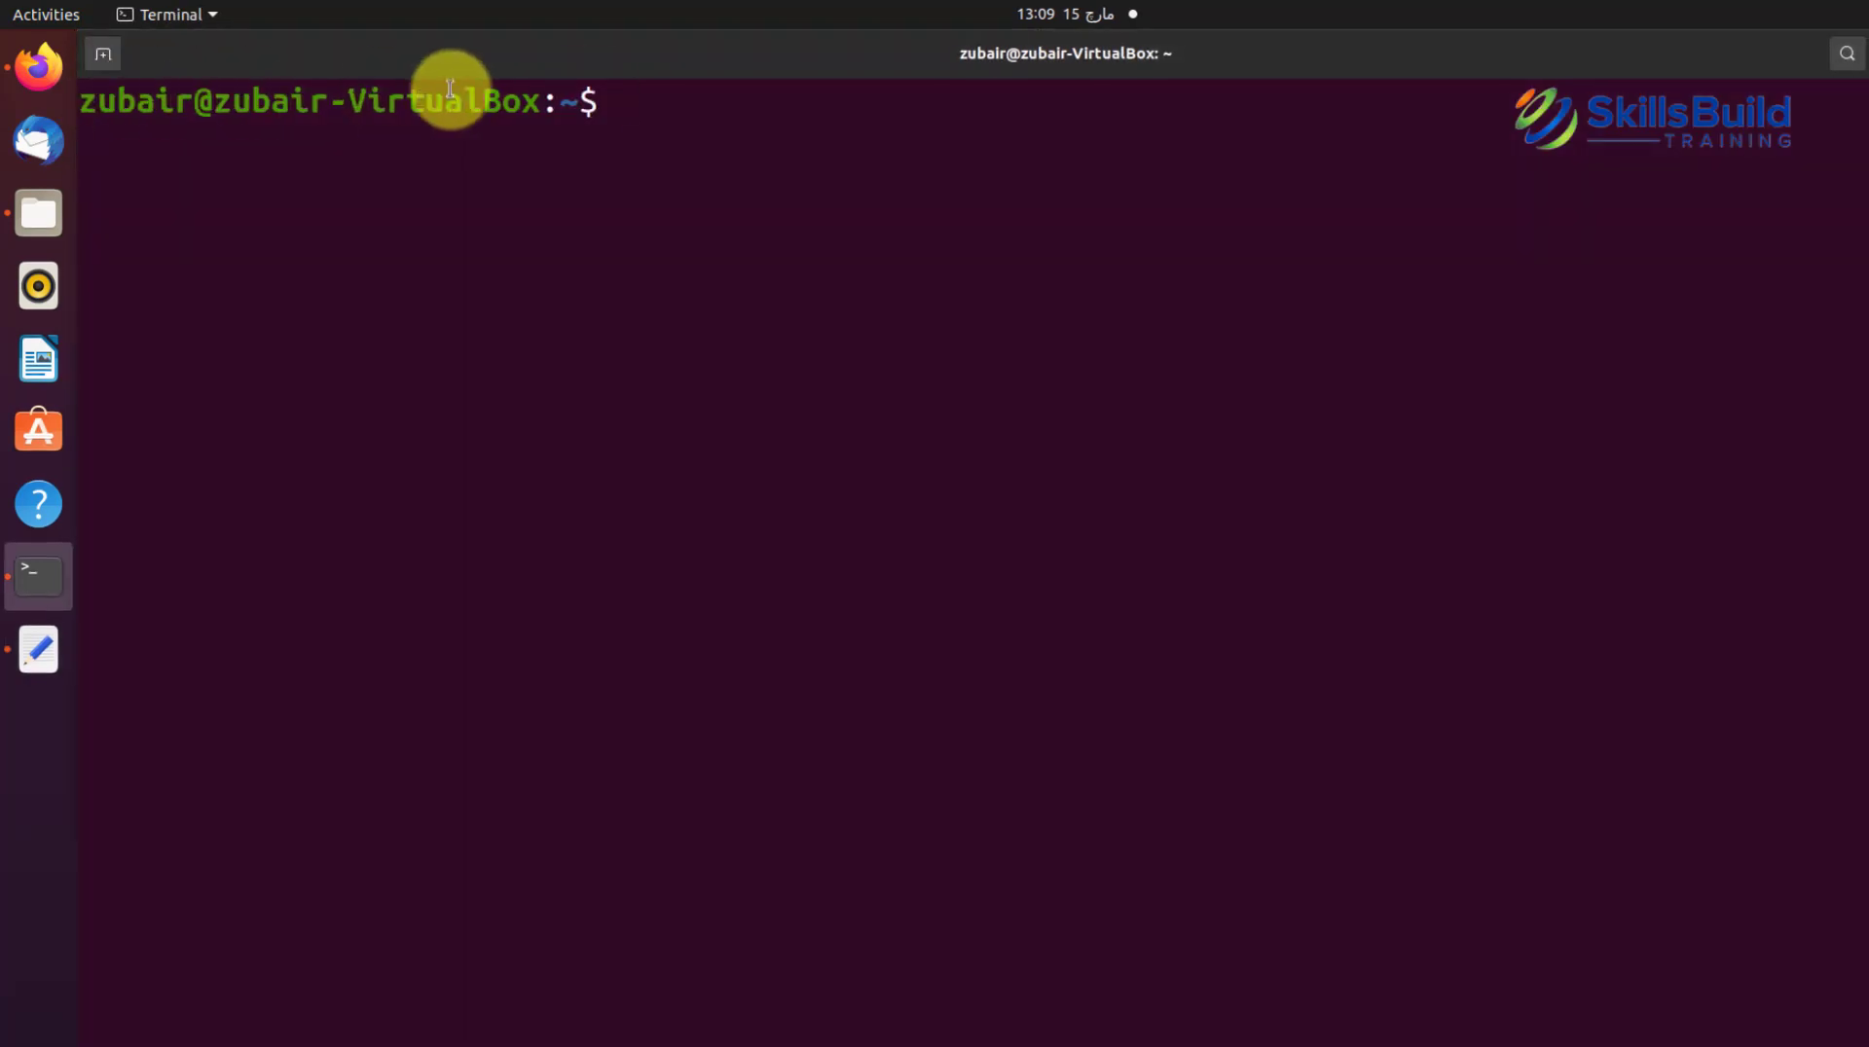
right_click(663, 85)
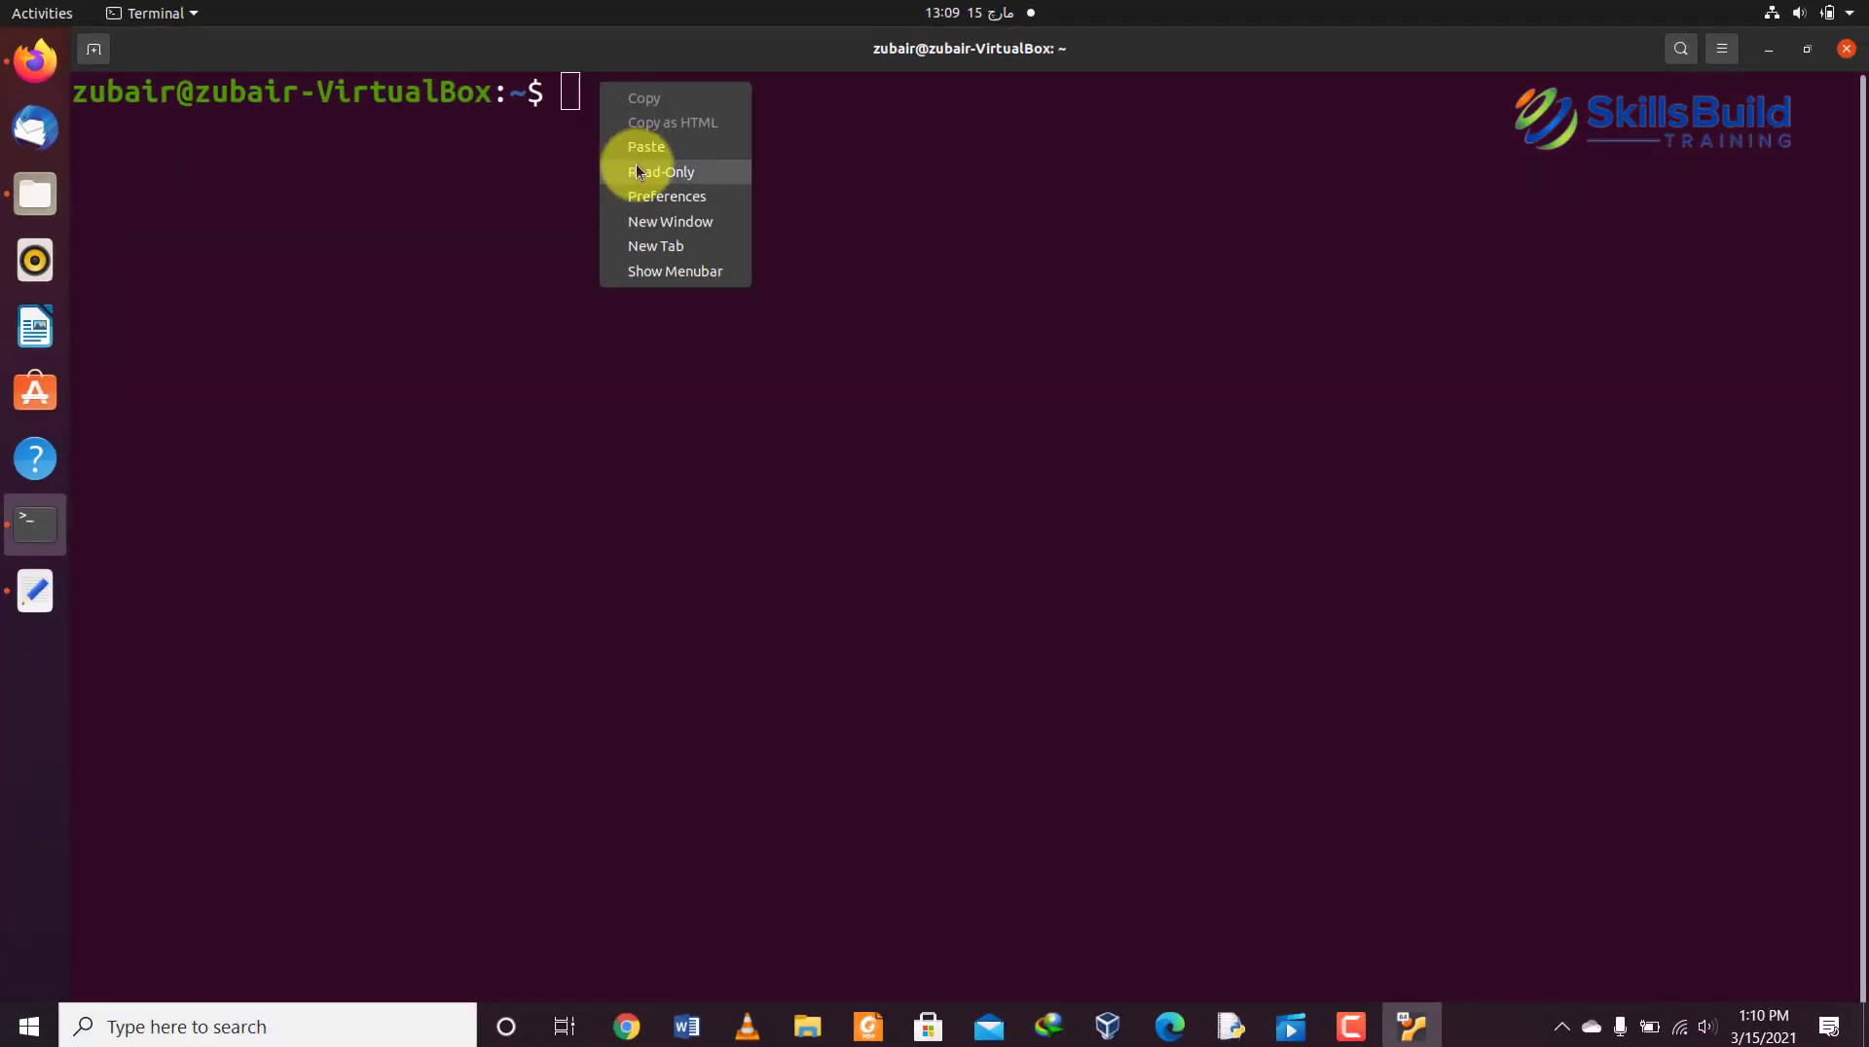
key(Return)
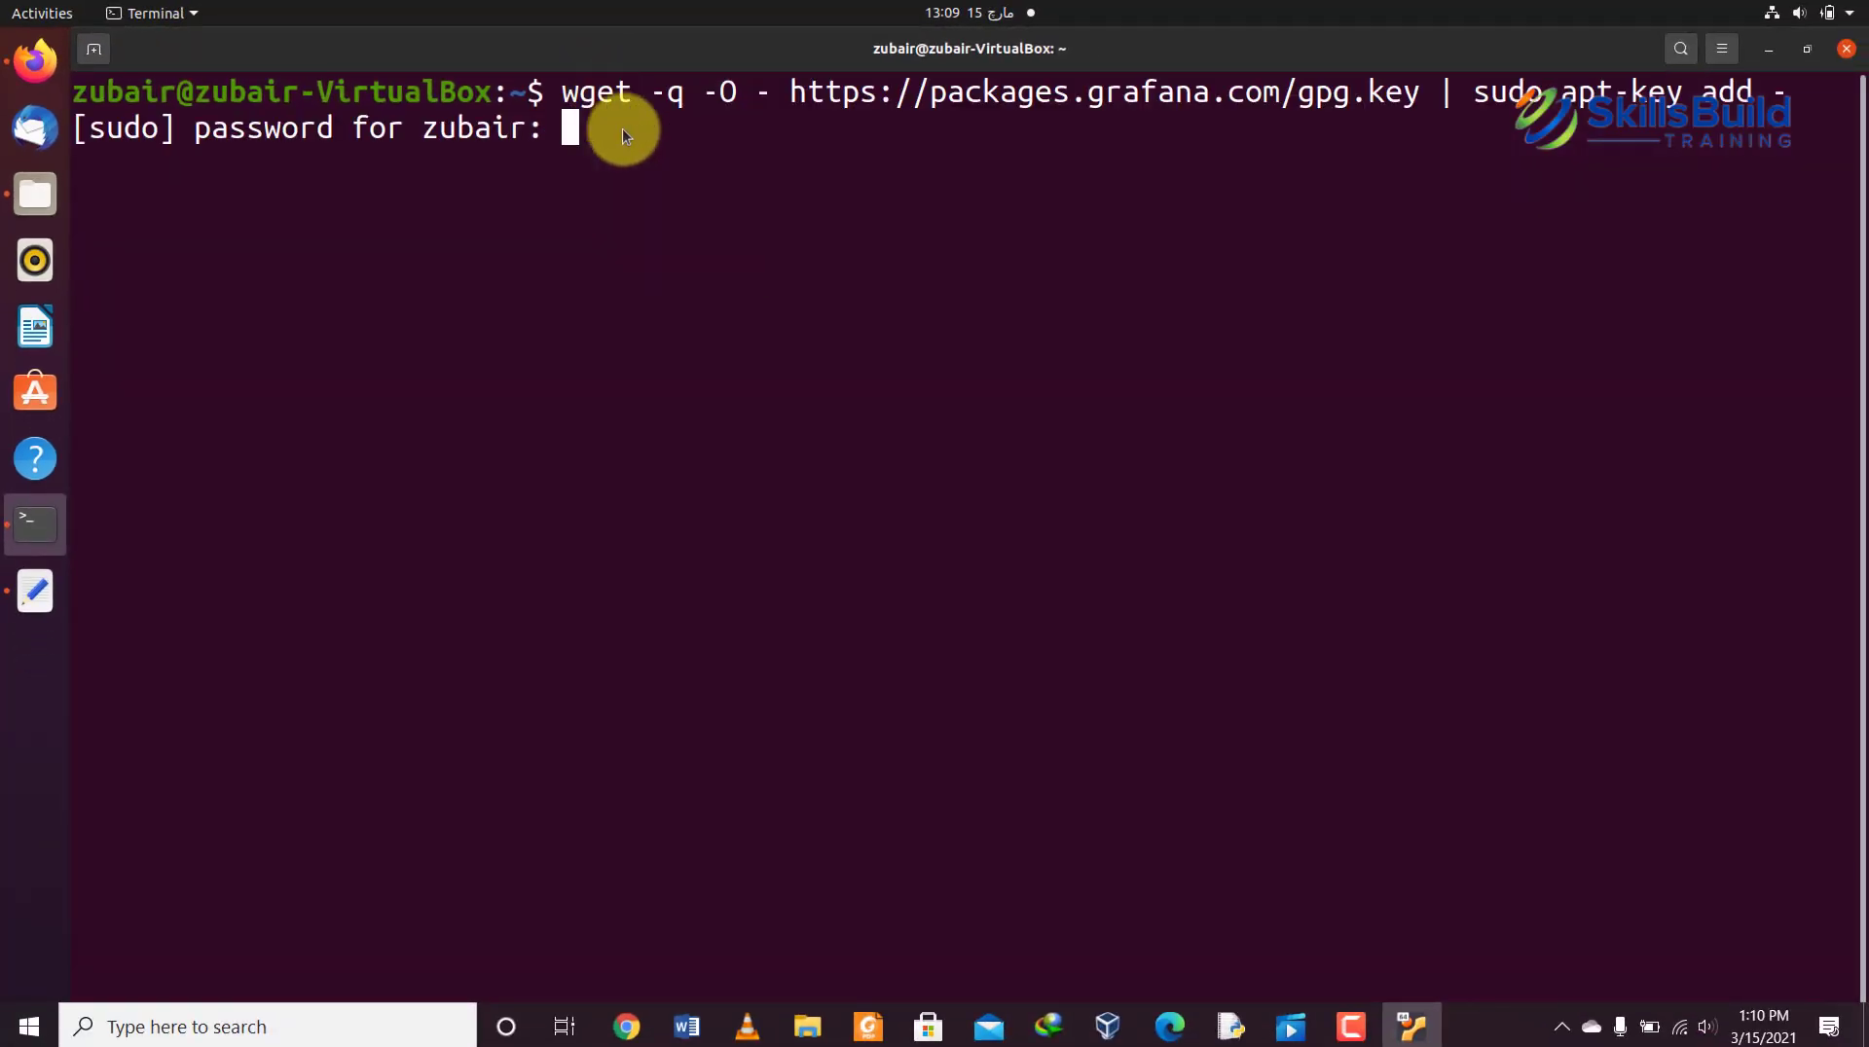
key(Return)
key(Return)
right_click(573, 267)
click(622, 334)
key(Return)
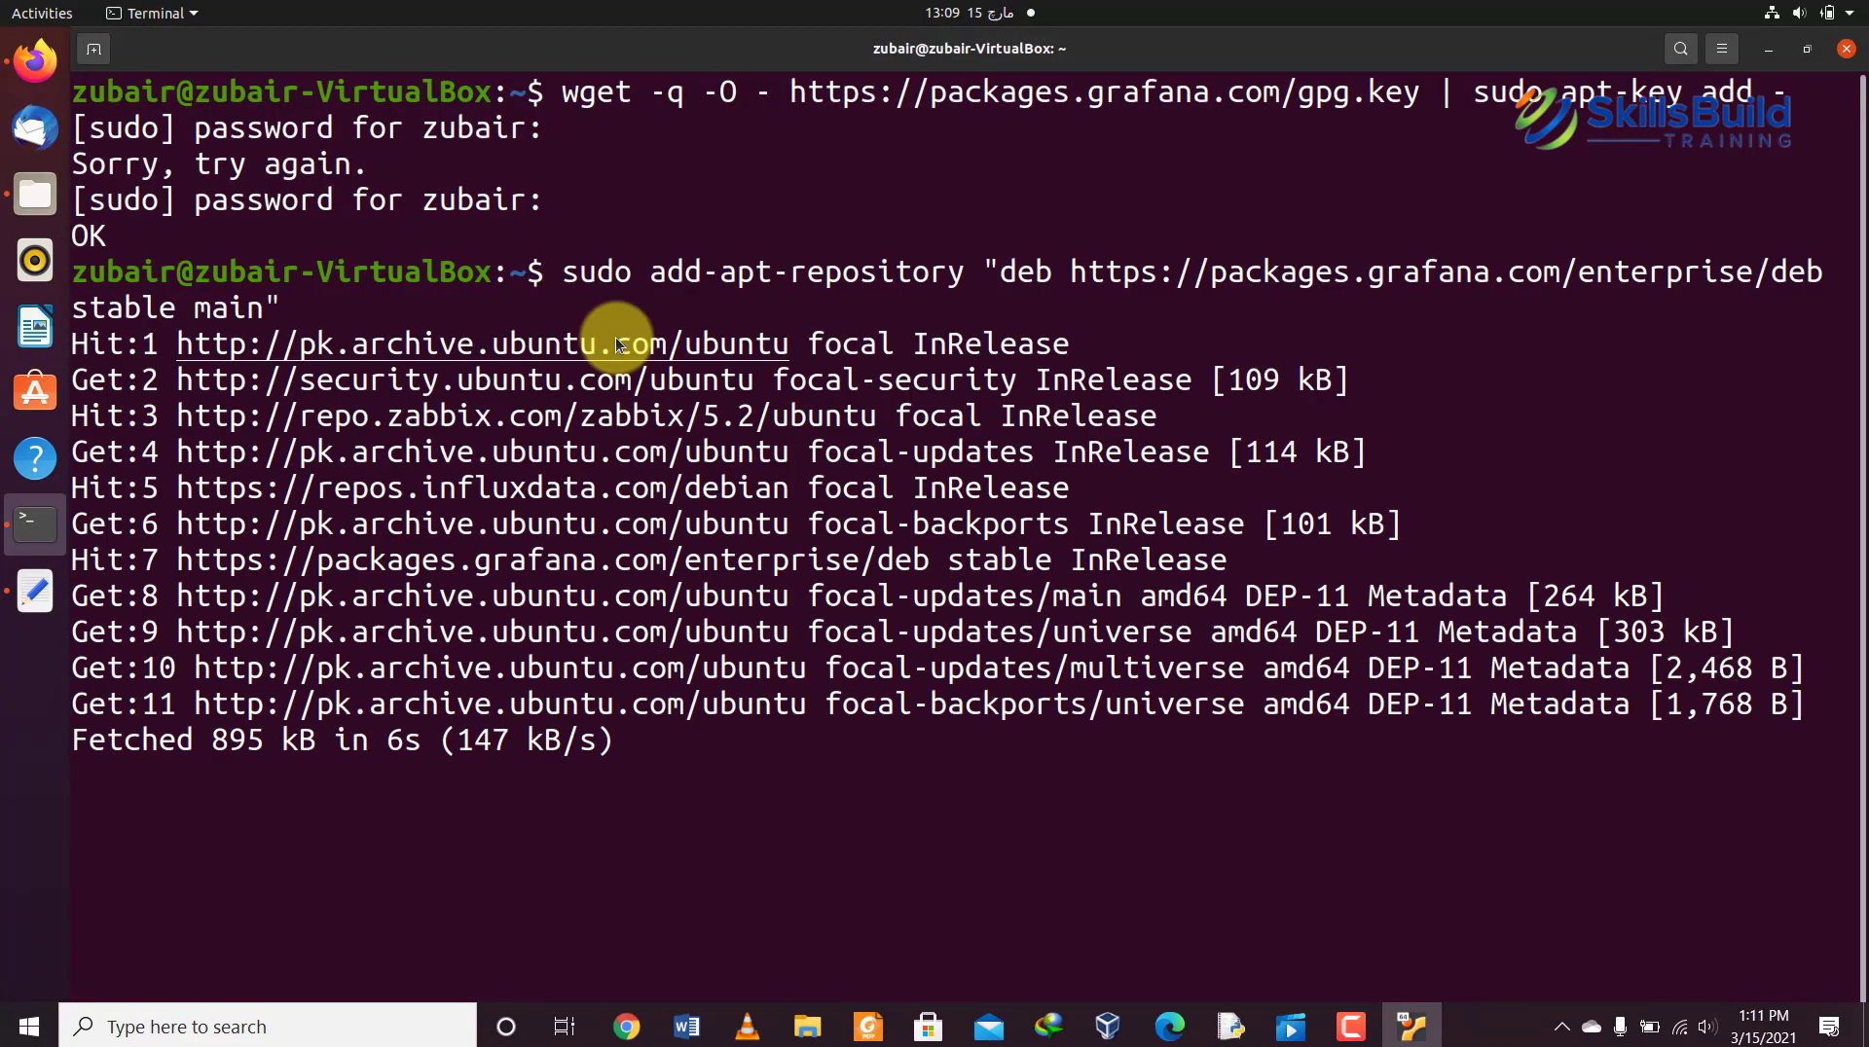
right_click(596, 889)
click(628, 956)
key(Return)
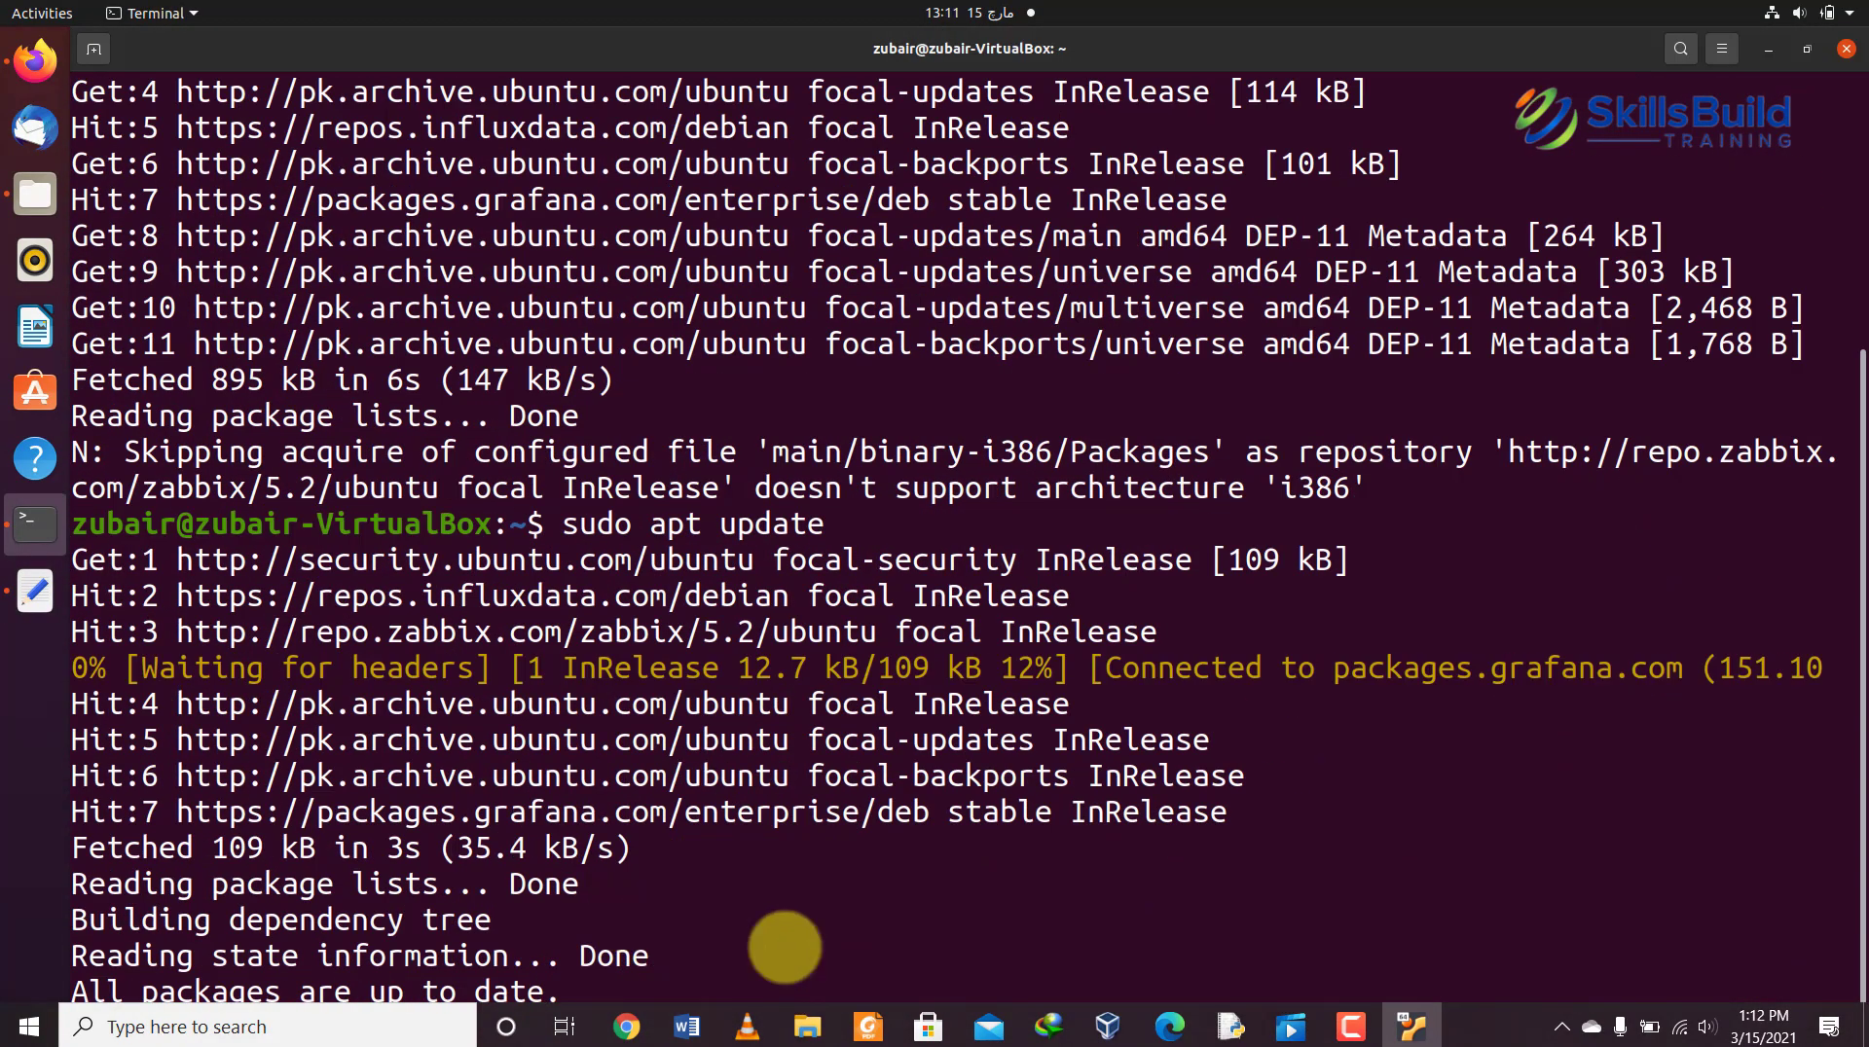
Step: Clear the terminal and install Grafana with sudo apt install grafana in a widened window
key(ctrl+l)
right_click(702, 326)
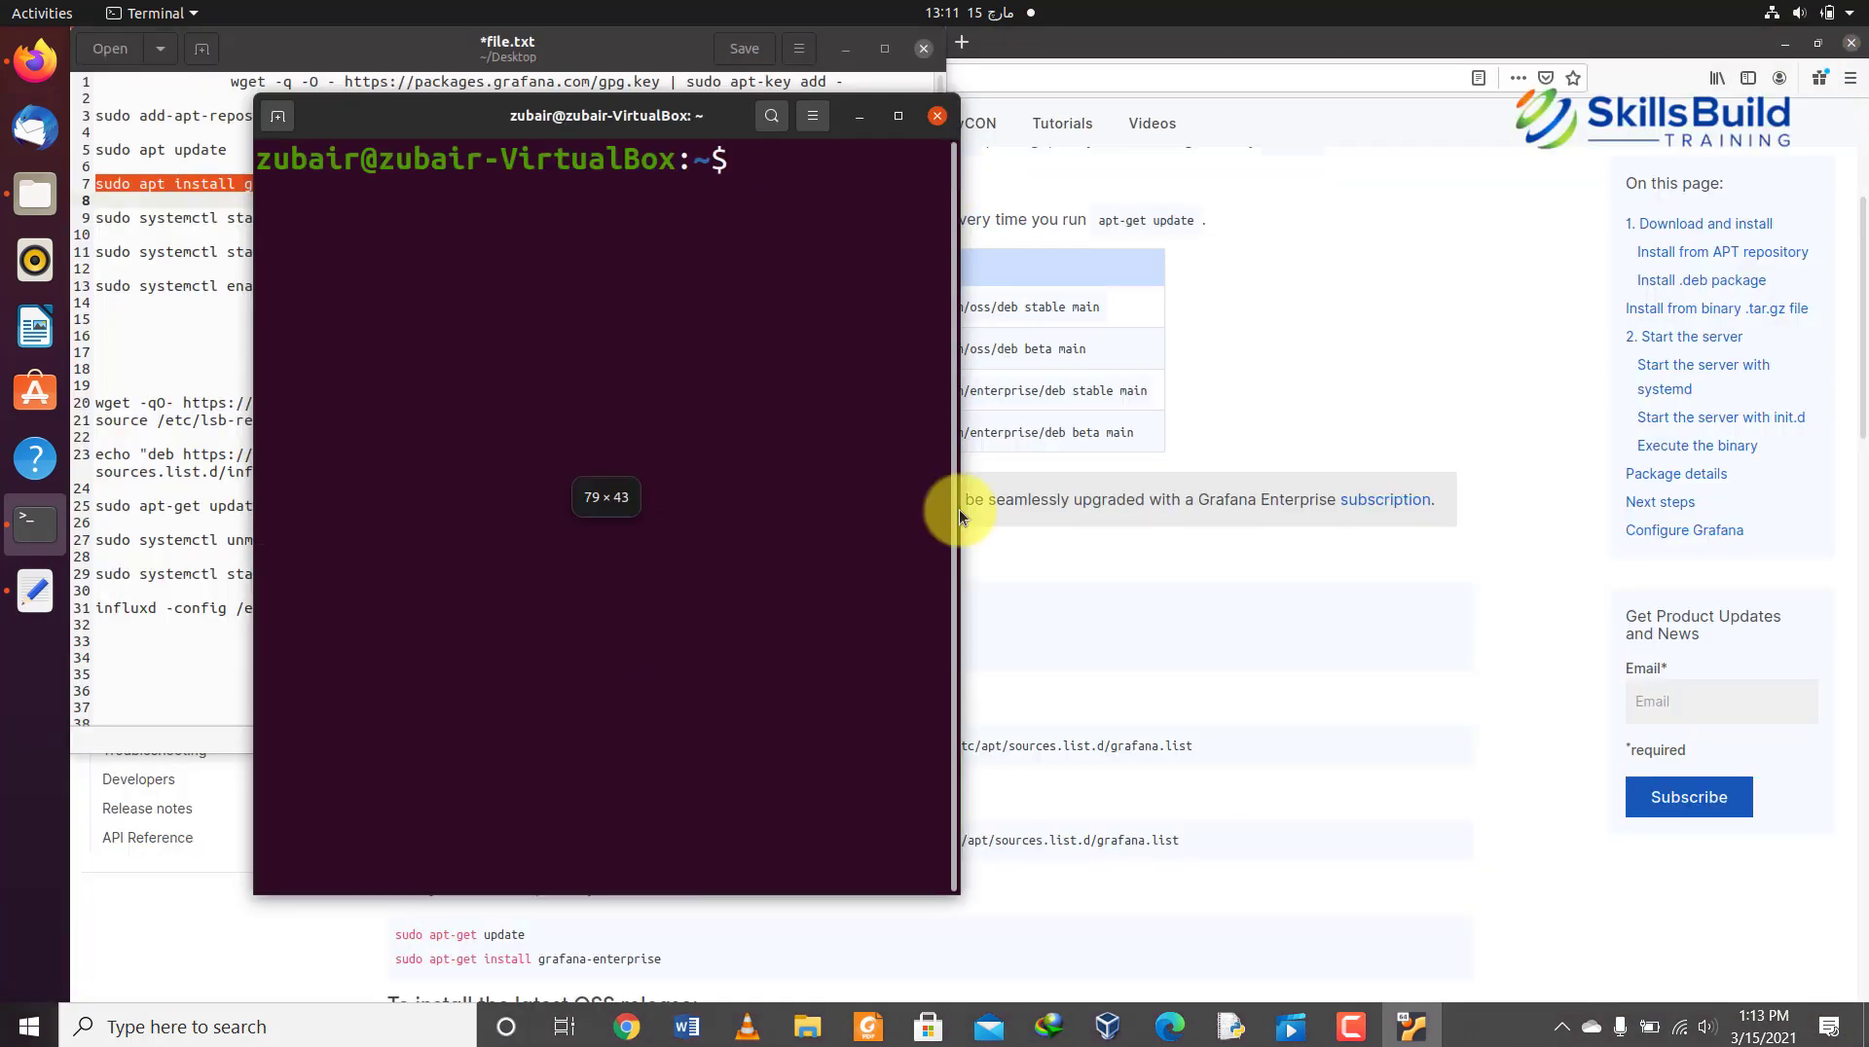
drag(960, 500, 1305, 480)
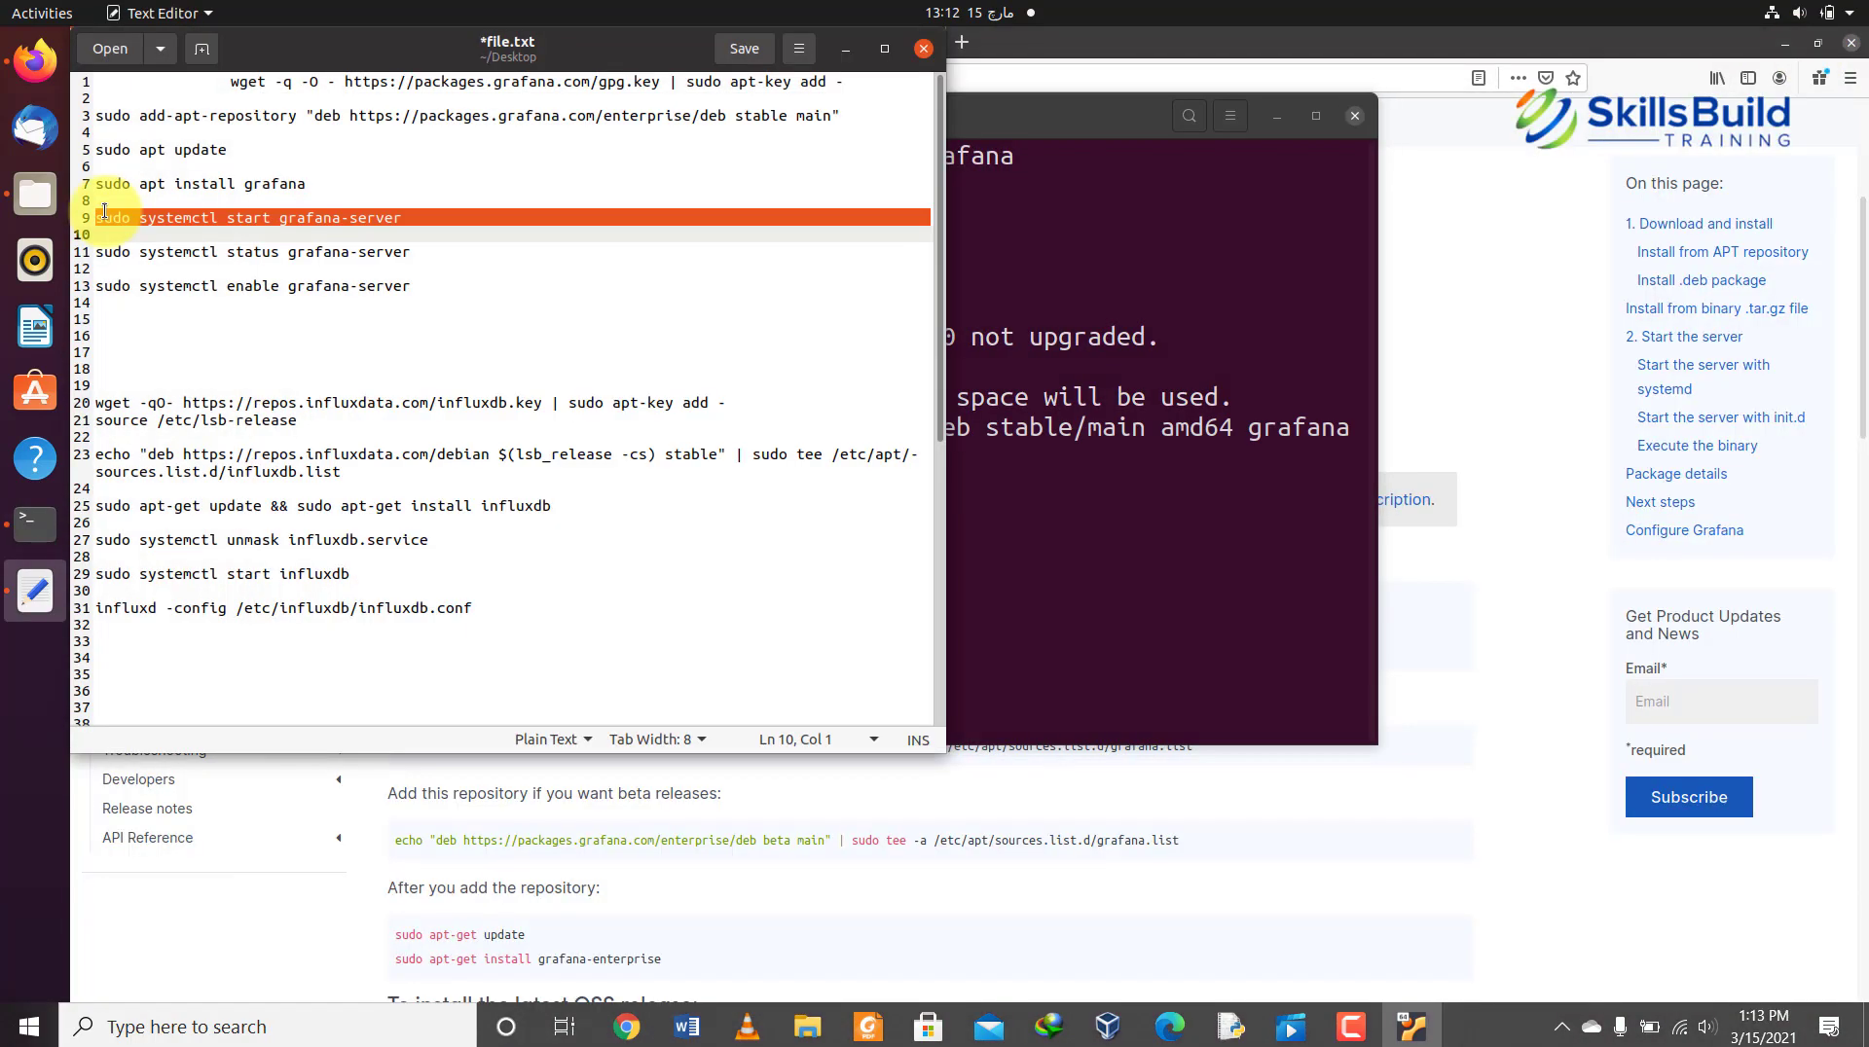
Step: Start the Grafana service with sudo systemctl start grafana-server
key(alt+Tab)
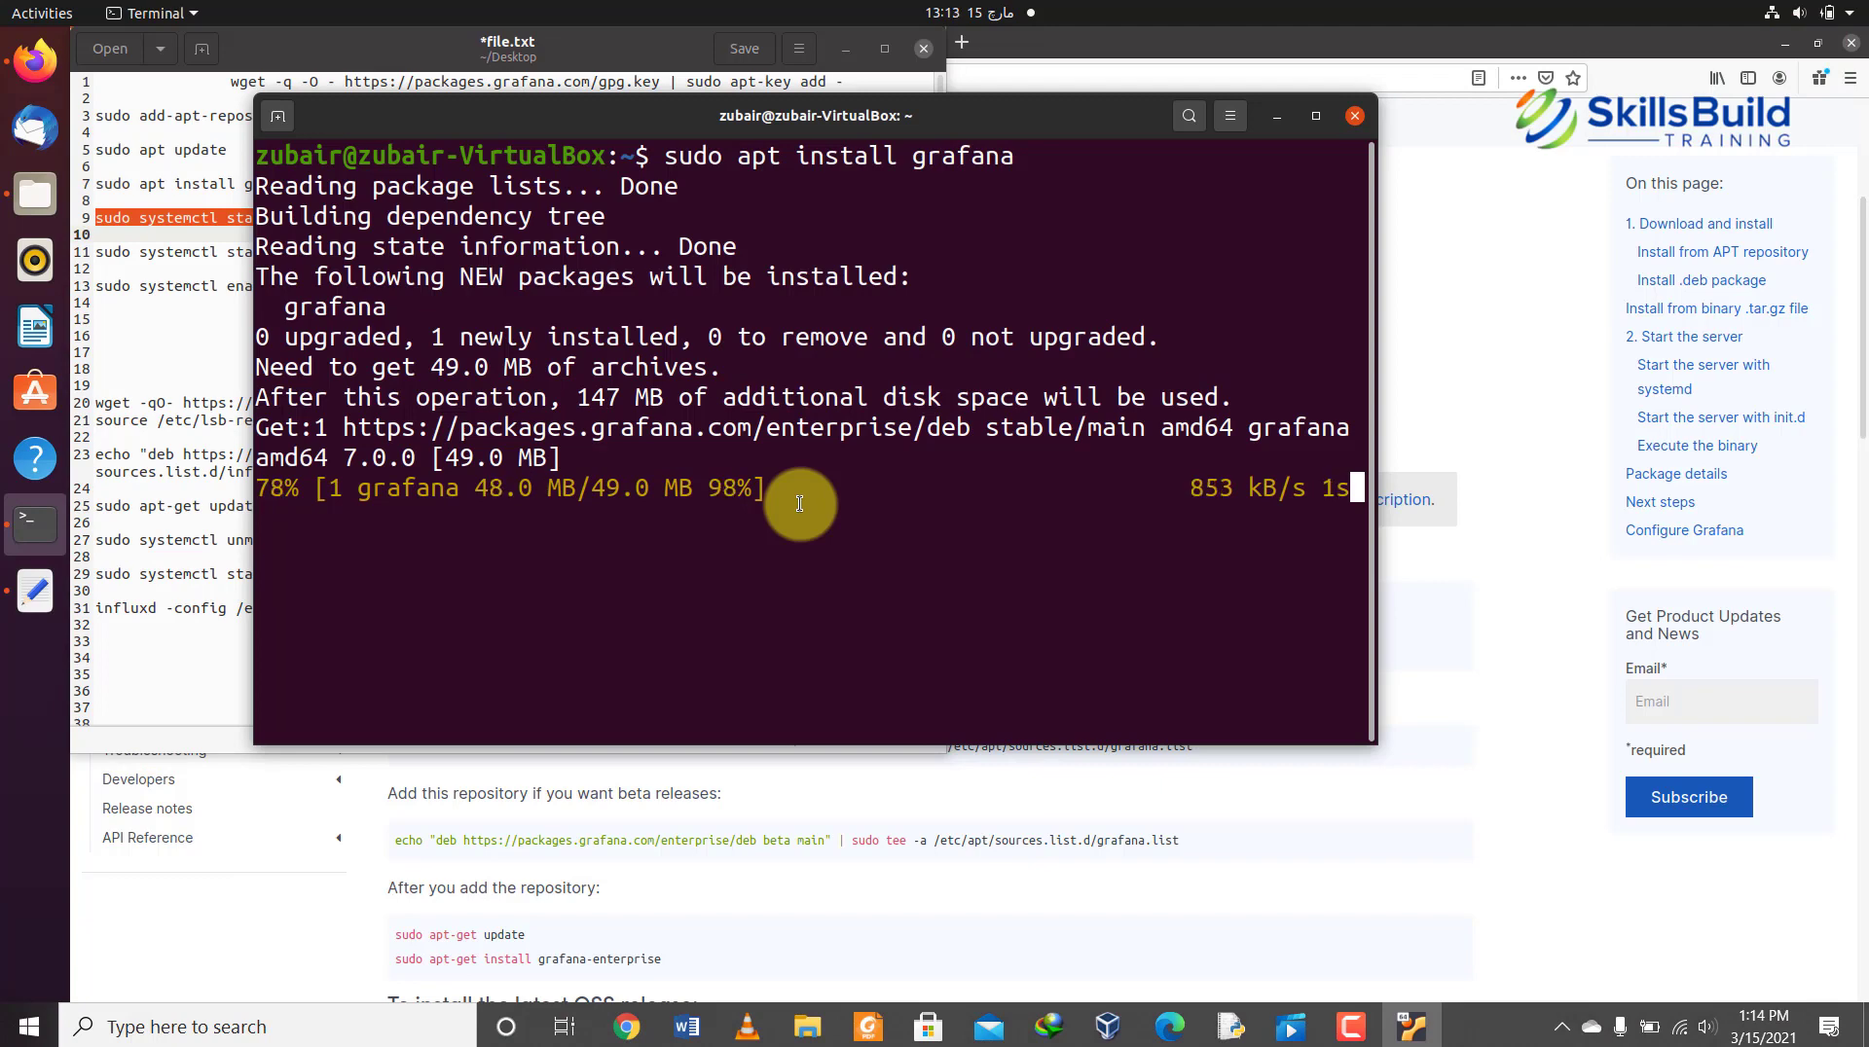
text(sudo systemctl start grafana-server)
key(Return)
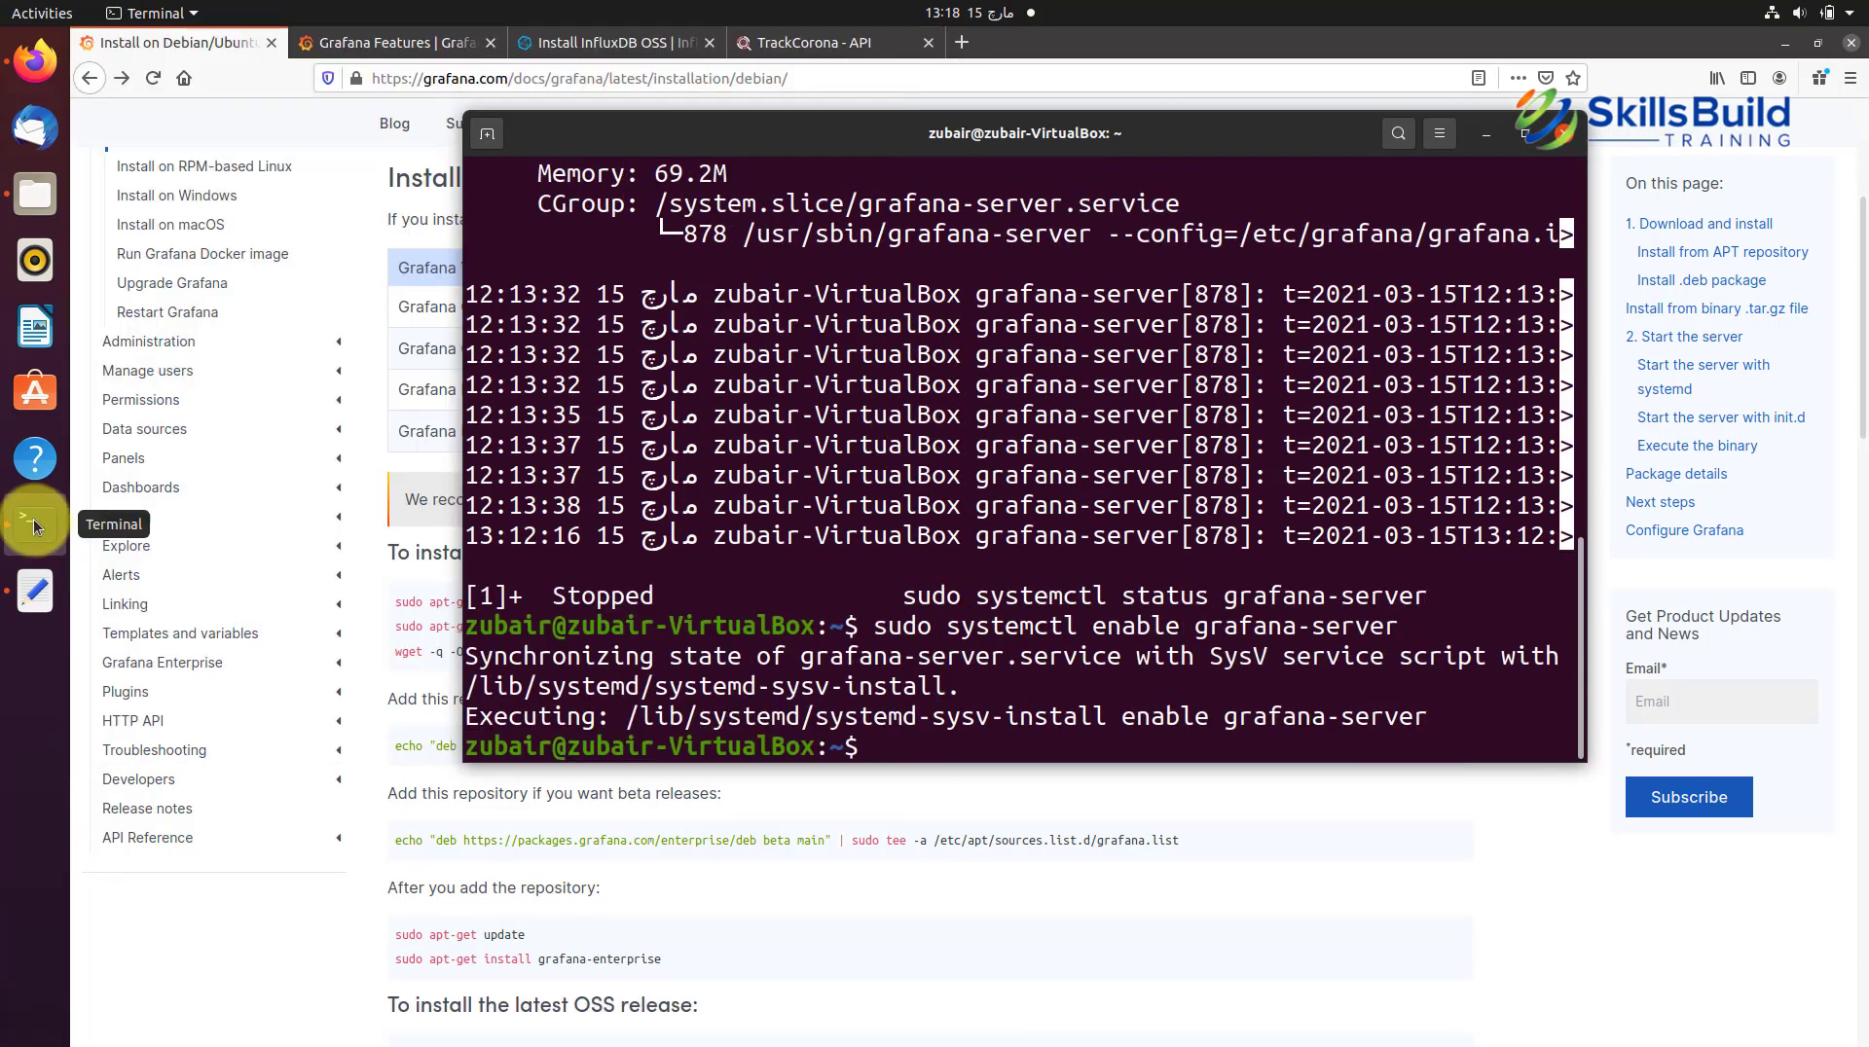
Step: Switch to Firefox and open the local Grafana site at localhost:3000 in a new tab
click(980, 814)
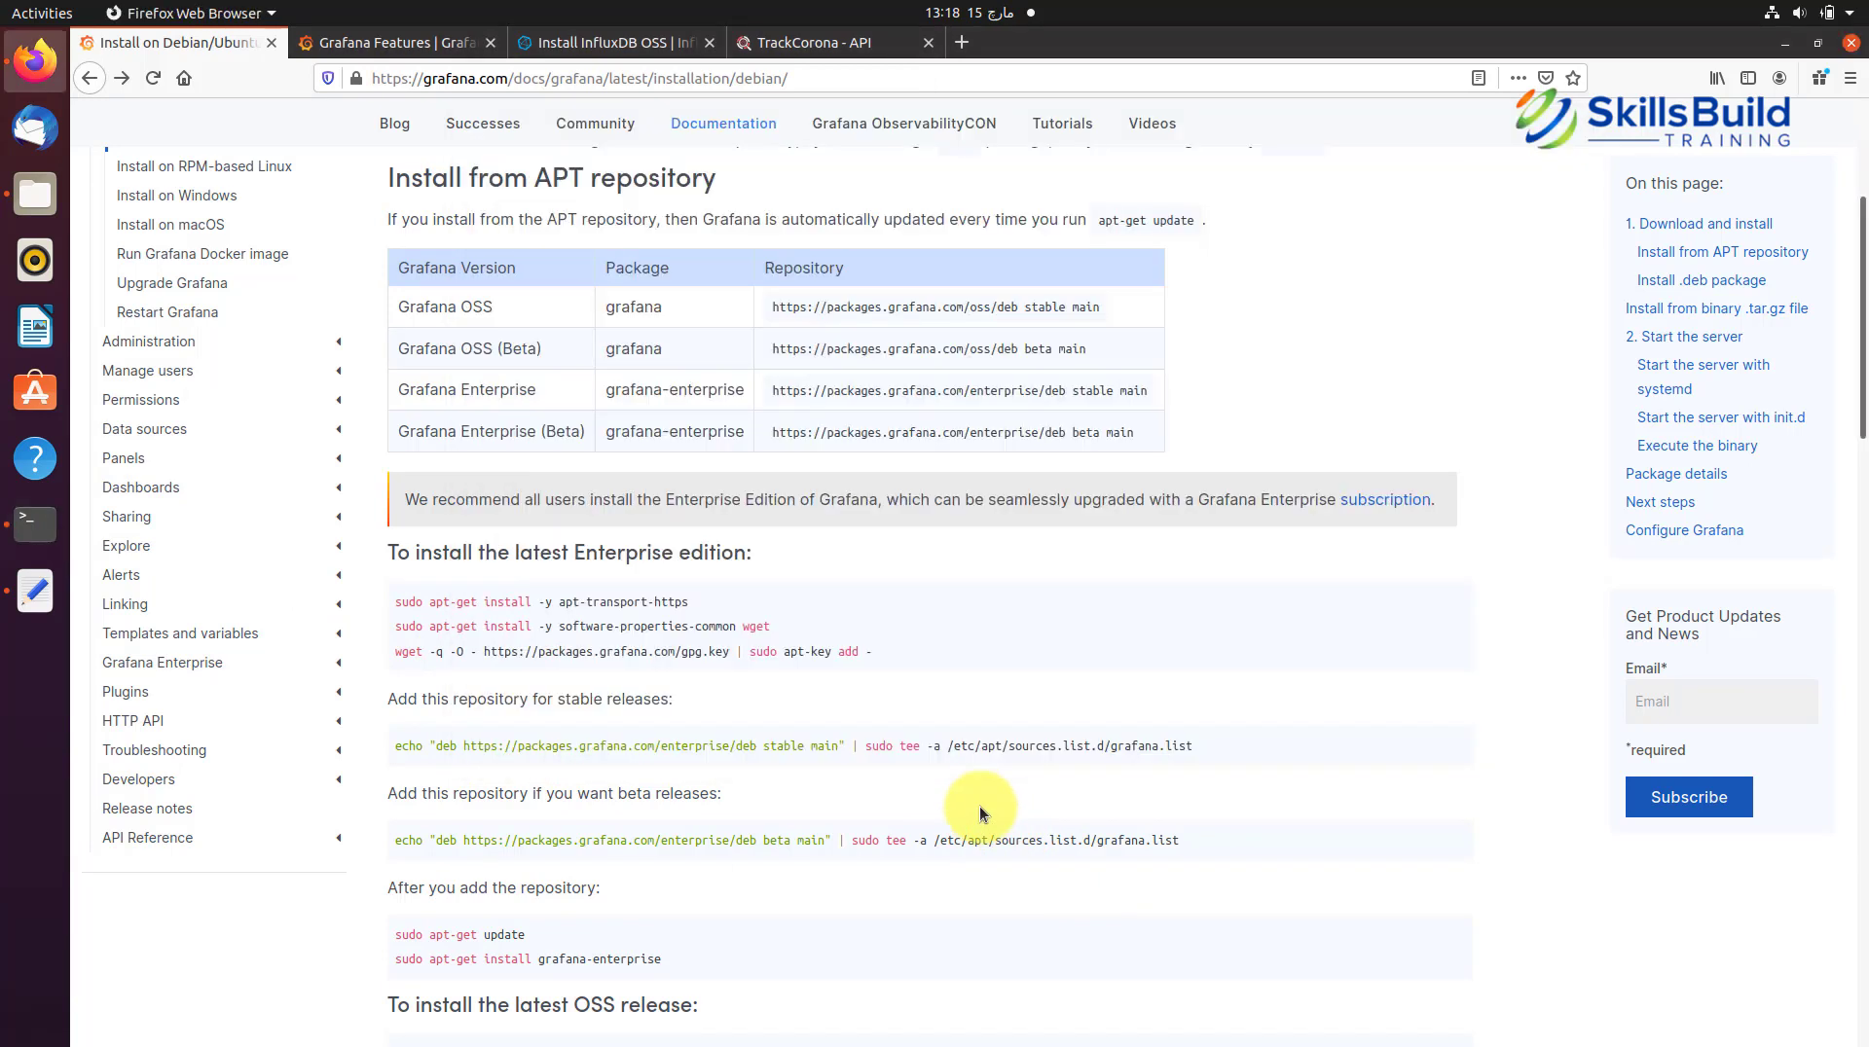
click(967, 44)
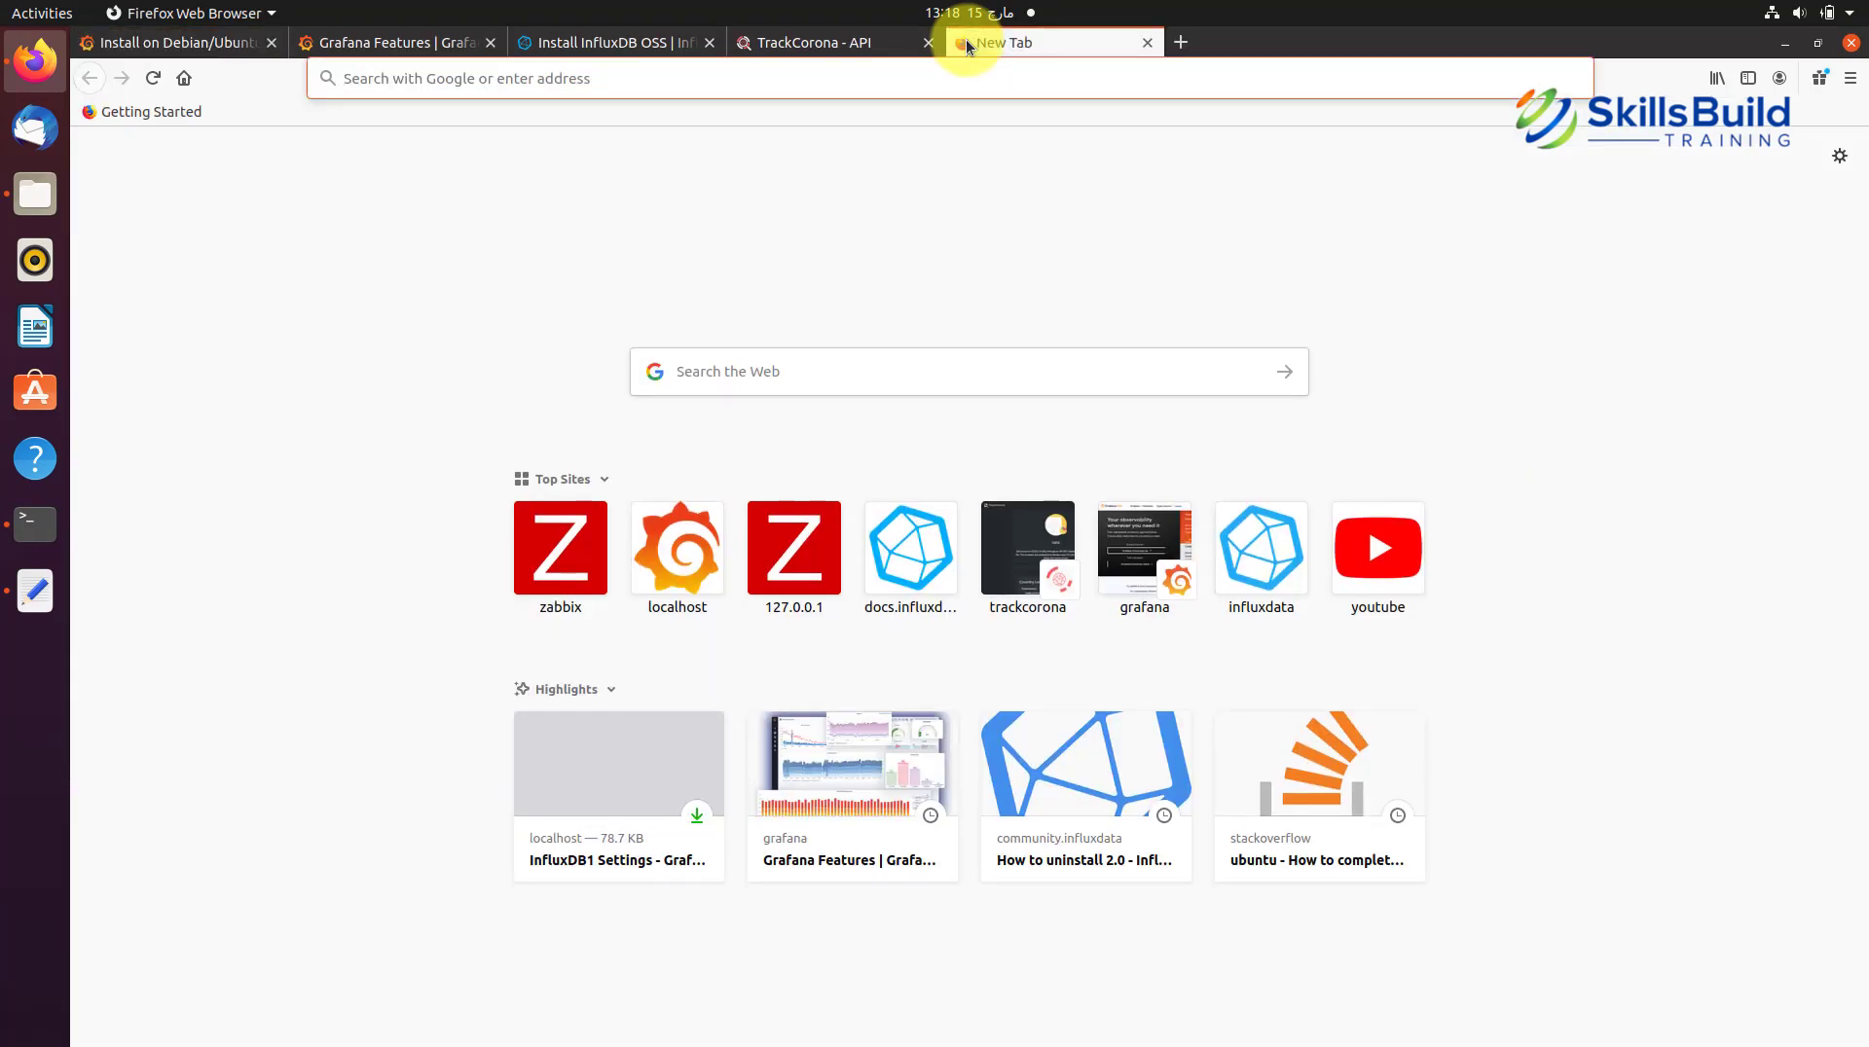
text(localhost:3000/)
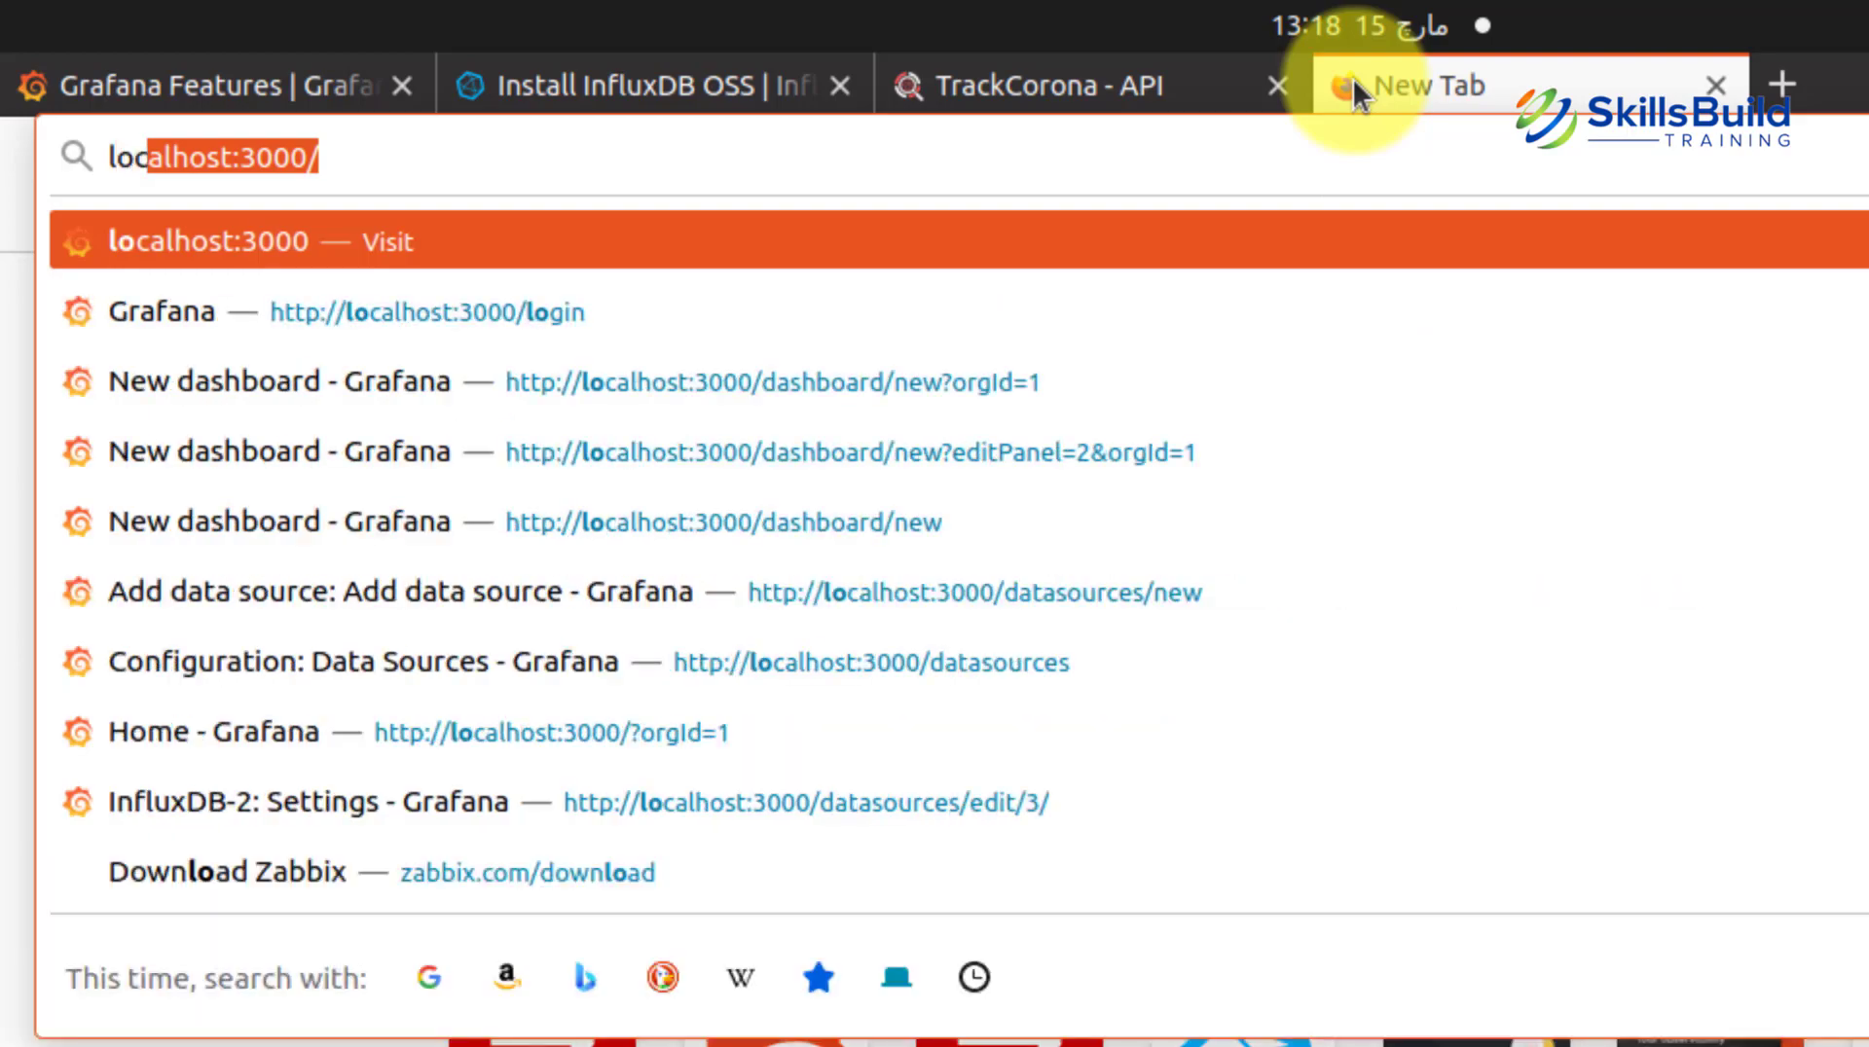
key(Return)
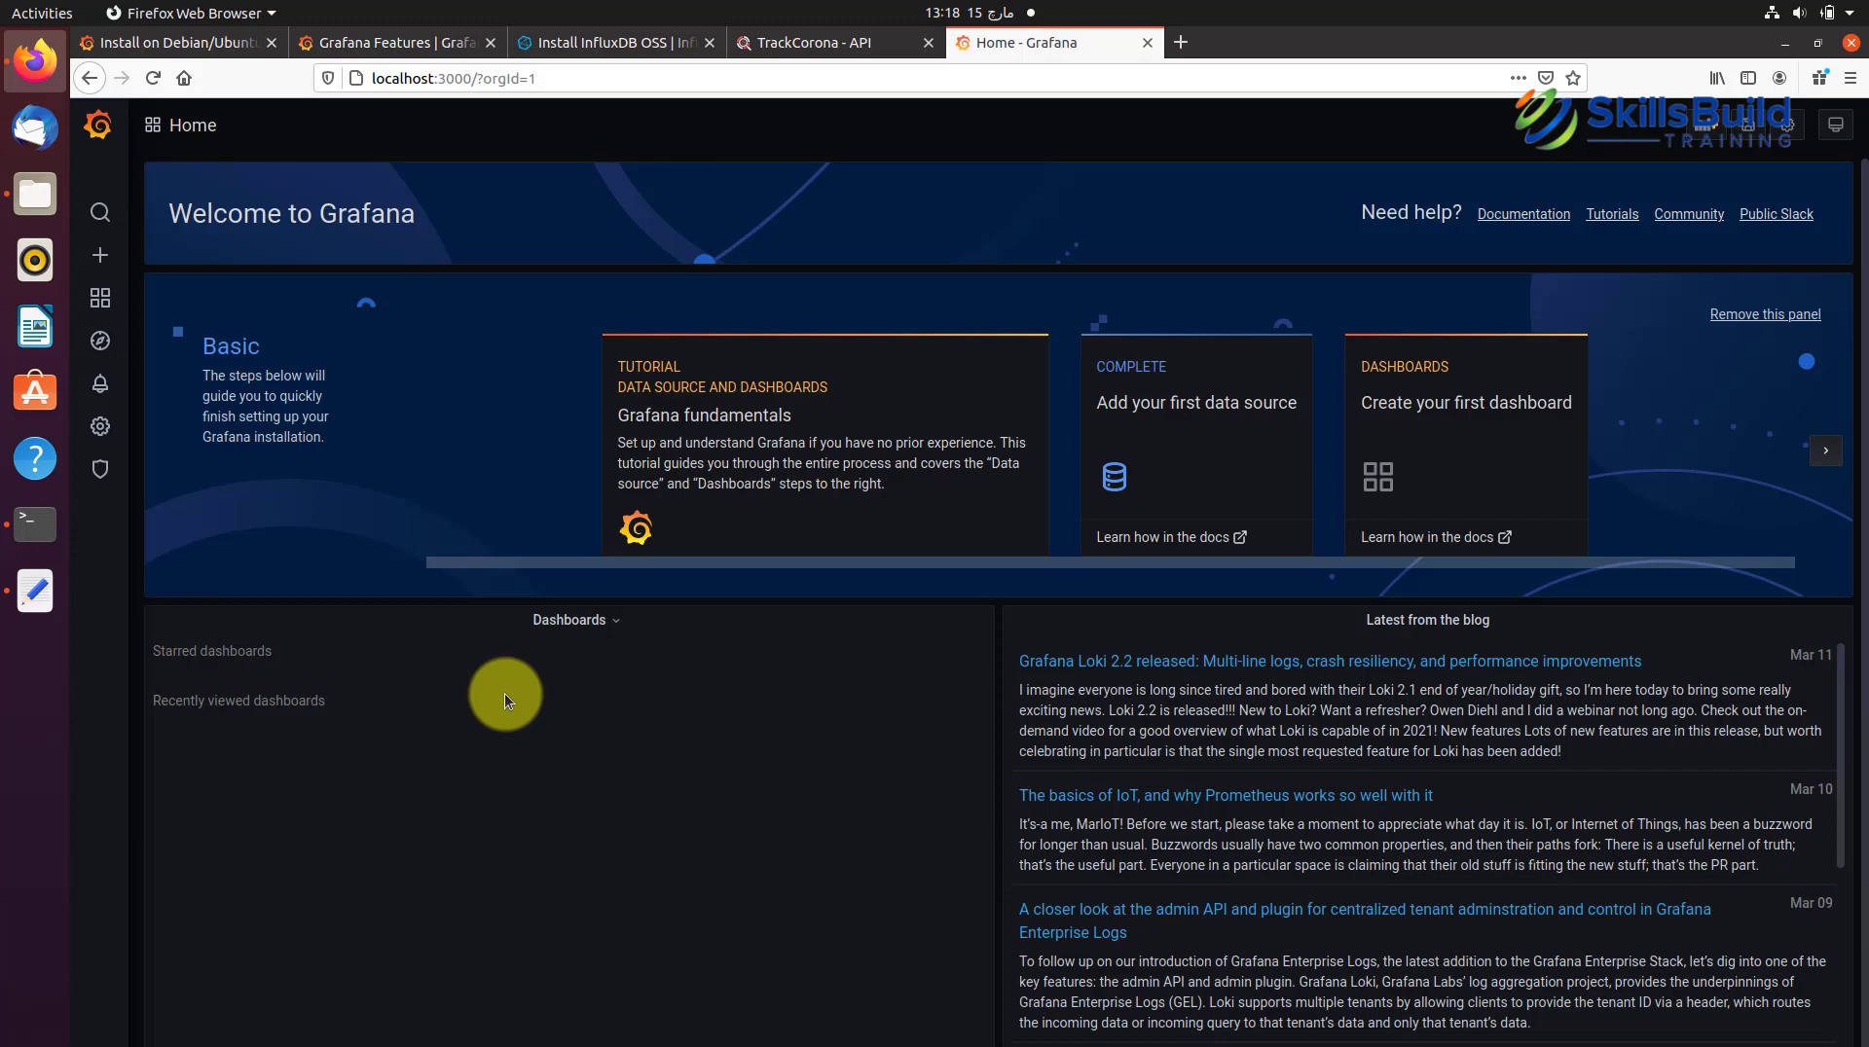
Step: Return to Terminal and clear its output
click(50, 516)
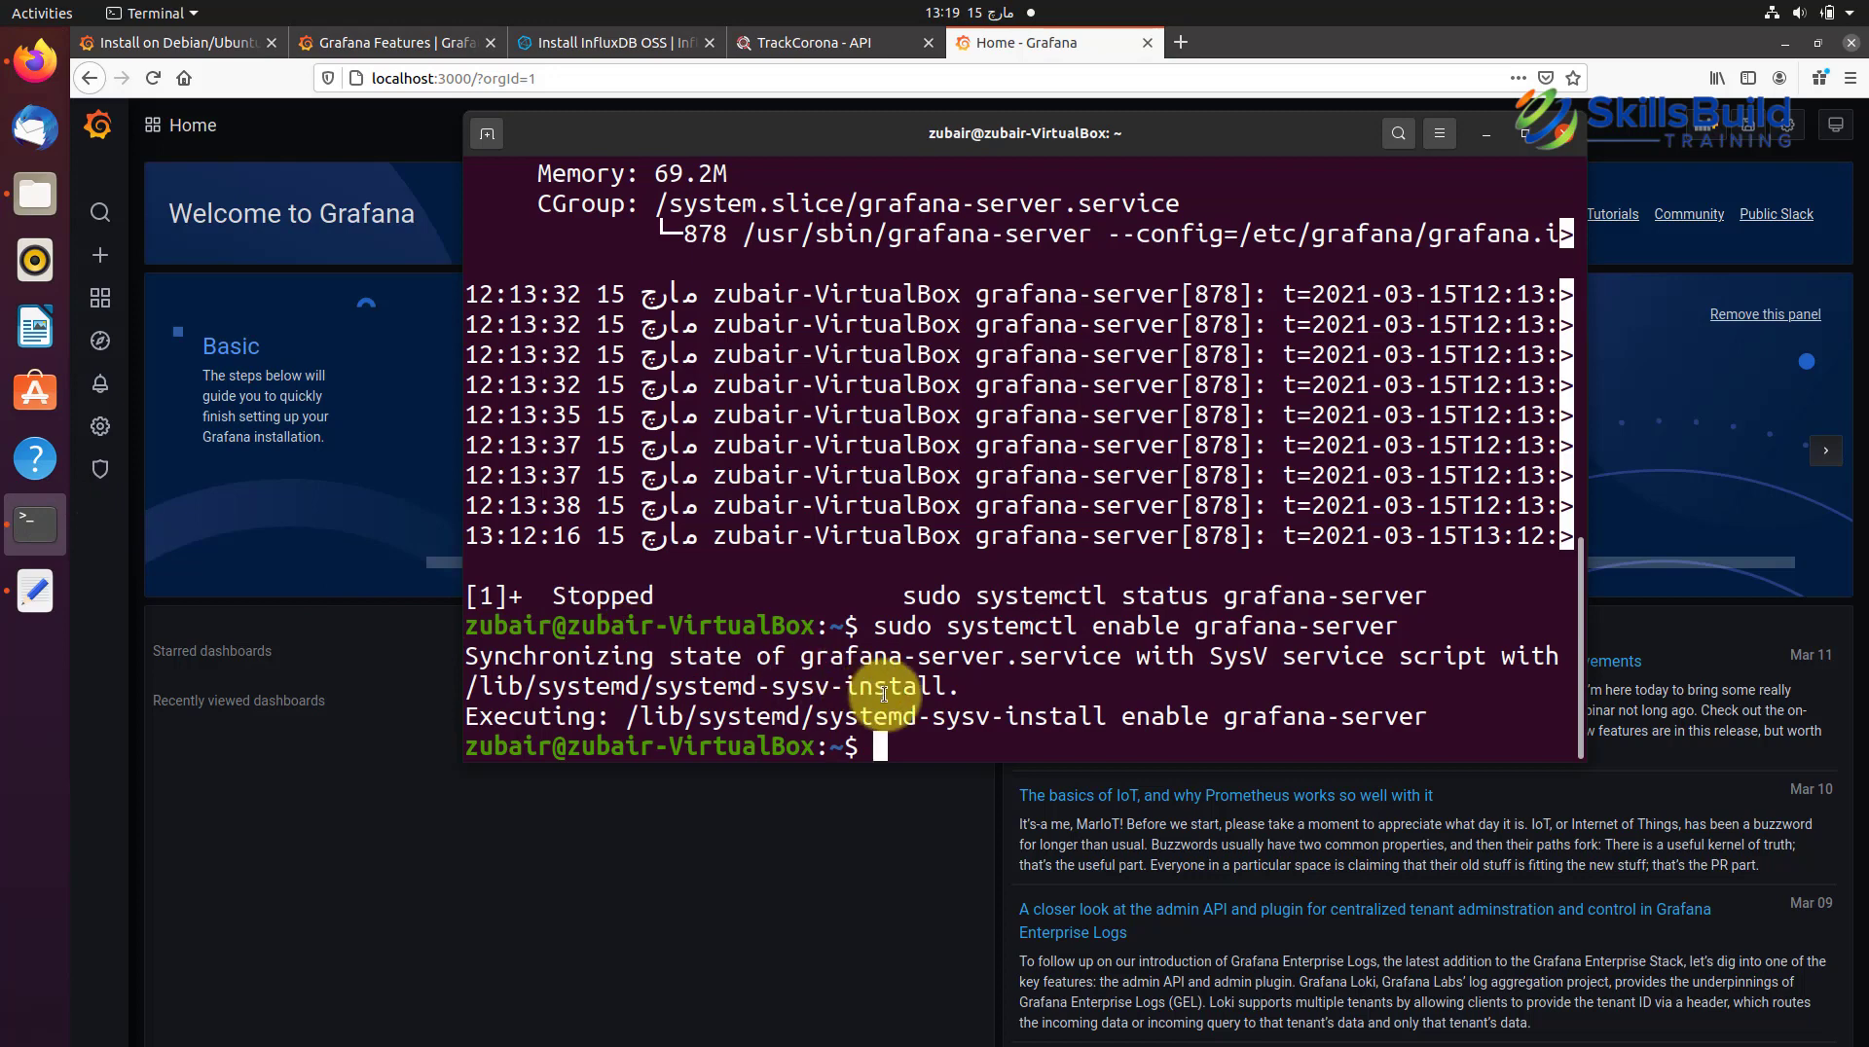
text(clear)
key(Return)
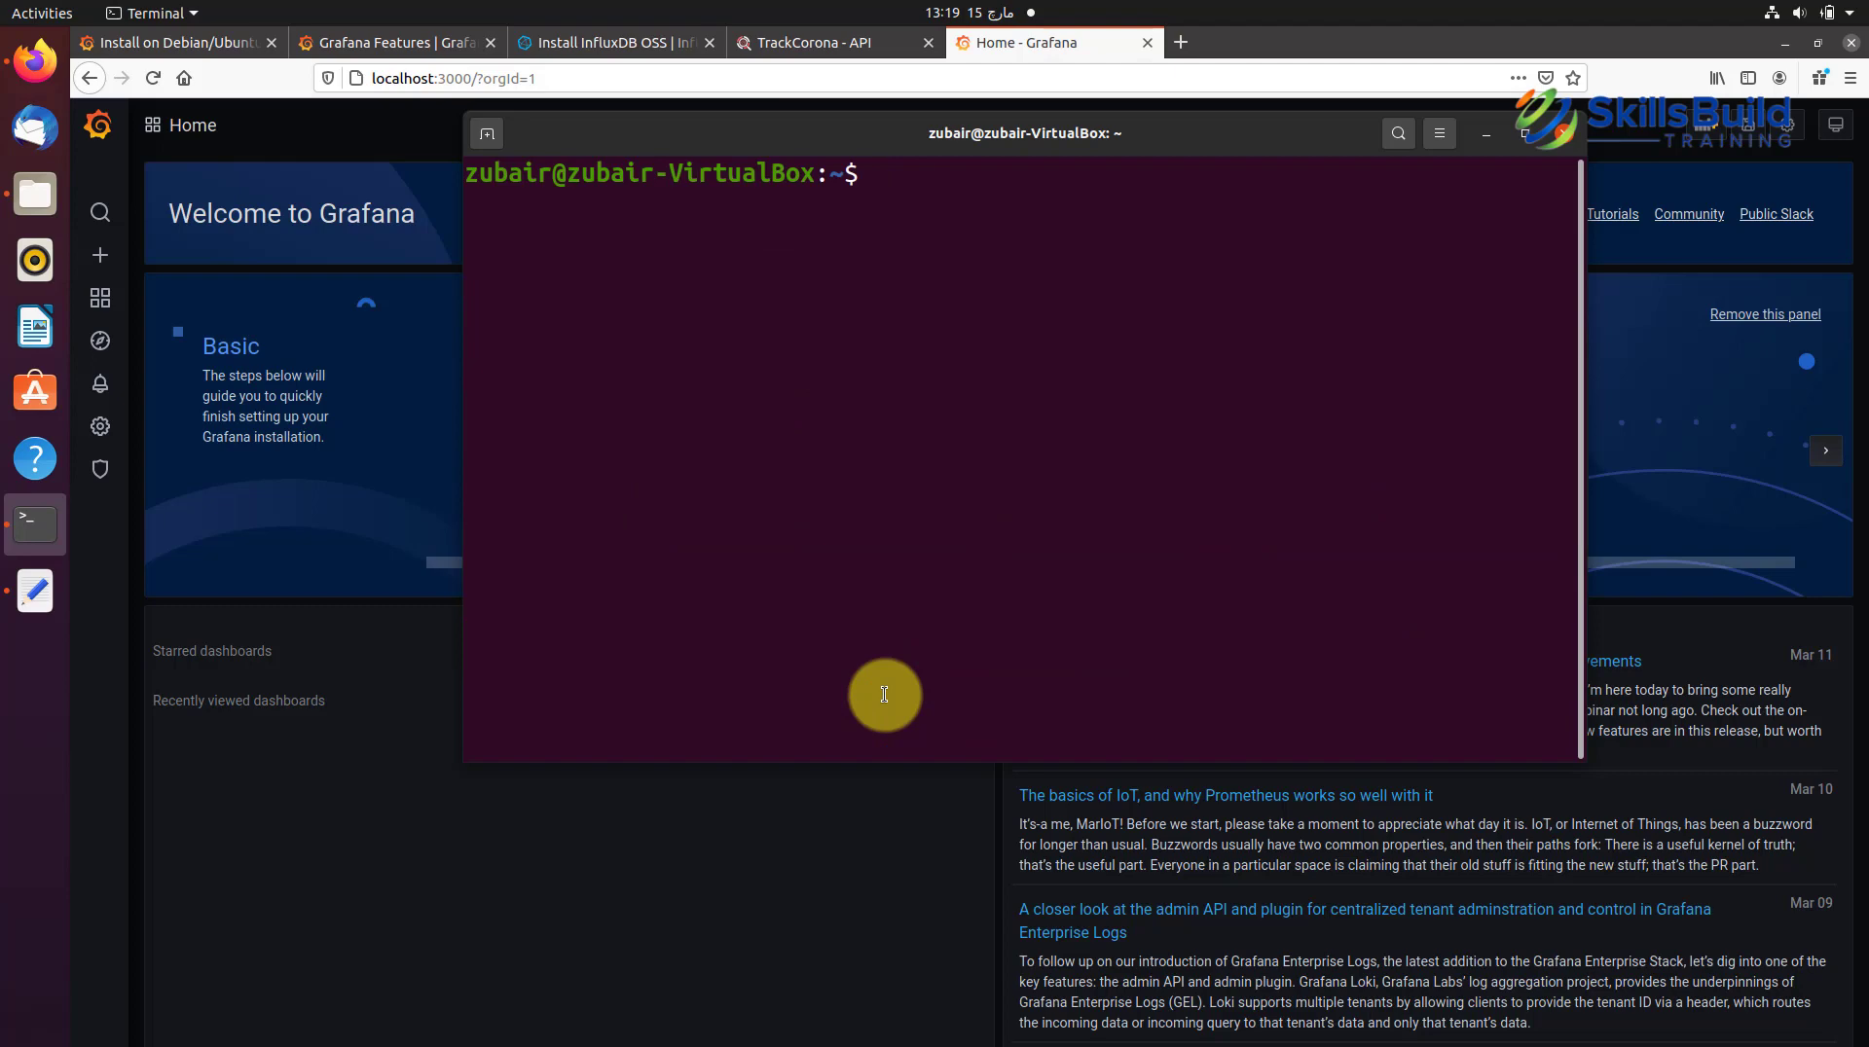
Step: Open the Install InfluxDB OSS documentation in Firefox and read the Ubuntu & Debian repository and installation commands
click(623, 43)
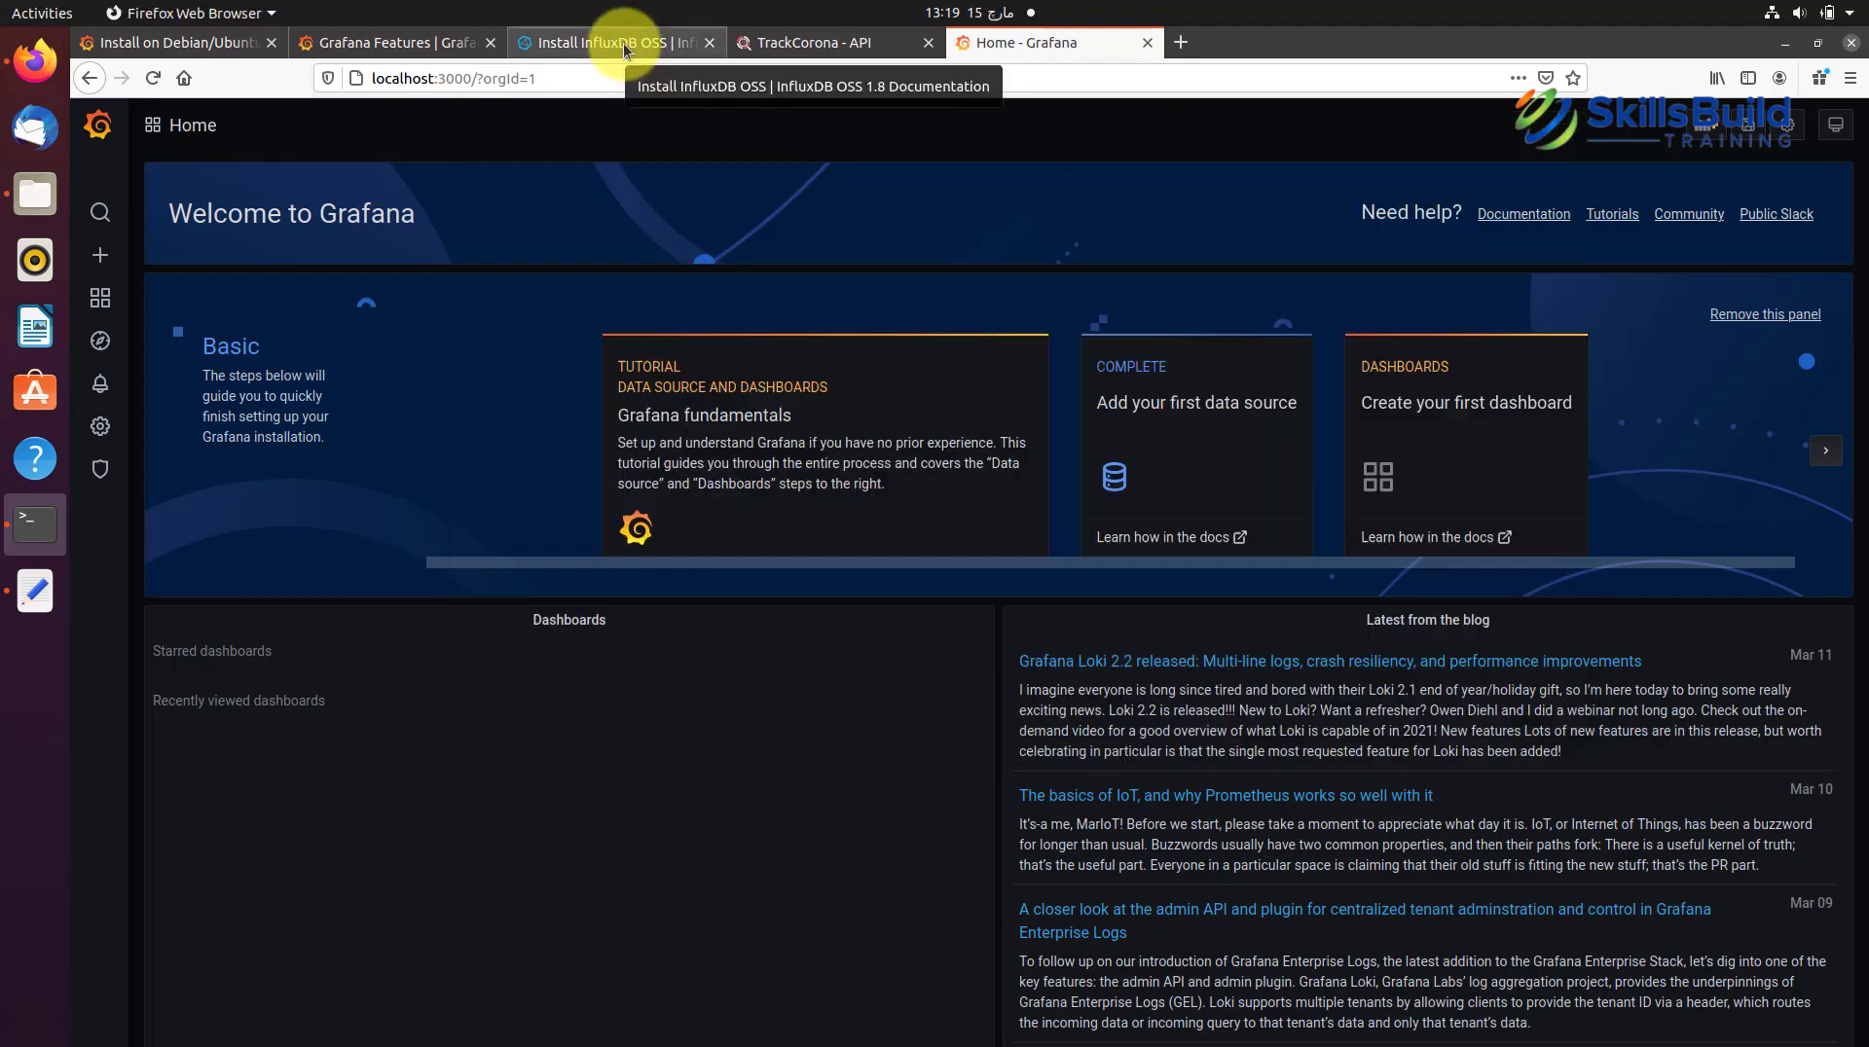
click(623, 43)
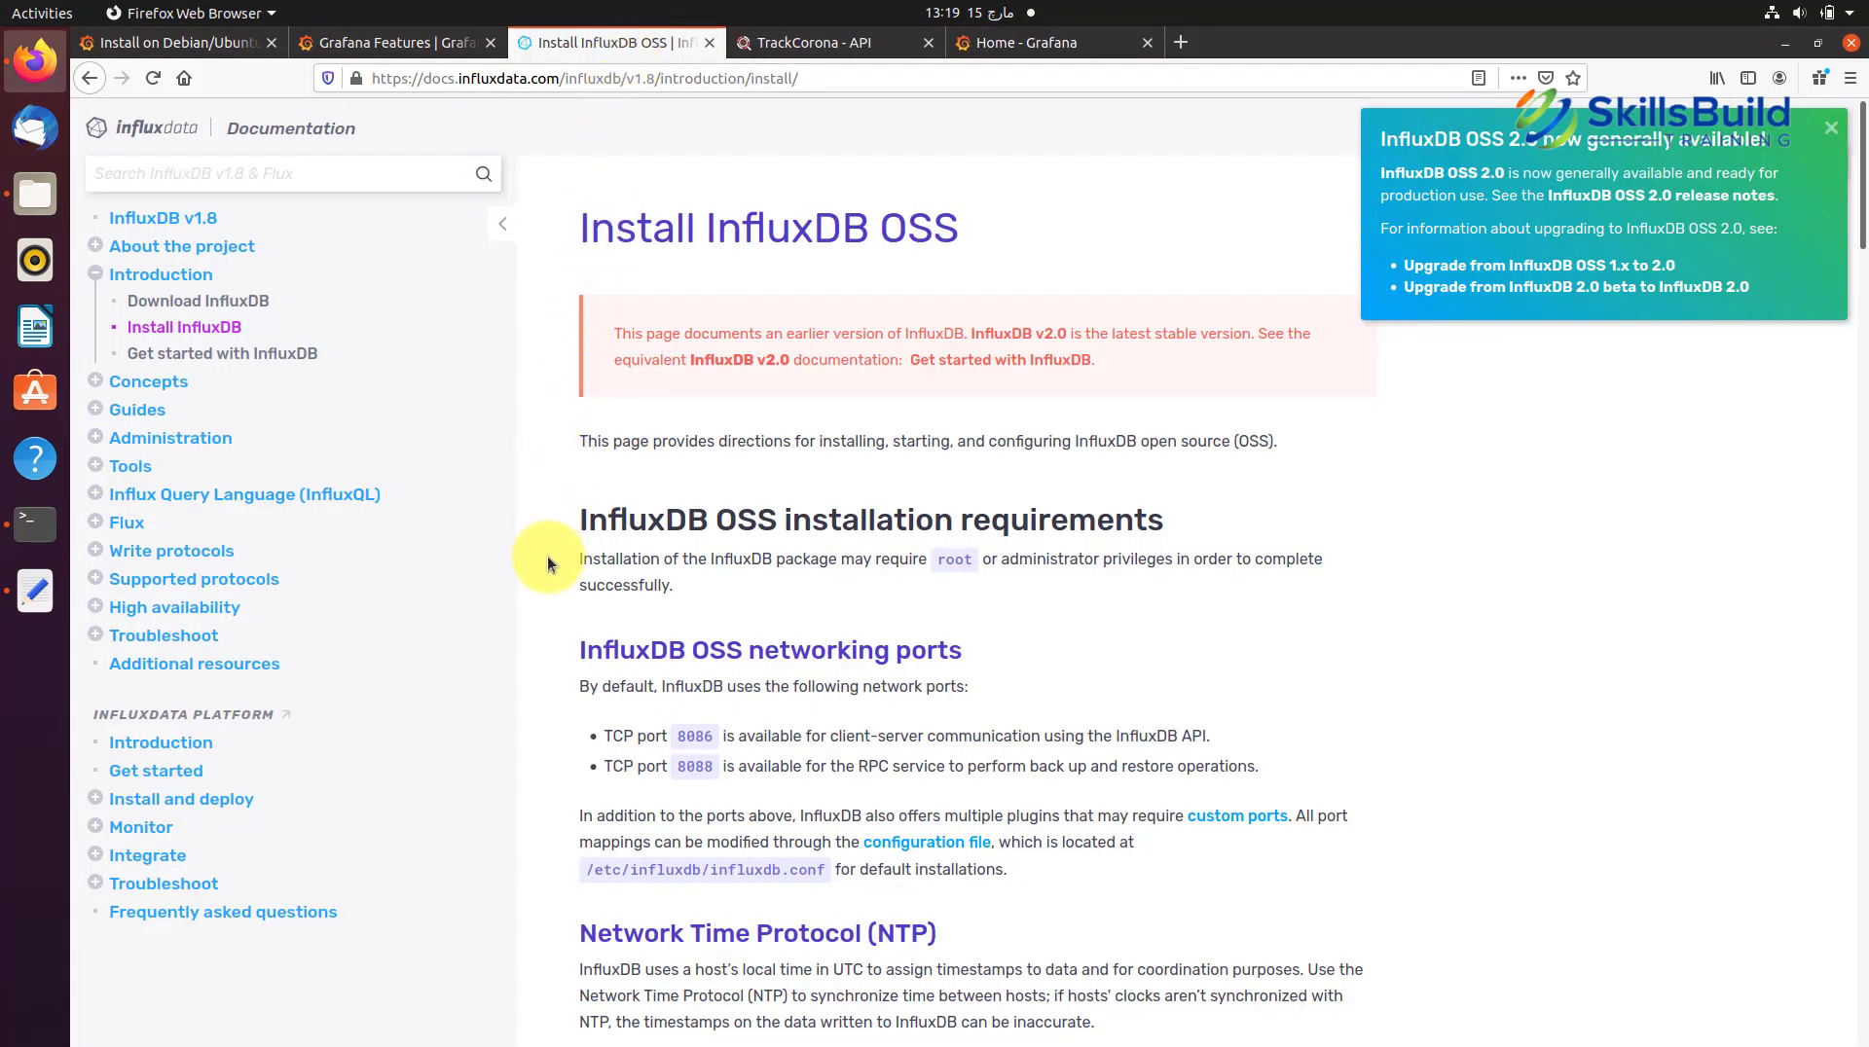
scroll(547, 558, down, 4)
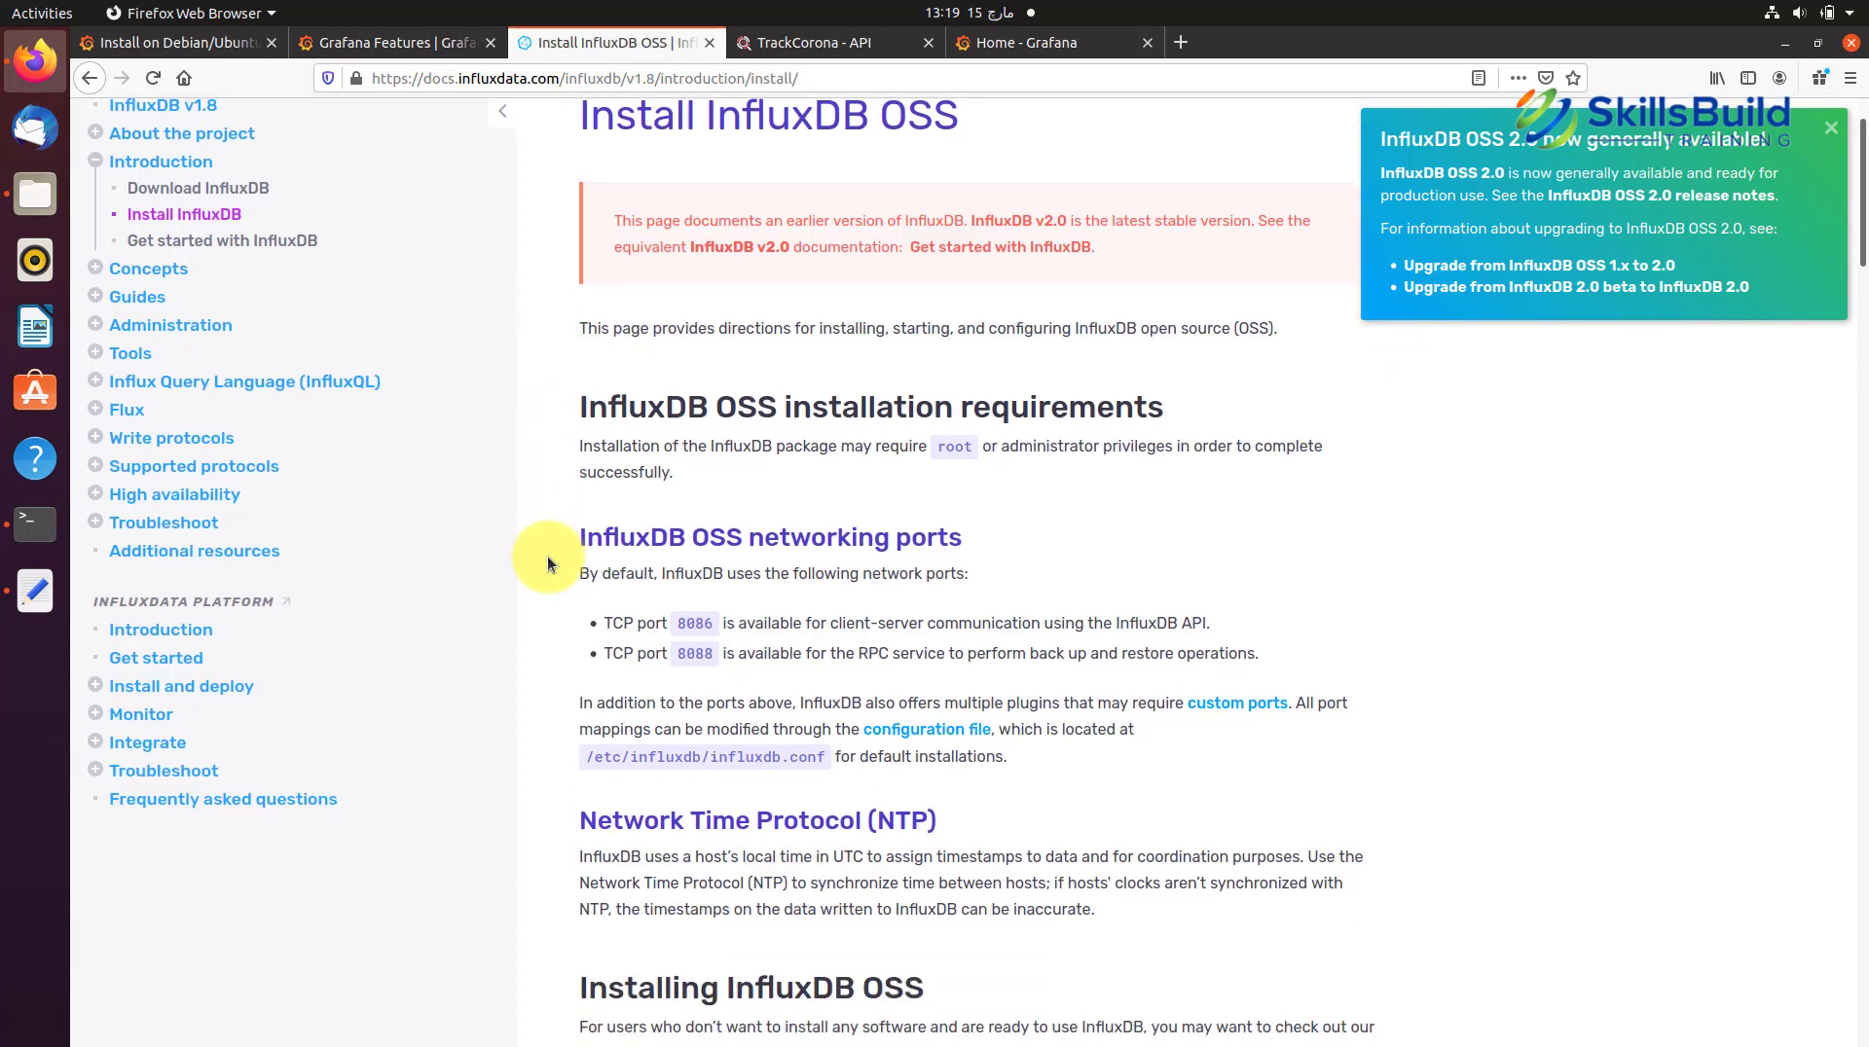
scroll(547, 559, down, 3)
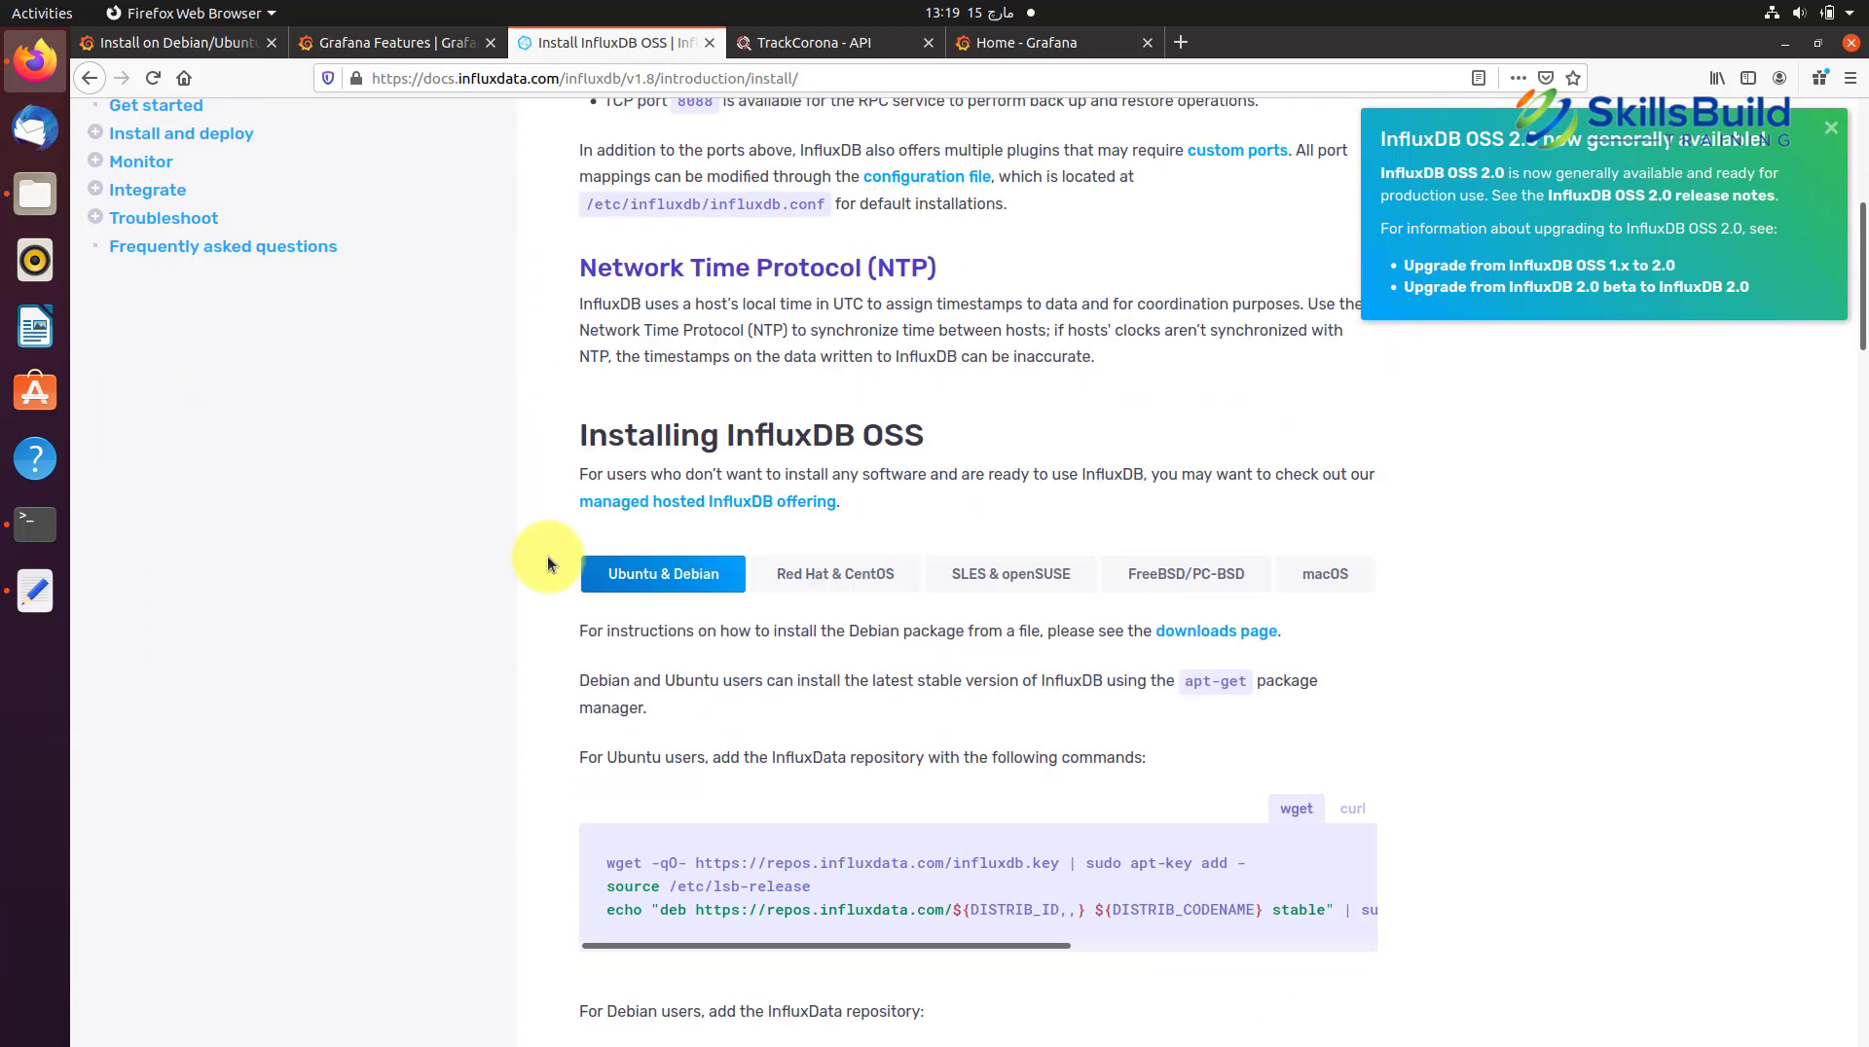
scroll(547, 563, down, 2)
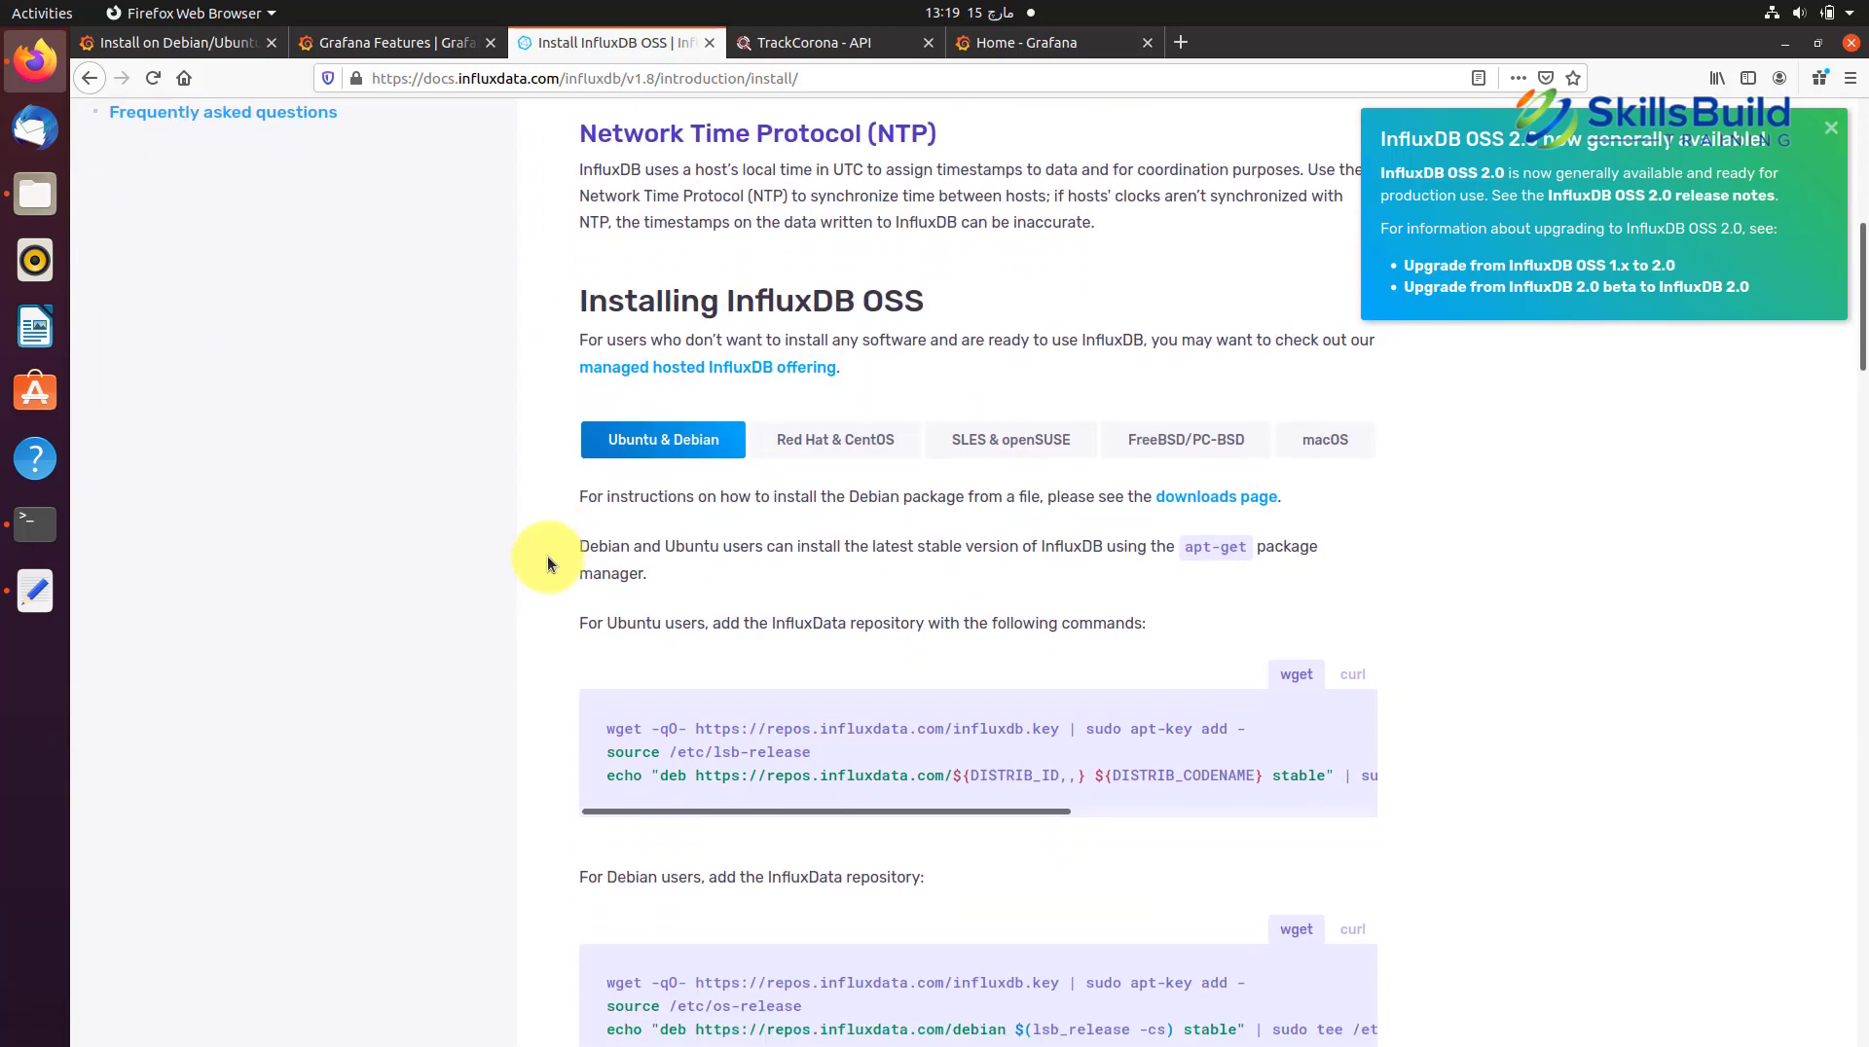
scroll(547, 563, down, 1)
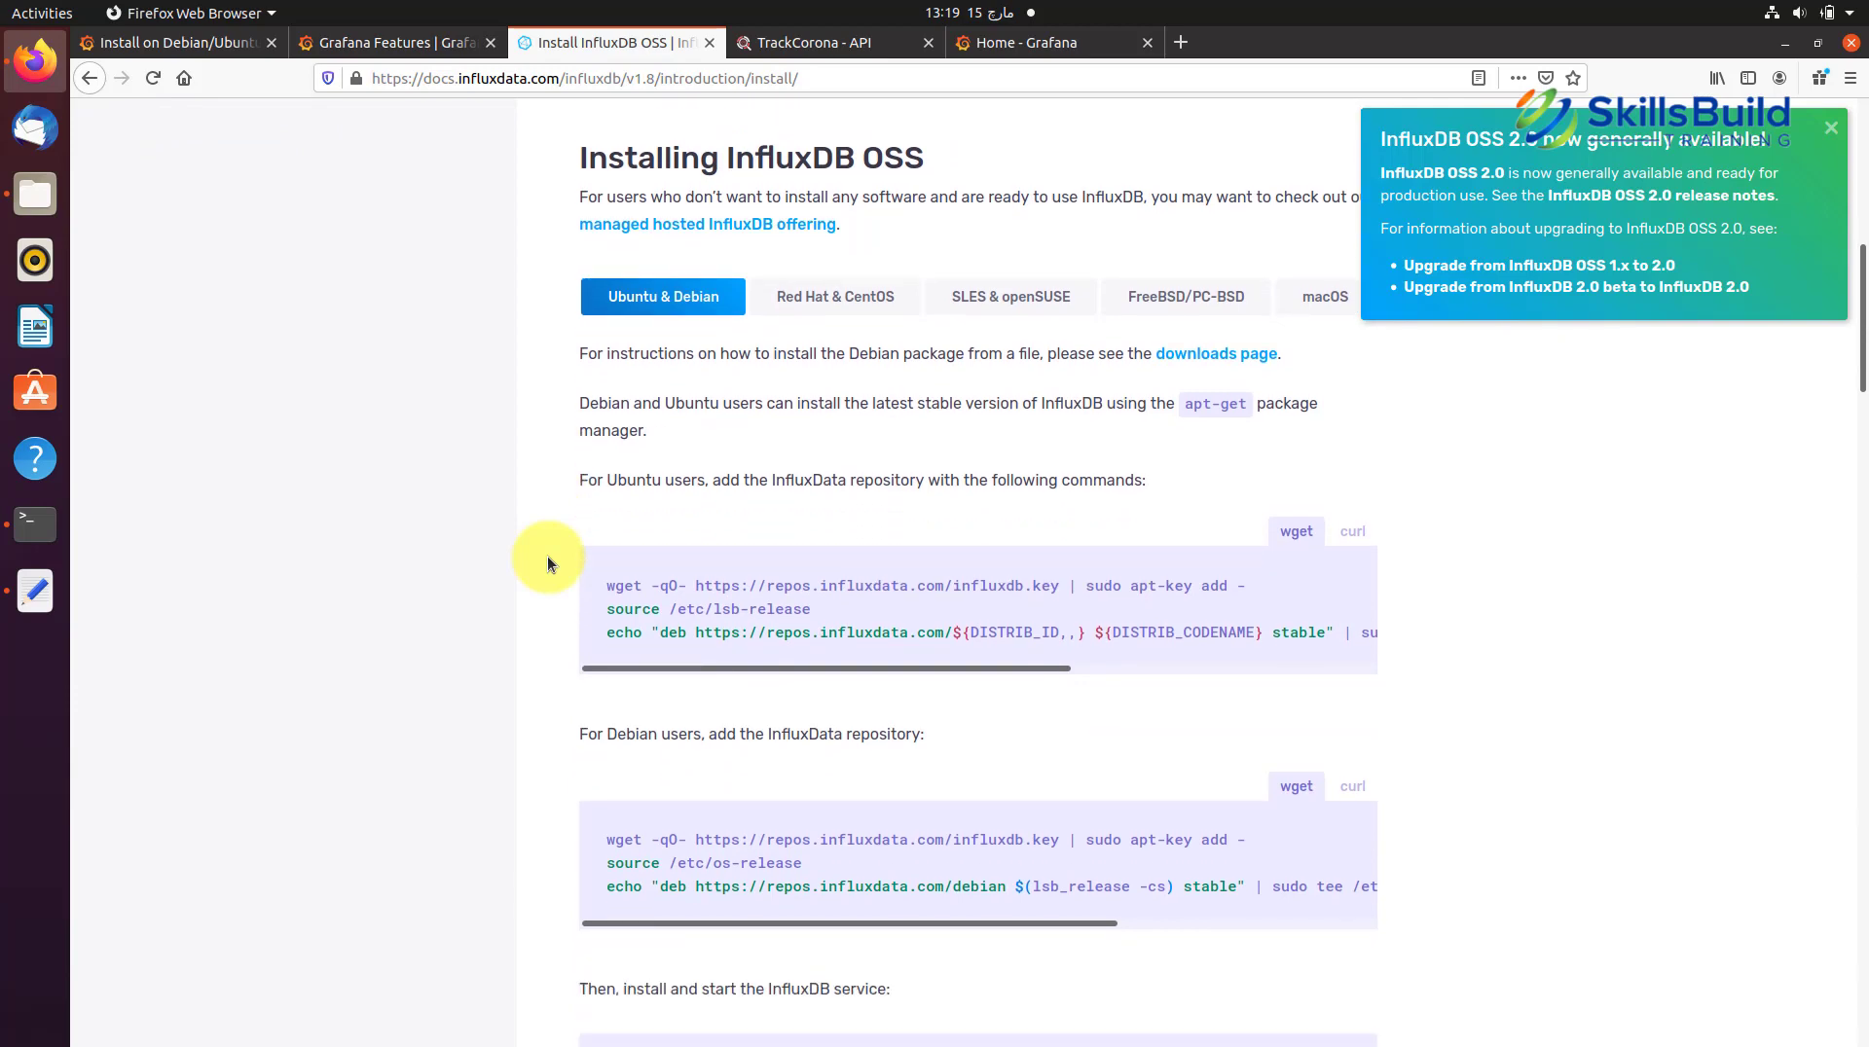
scroll(547, 557, down, 1)
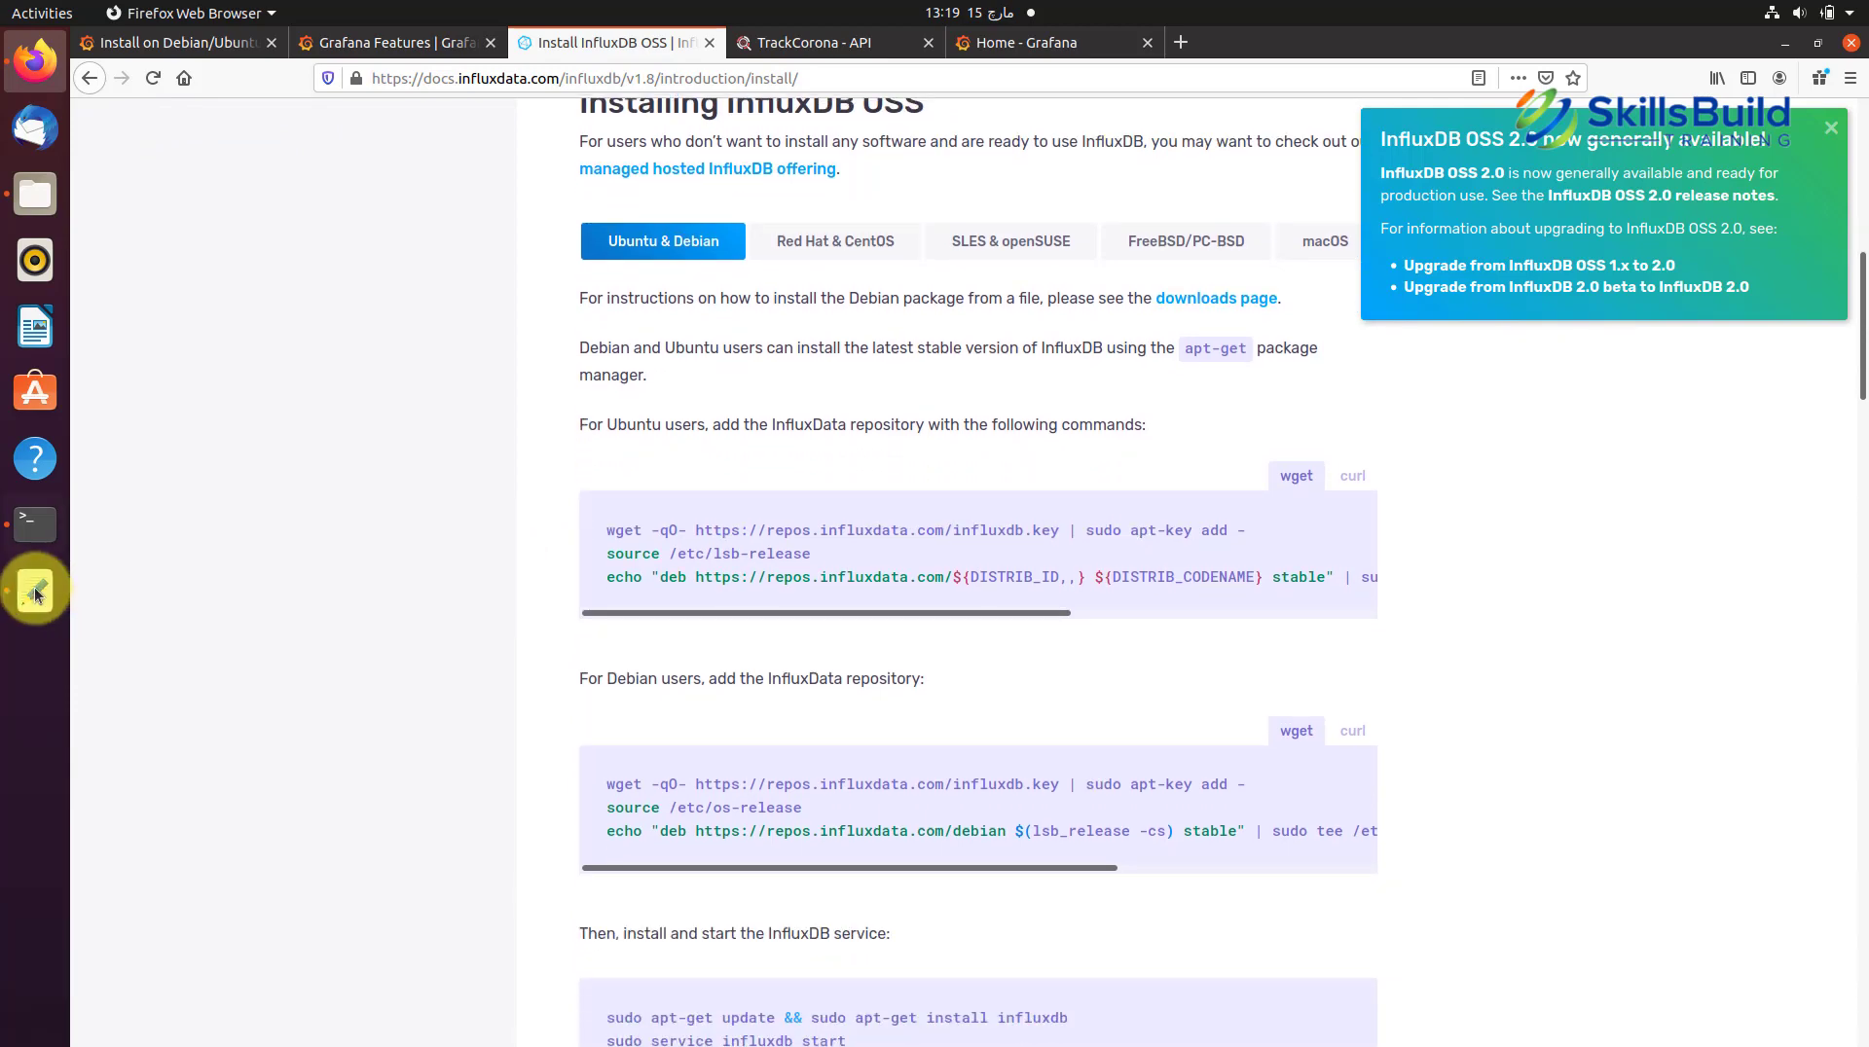
Step: Bring up file.txt in Text Editor and review the InfluxDB installation commands from line 20 to line 31
click(35, 590)
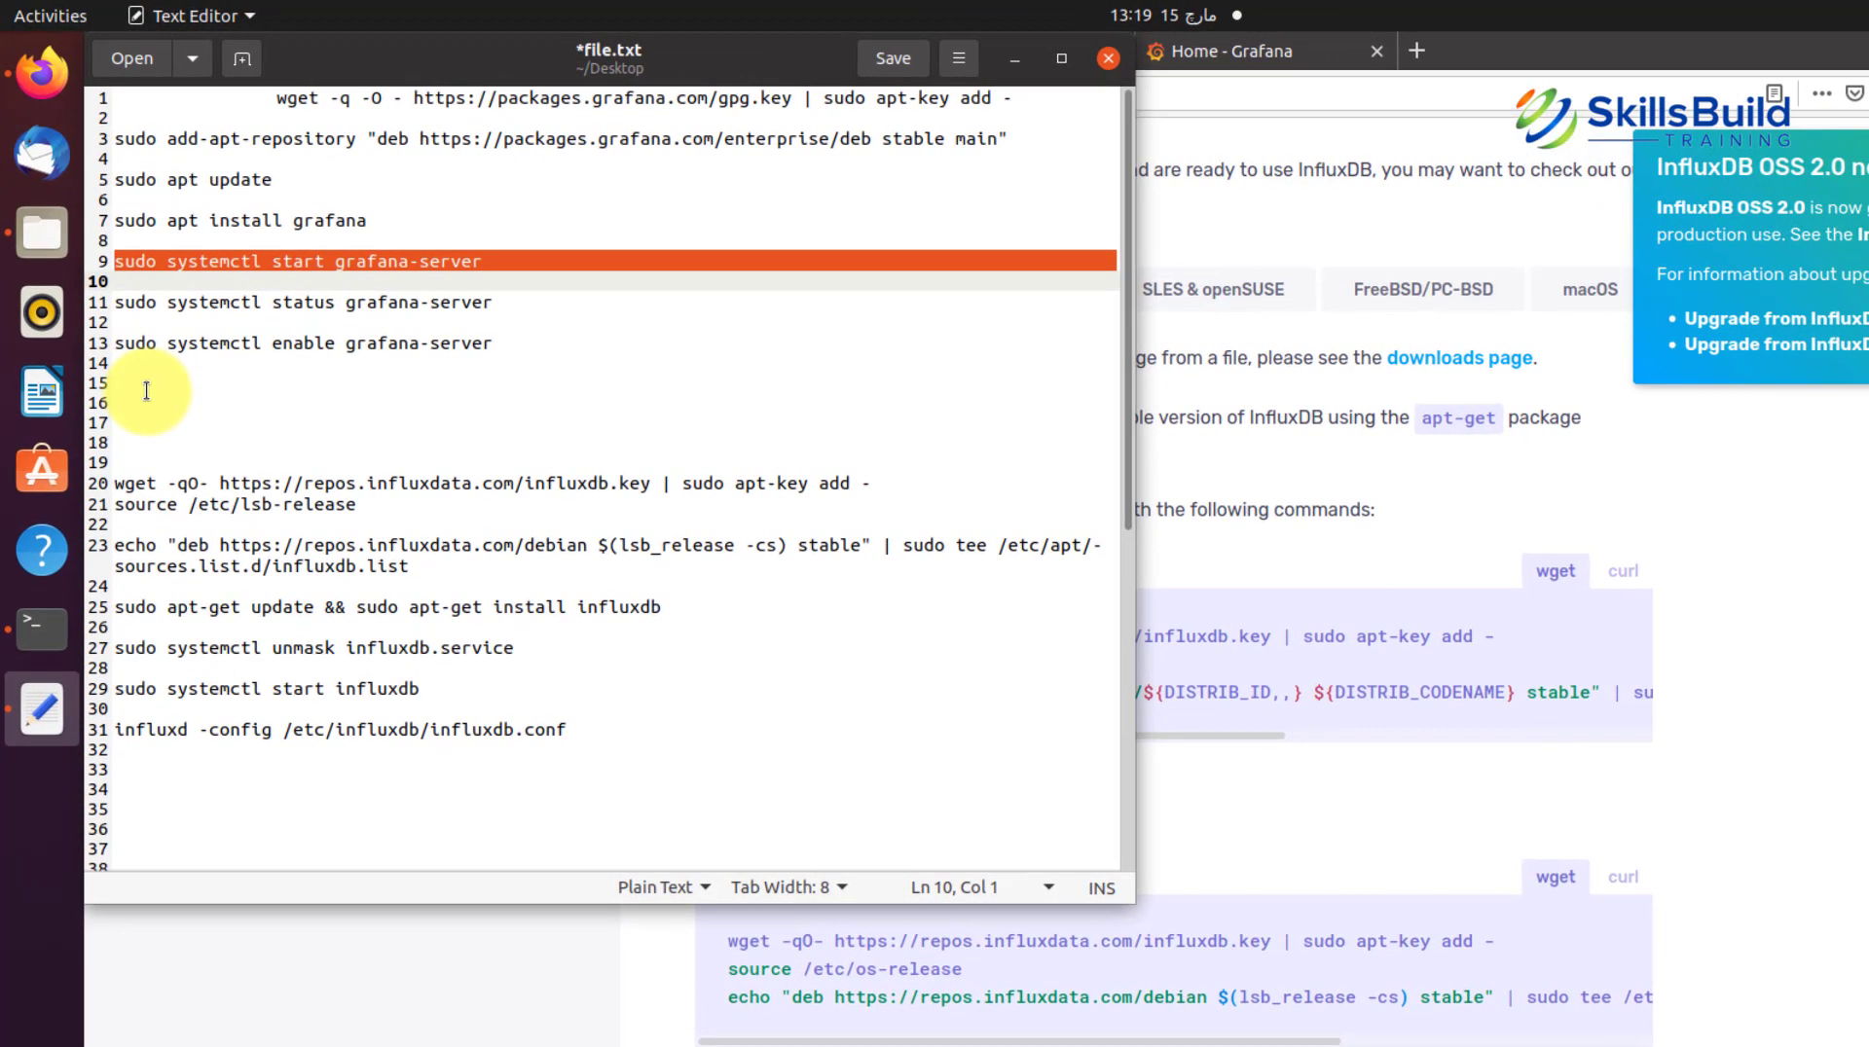
key(Down)
key(Down)
key(Down)
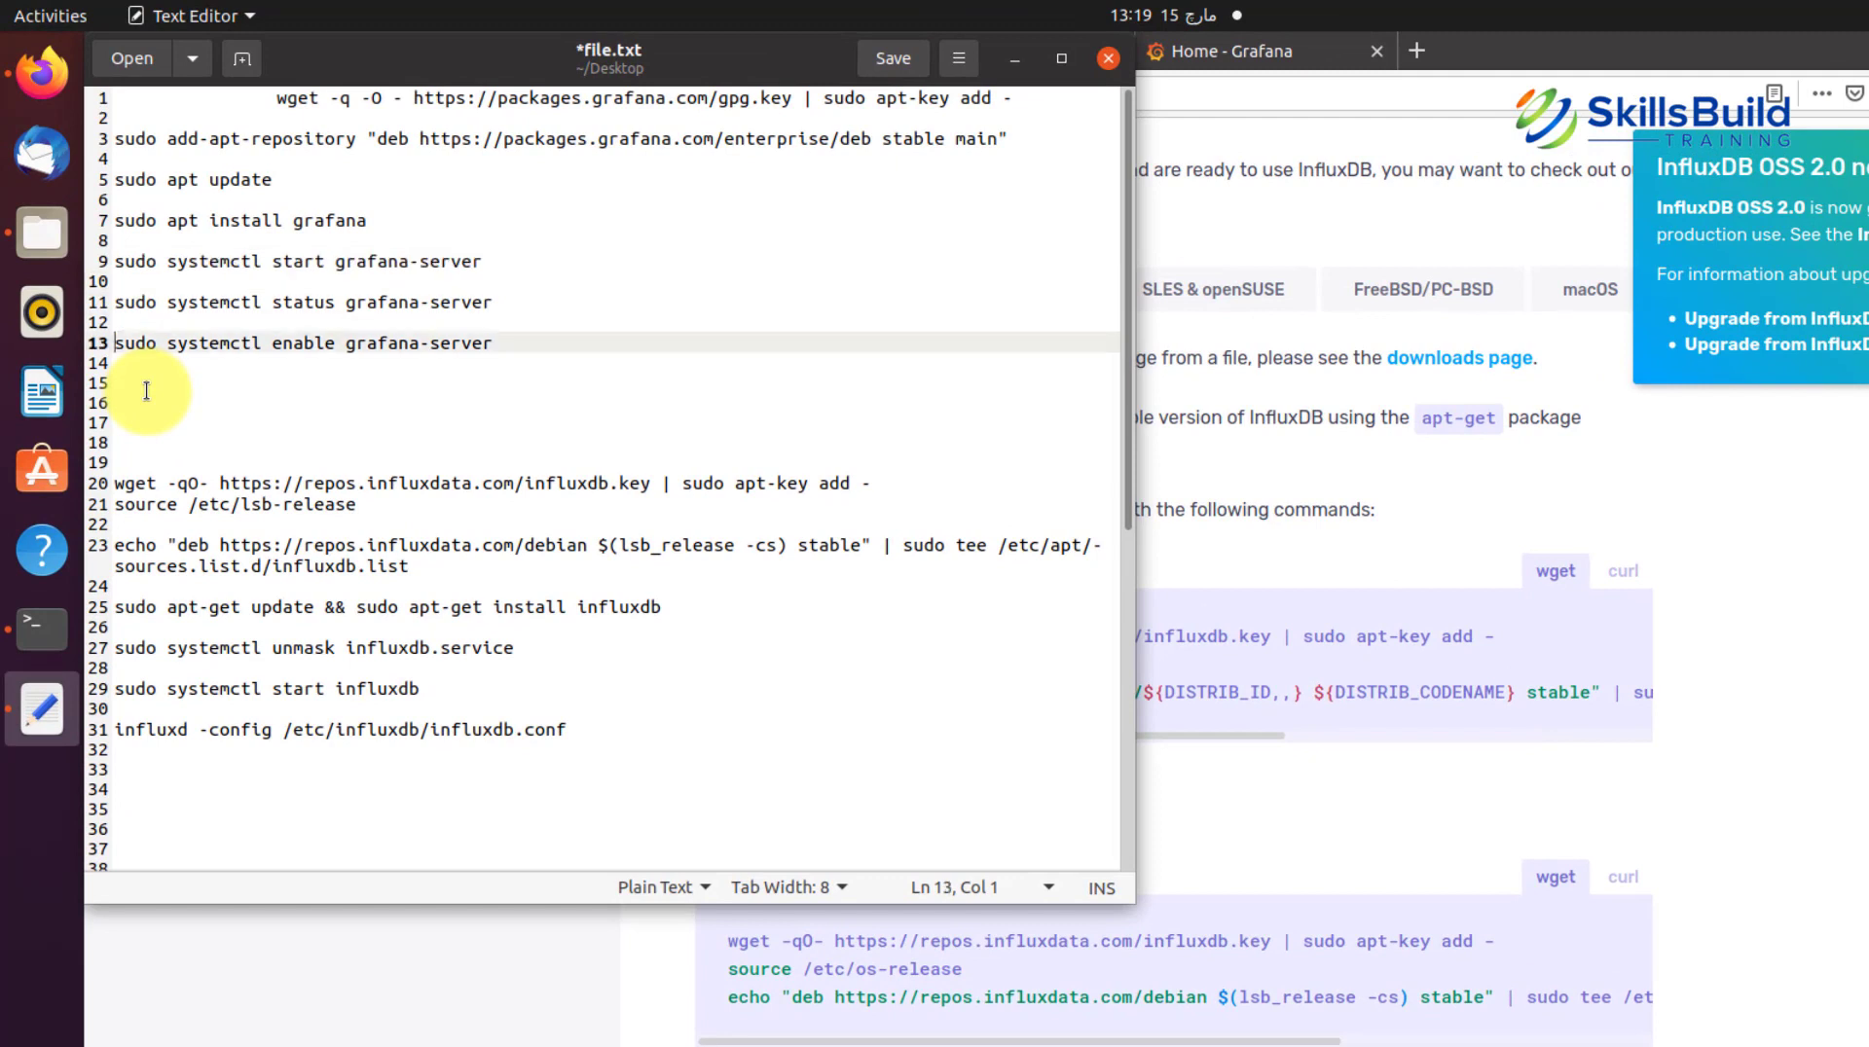
key(Down)
key(Down)
key(Down)
key(Down)
key(Down)
key(Down)
key(Down)
key(shift+Down)
key(shift+Down)
key(shift+Down)
key(shift+Down)
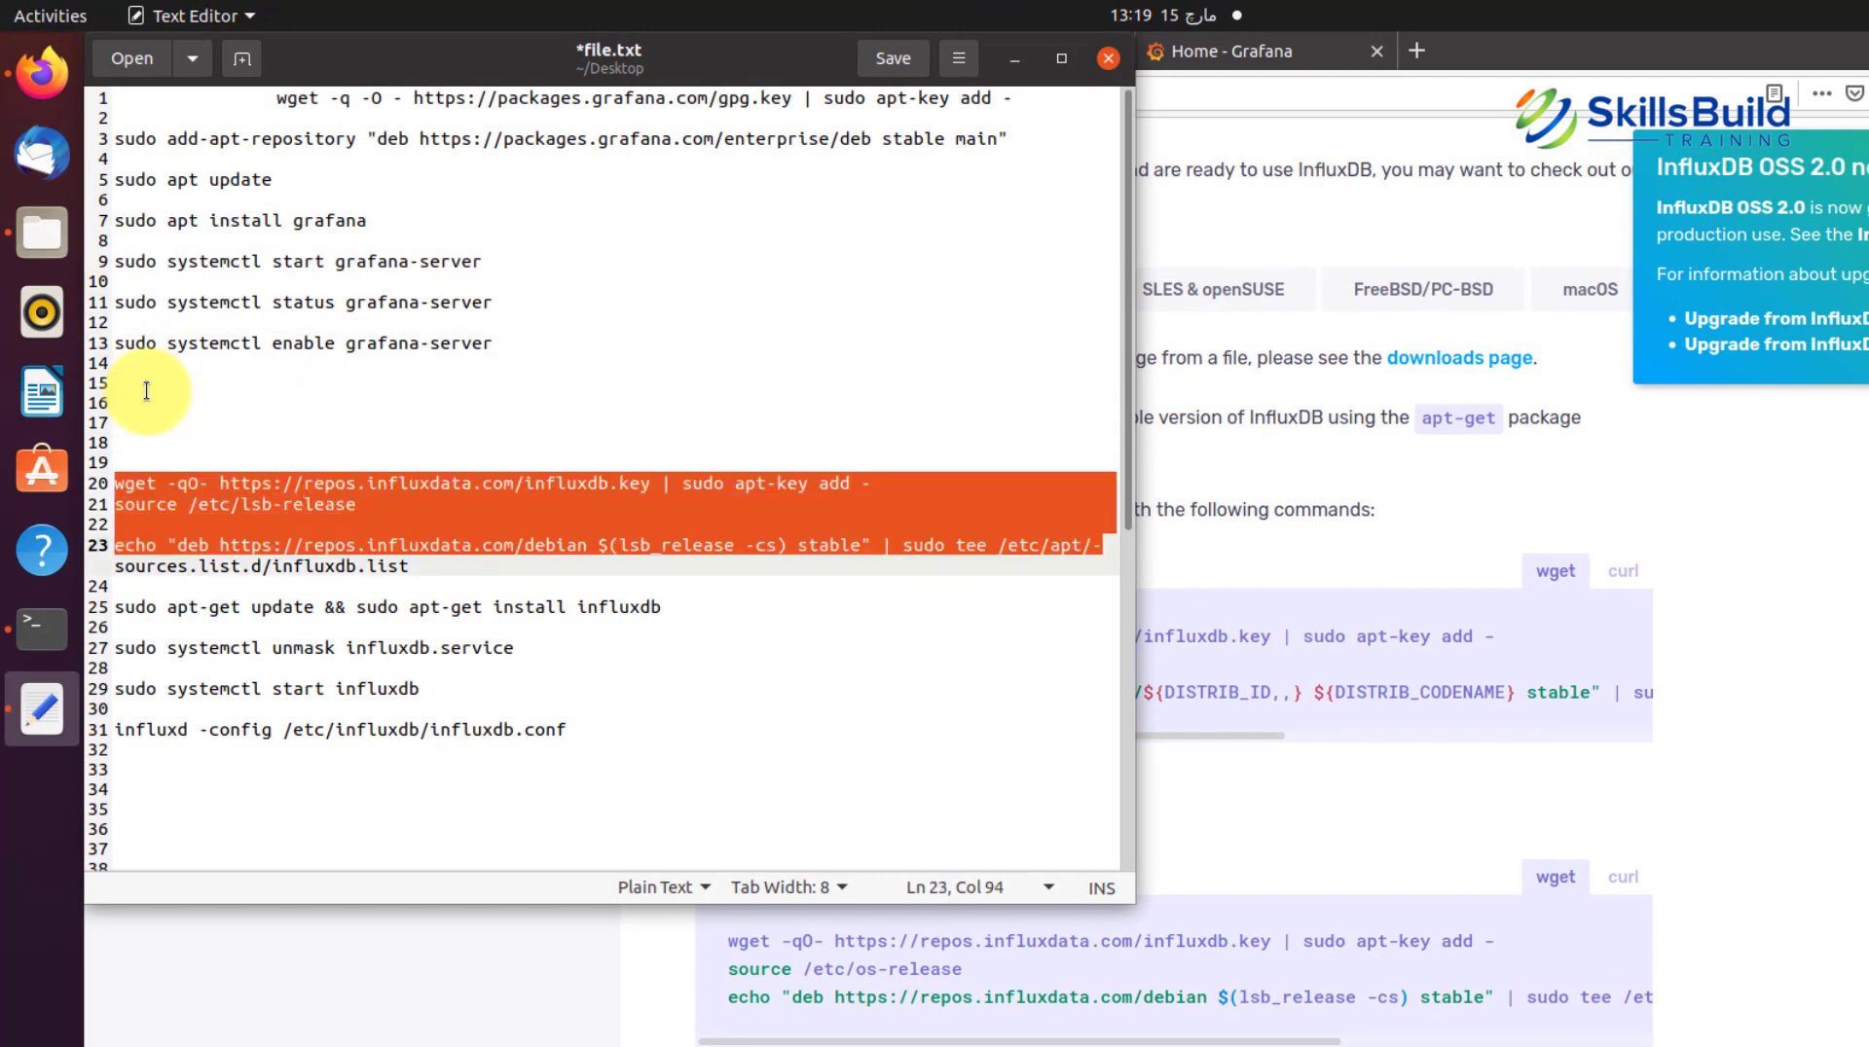
key(shift+Down)
key(shift+Down)
key(shift+Down)
key(shift+Down)
key(shift+Down)
key(shift+Down)
key(shift+Down)
key(shift+Down)
key(shift+Down)
key(shift+Down)
key(shift+Down)
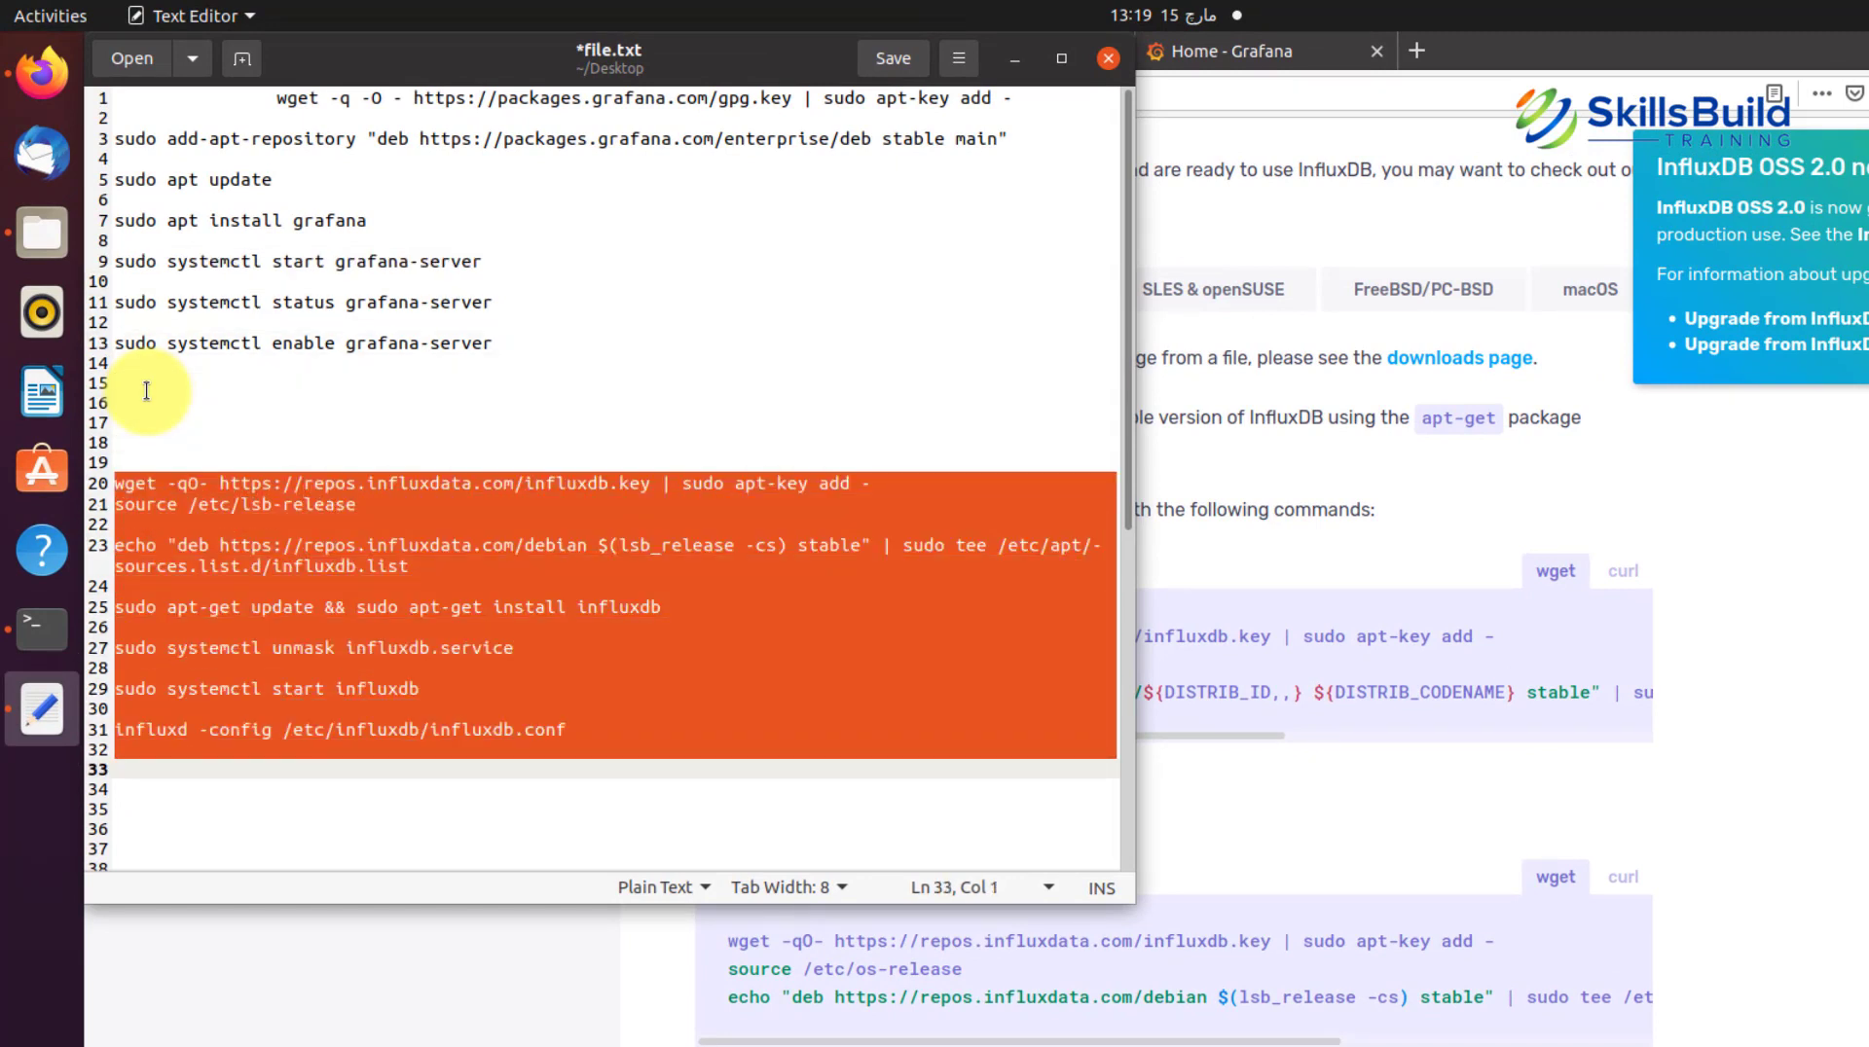
key(Up)
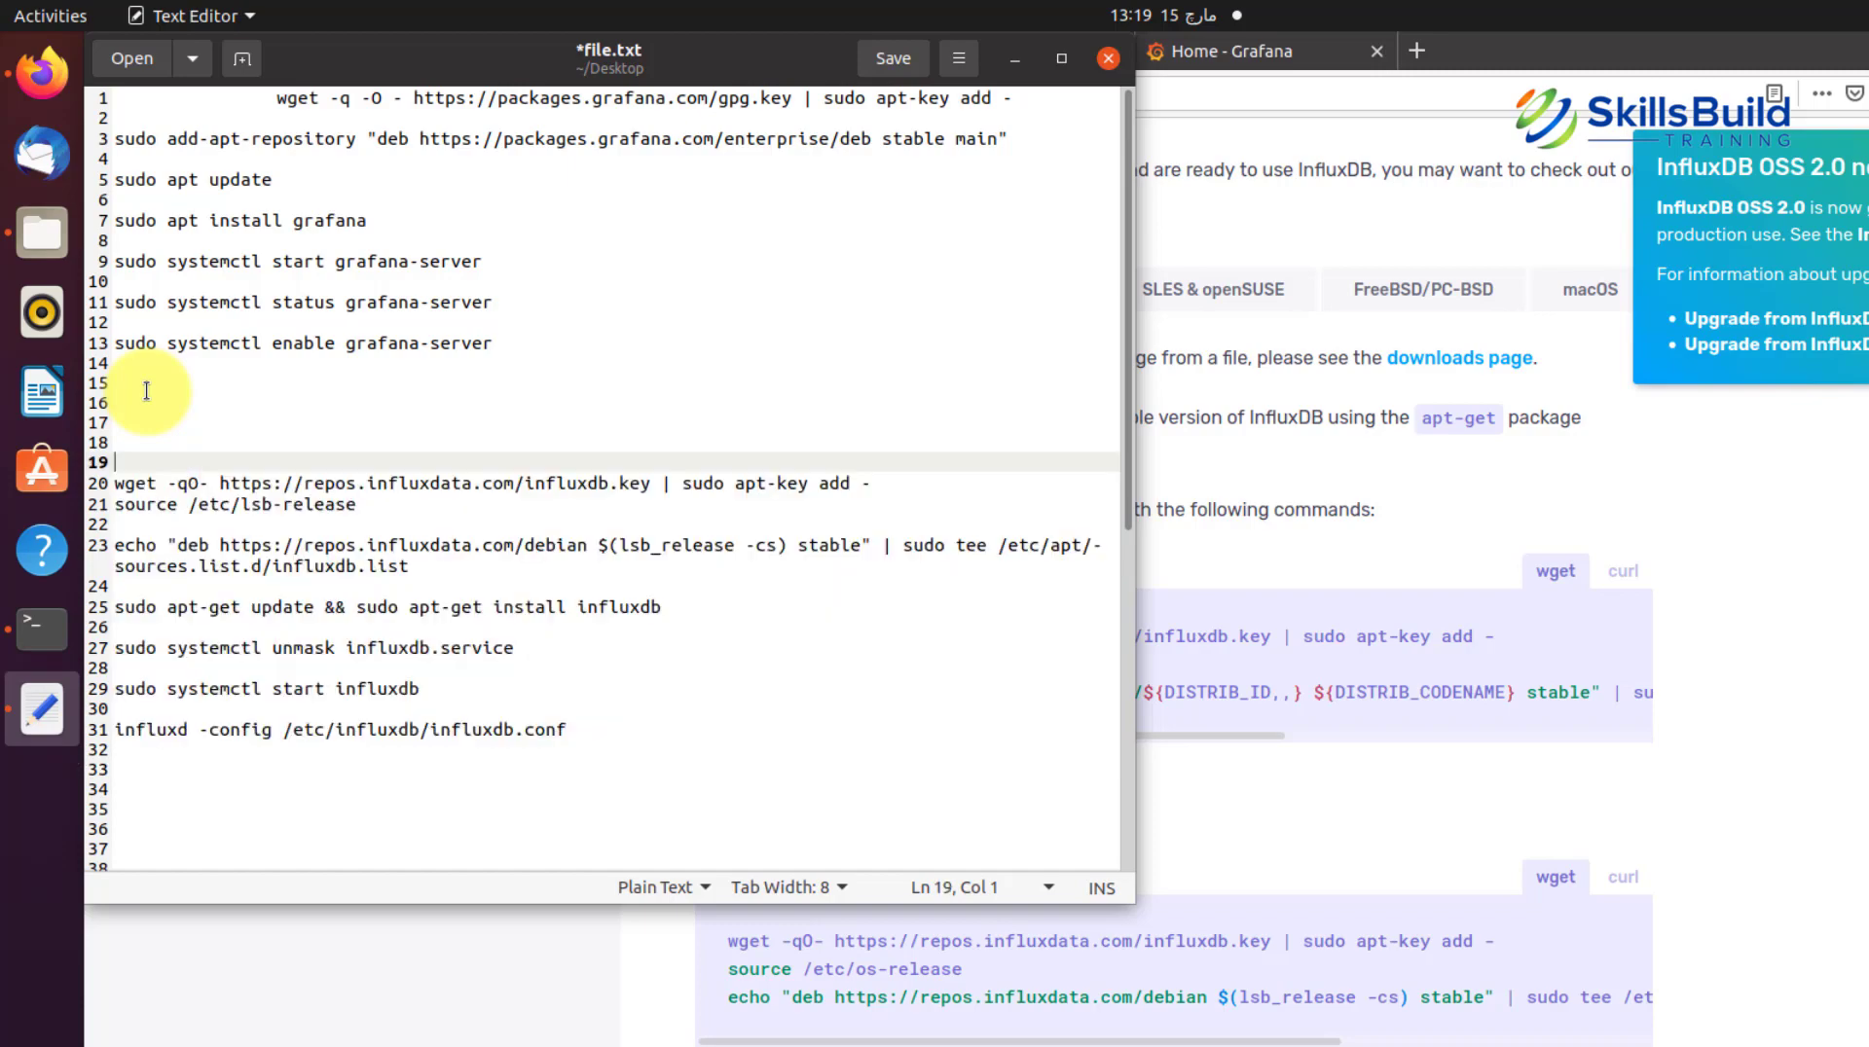
Step: Copy the InfluxDB key and source /etc/lsb-release commands from lines 20–21 and run them in Terminal, prefixing the first with sudo
key(Down)
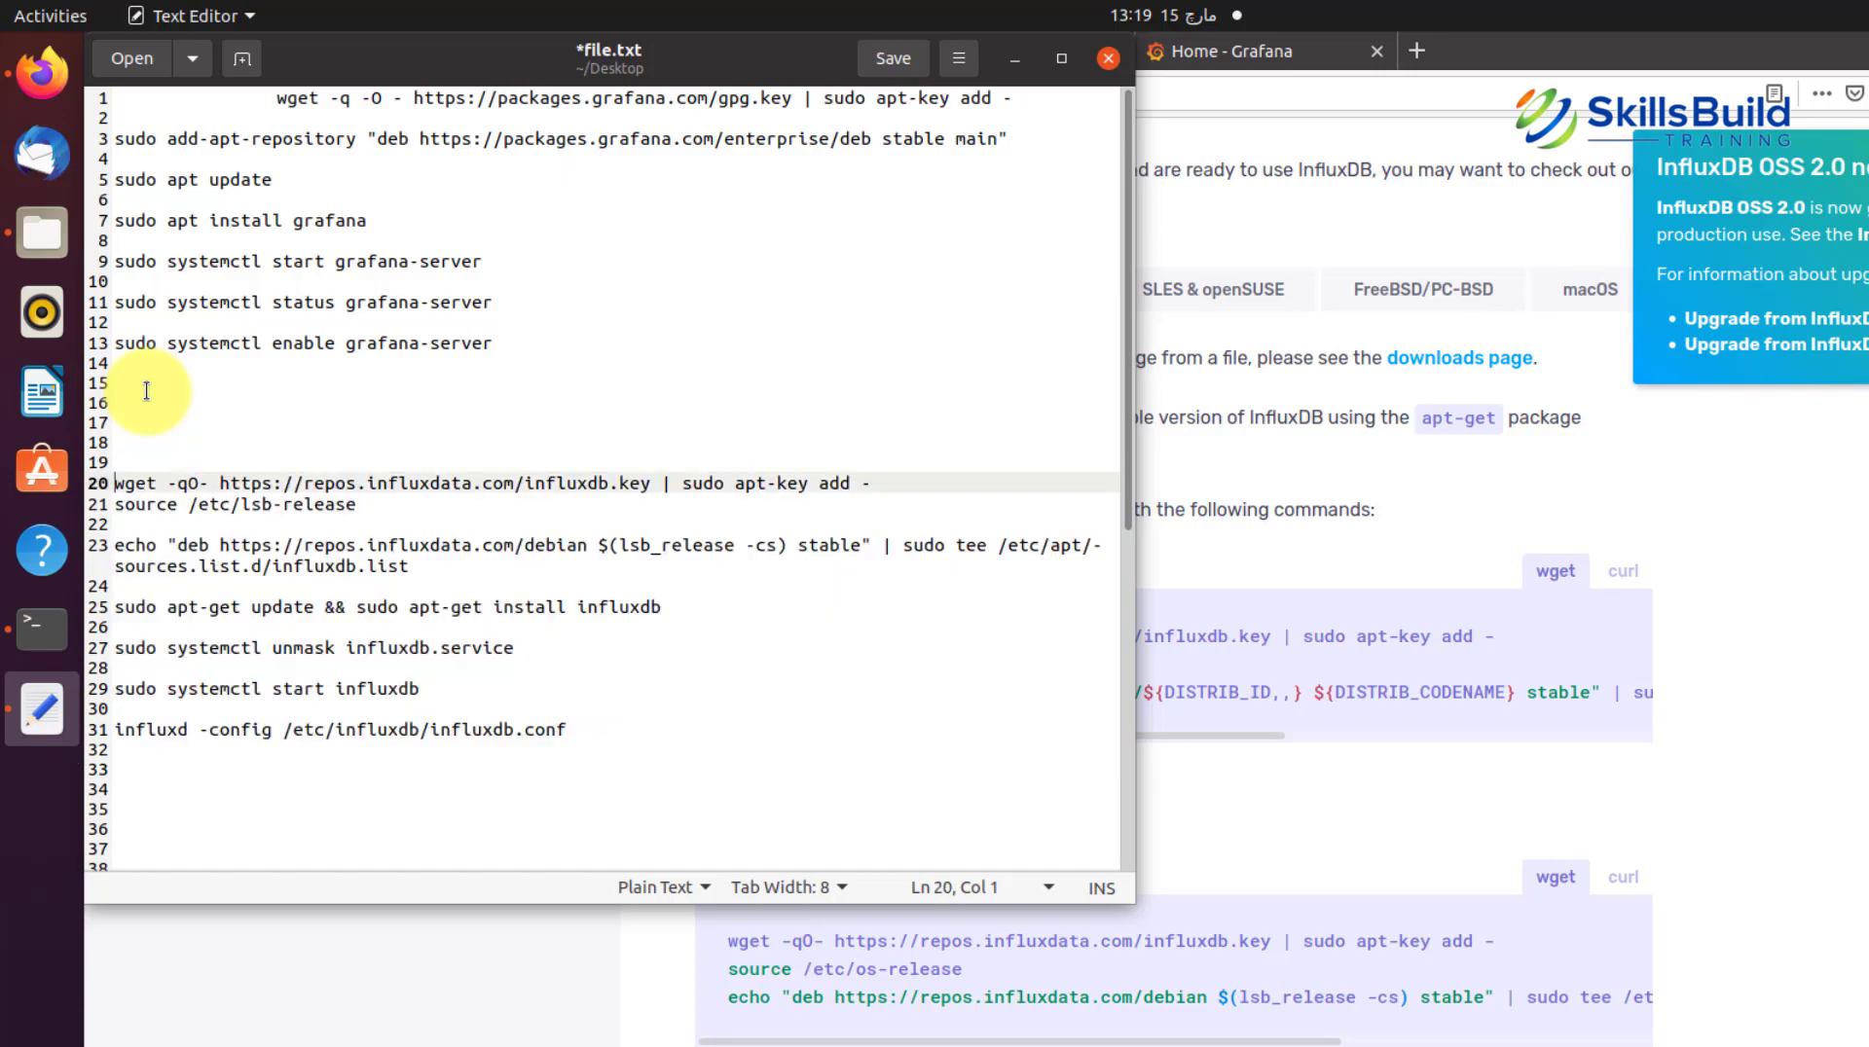
key(shift+Down)
key(shift+Down)
key(ctrl+alt+t)
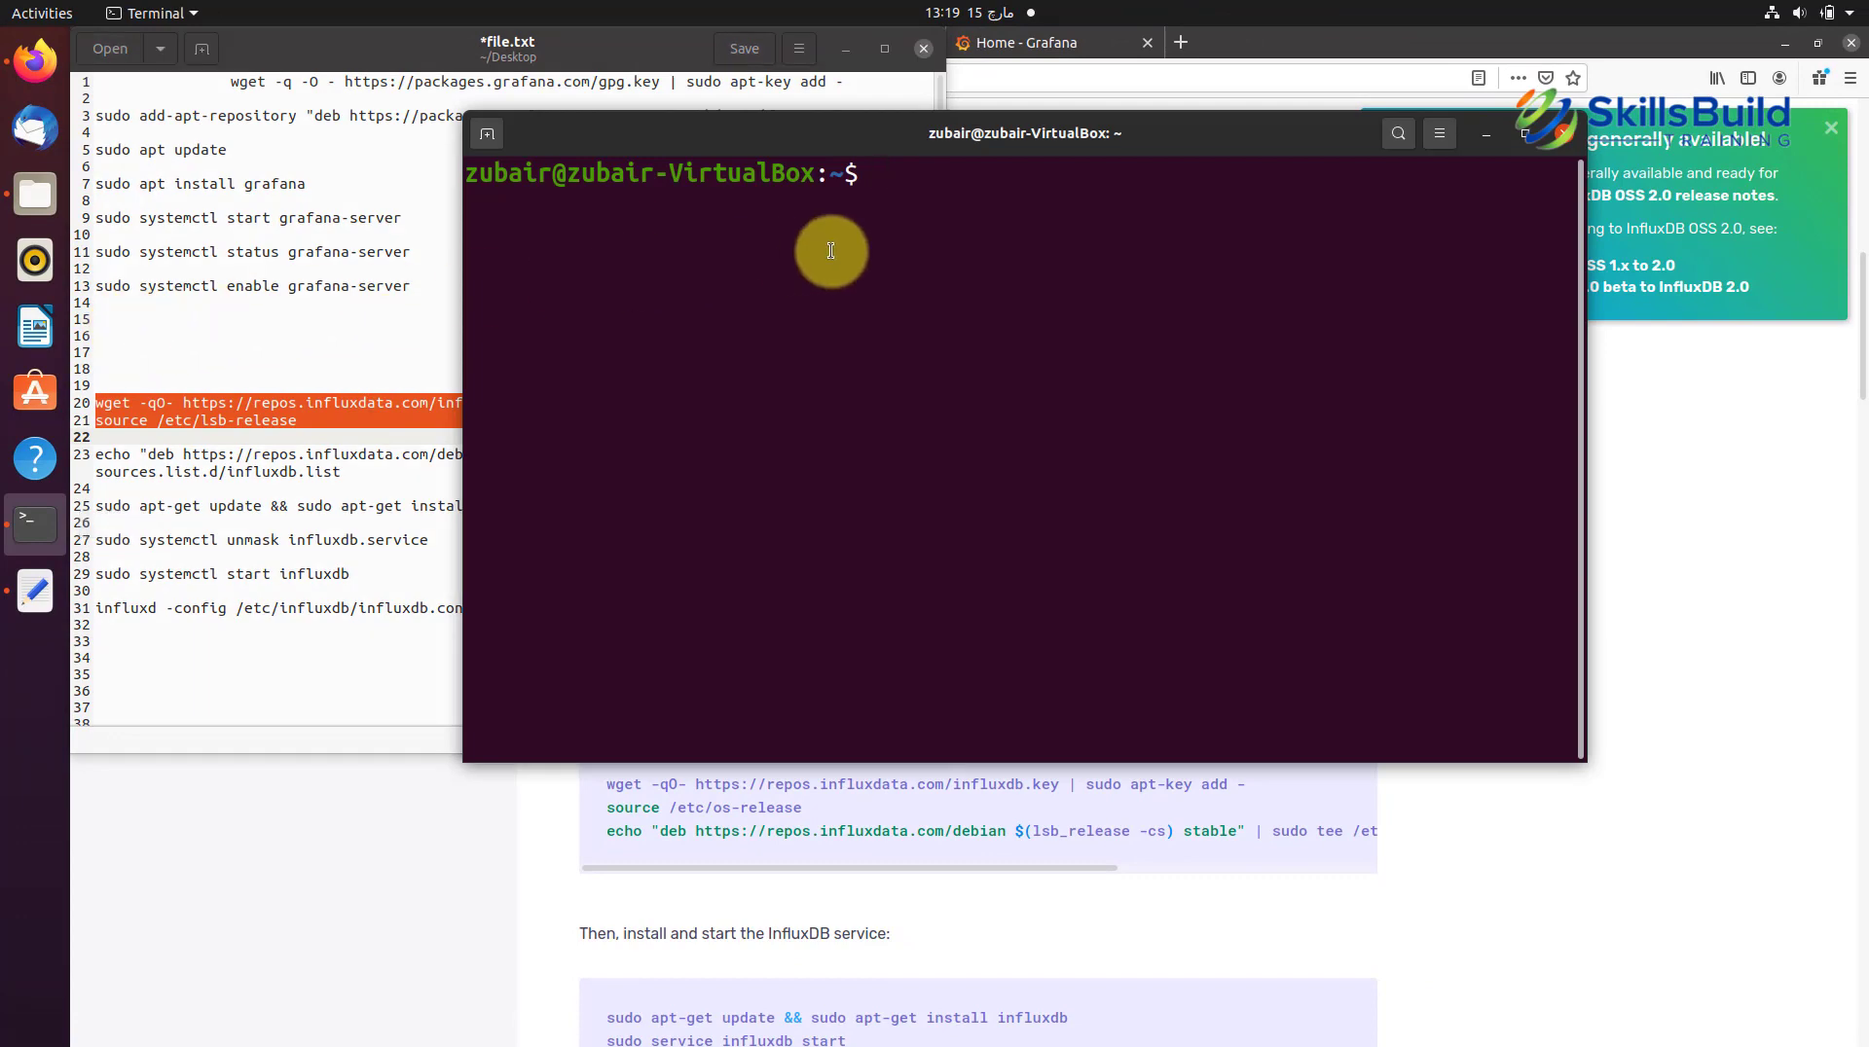
text(sudo)
right_click(1027, 199)
click(1041, 230)
Step: Add the InfluxData repository to /etc/apt/sources.list.d/influxdb.list by running the echo command from line 23 in Terminal
triple_click(146, 457)
key(ctrl+c)
key(alt+Tab)
key(Return)
key(ctrl+shift+v)
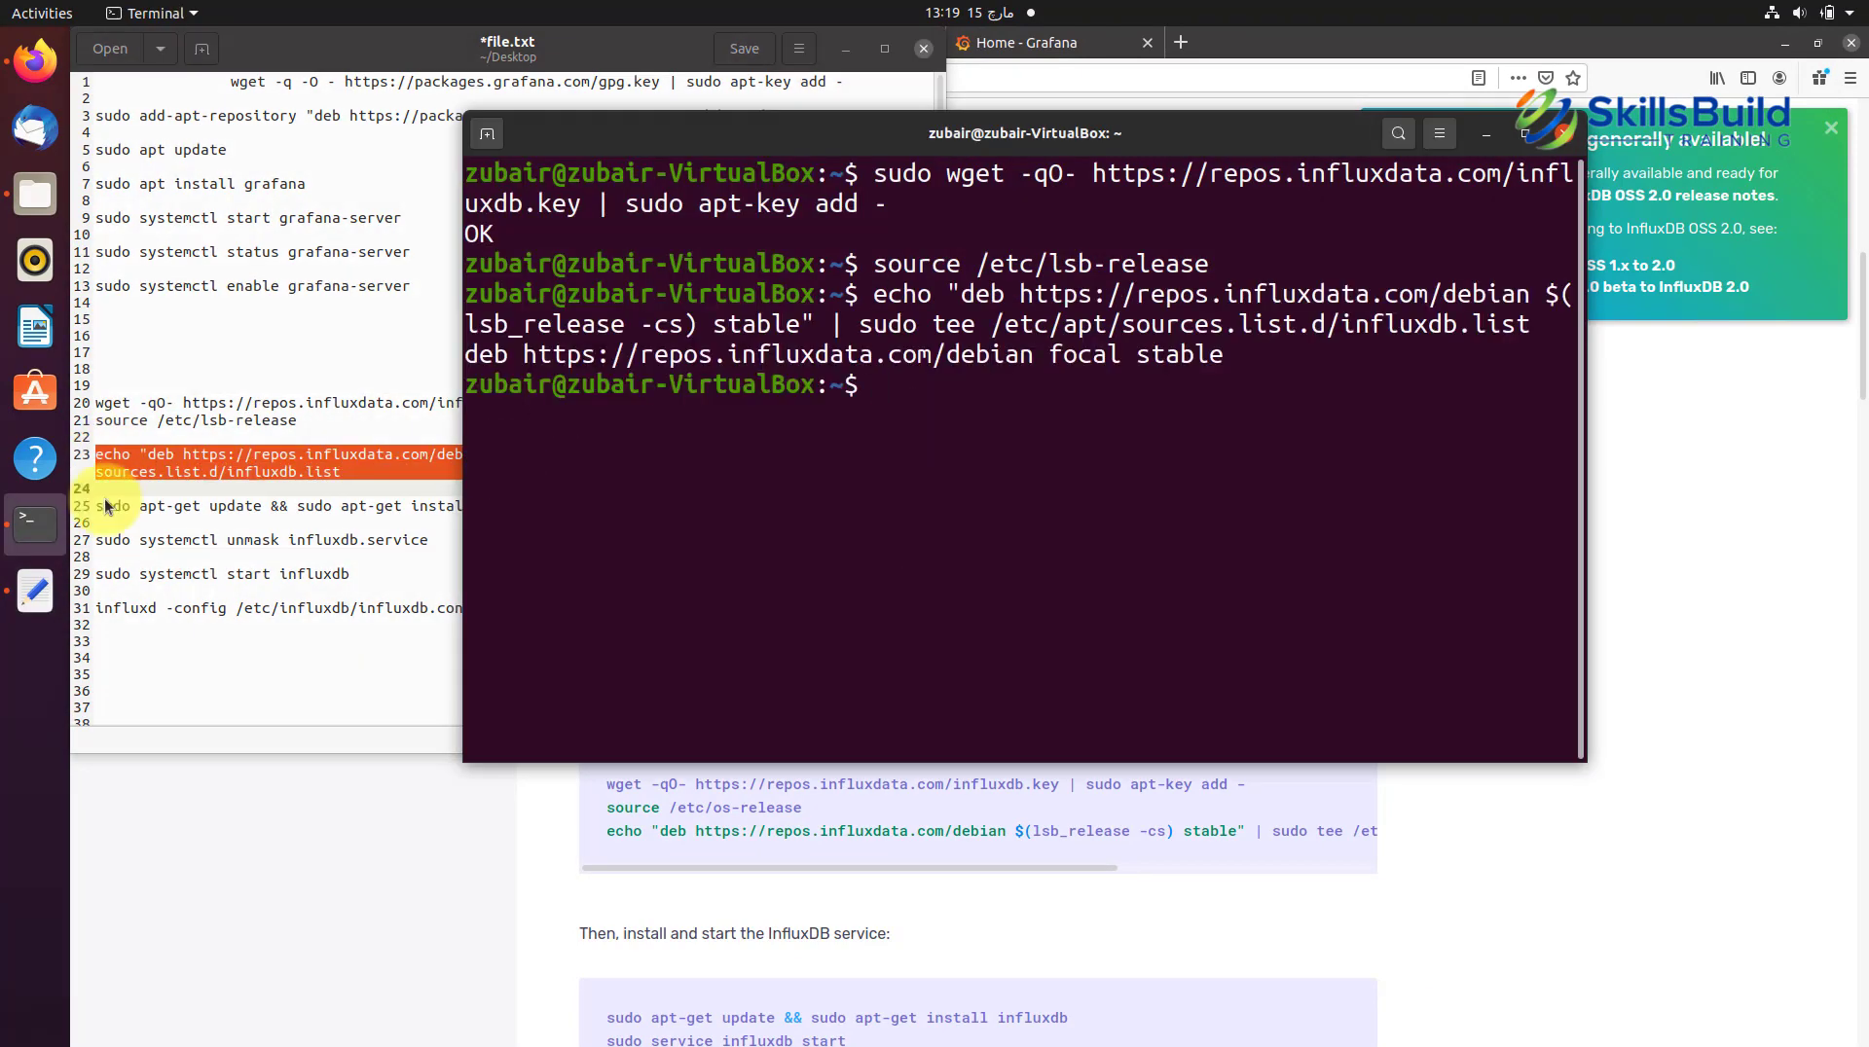
Step: Install InfluxDB by running sudo apt-get update && sudo apt-get install influxdb from line 25 in Terminal
triple_click(107, 506)
key(ctrl+c)
key(alt+Tab)
key(ctrl+shift+v)
key(Return)
Step: Unmask the InfluxDB service by running sudo systemctl unmask influxdb.service from line 27 in Terminal
triple_click(113, 541)
key(ctrl+c)
key(alt+Tab)
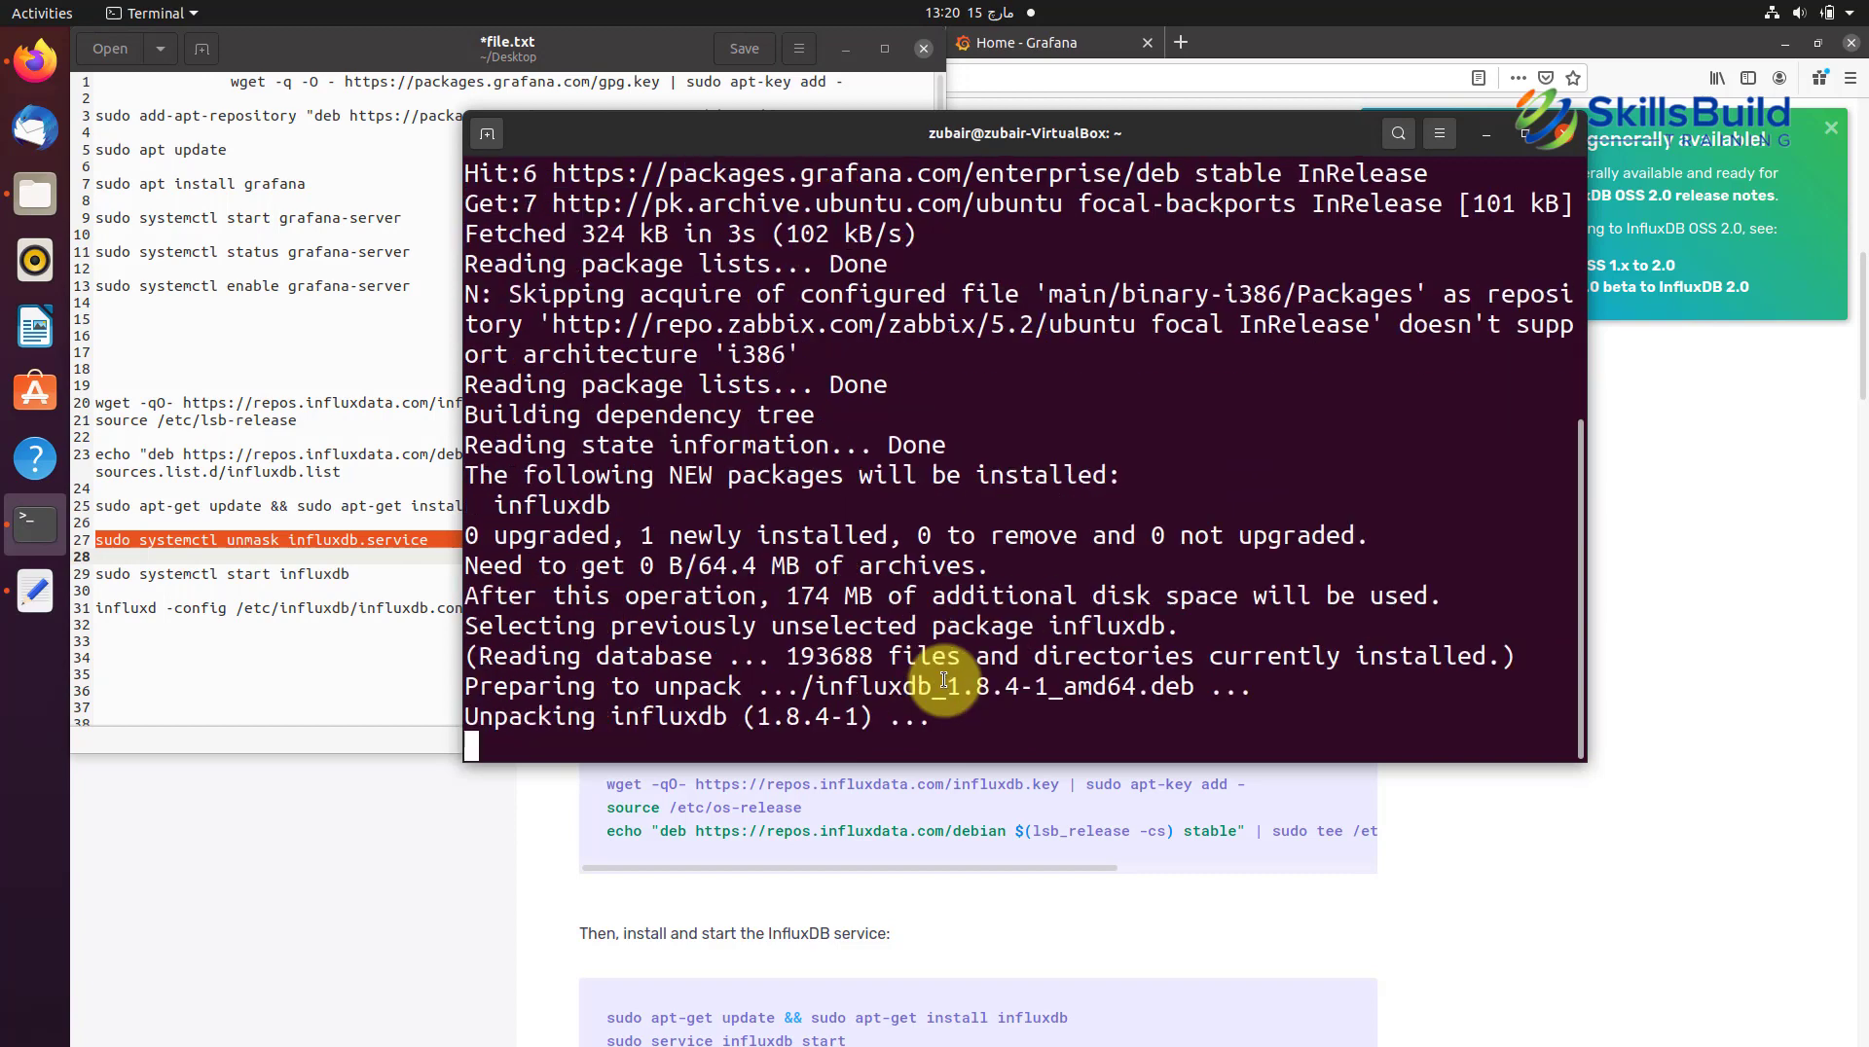
key(ctrl+shift+v)
key(Return)
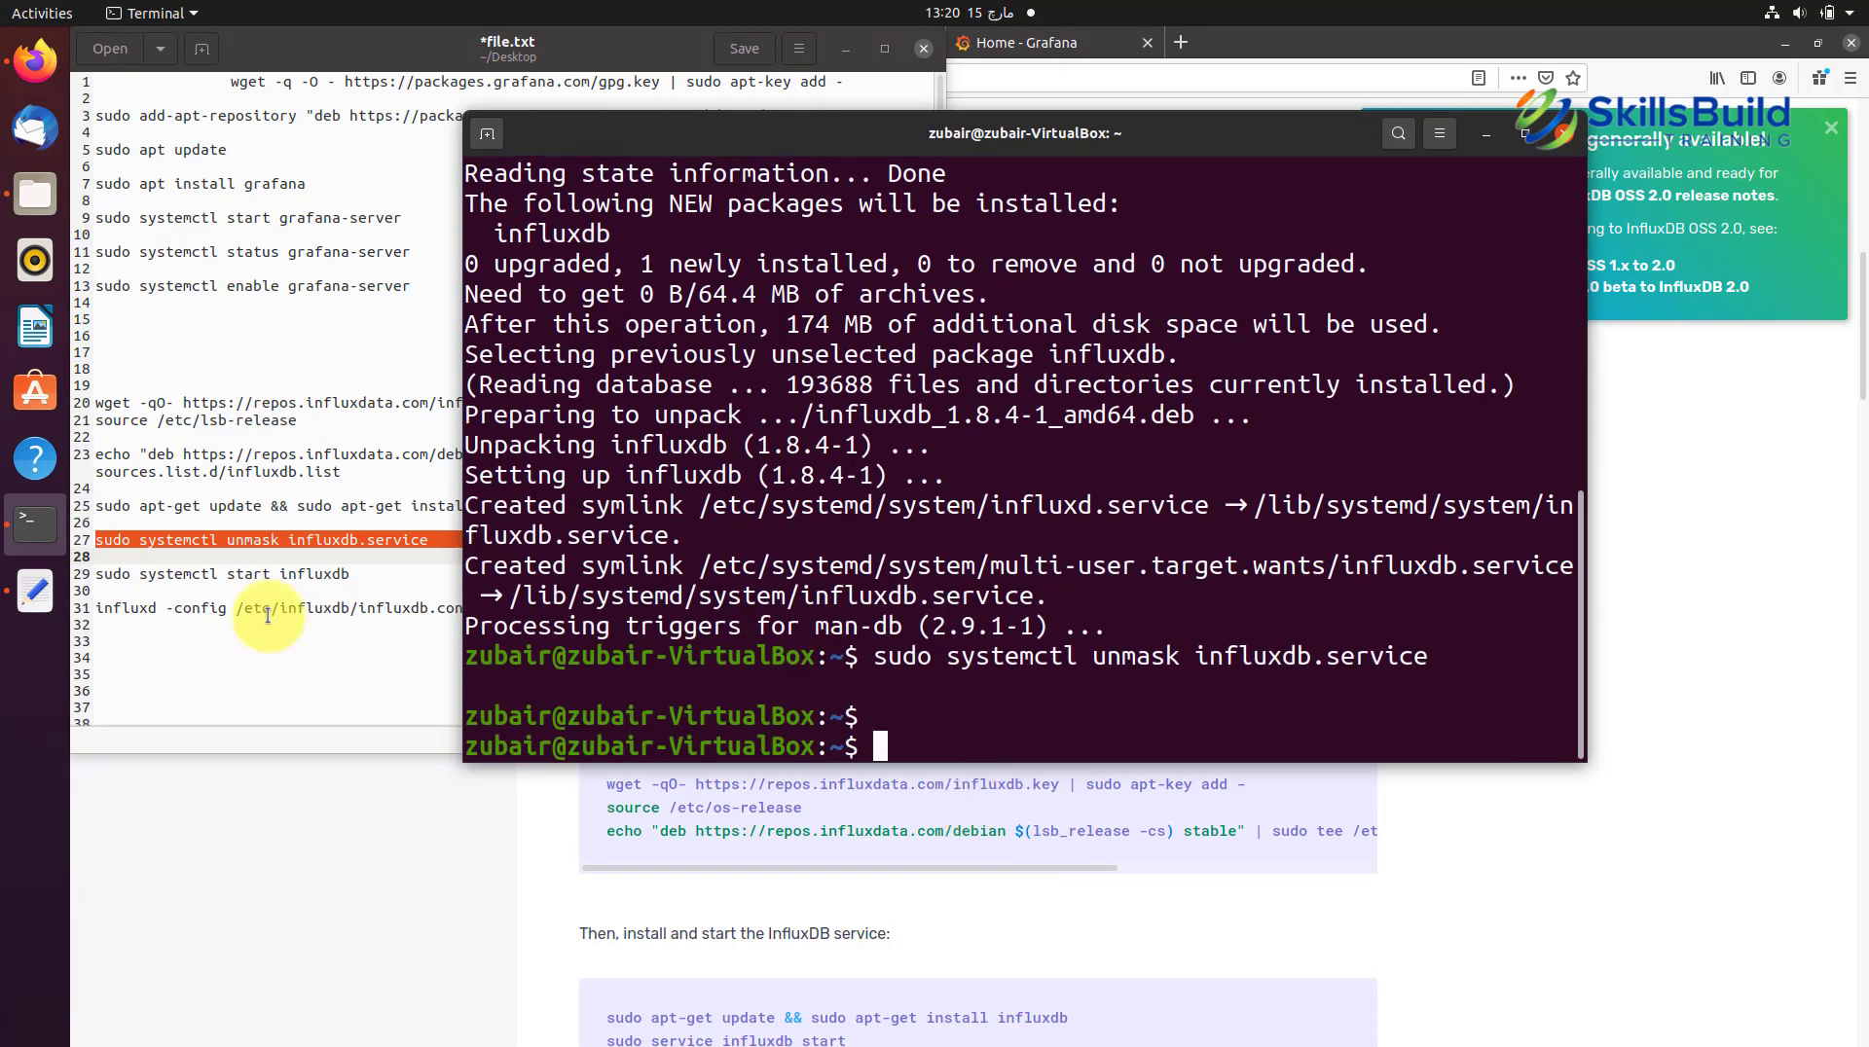
Step: Start the InfluxDB service by running sudo systemctl start influxdb from line 29 in Terminal
triple_click(195, 574)
key(ctrl+c)
right_click(908, 740)
click(930, 778)
Step: Run influxd -config /etc/influxdb/influxdb.conf from line 31 of file.txt in Terminal
triple_click(321, 609)
key(ctrl+c)
right_click(876, 735)
click(905, 779)
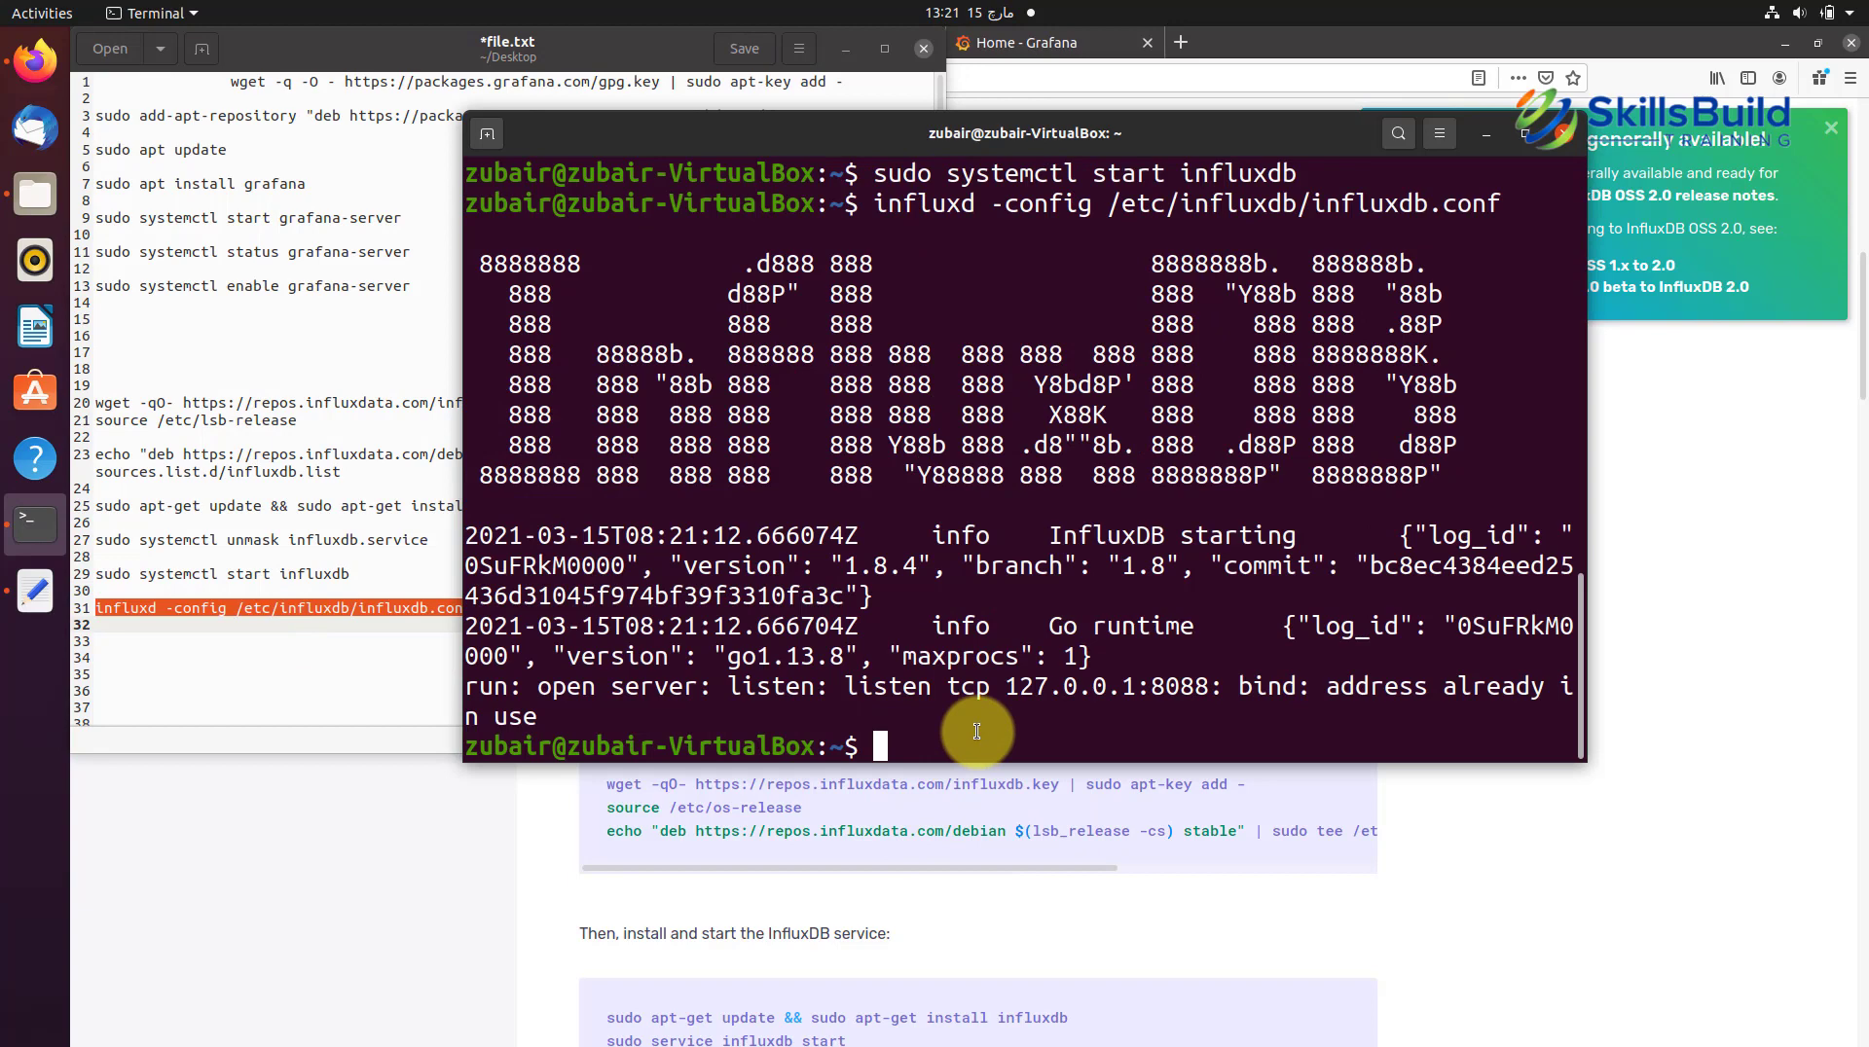
Step: Clear the terminal and start the InfluxDB shell with the influx command
text(clear)
key(Return)
text(infl)
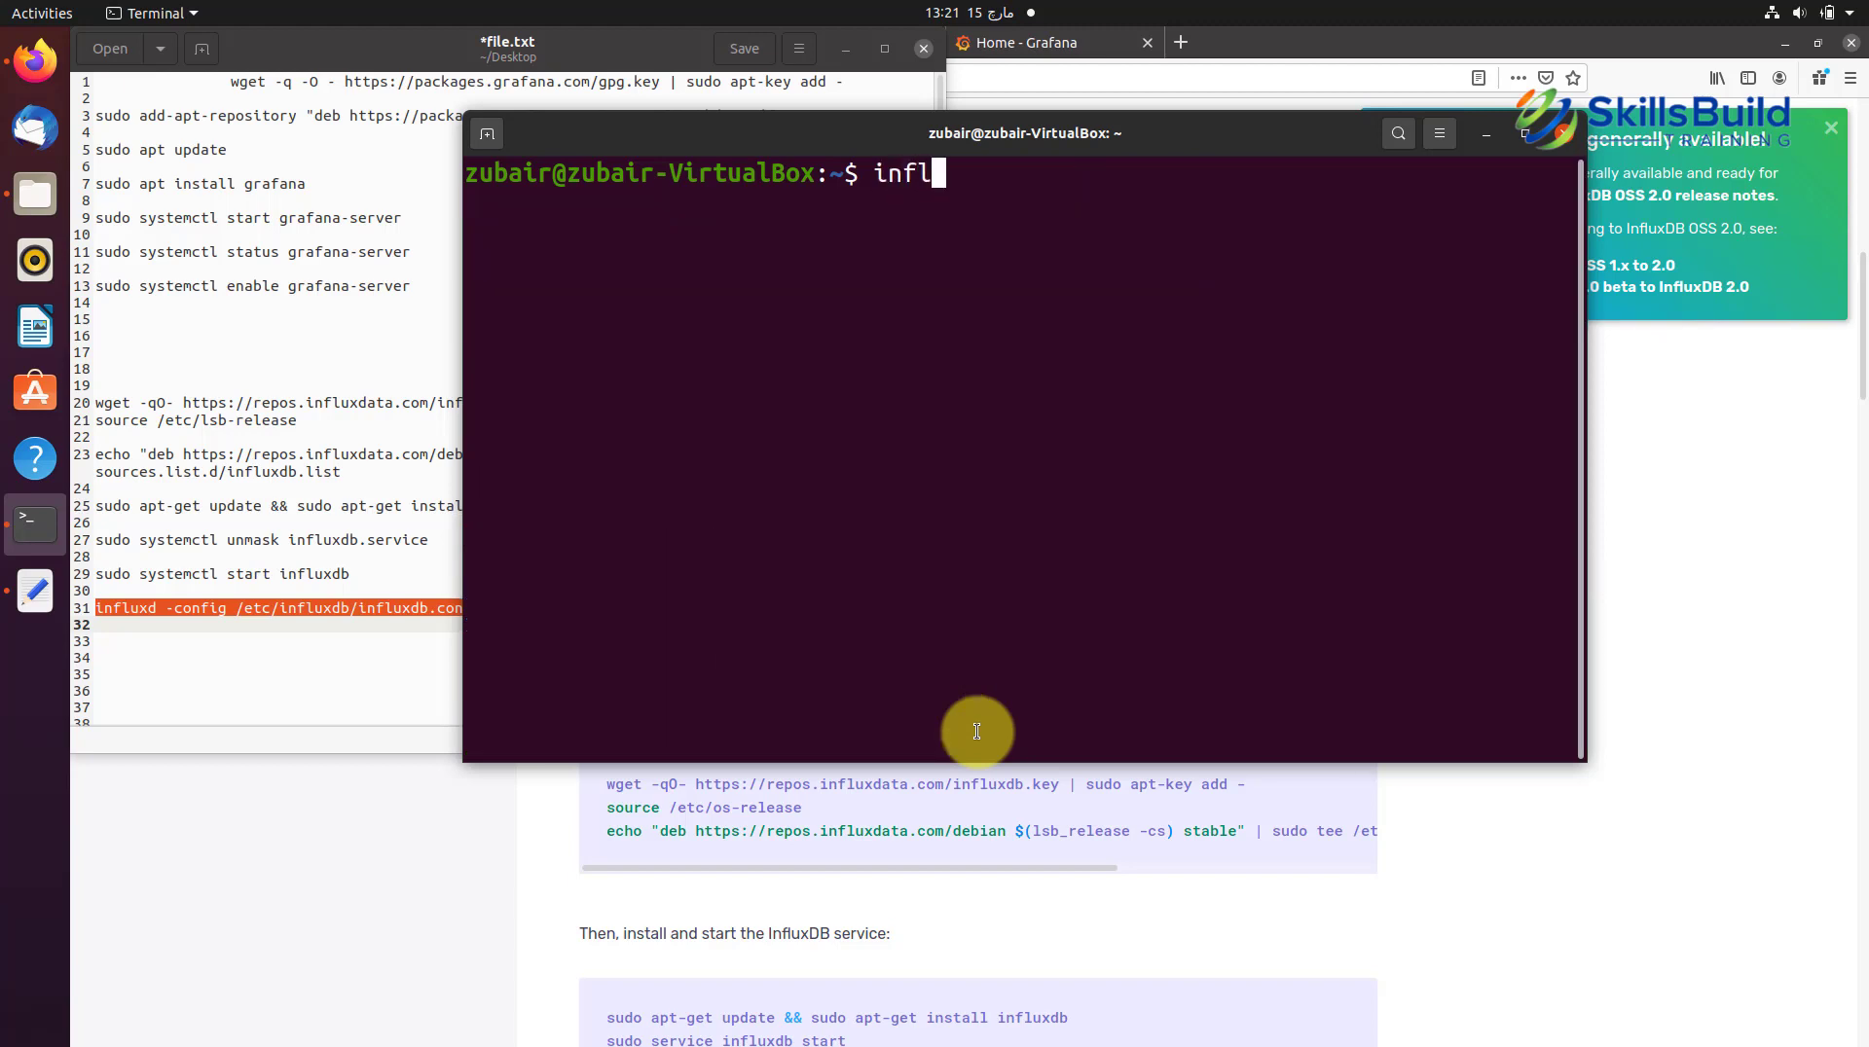
text(ux)
key(Return)
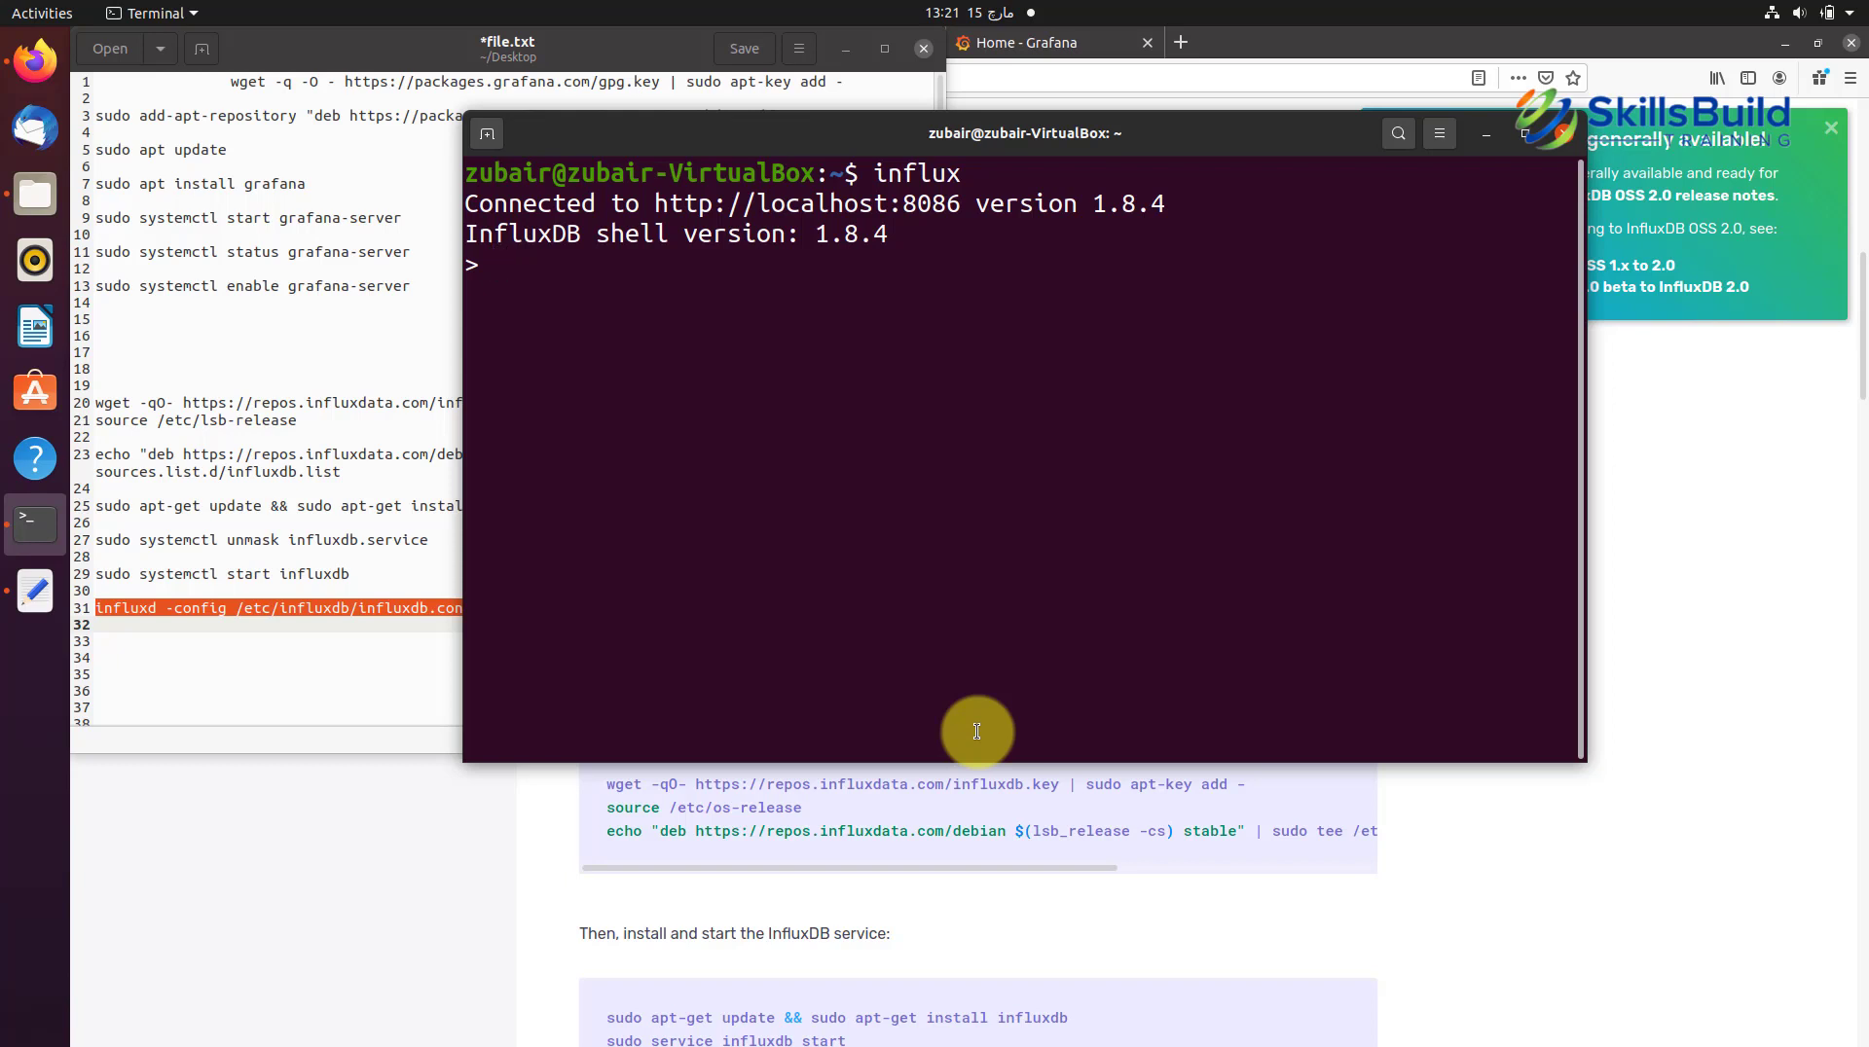
Step: List the existing databases in the InfluxDB shell with show databases
text(sho)
key(BackSpace)
text(ow databas)
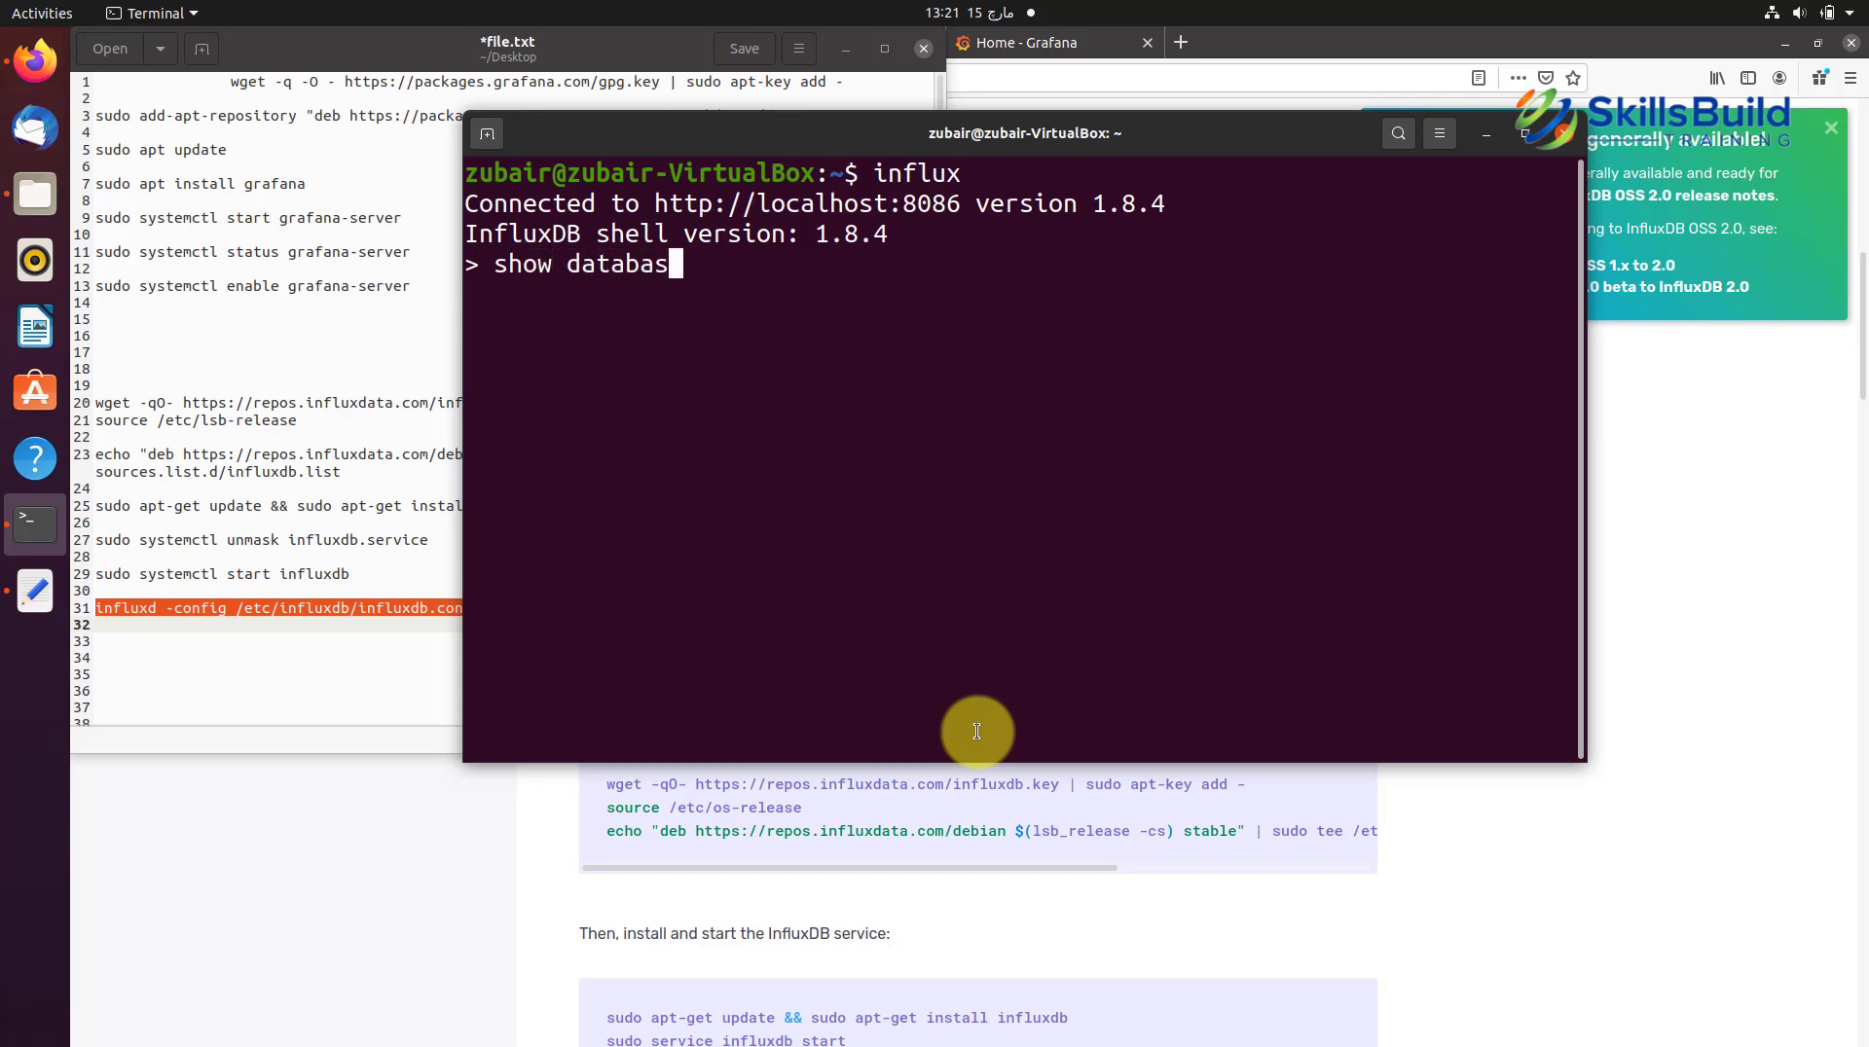
text(es)
key(Return)
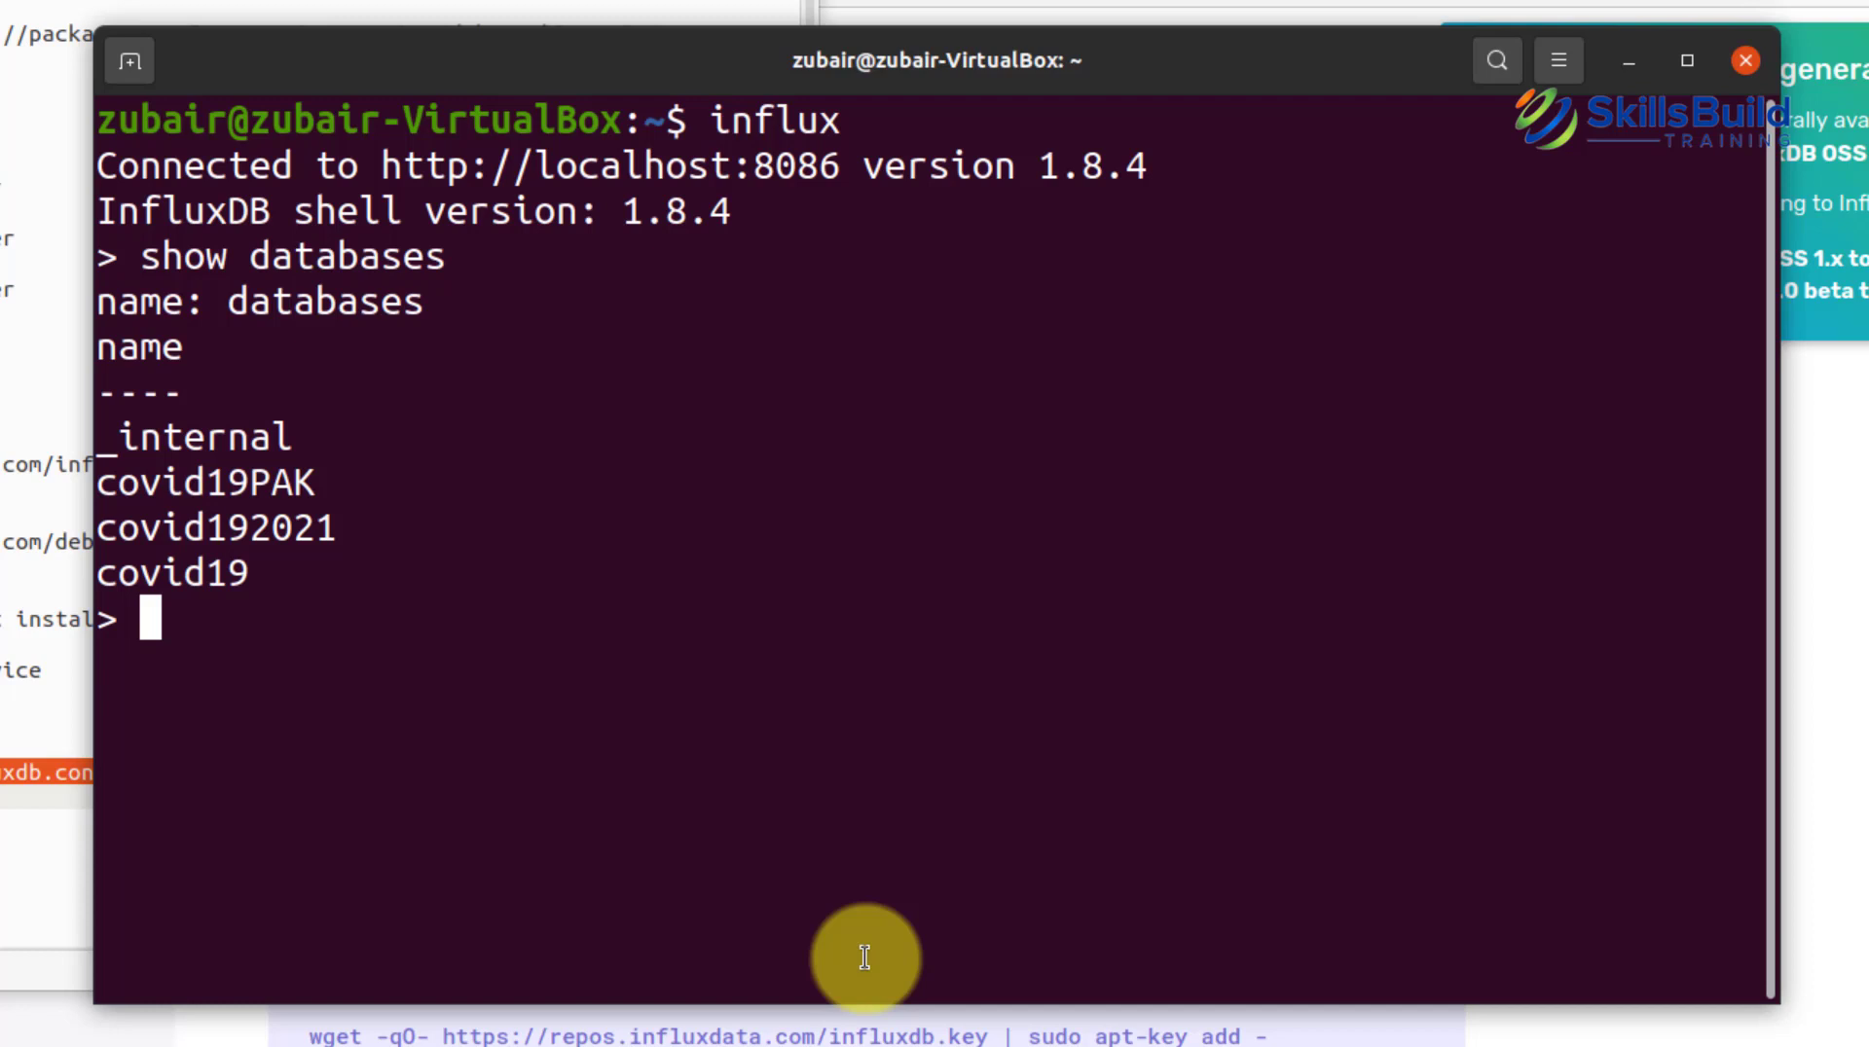
Step: Create a database named corona19 in the InfluxDB shell and list the databases again
text(create dat)
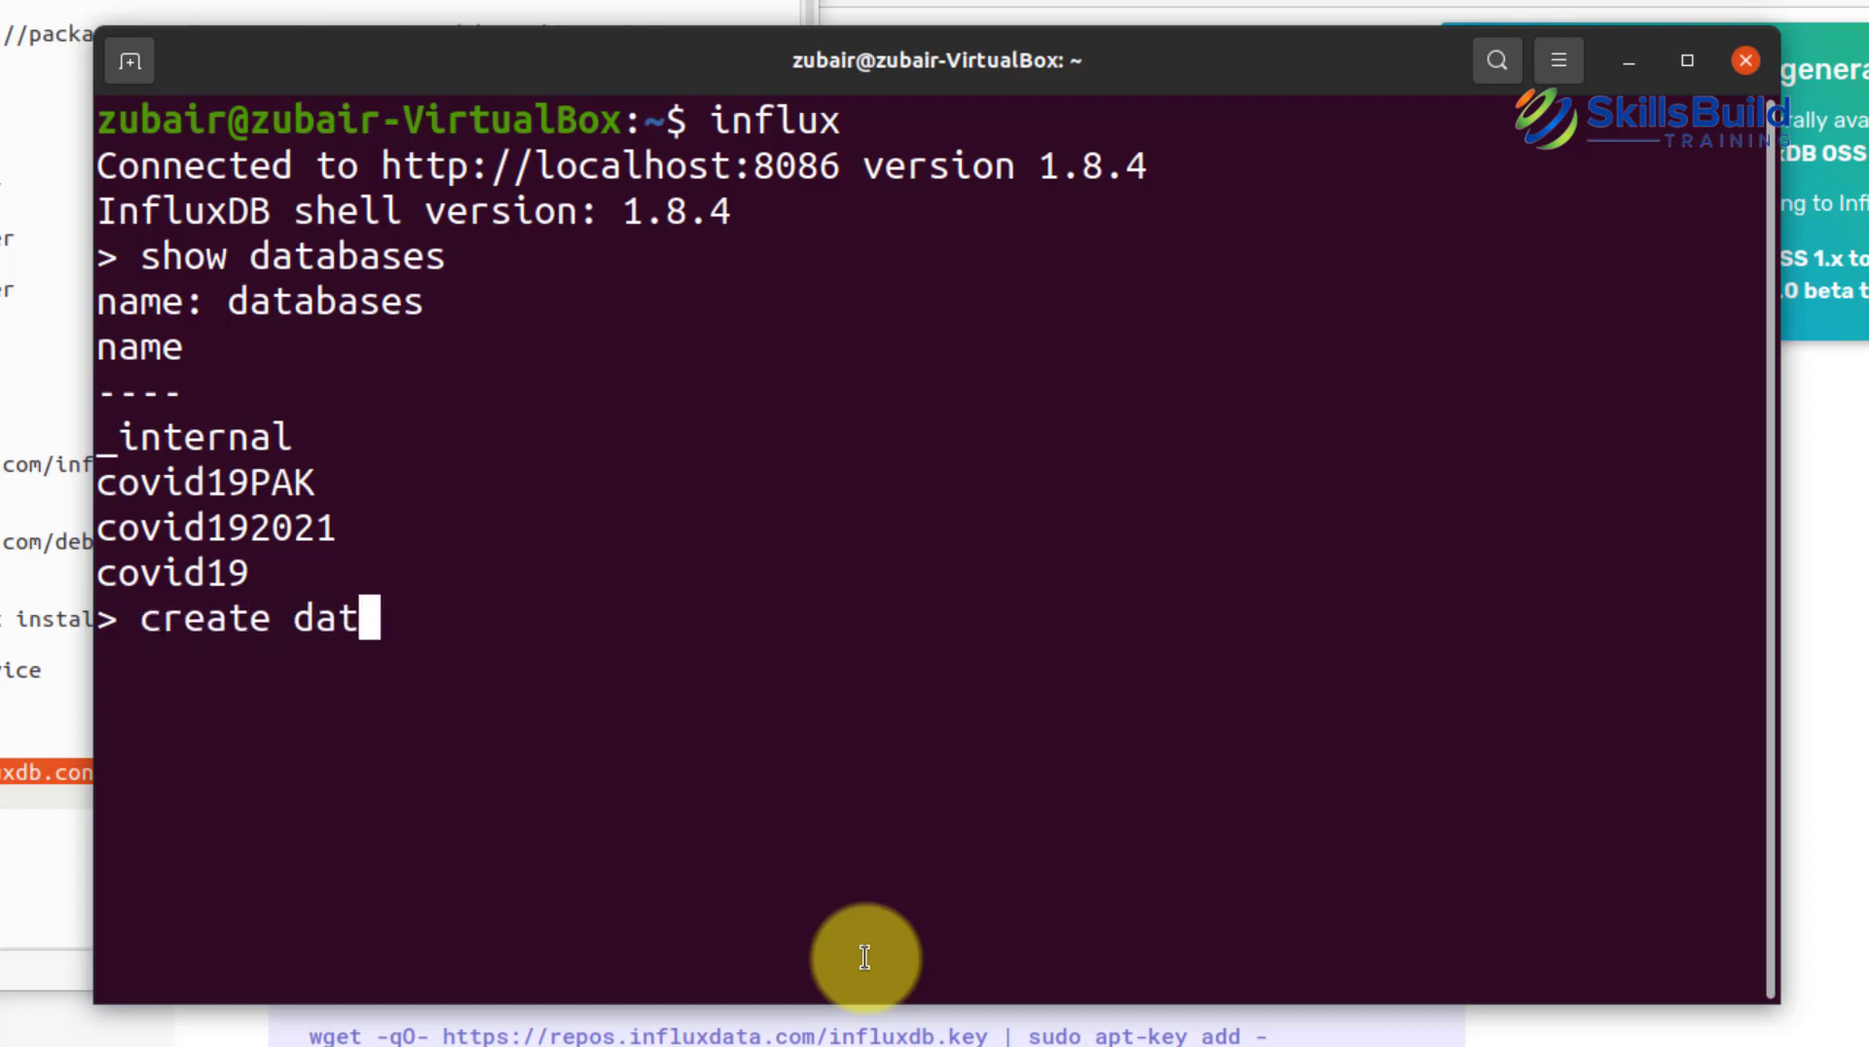
text(abase coro)
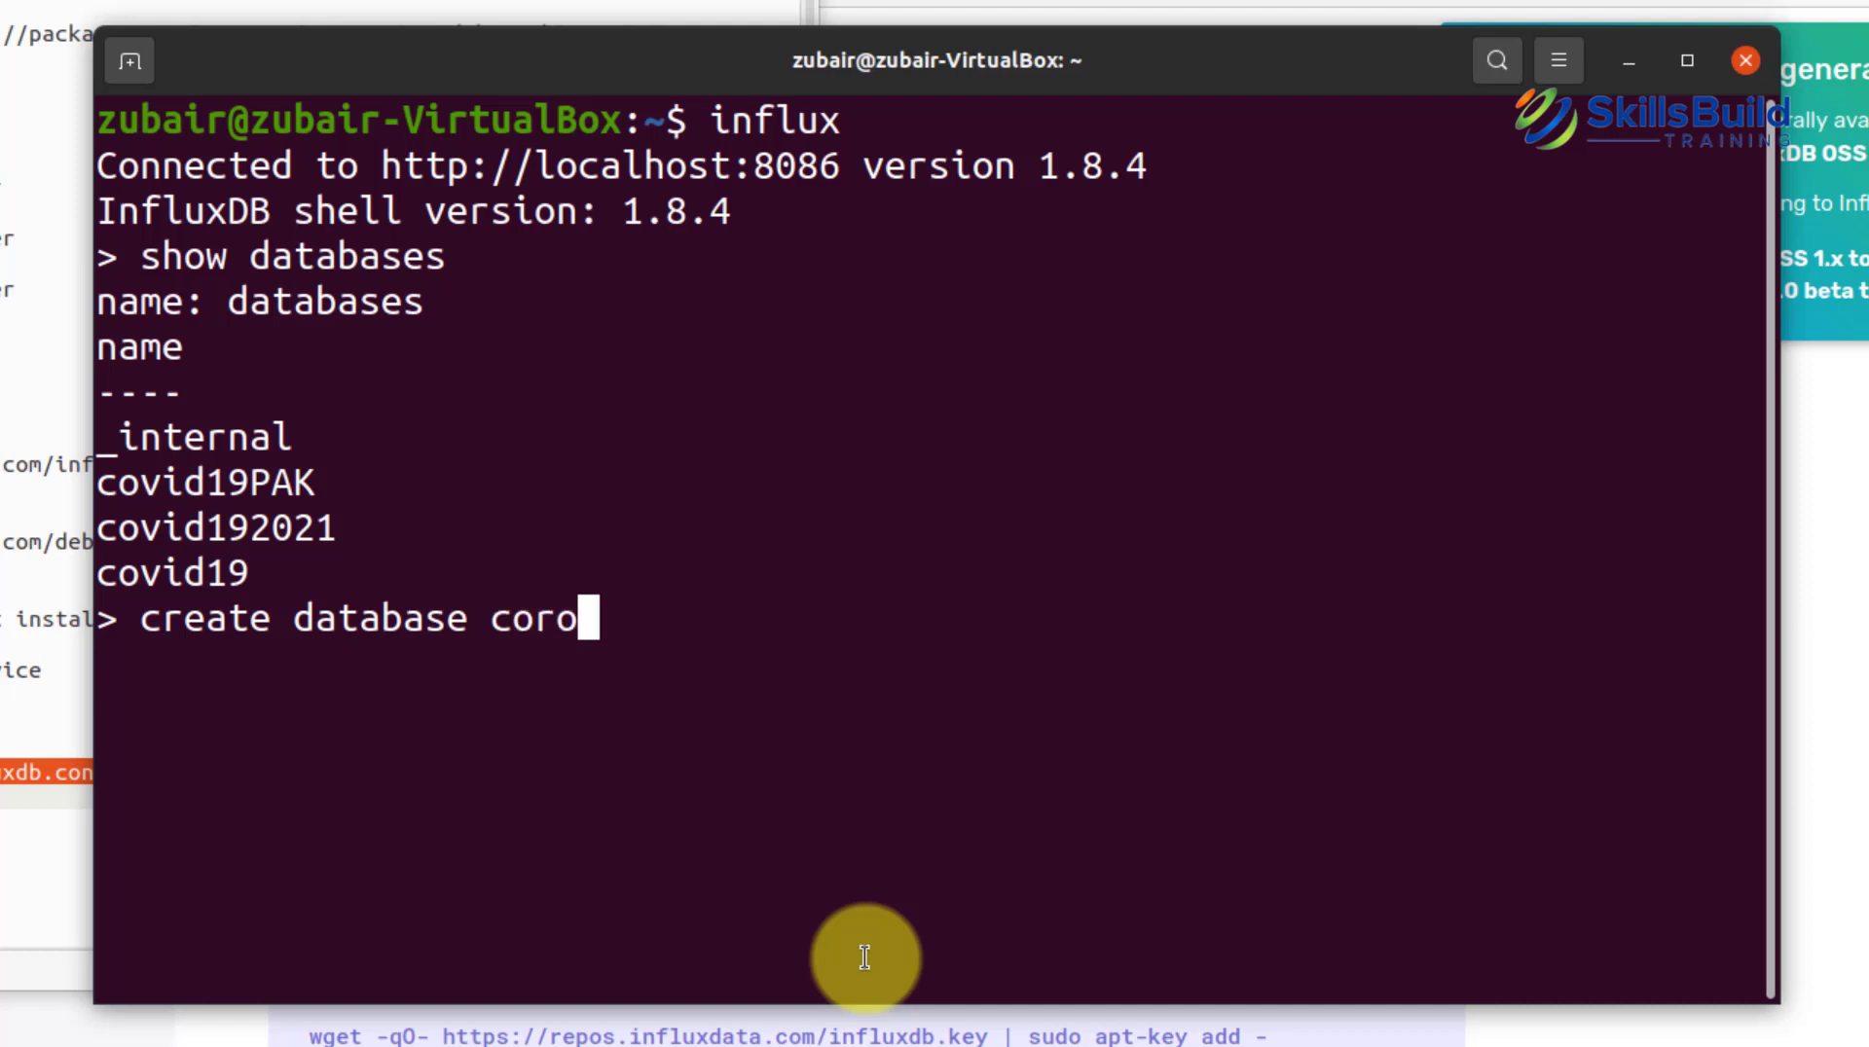
text(na19)
key(Return)
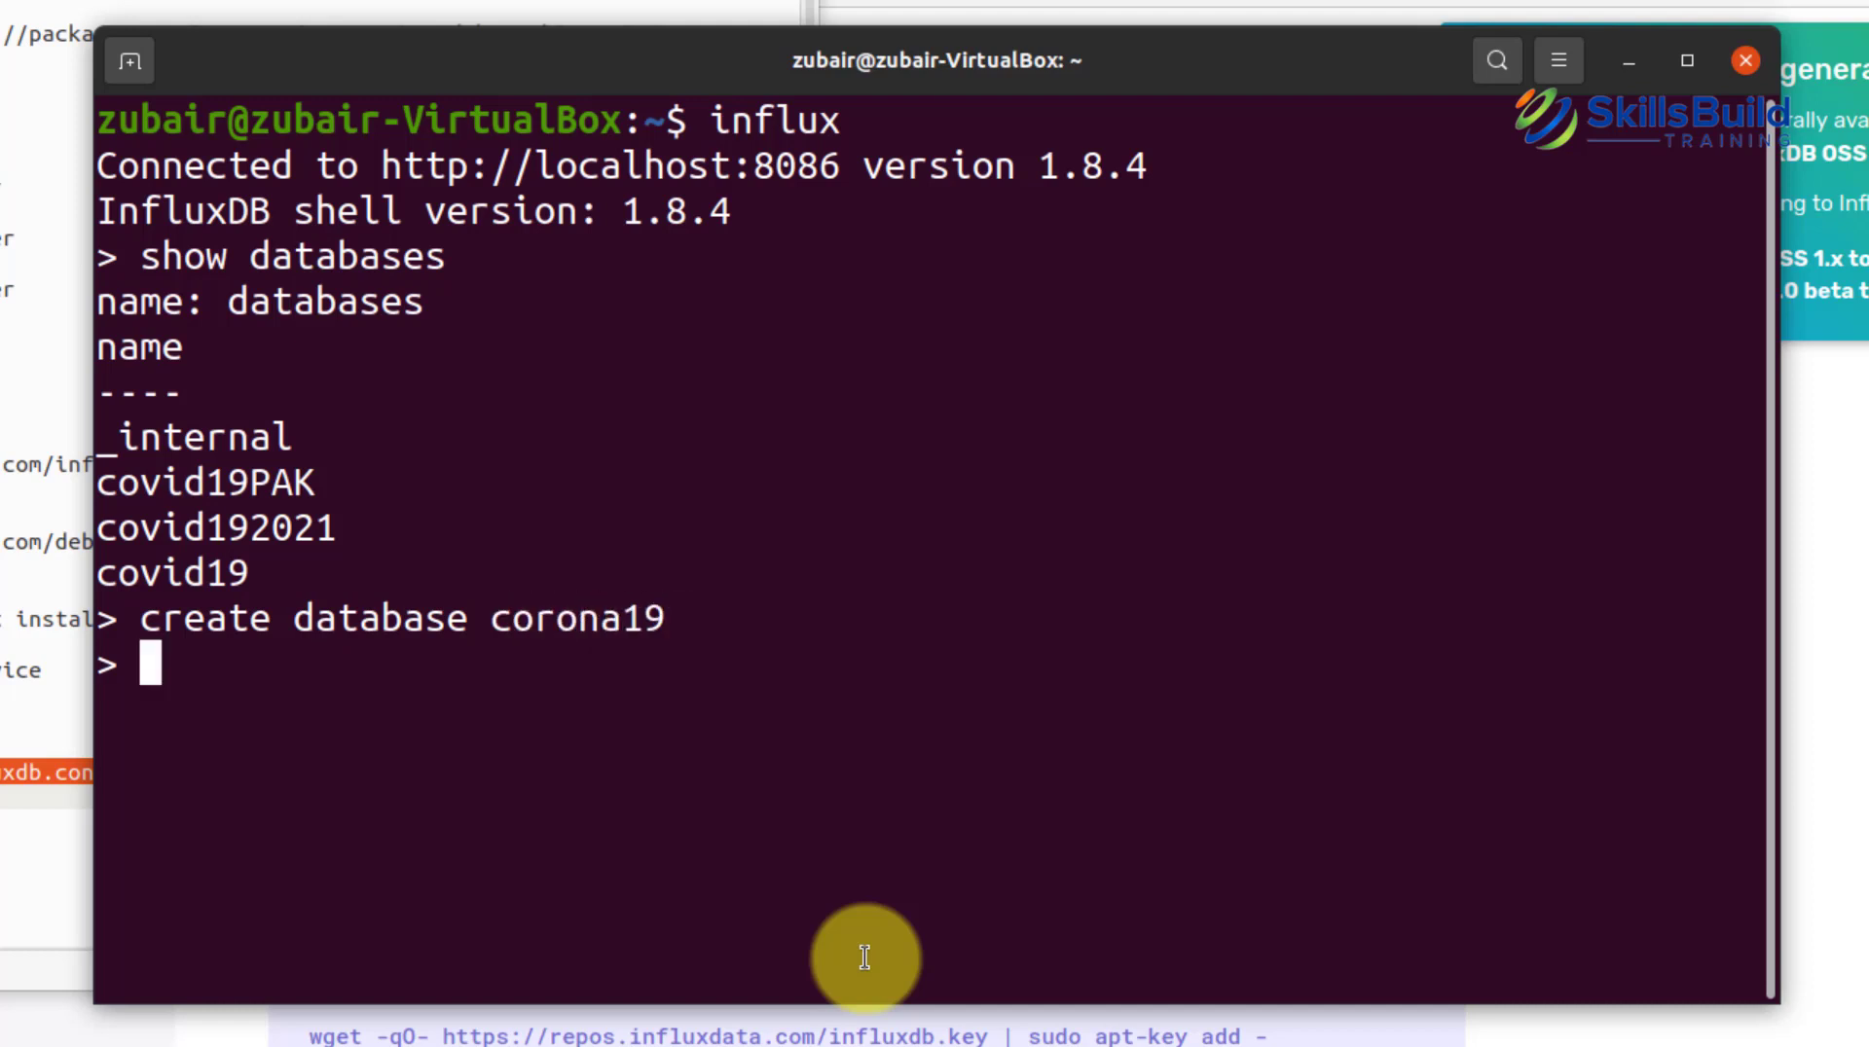
text(show databases)
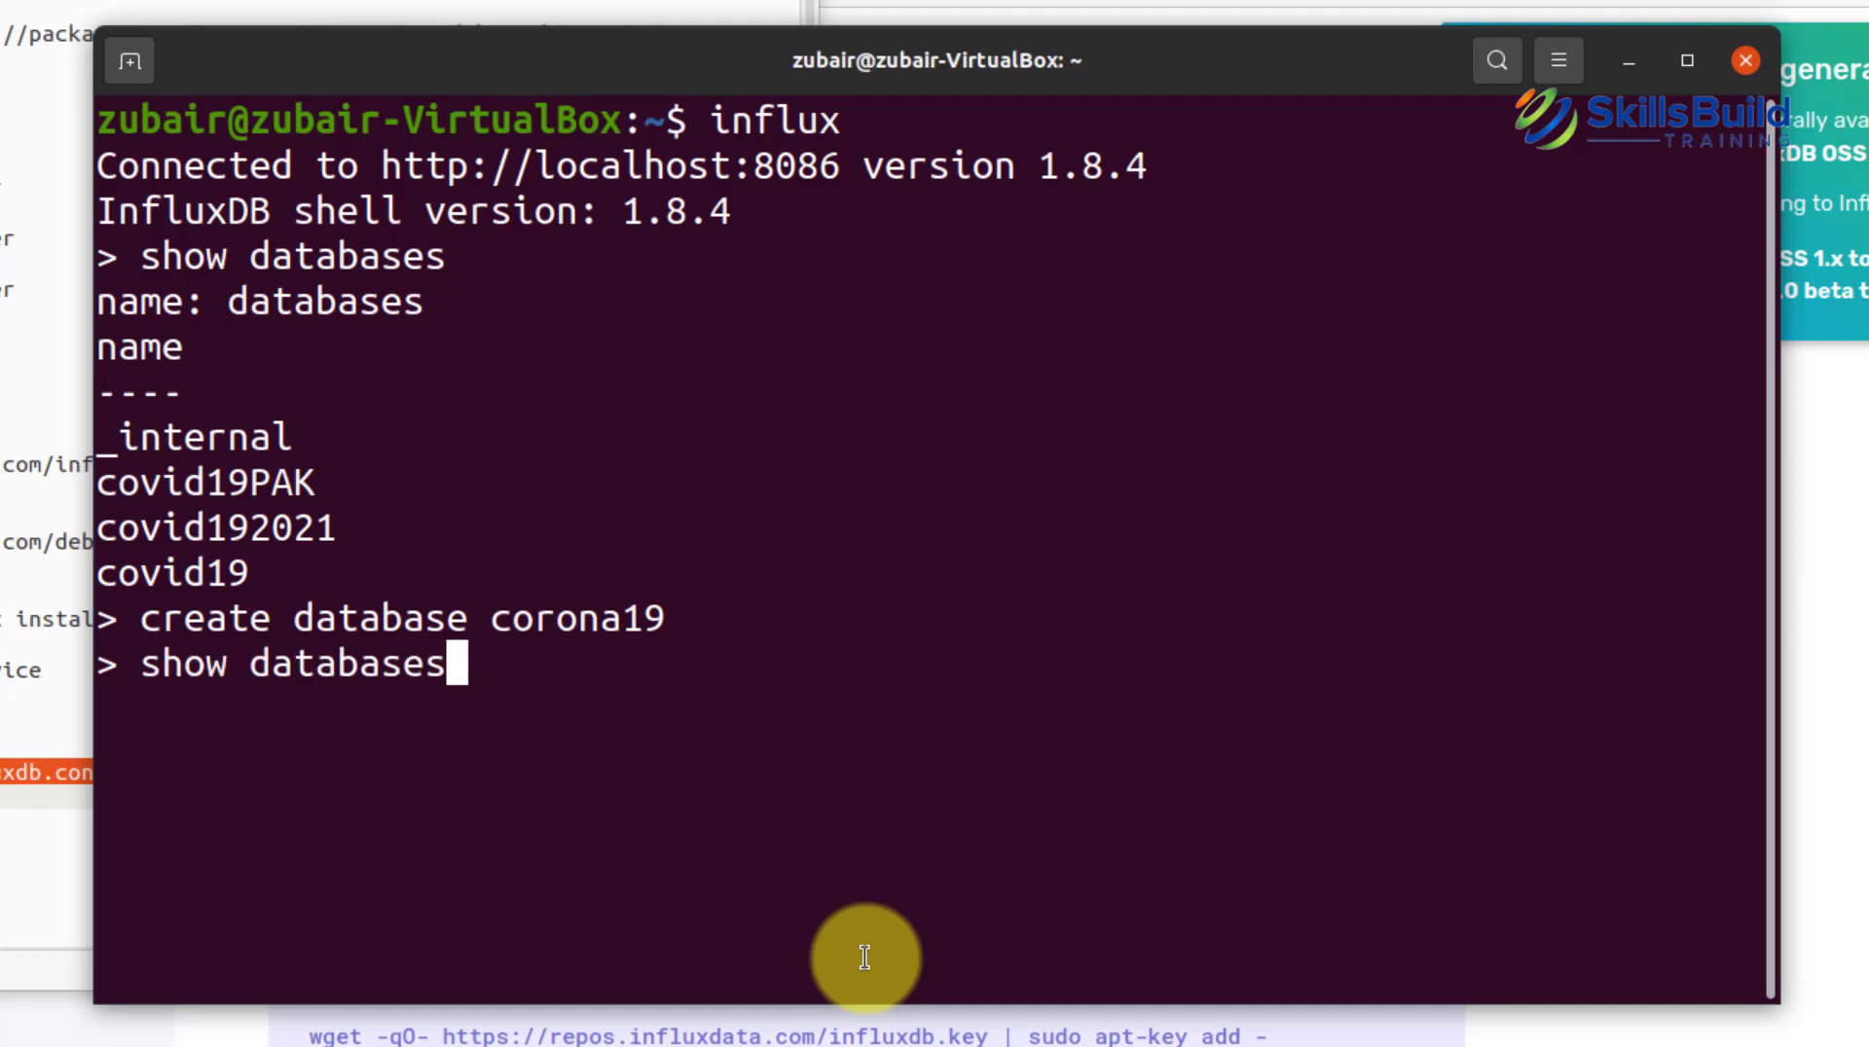
key(Return)
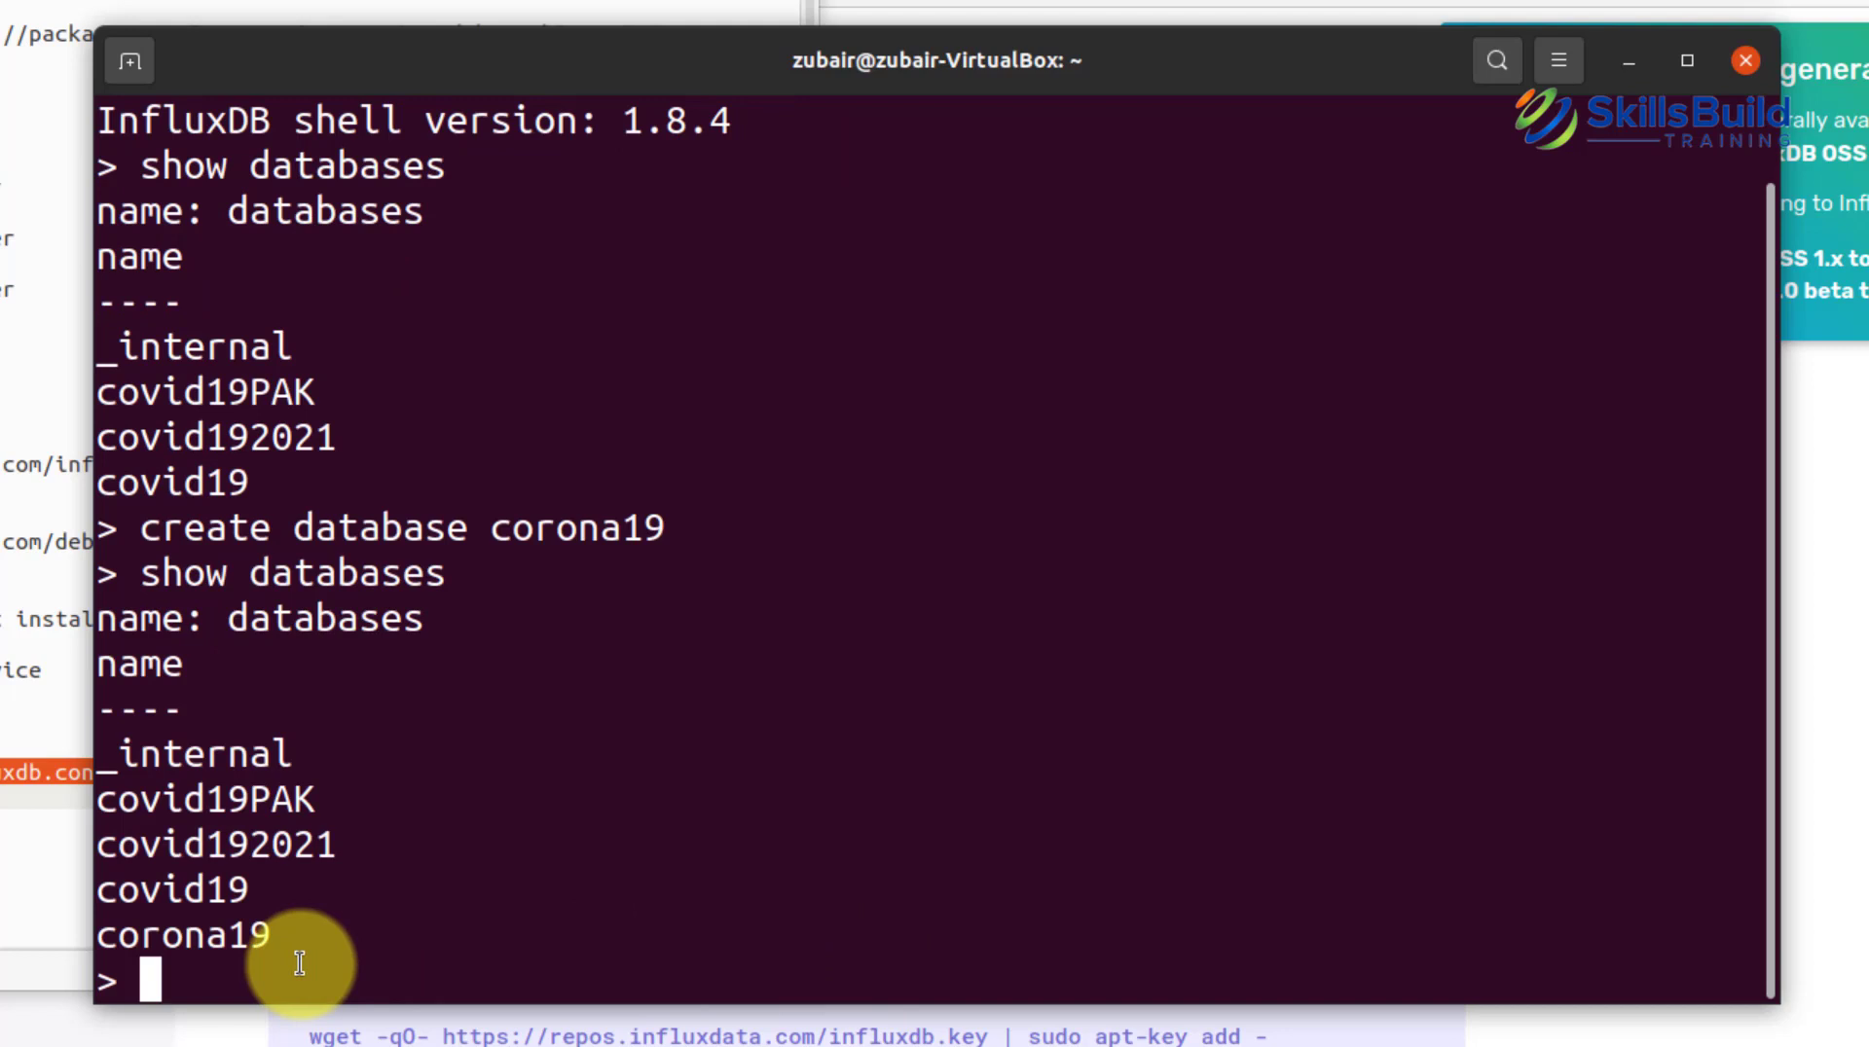
Step: Select corona19 as the active database in the InfluxDB shell with use corona19
drag(277, 941, 94, 932)
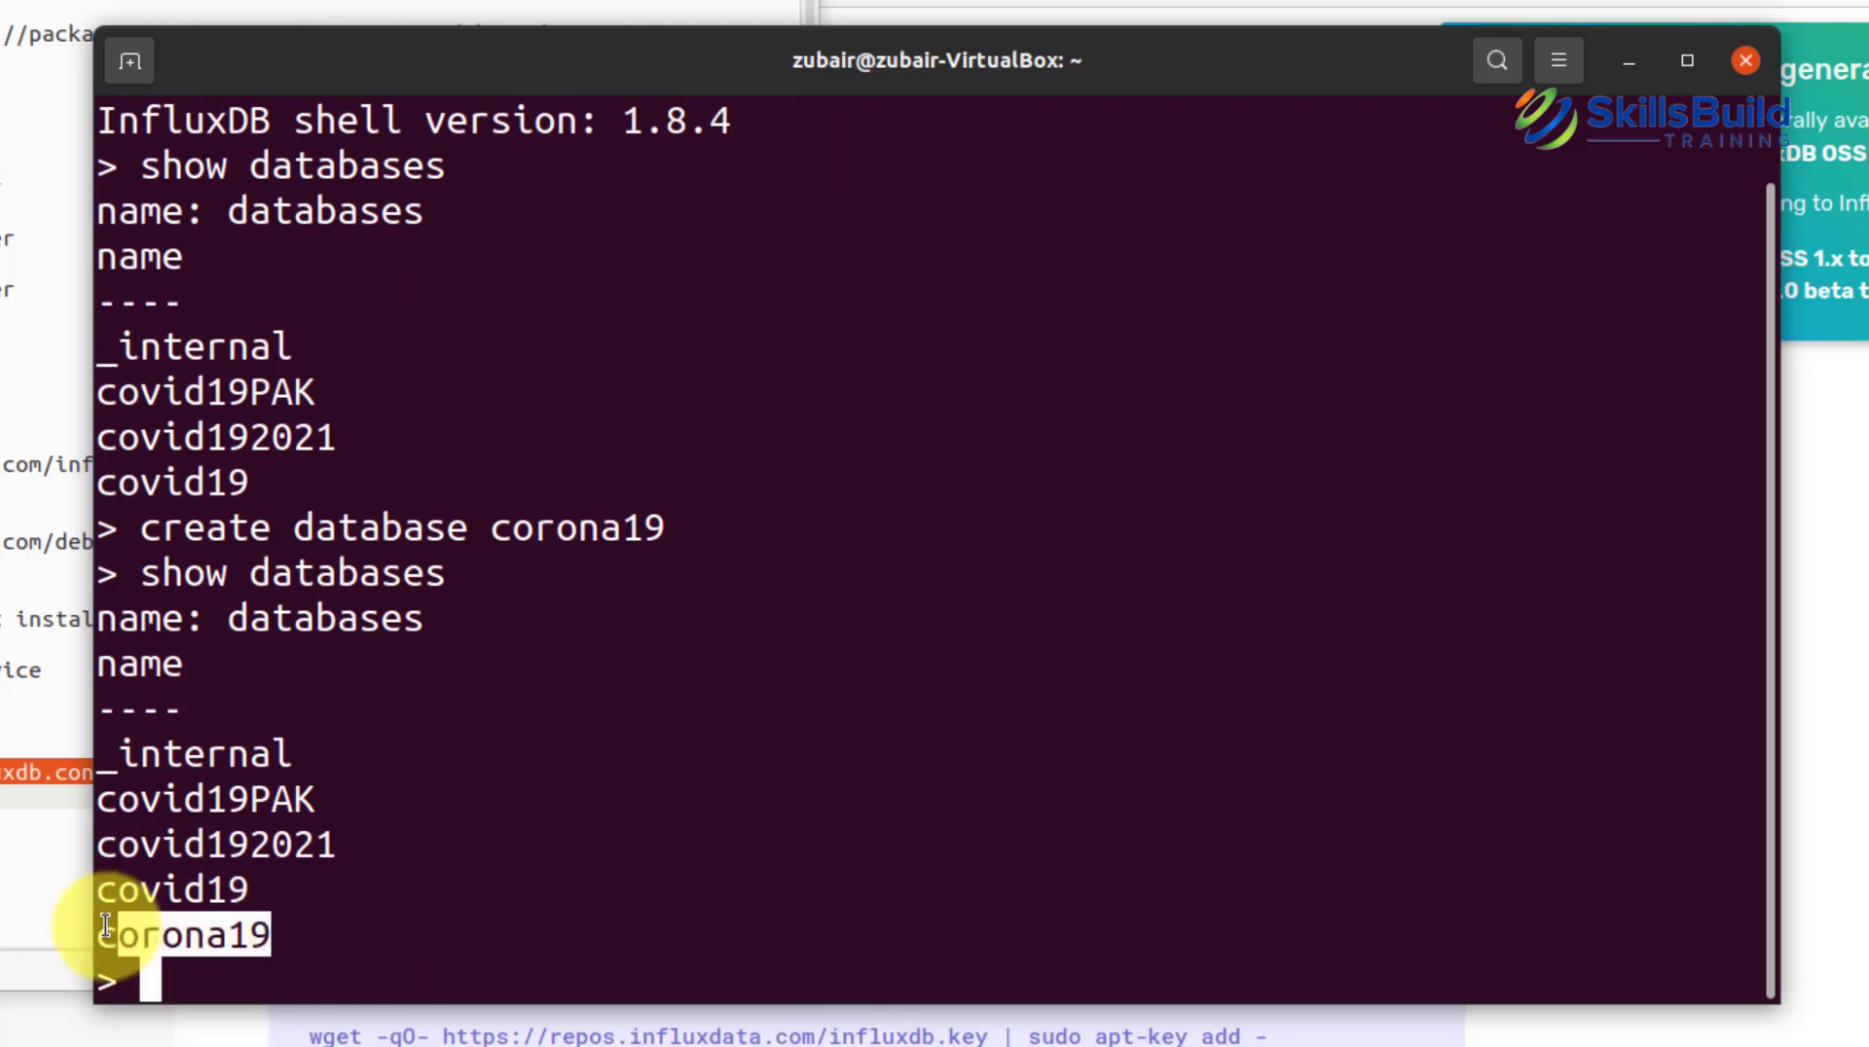
click(178, 978)
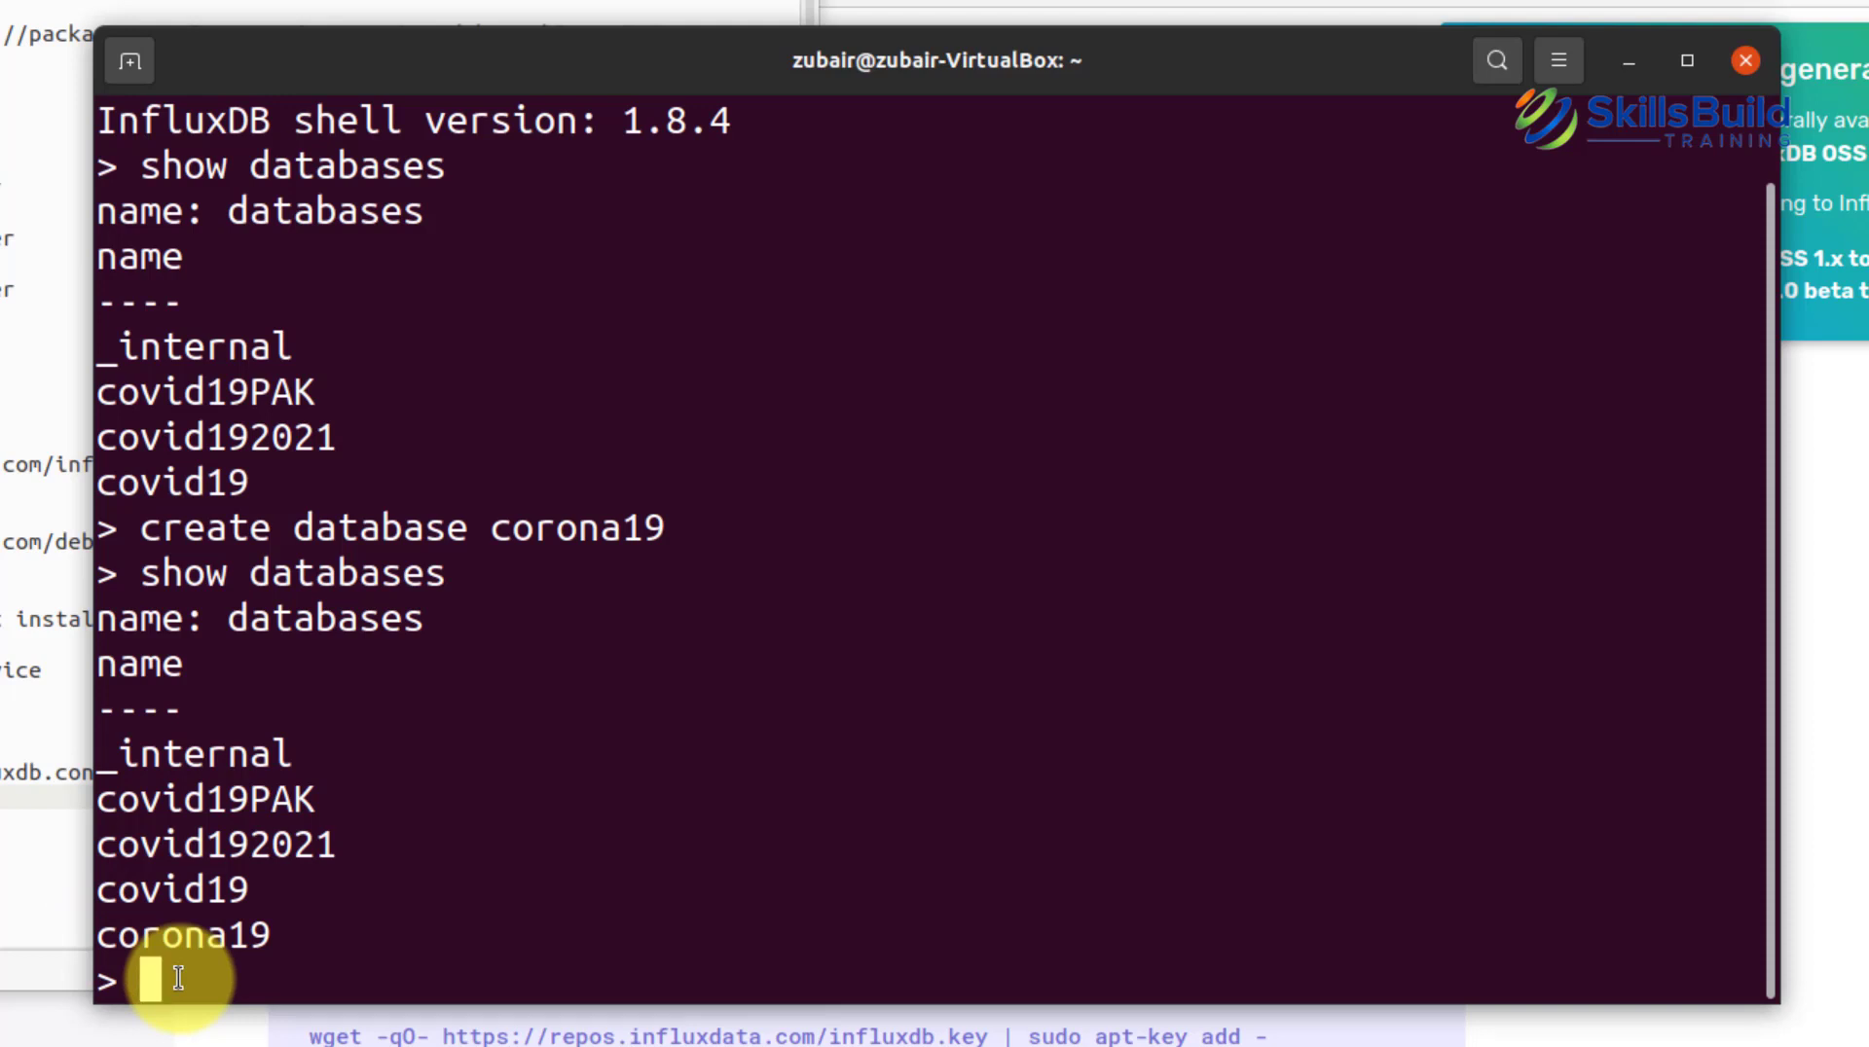
text(use corona19)
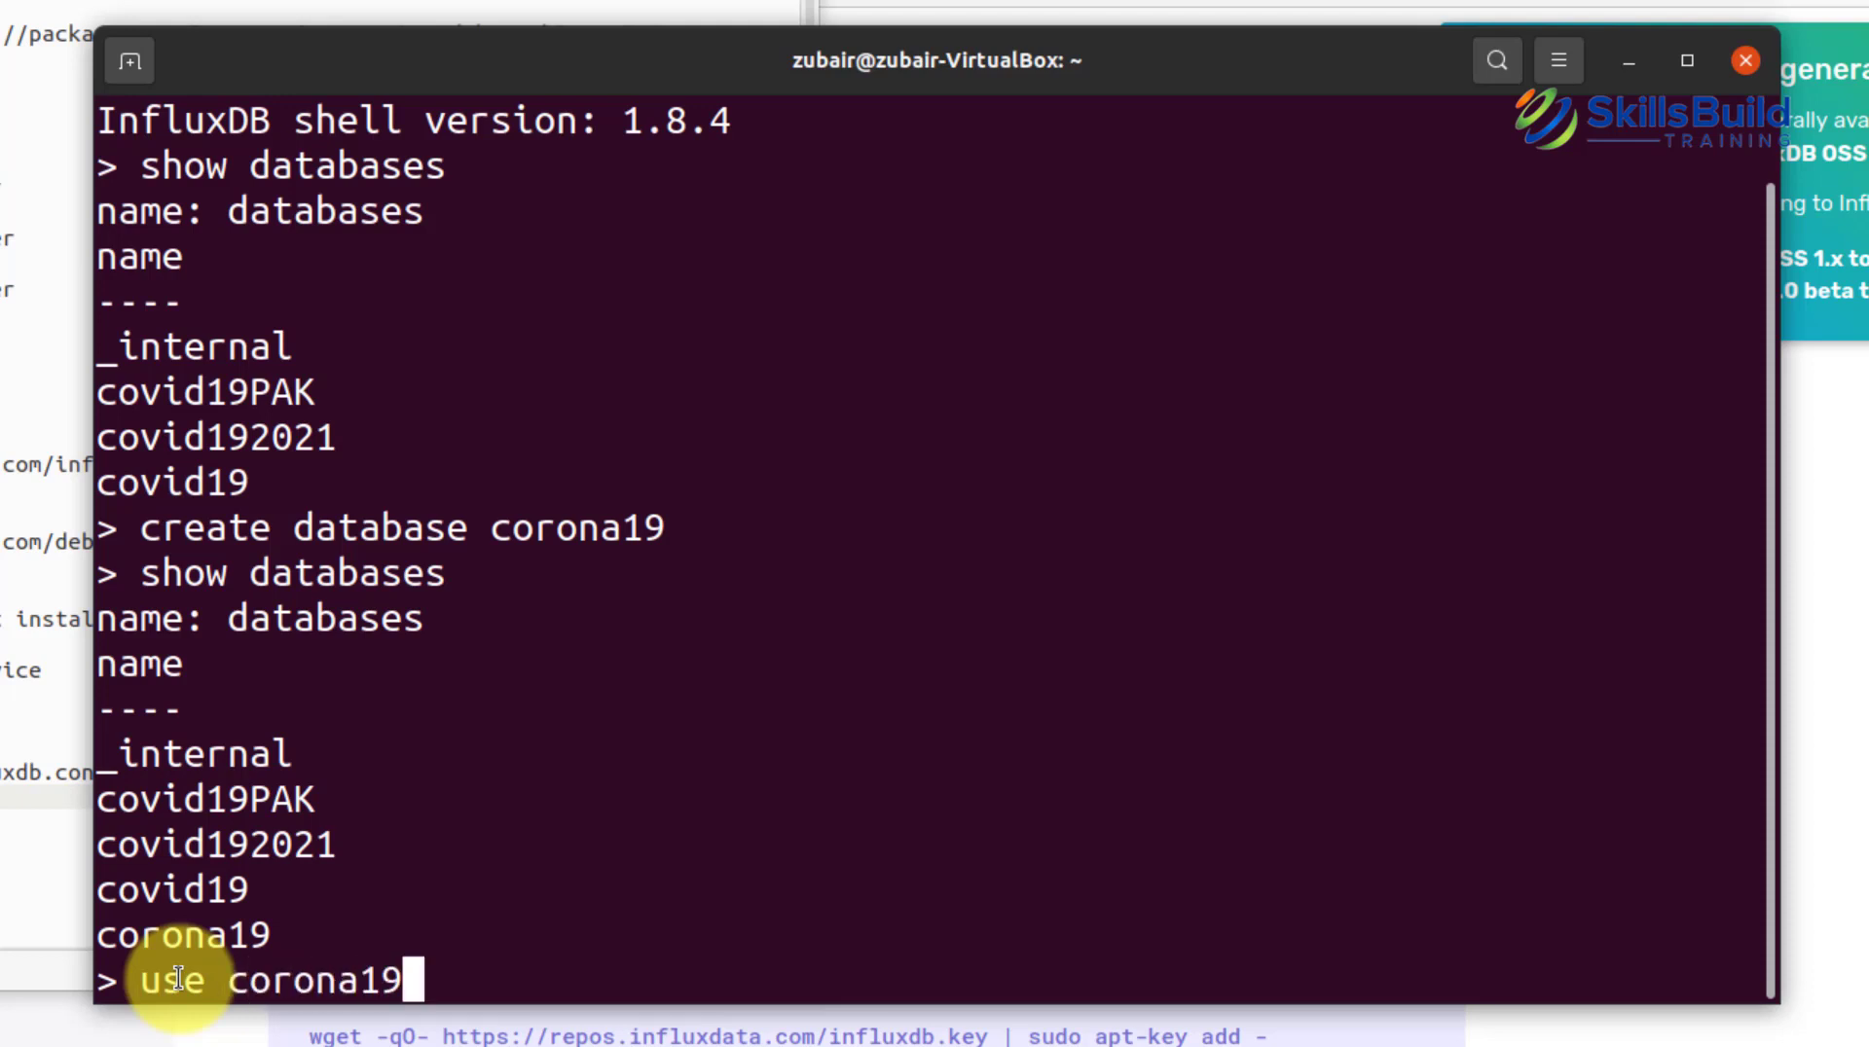
key(Return)
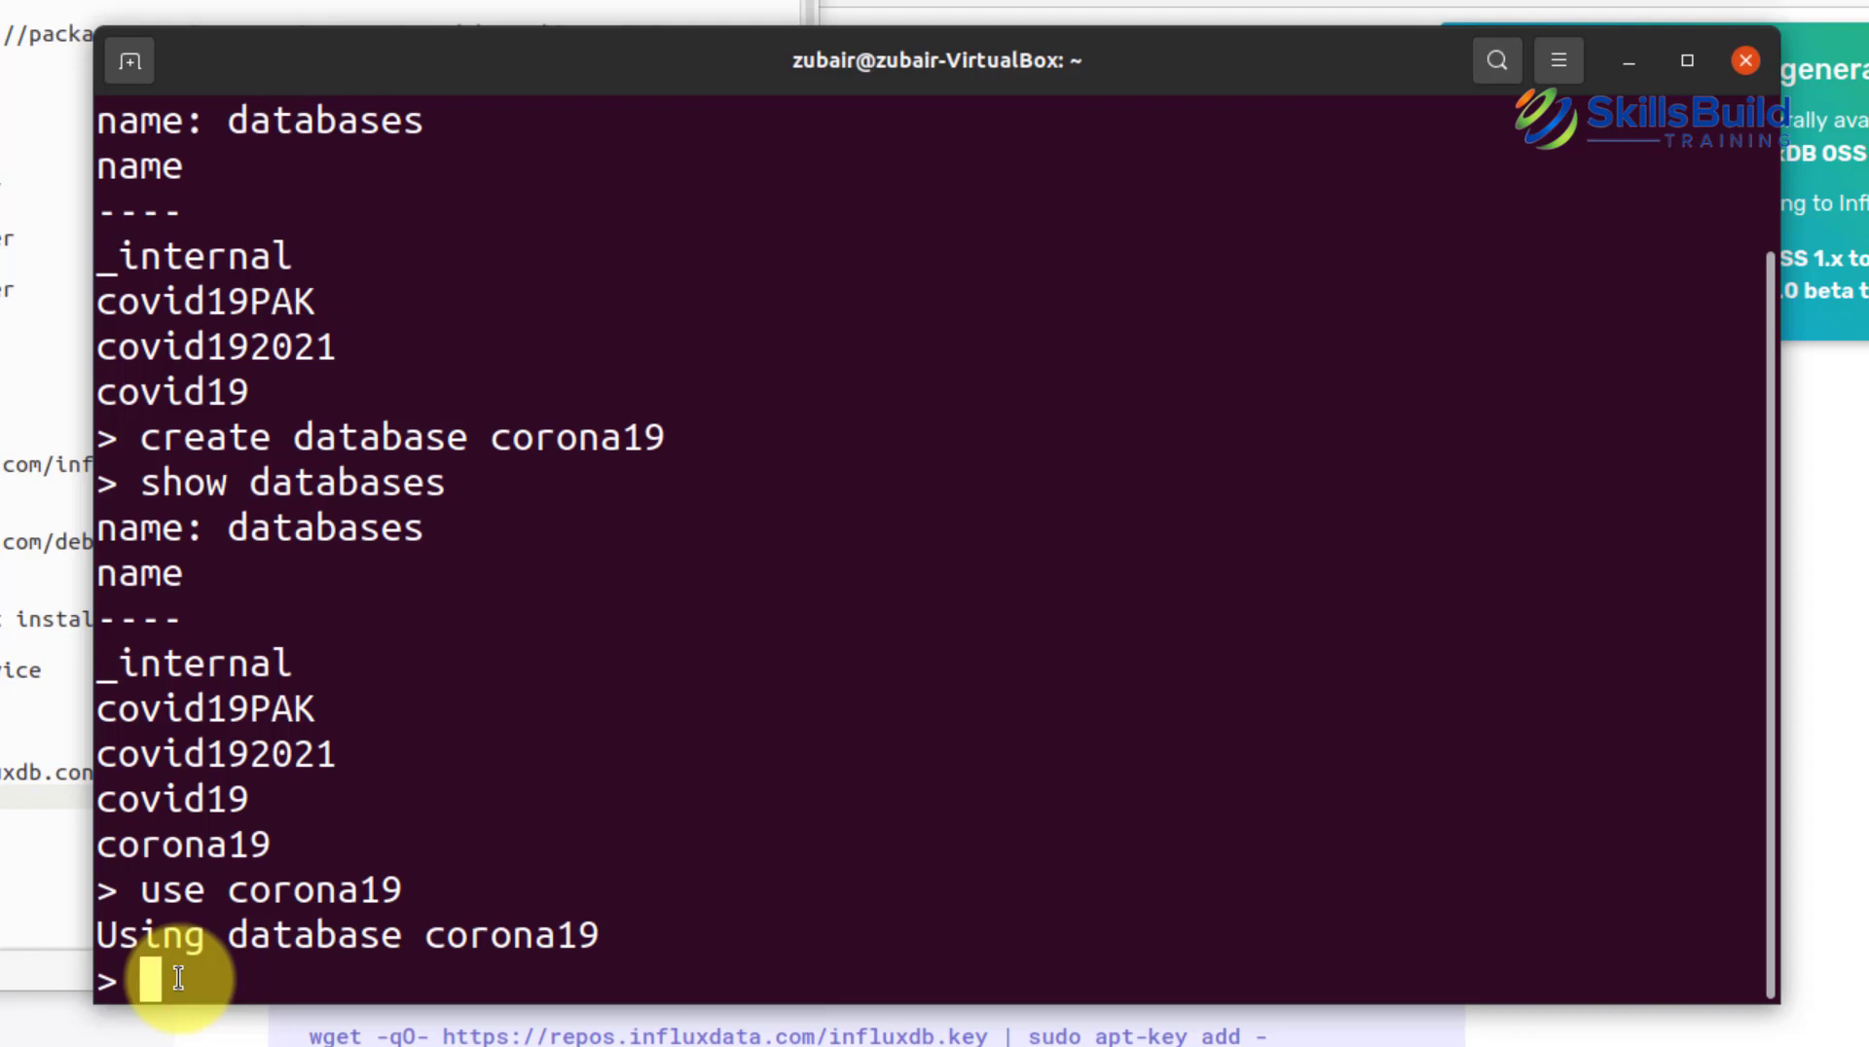
text(show)
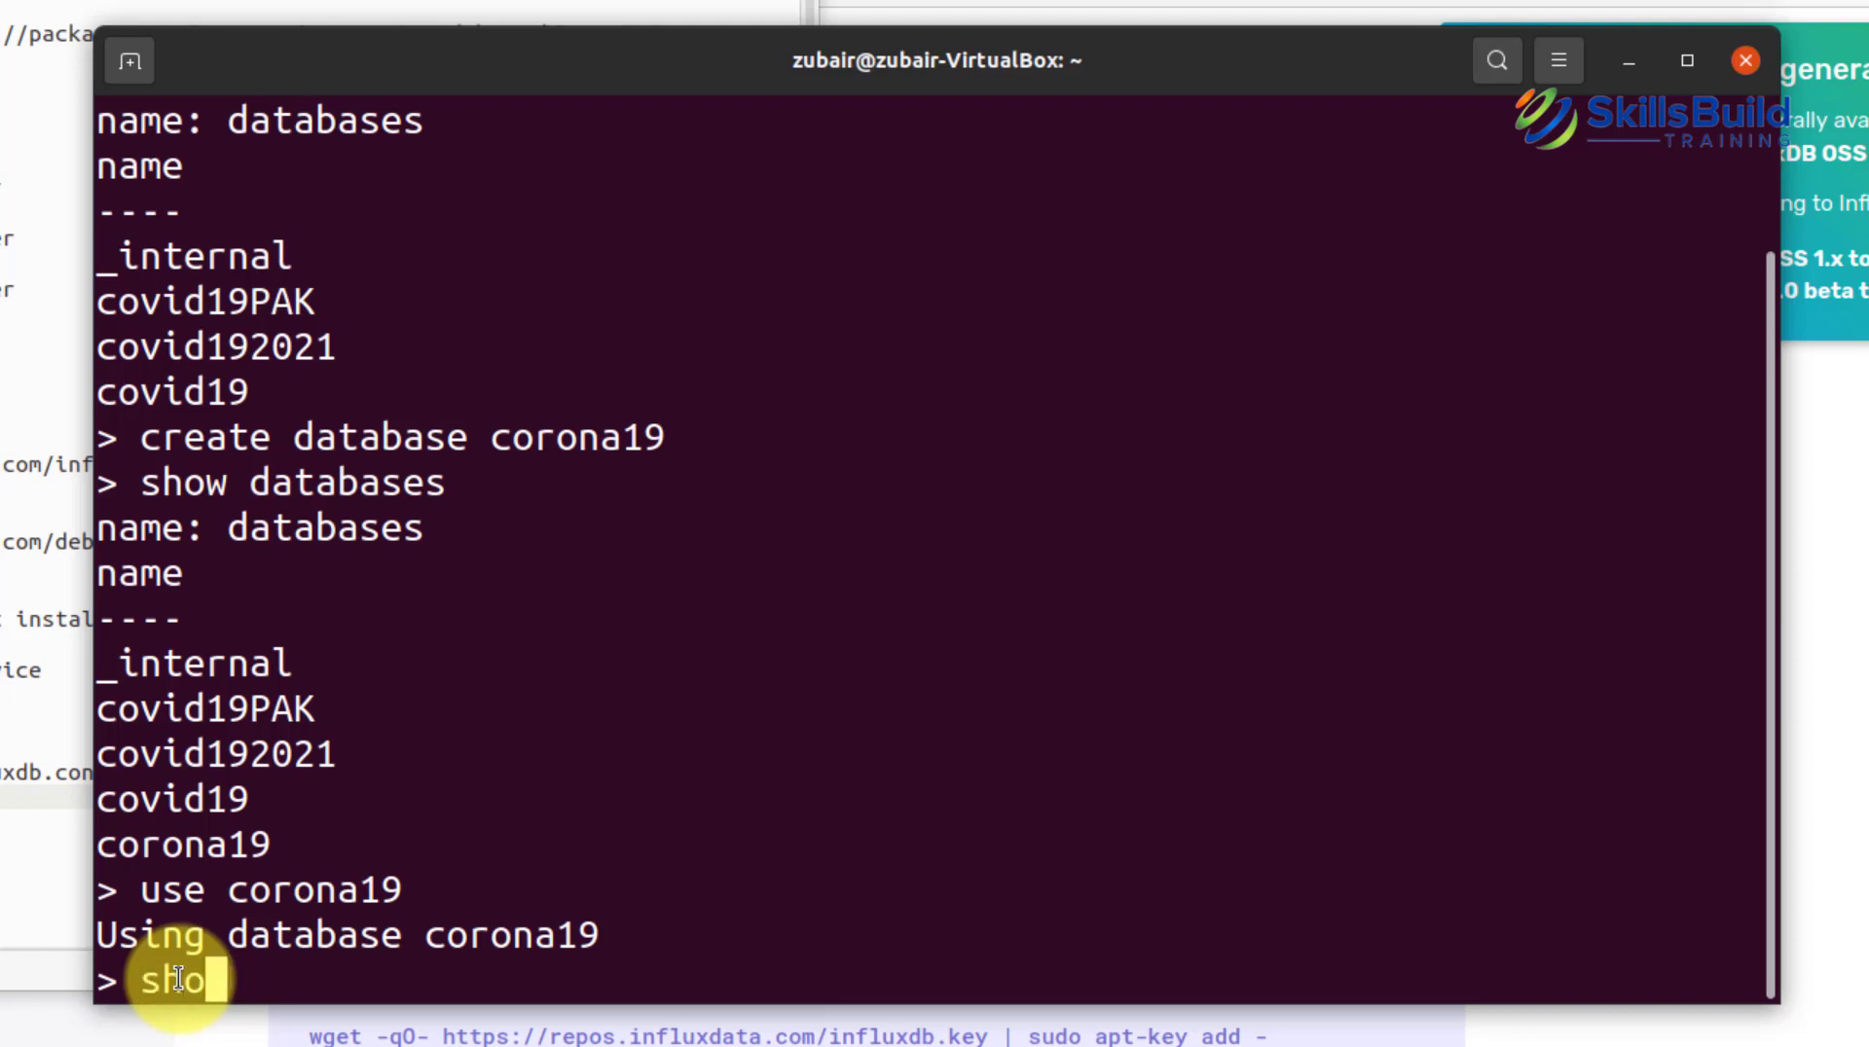
key(BackSpace)
key(BackSpace)
key(BackSpace)
key(BackSpace)
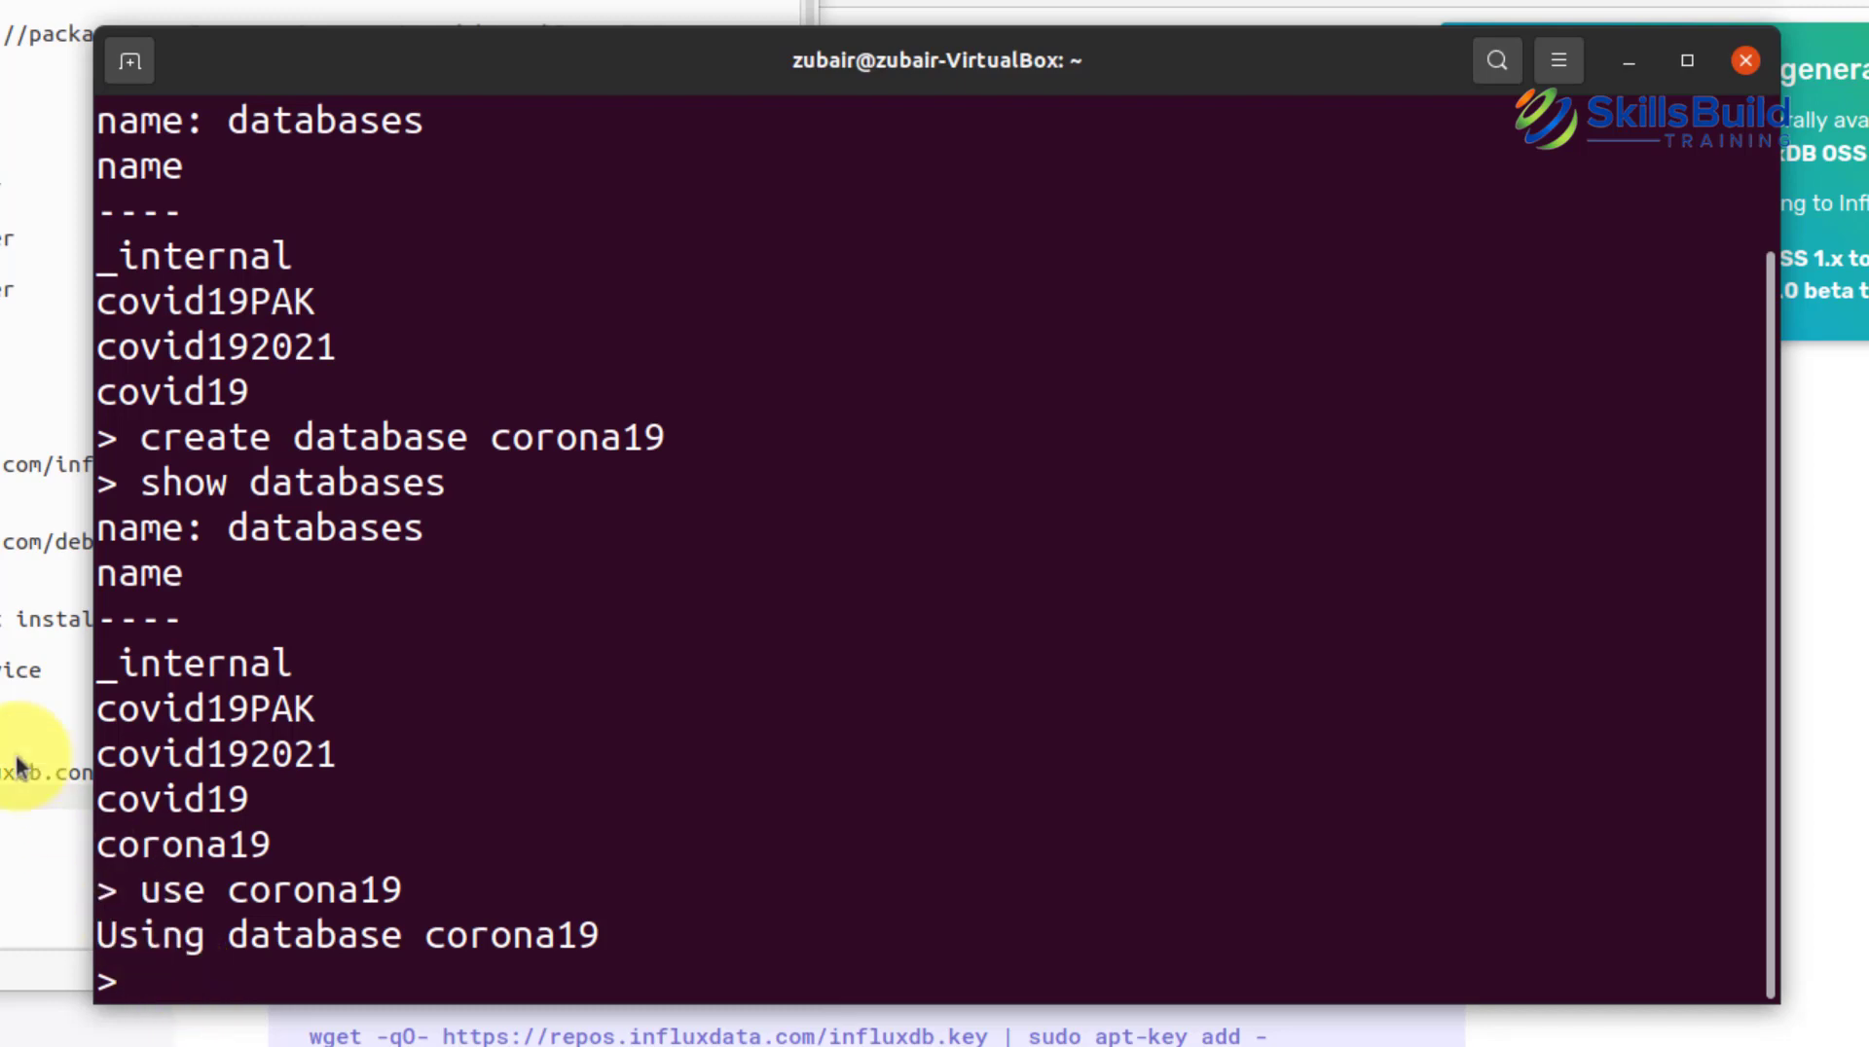
Step: Switch to Grafana in Firefox and add a new data source of type InfluxDB from the data source configuration
key(alt+Tab)
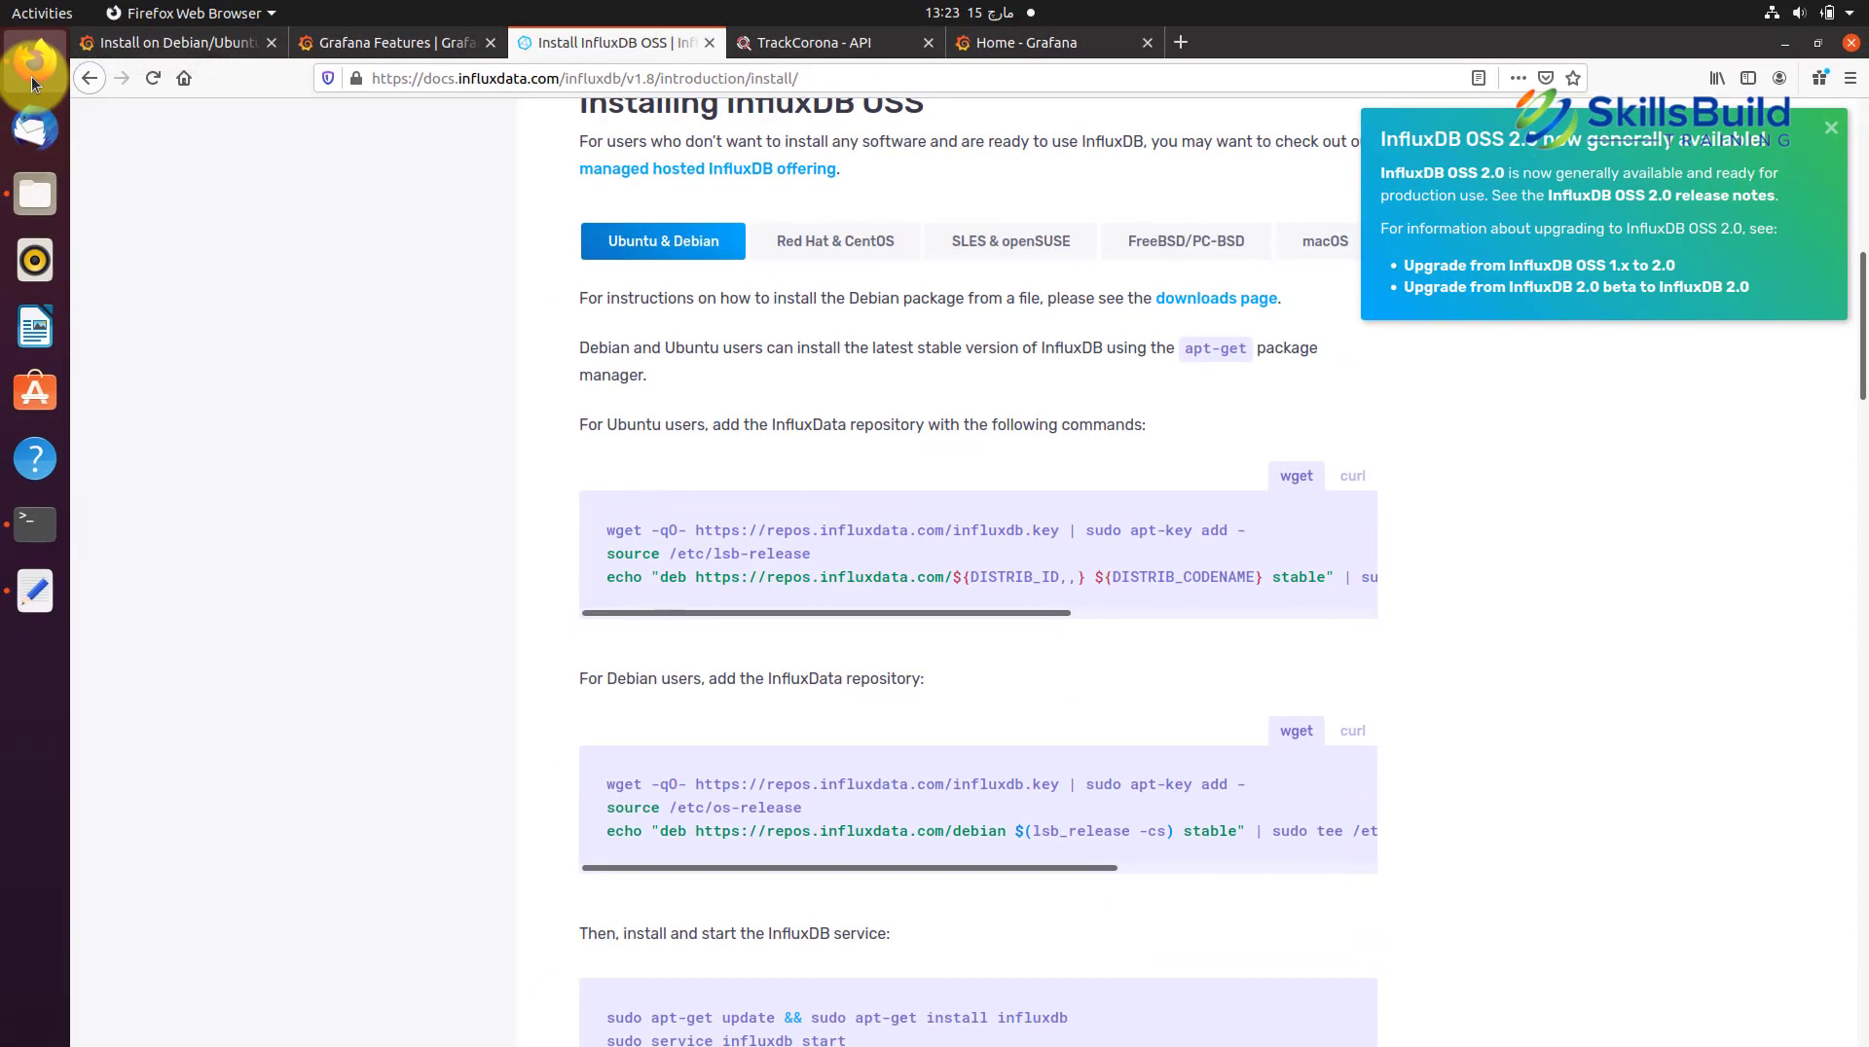
click(1065, 44)
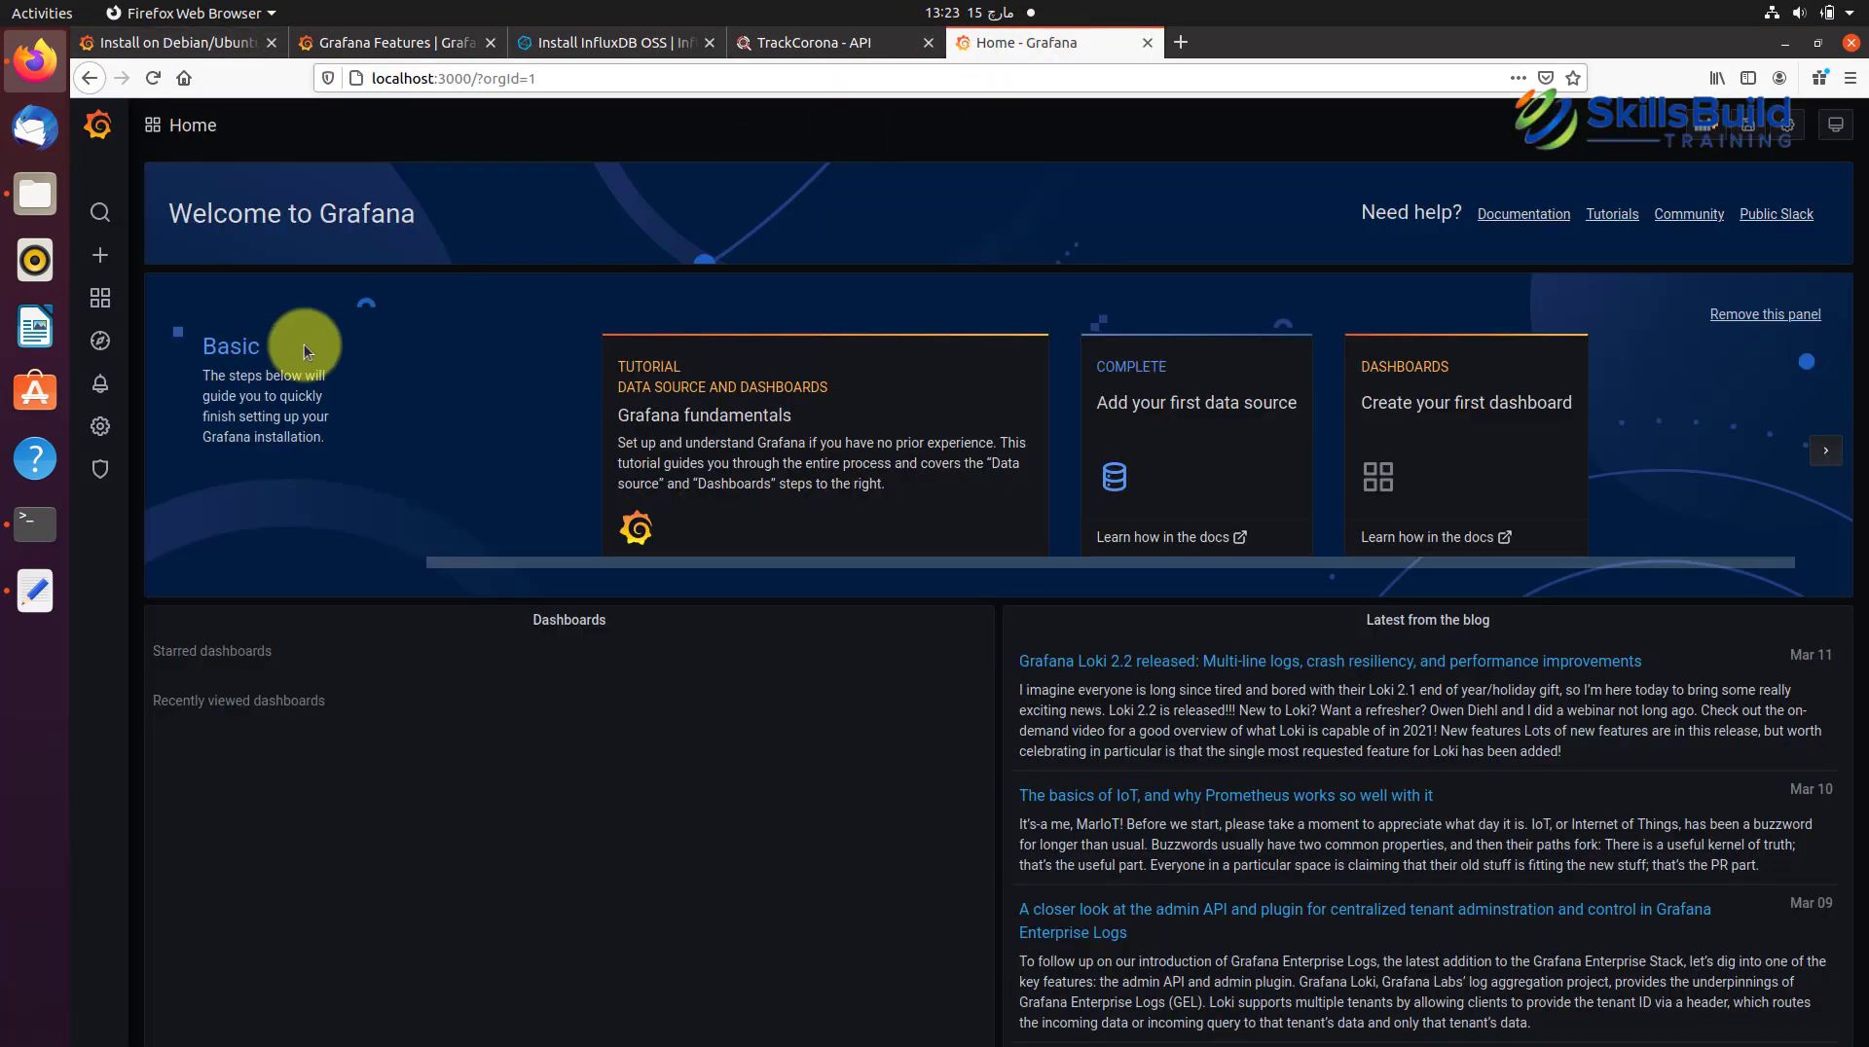
mouse_move(90, 434)
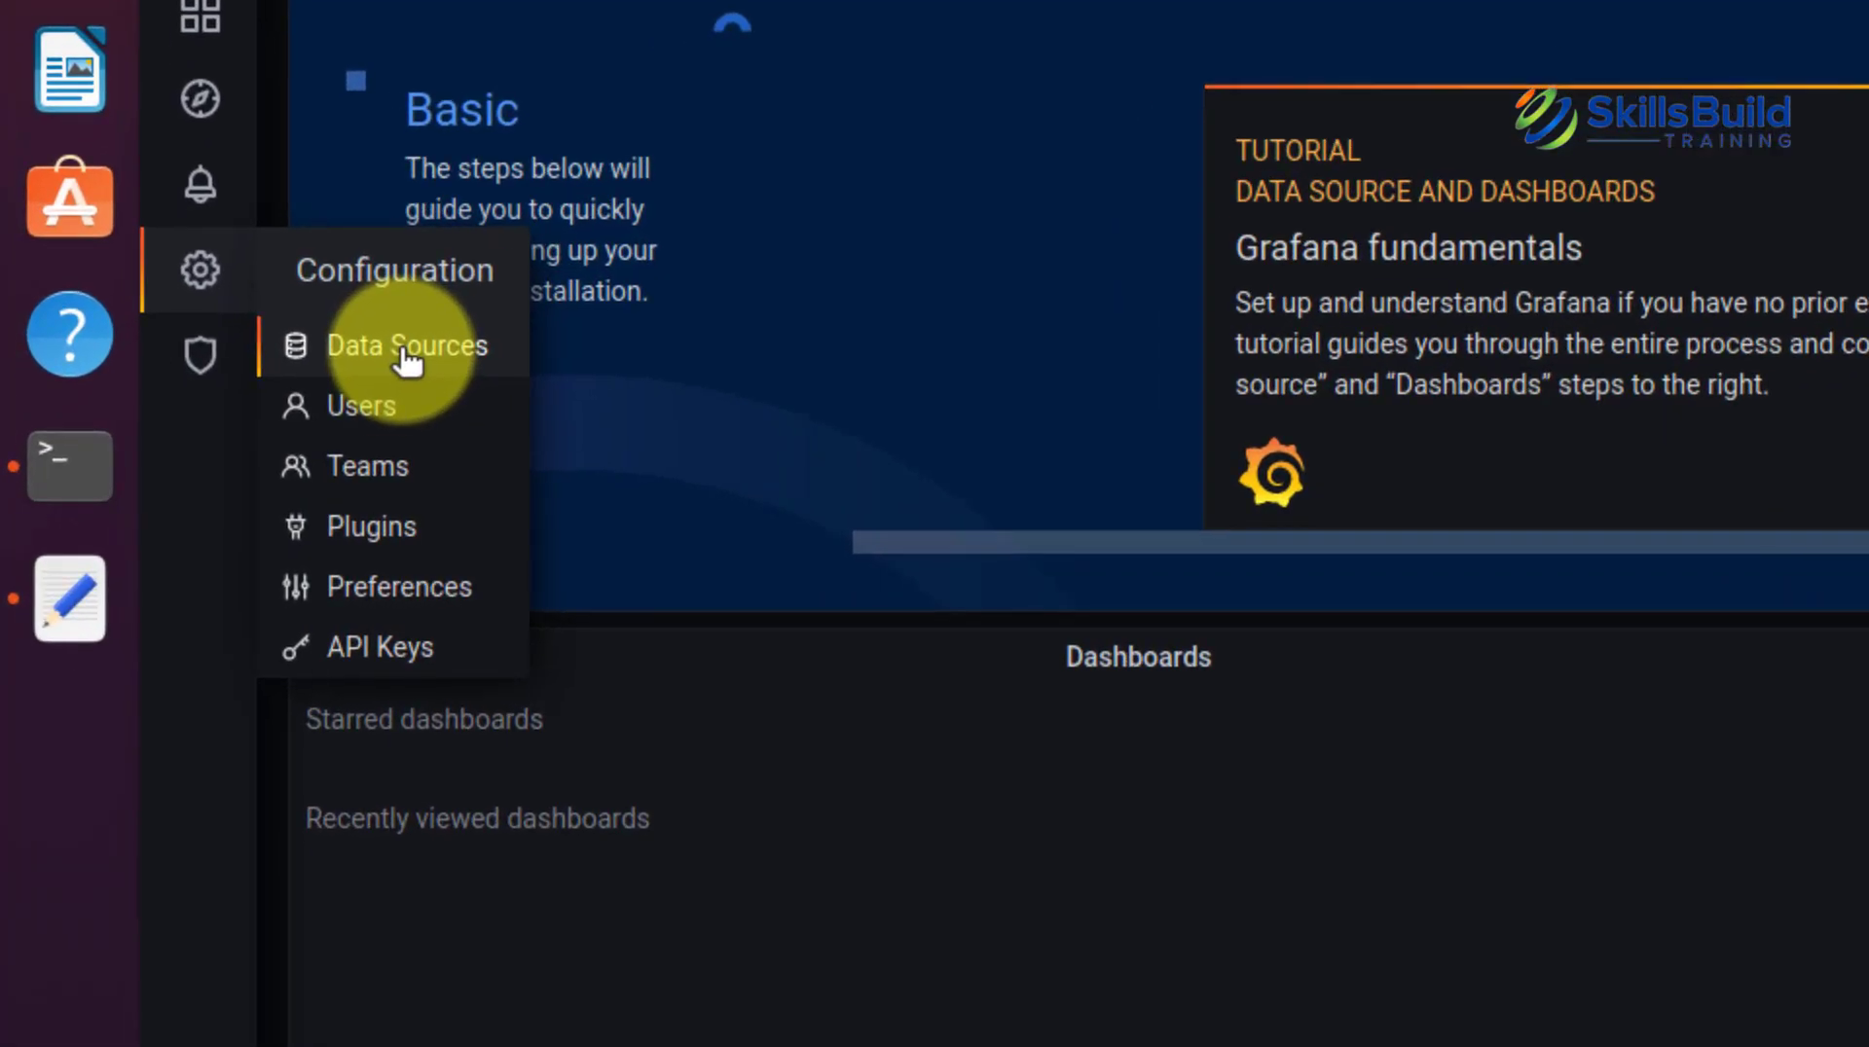
click(404, 353)
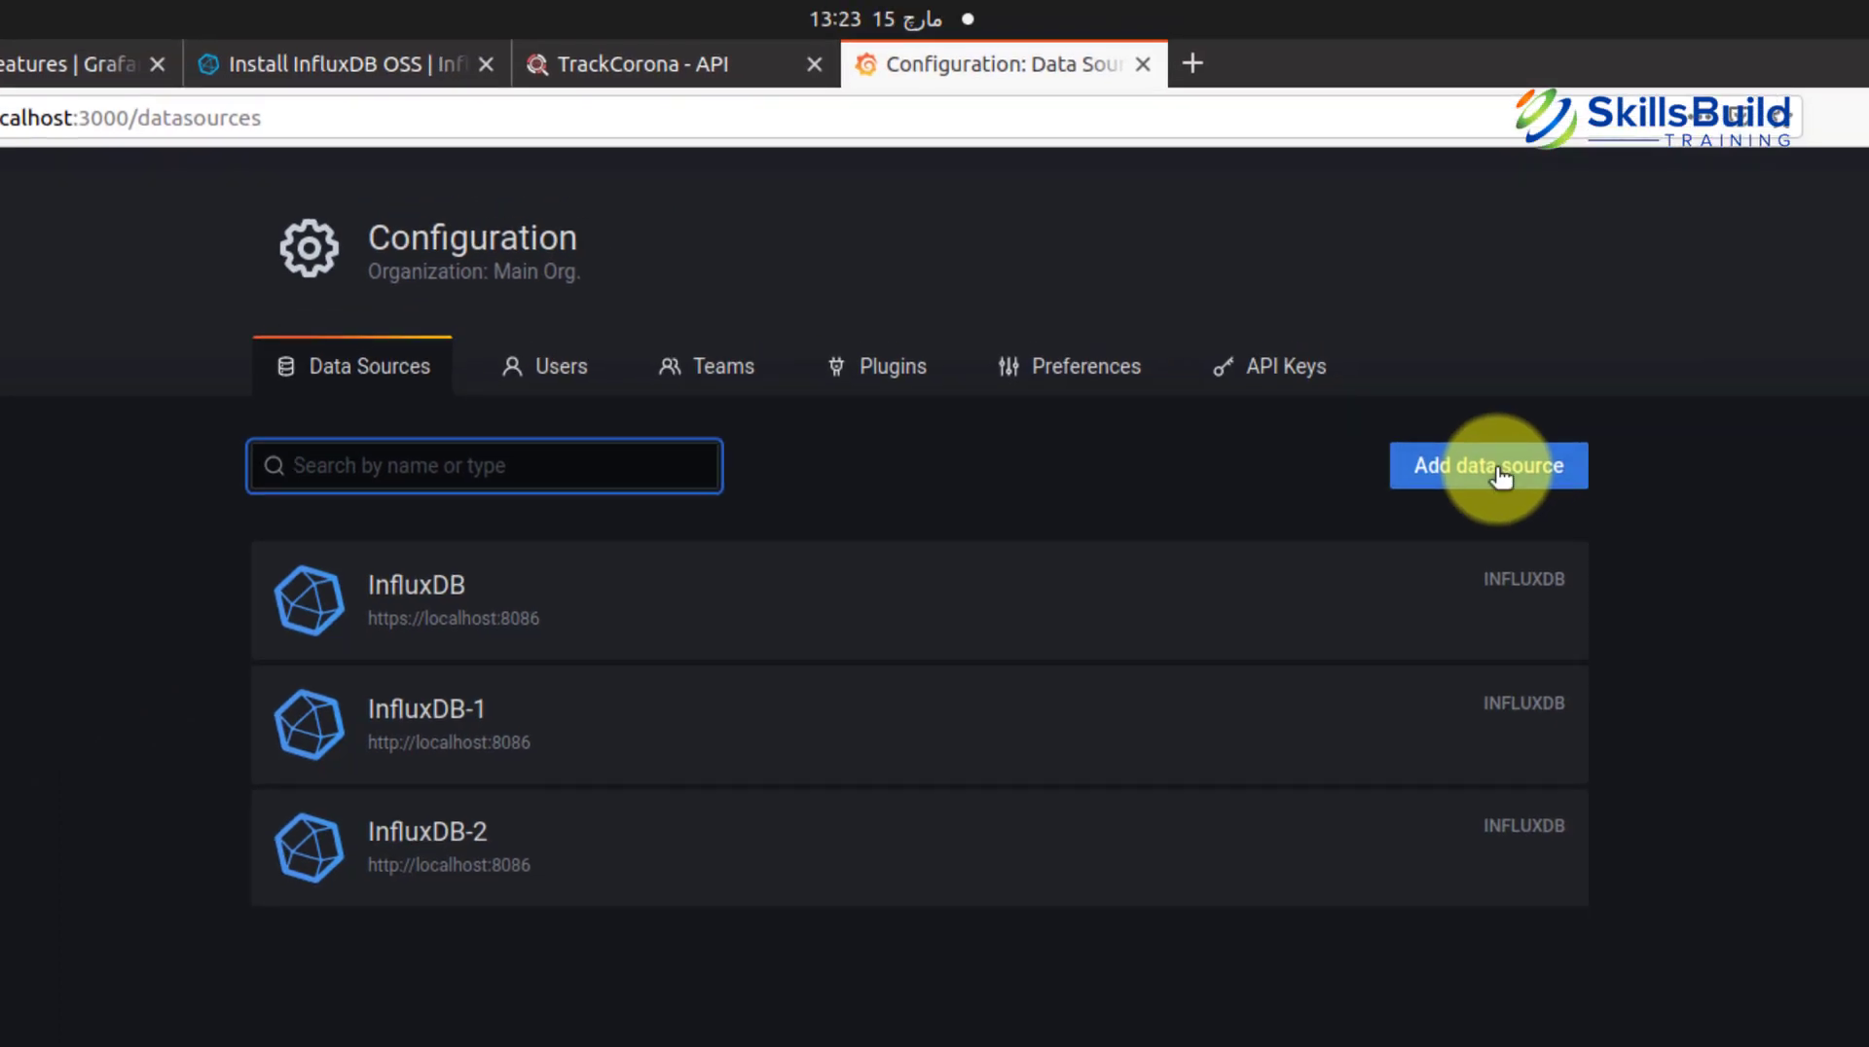
click(1500, 475)
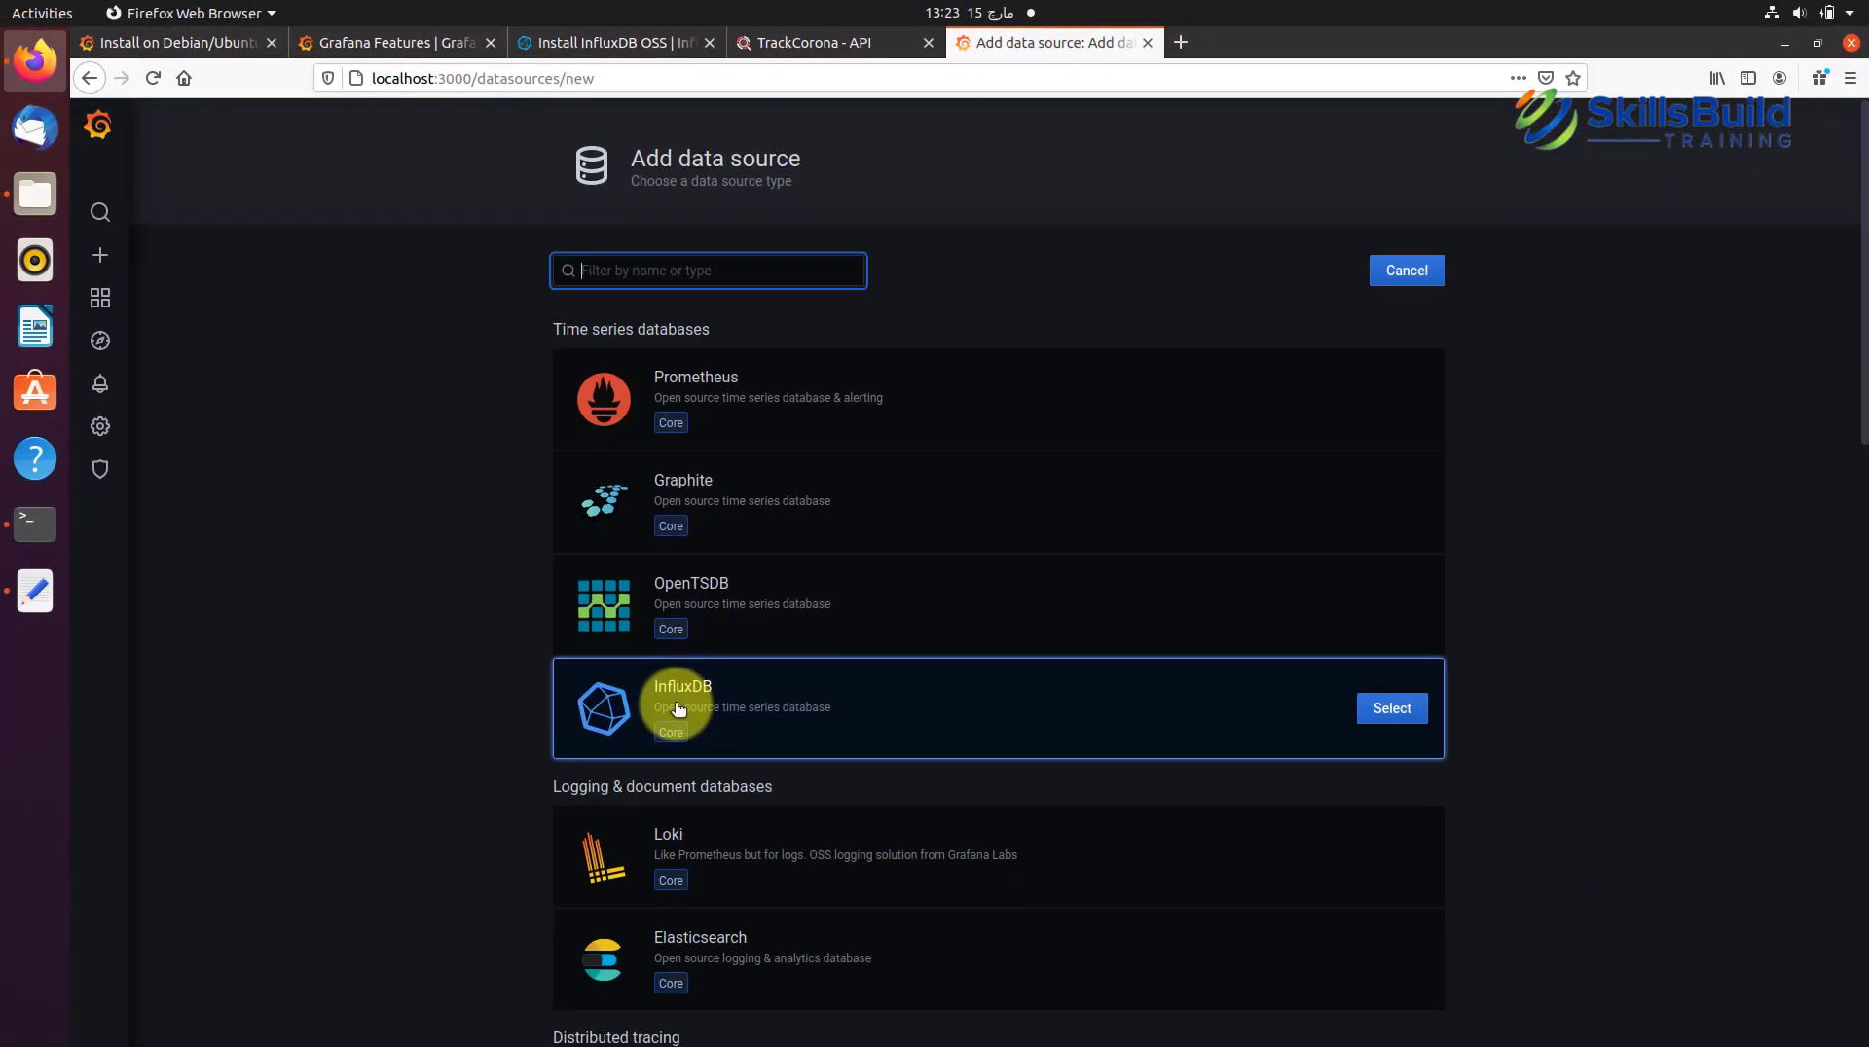
click(1390, 710)
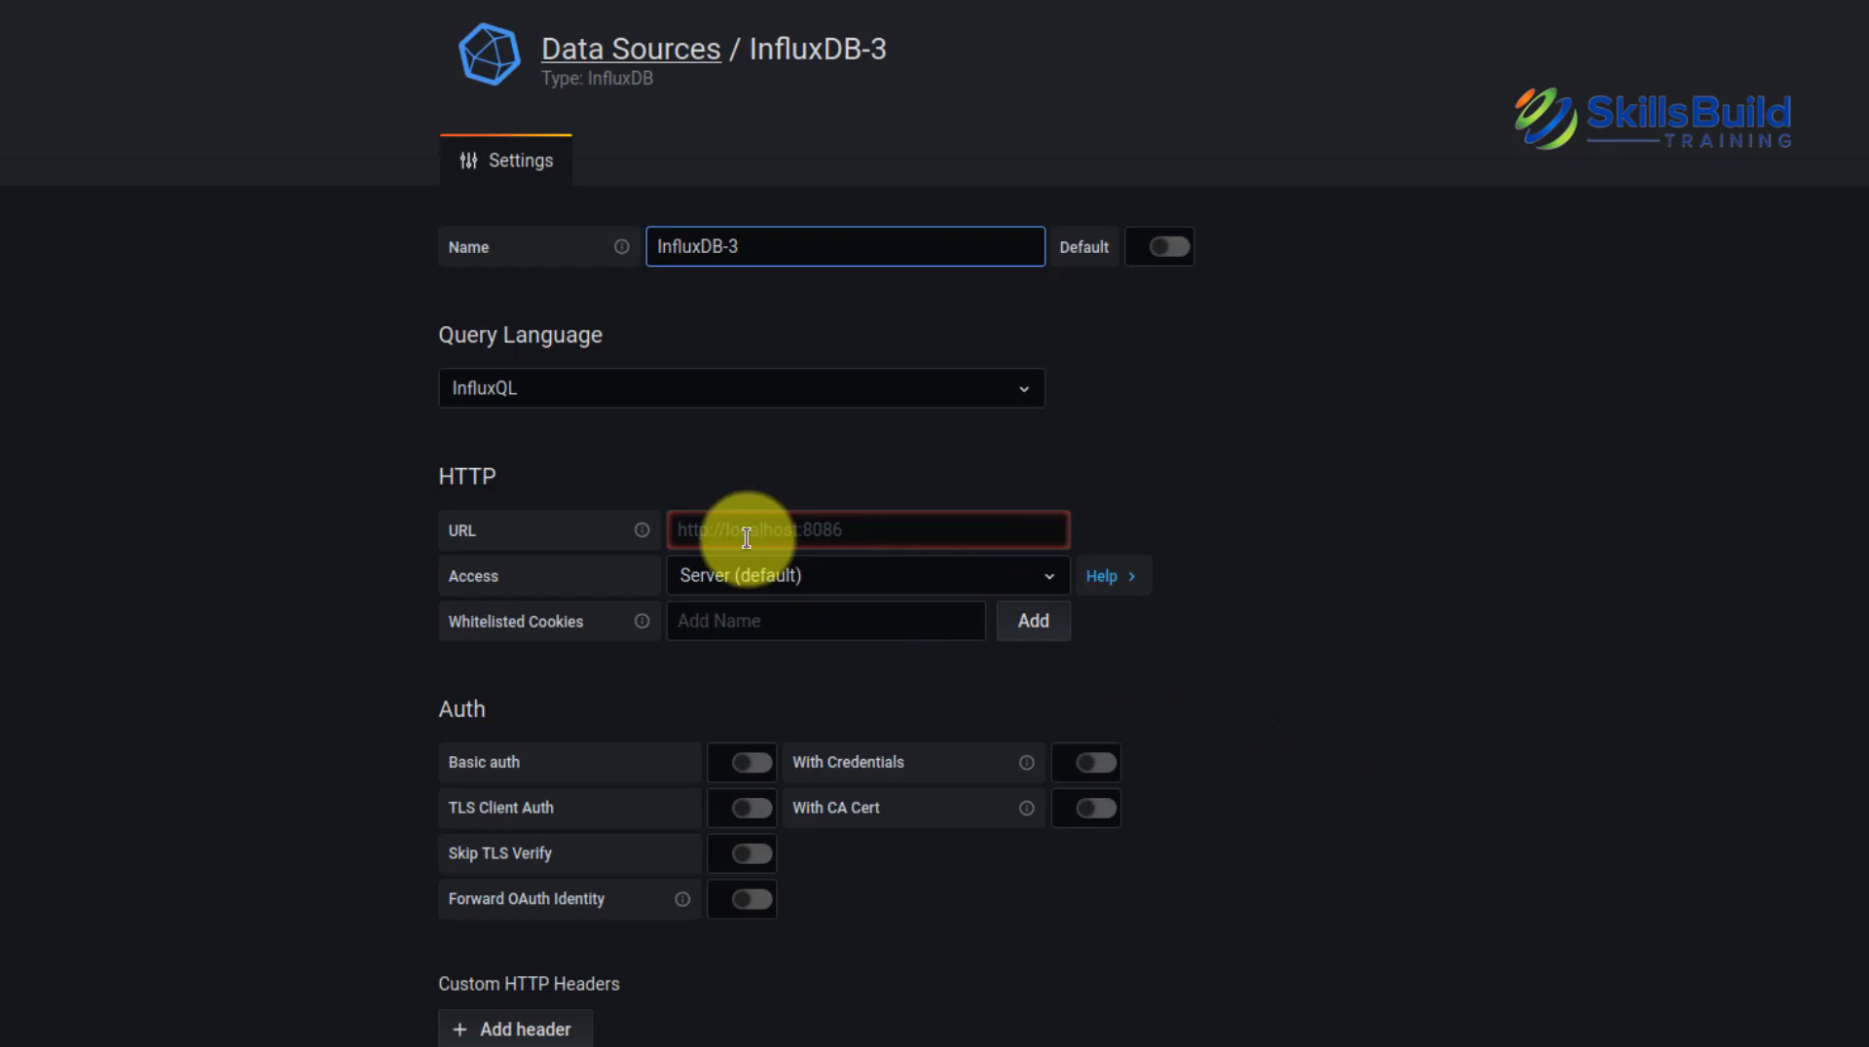
click(804, 535)
text(htt)
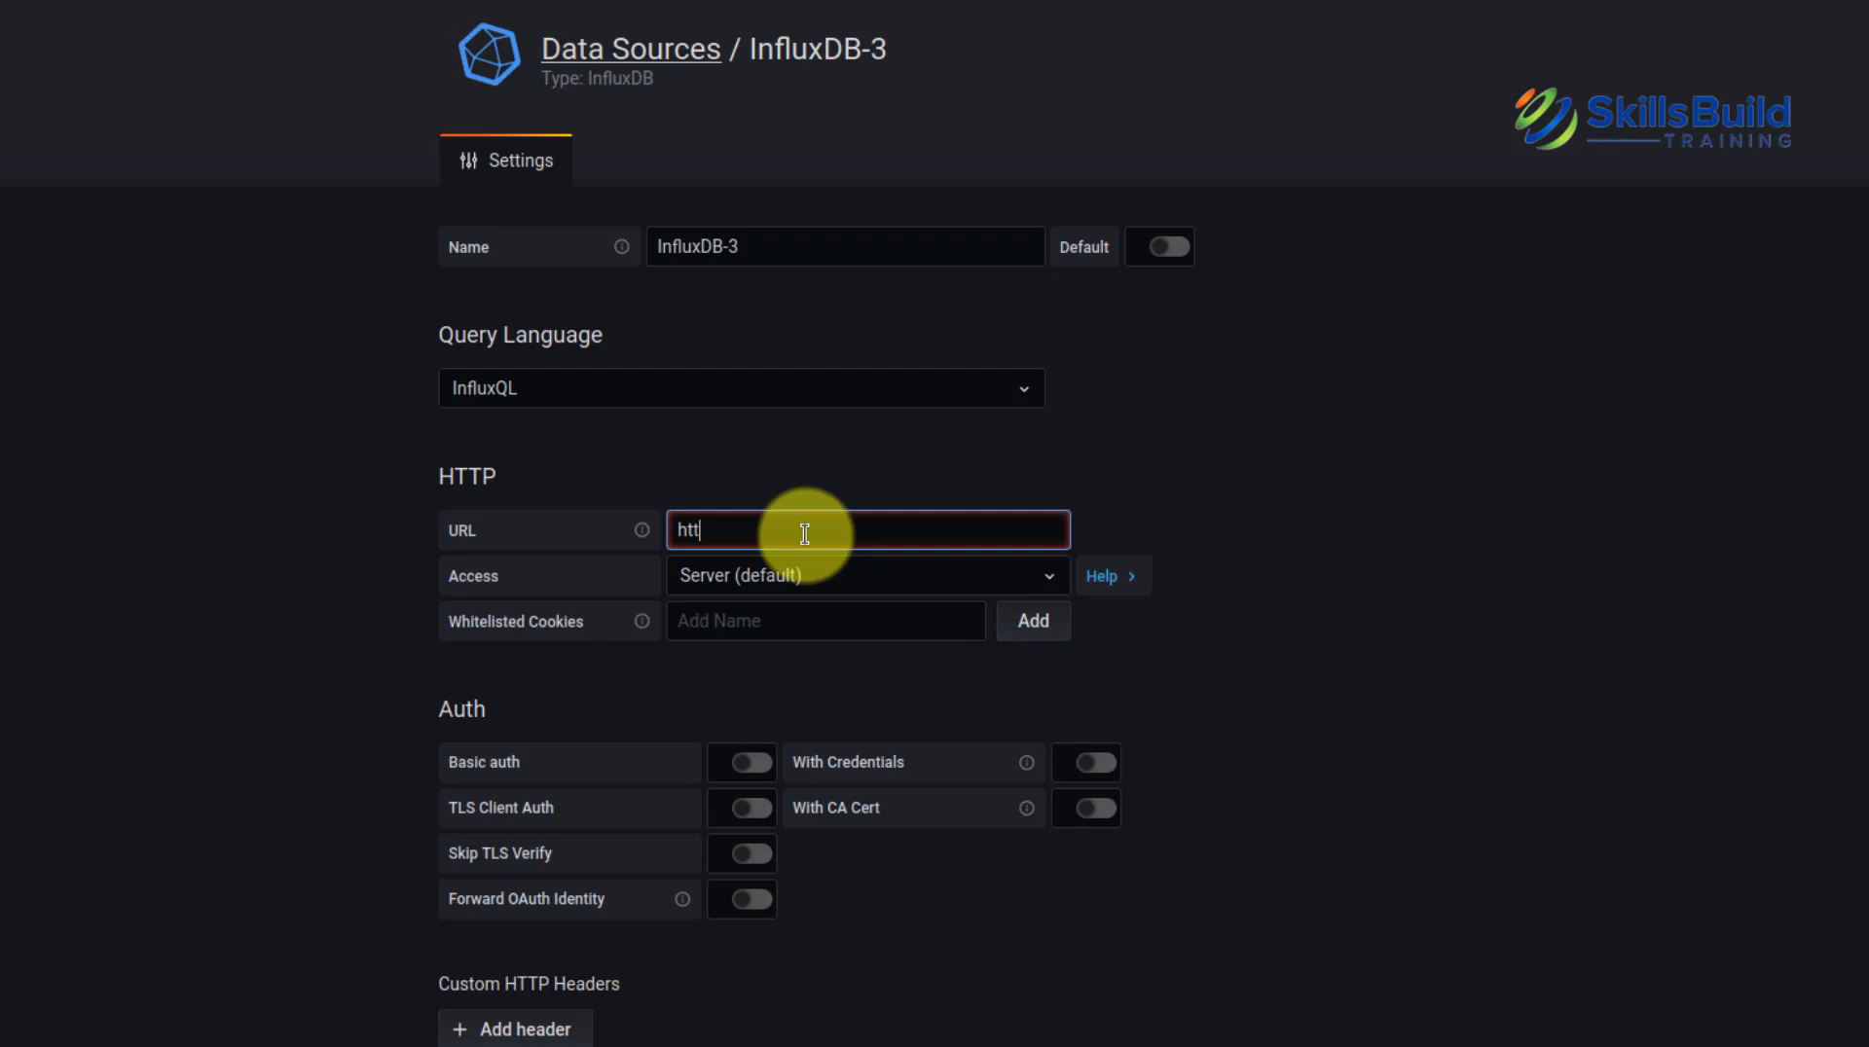
text(p://localhos)
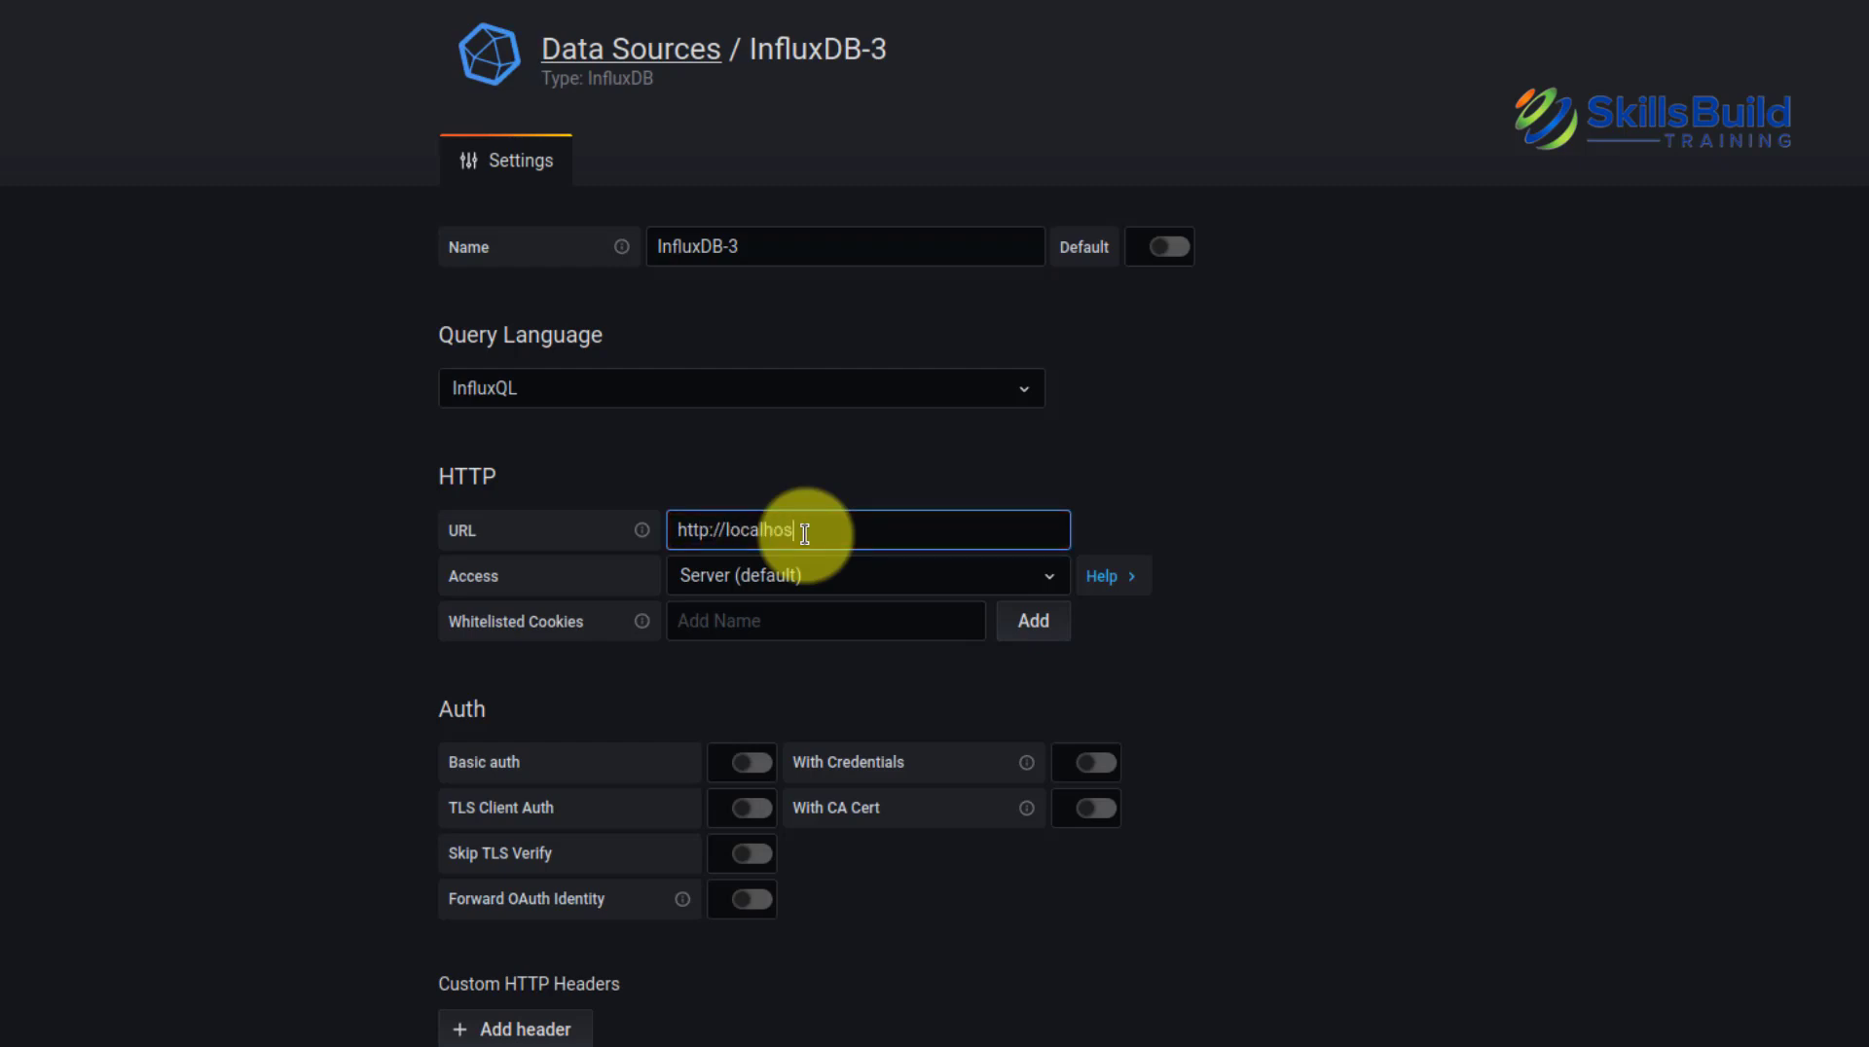
text(t:8086)
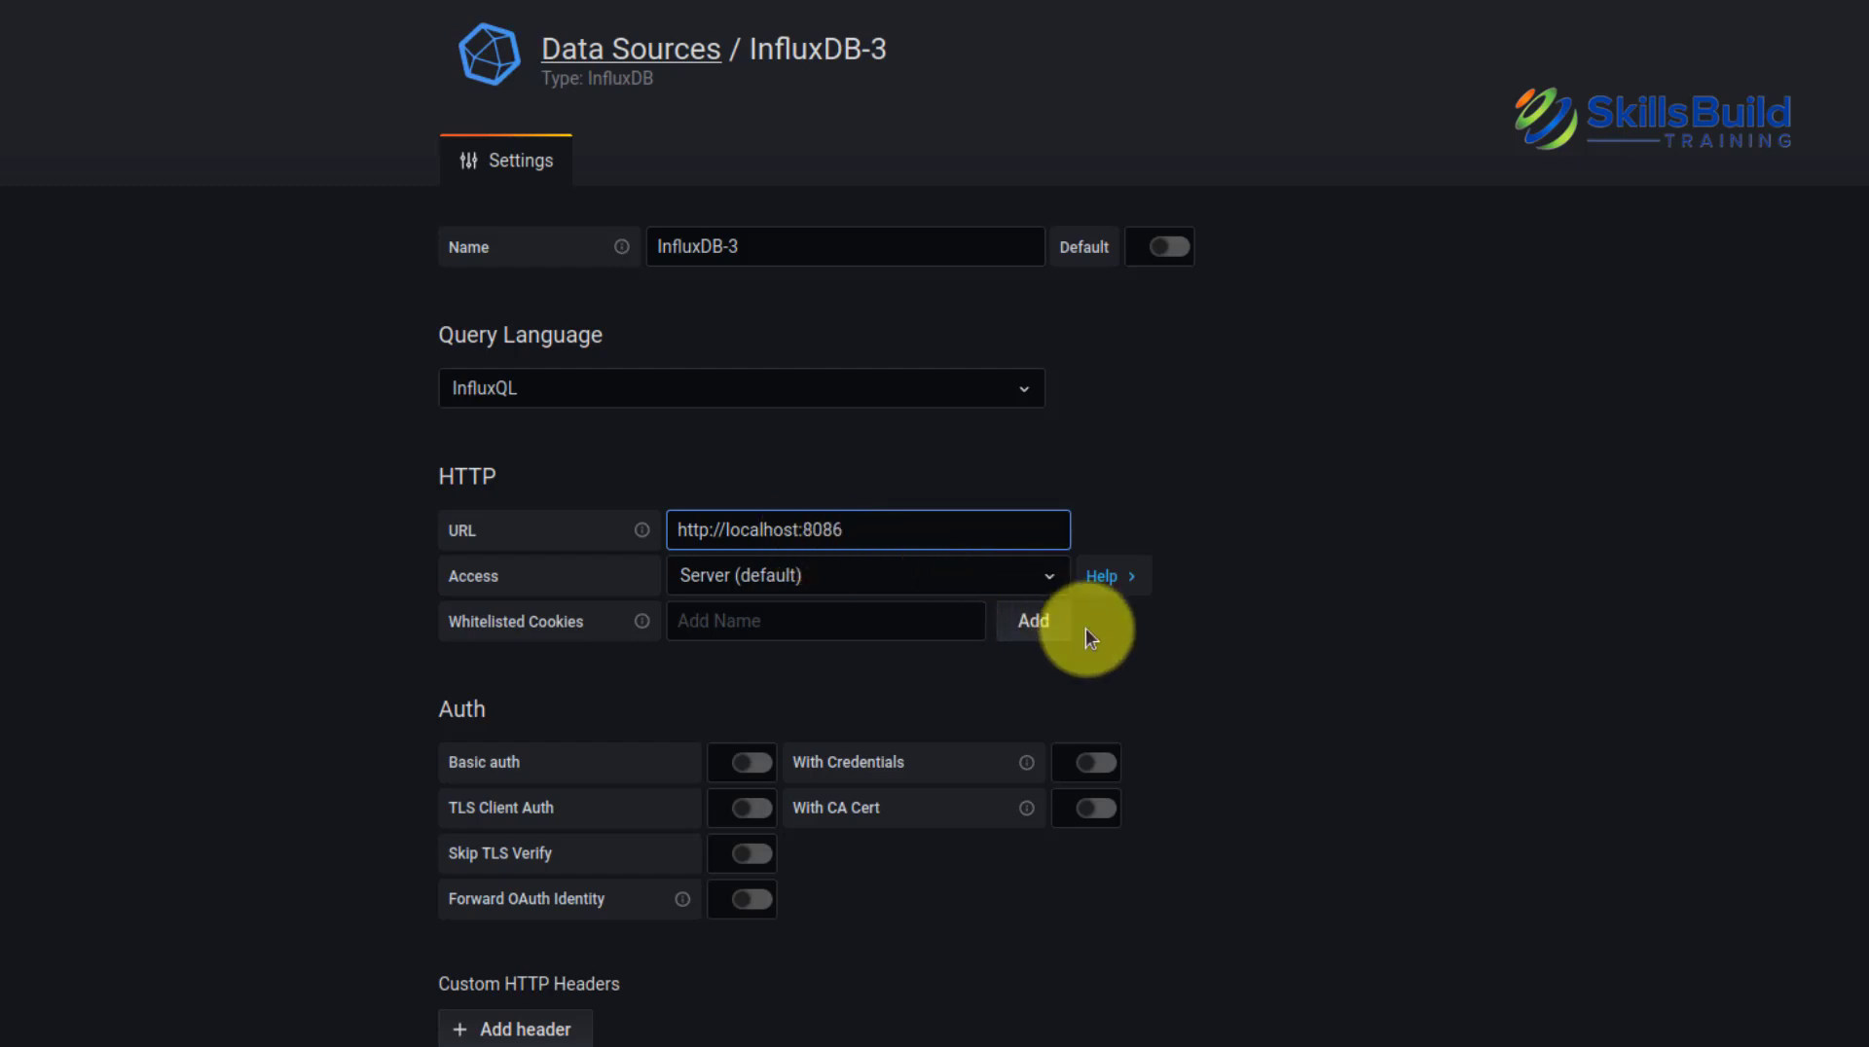
scroll(1085, 628, down, 7)
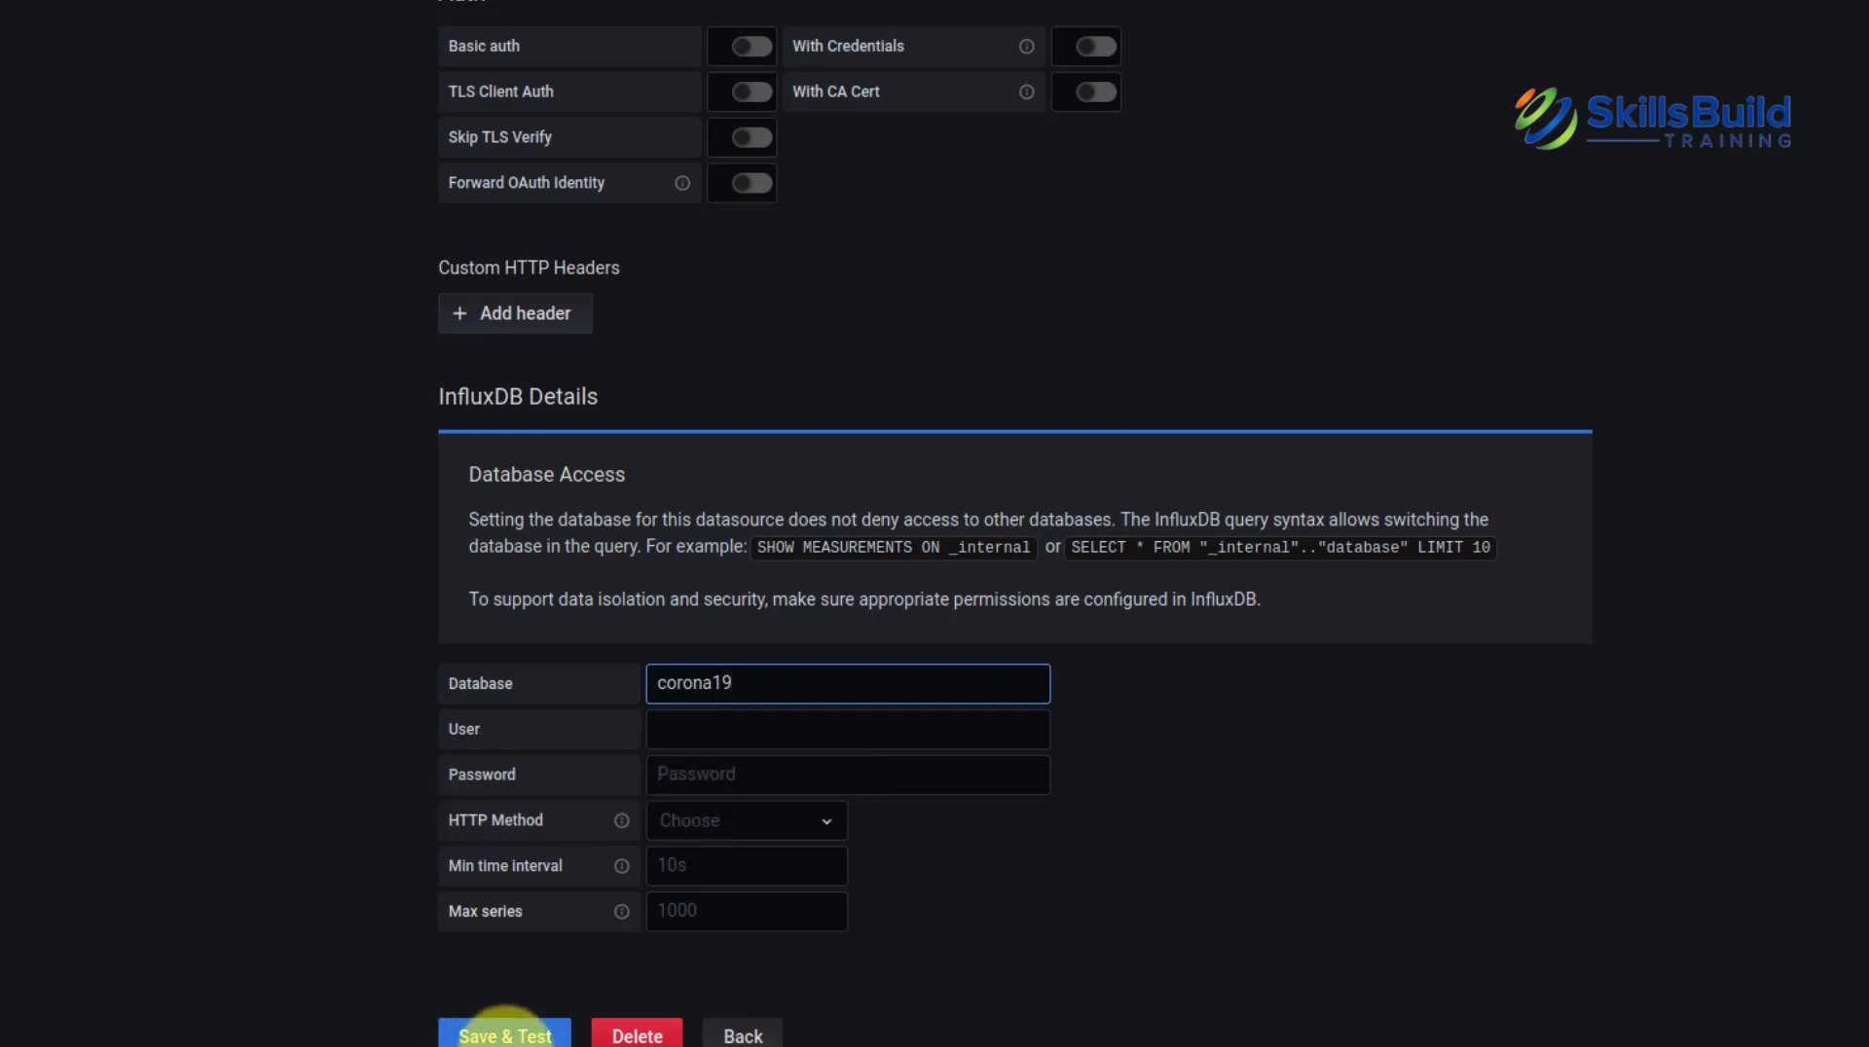
click(506, 1034)
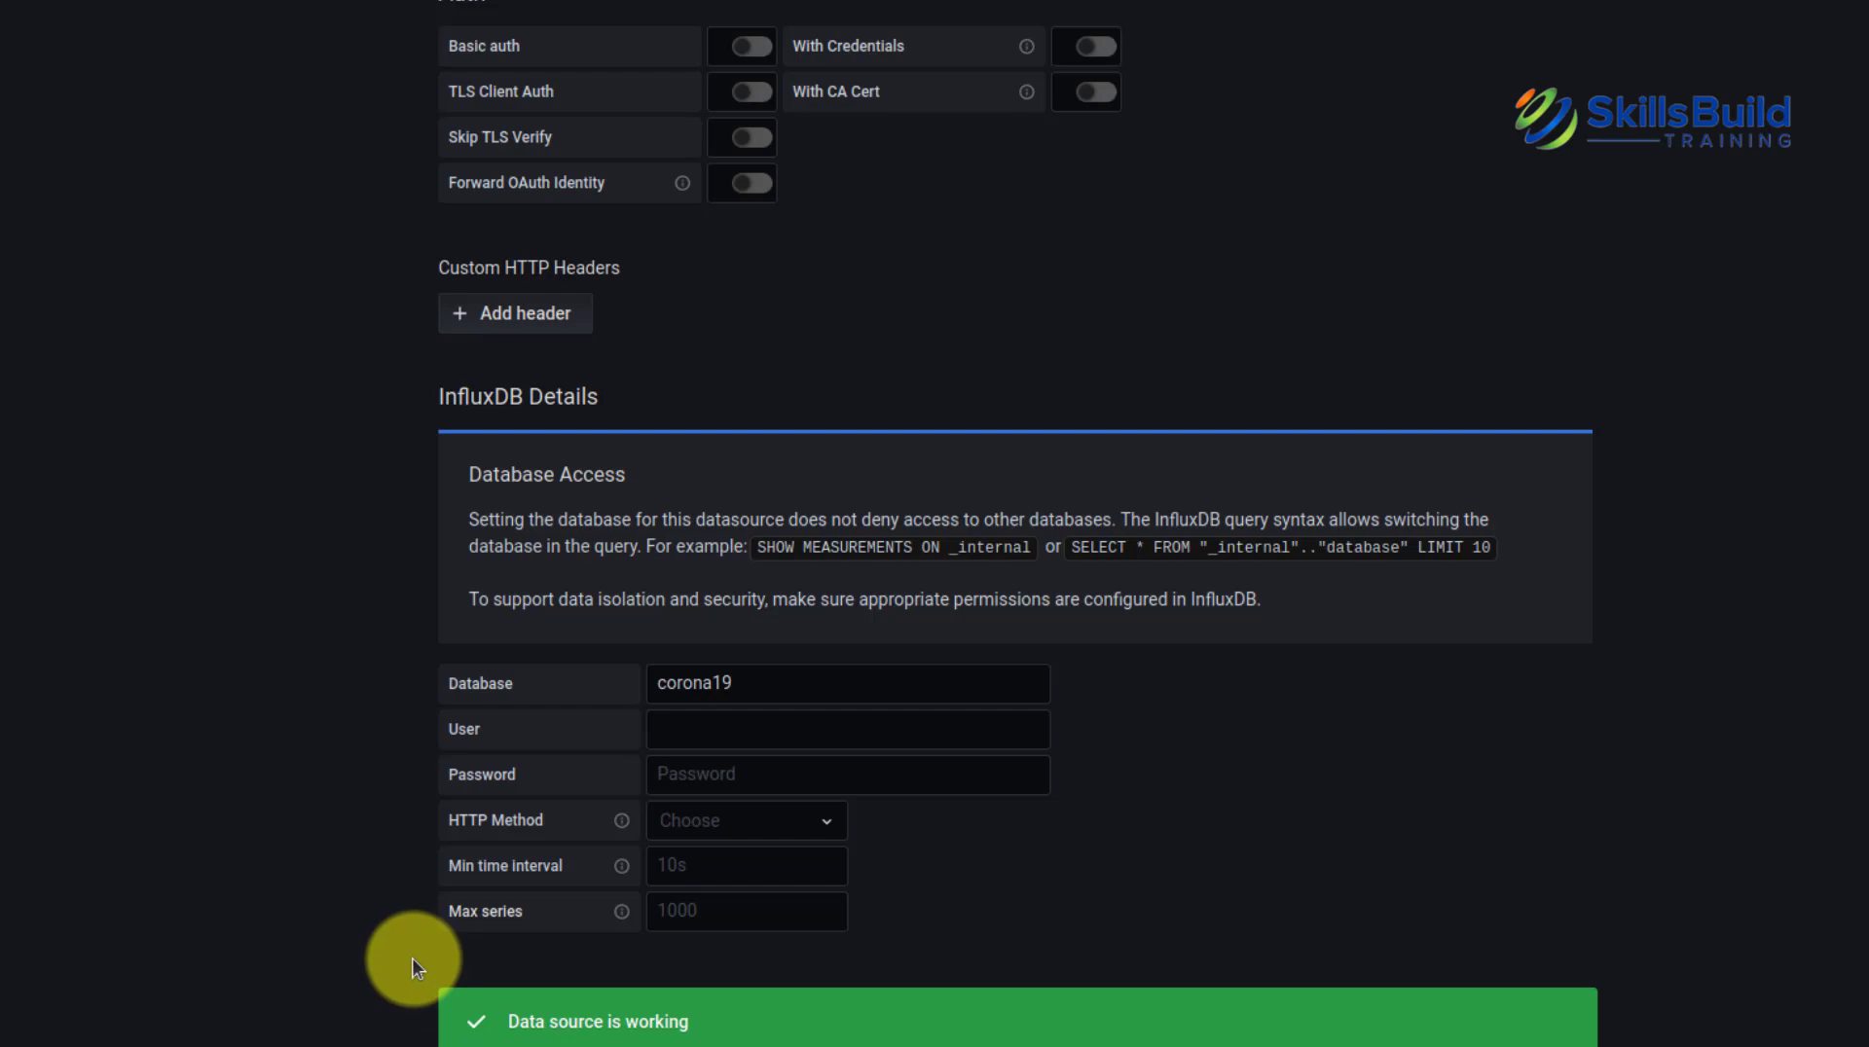
Step: Create a new Grafana dashboard and add a new panel to it
mouse_move(201, 300)
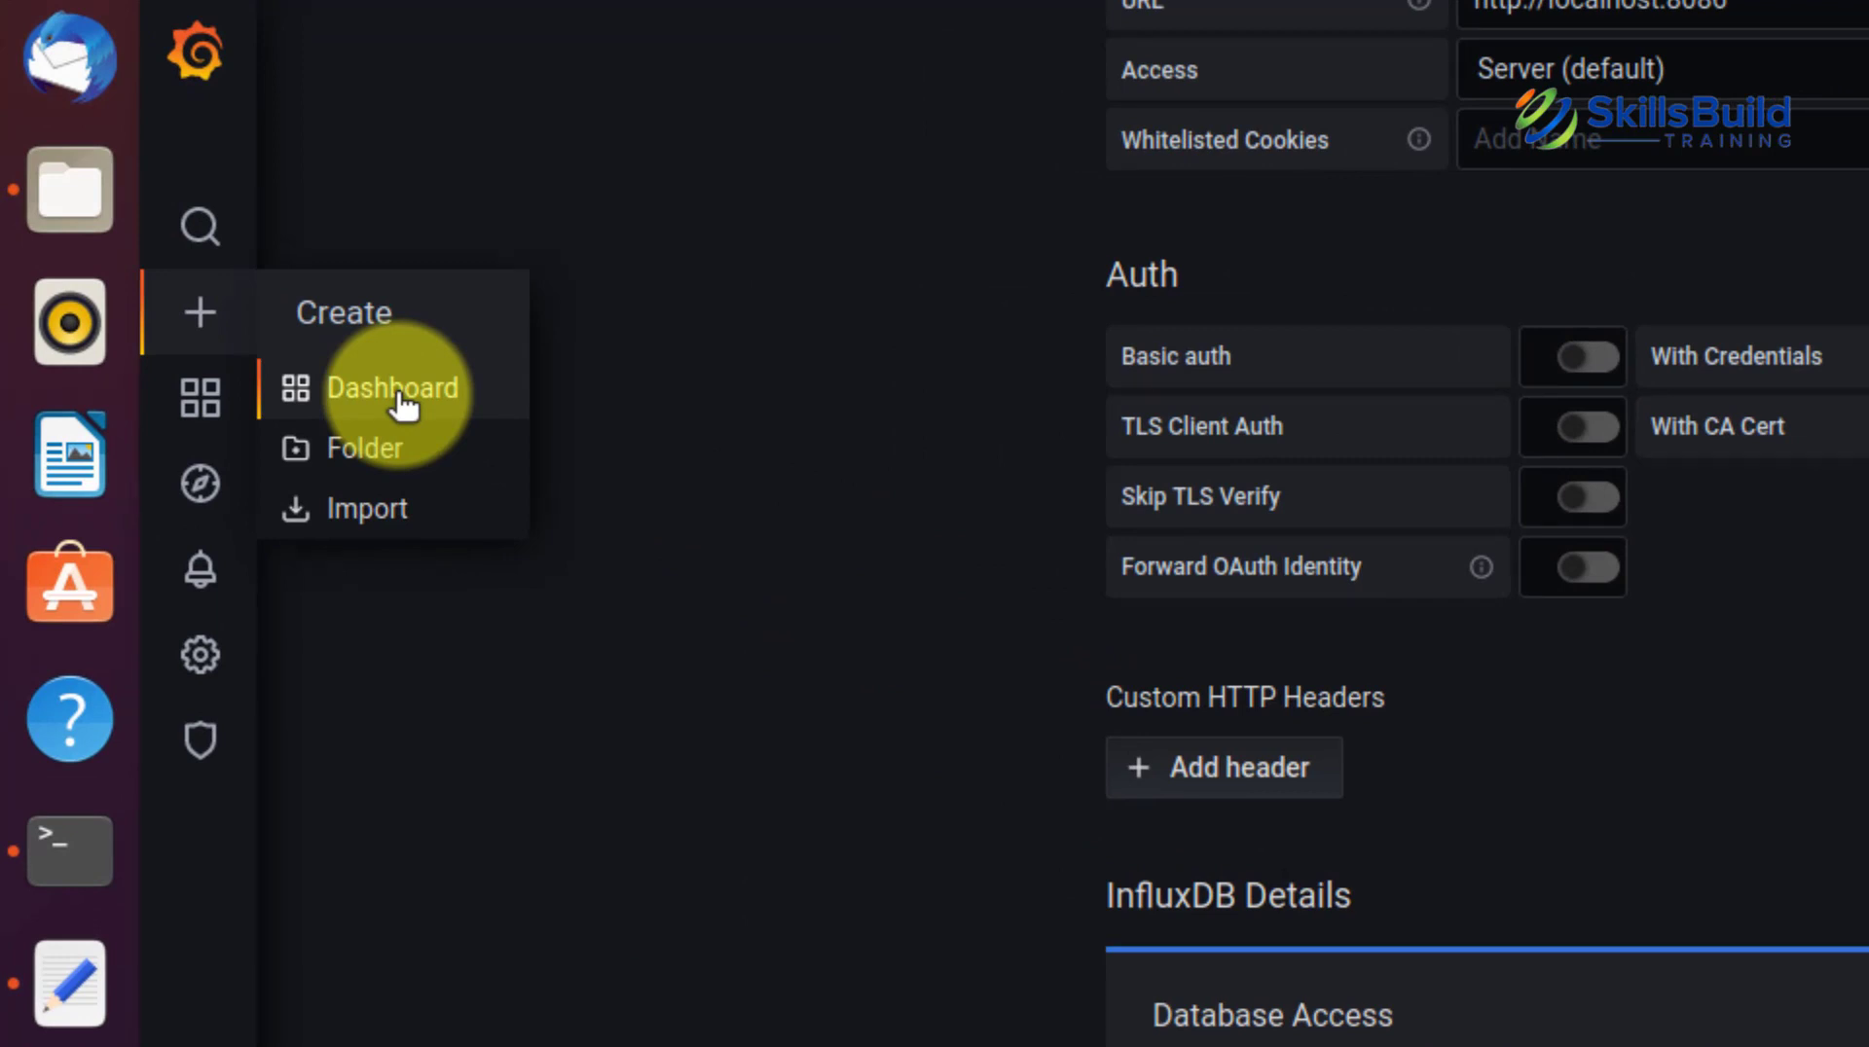
click(399, 394)
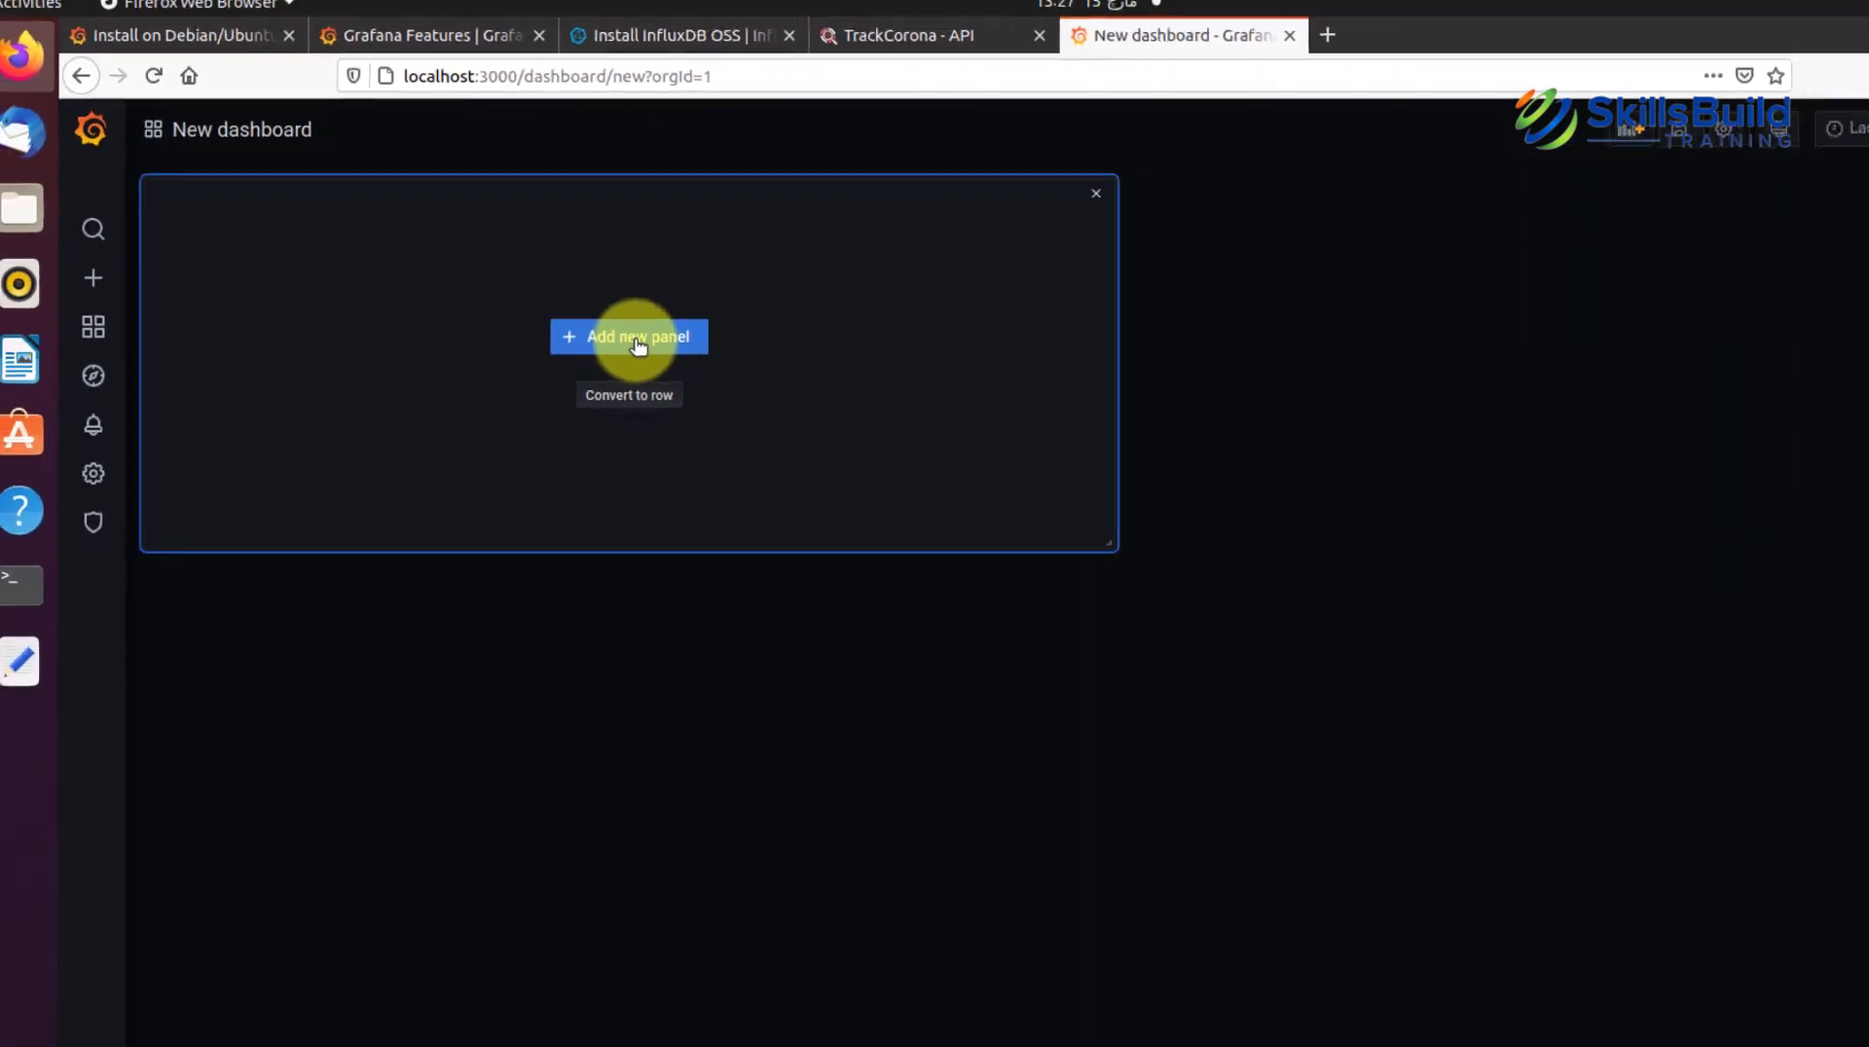
click(637, 341)
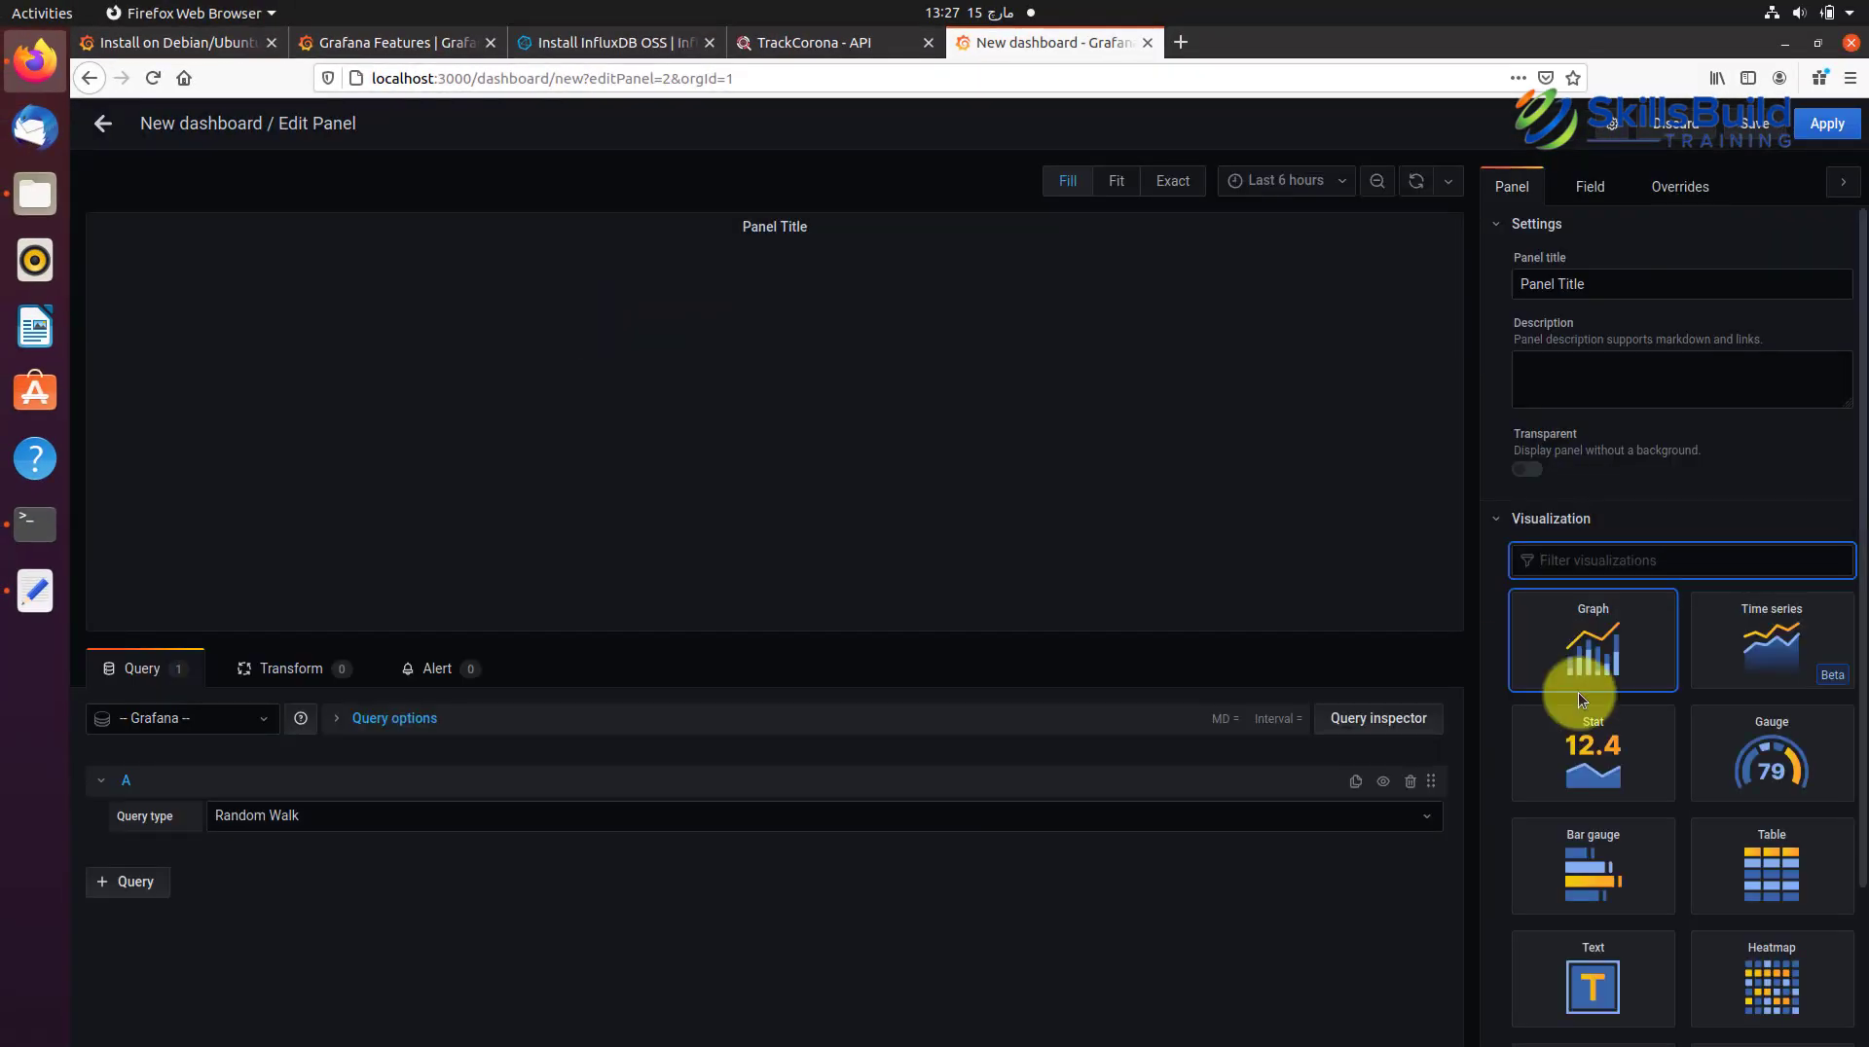
Step: Look through the panel's visualization types and open the grafana.com/grafana/plugins page in a new browser tab
scroll(1579, 692, down, 3)
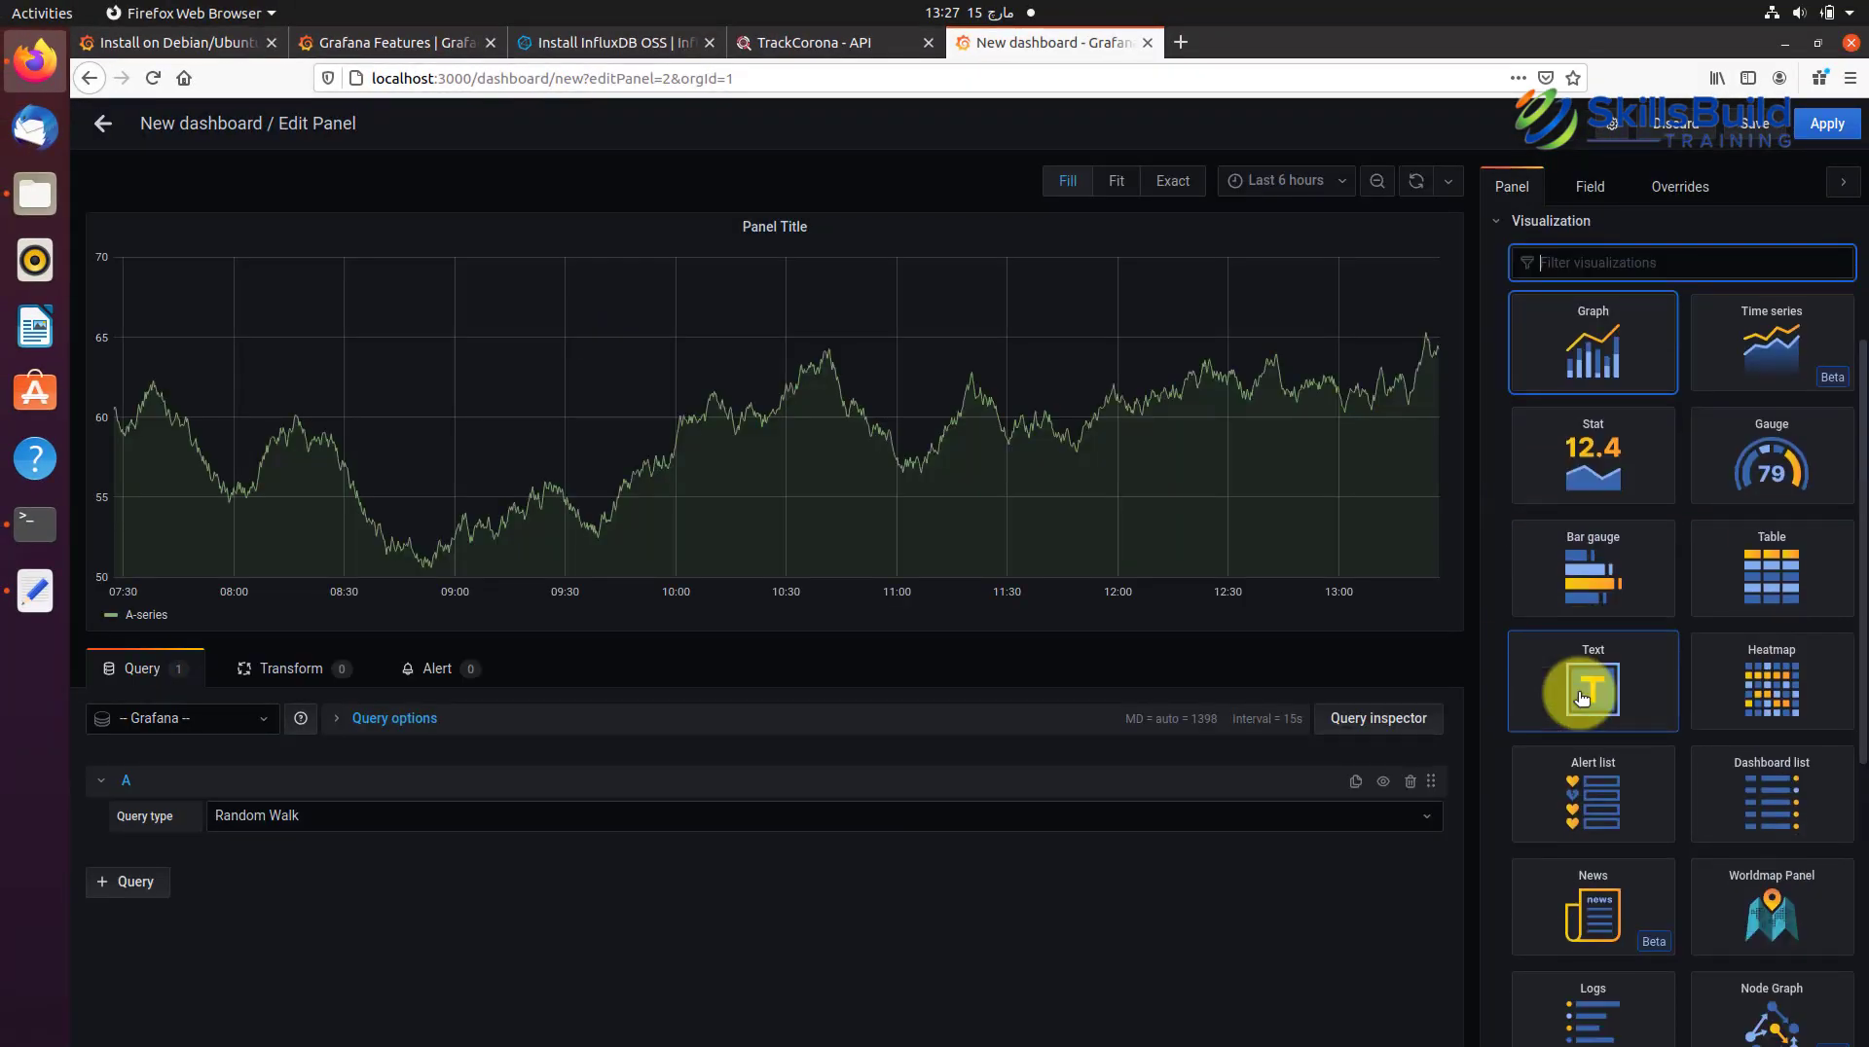
scroll(1582, 696, up, 2)
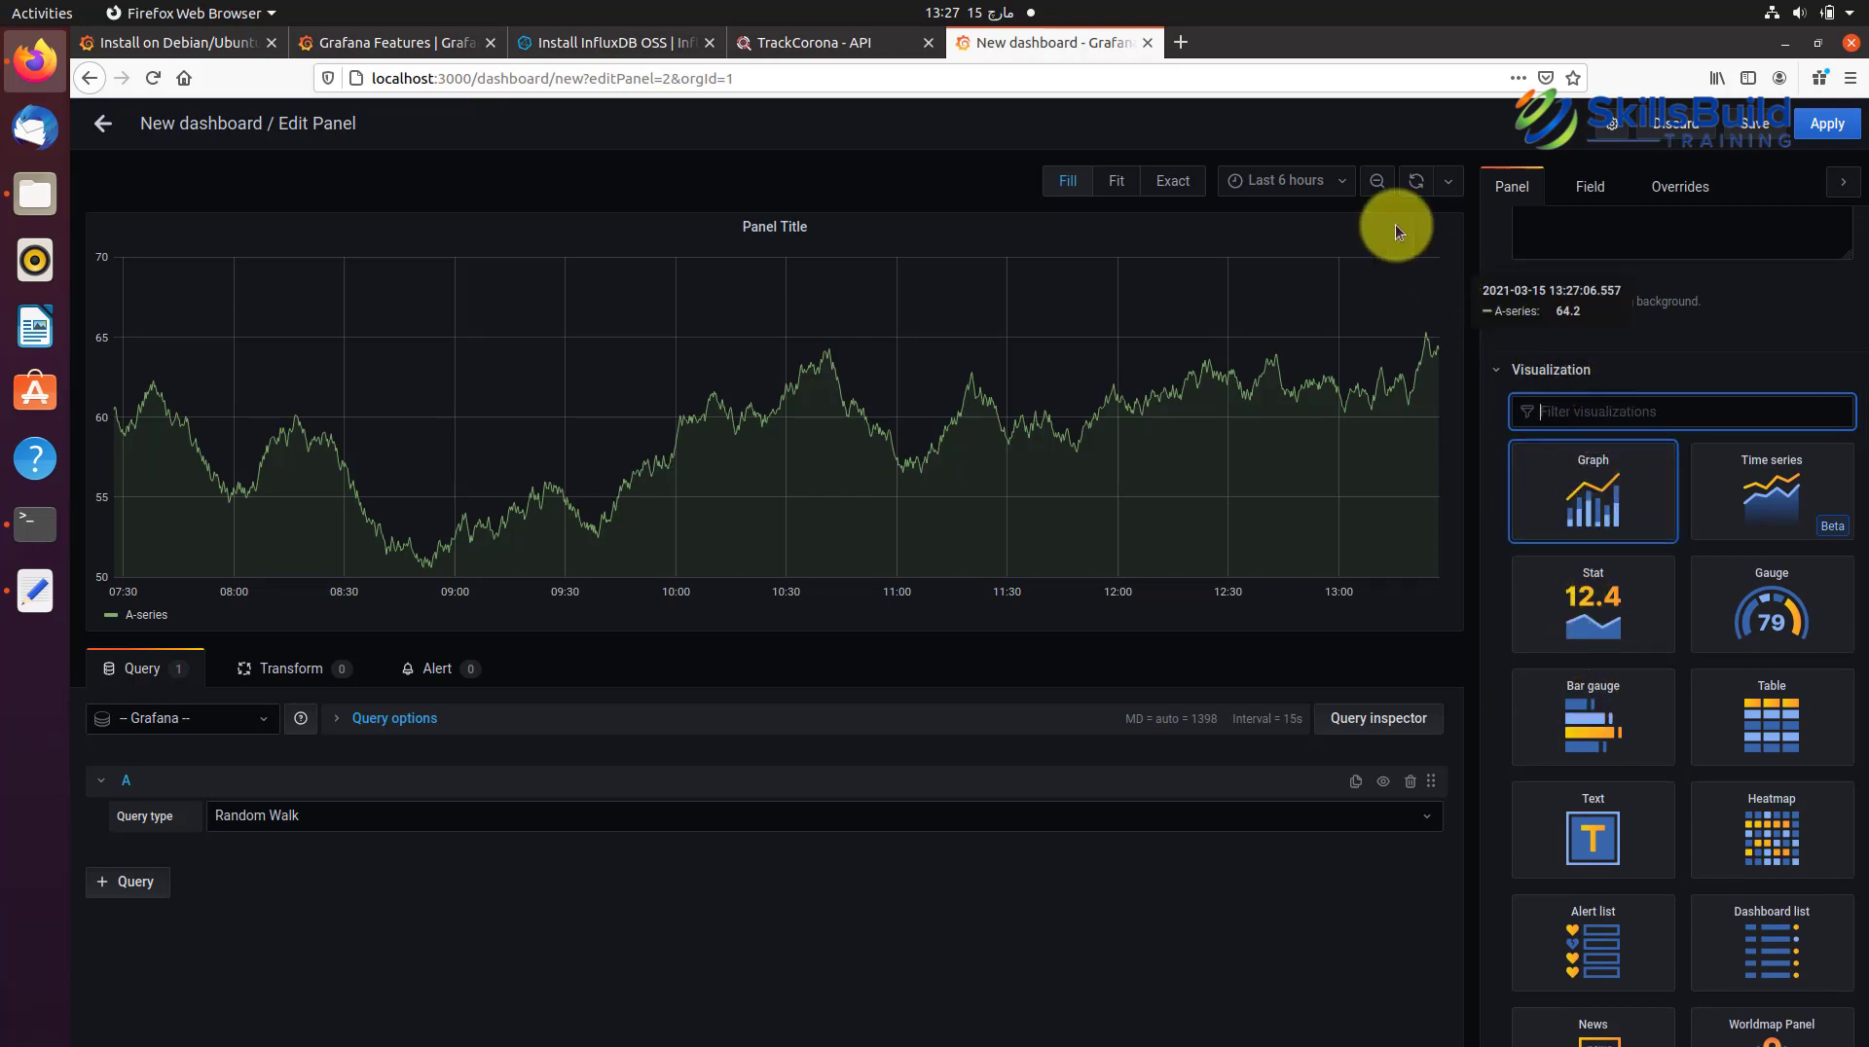
click(1195, 33)
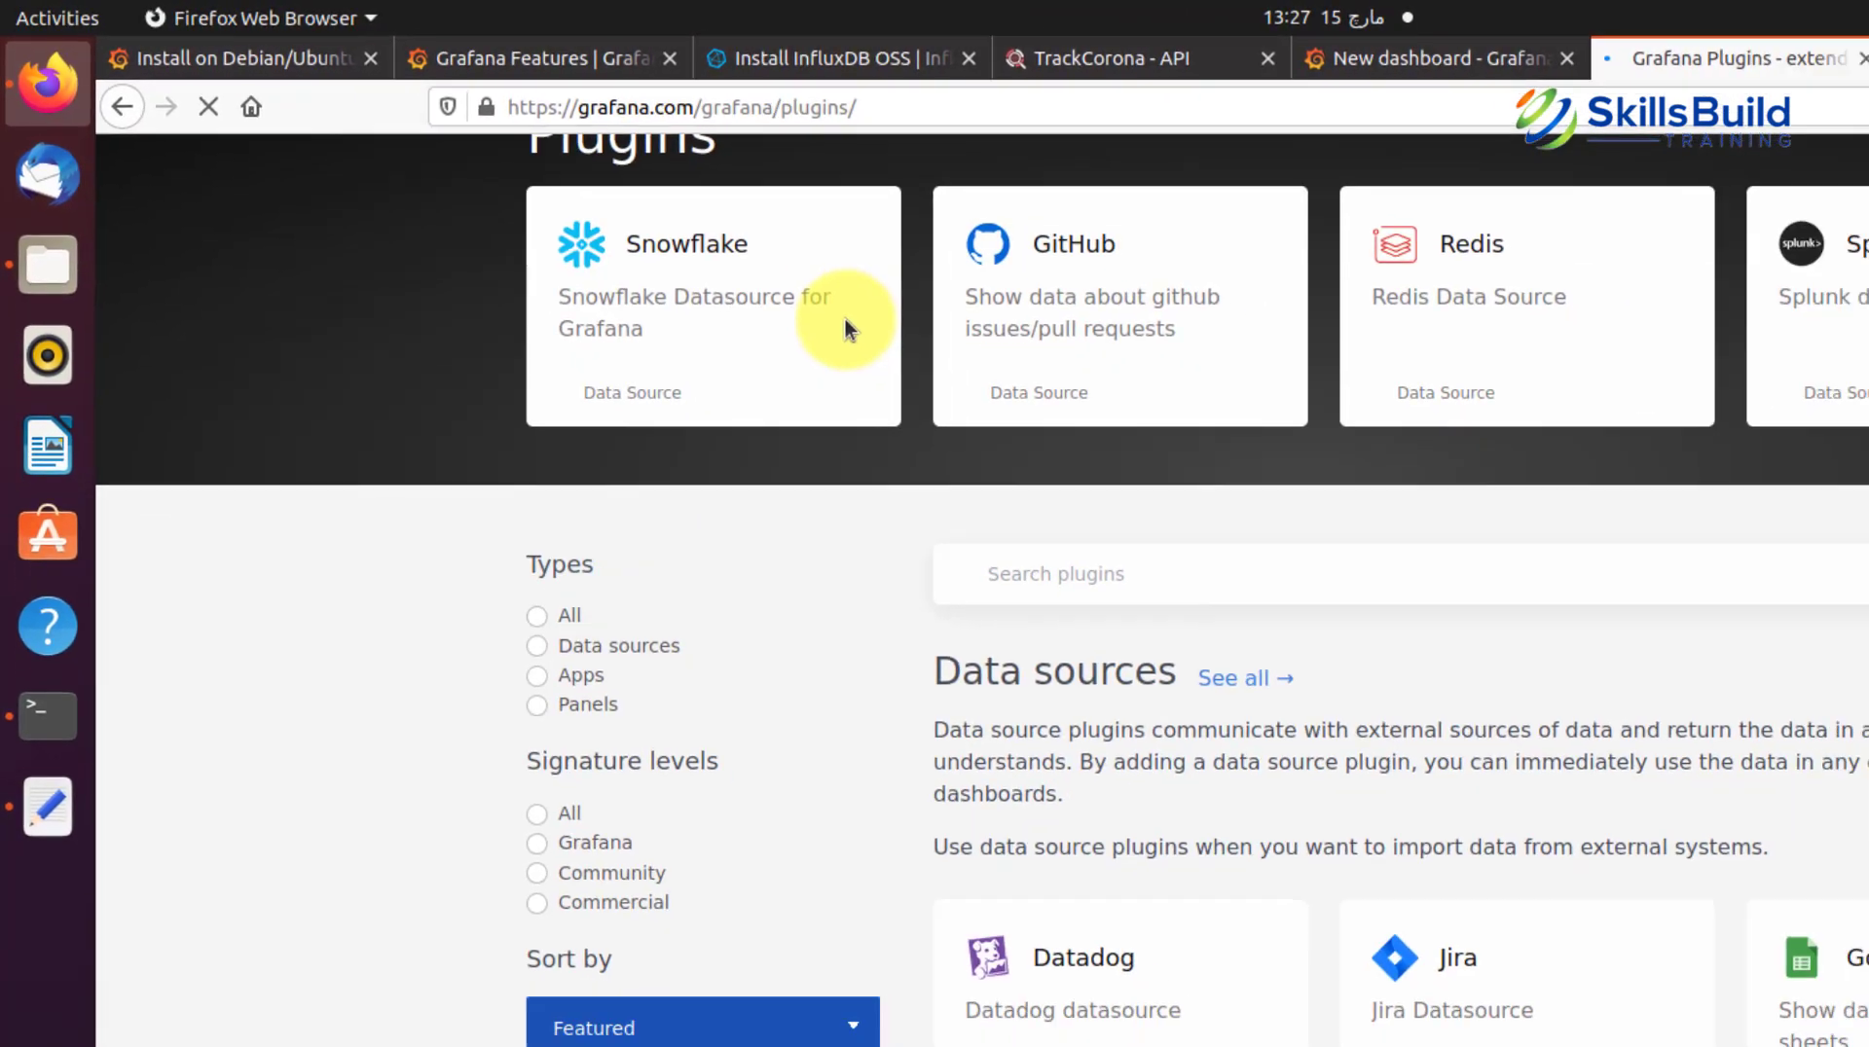
Step: Open the Worldmap Panel plugin's installation instructions and select the grafana-cli plugins install grafana-worldmap-panel command
scroll(928, 352, down, 5)
scroll(617, 231, down, 5)
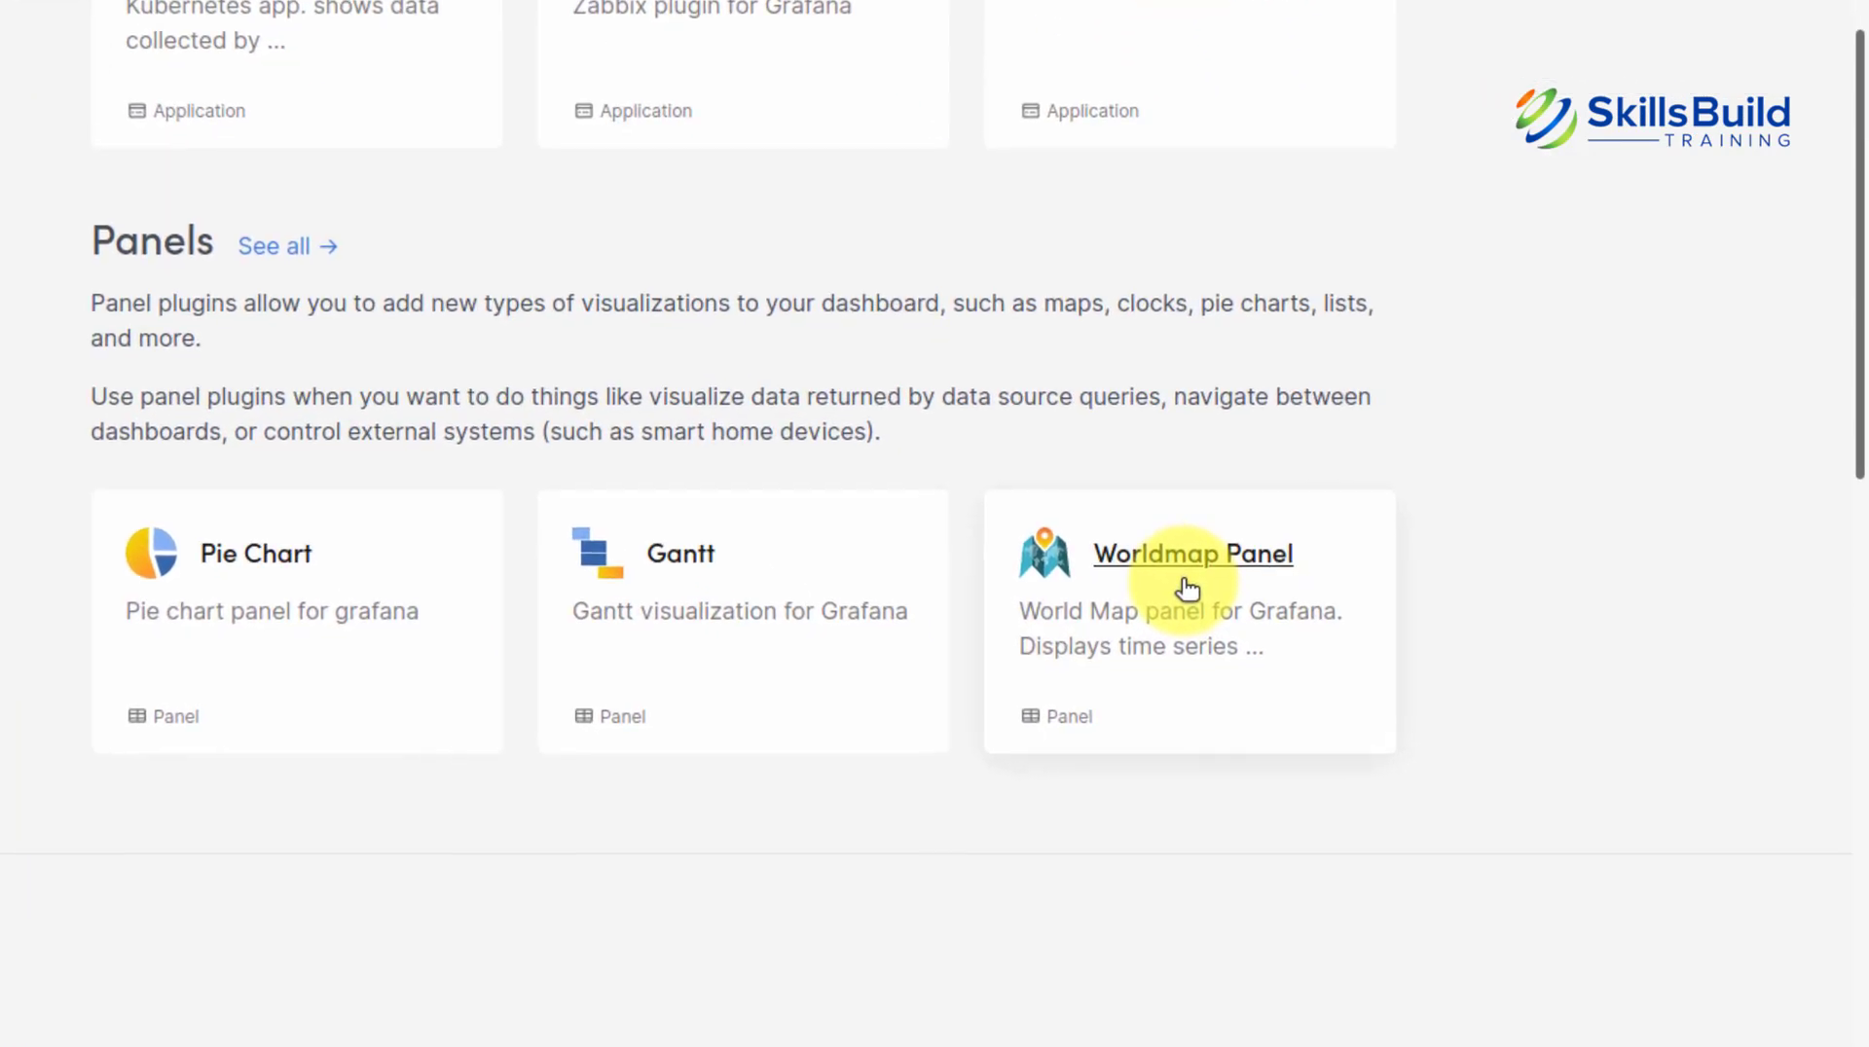
click(1187, 589)
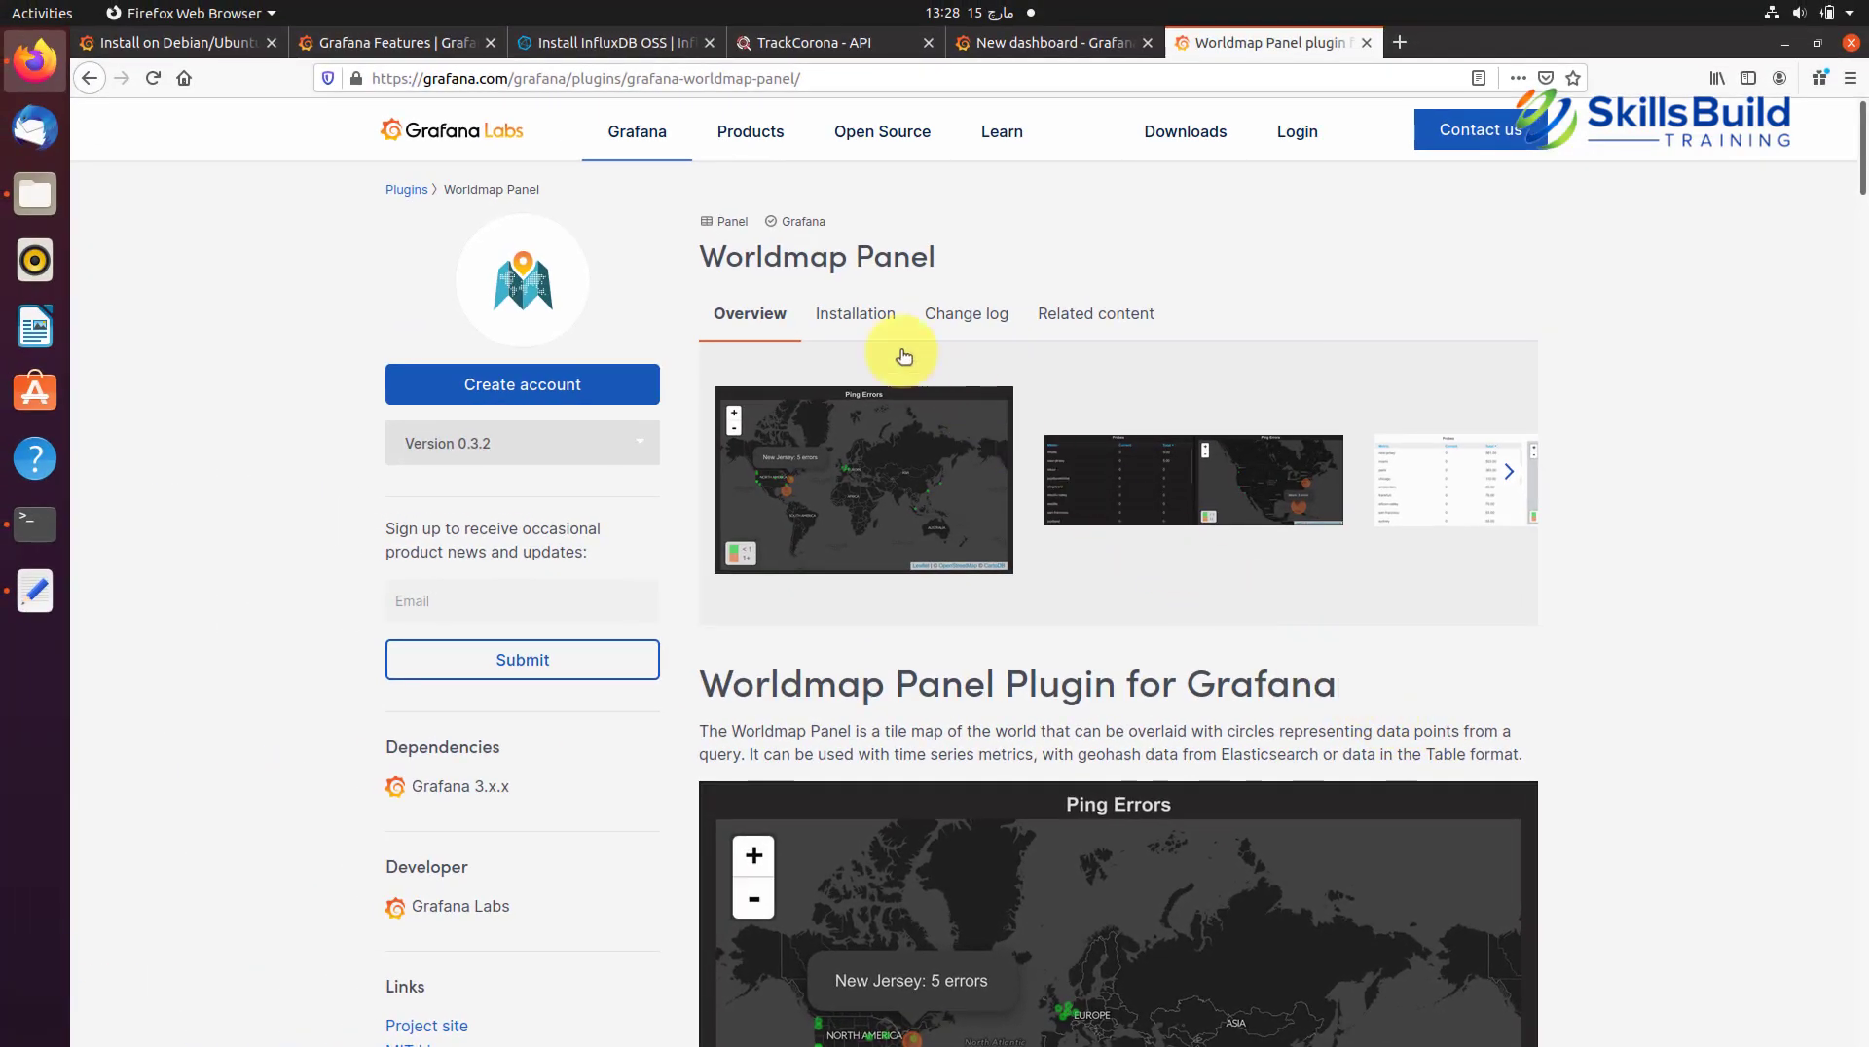
click(856, 315)
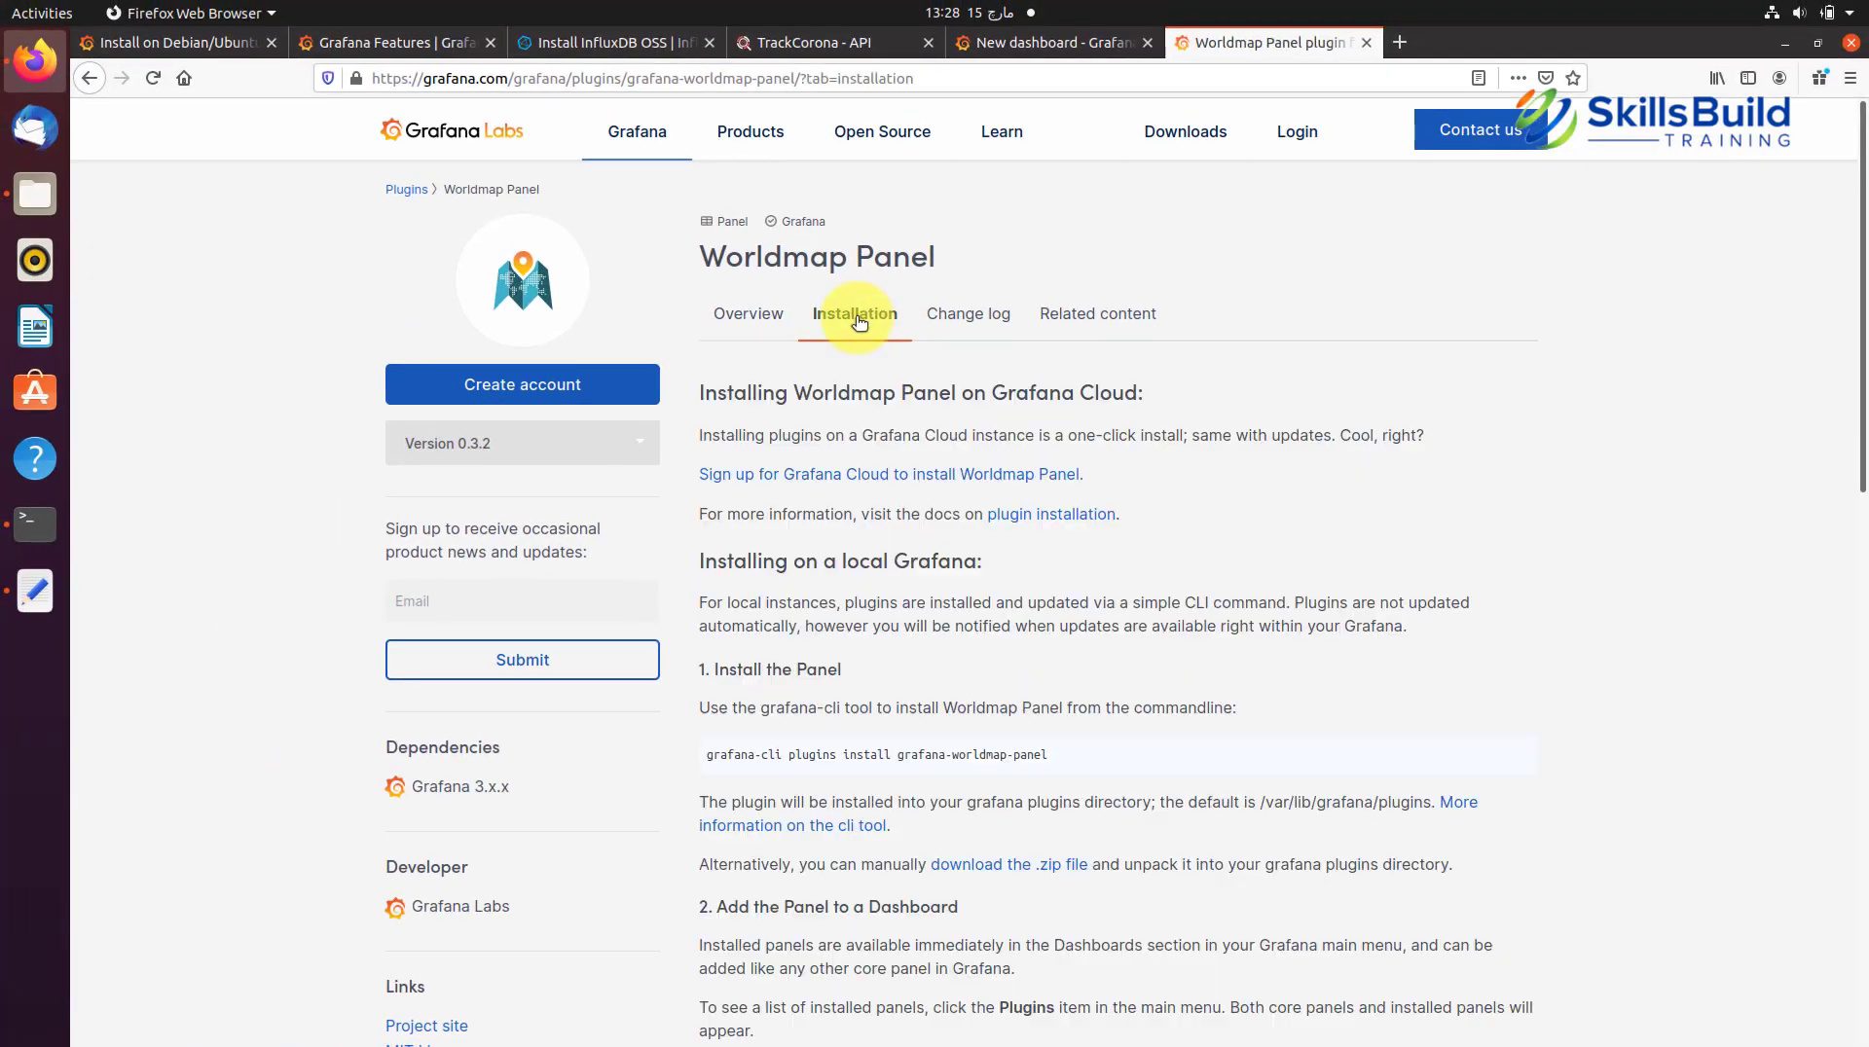
drag(705, 755, 1044, 769)
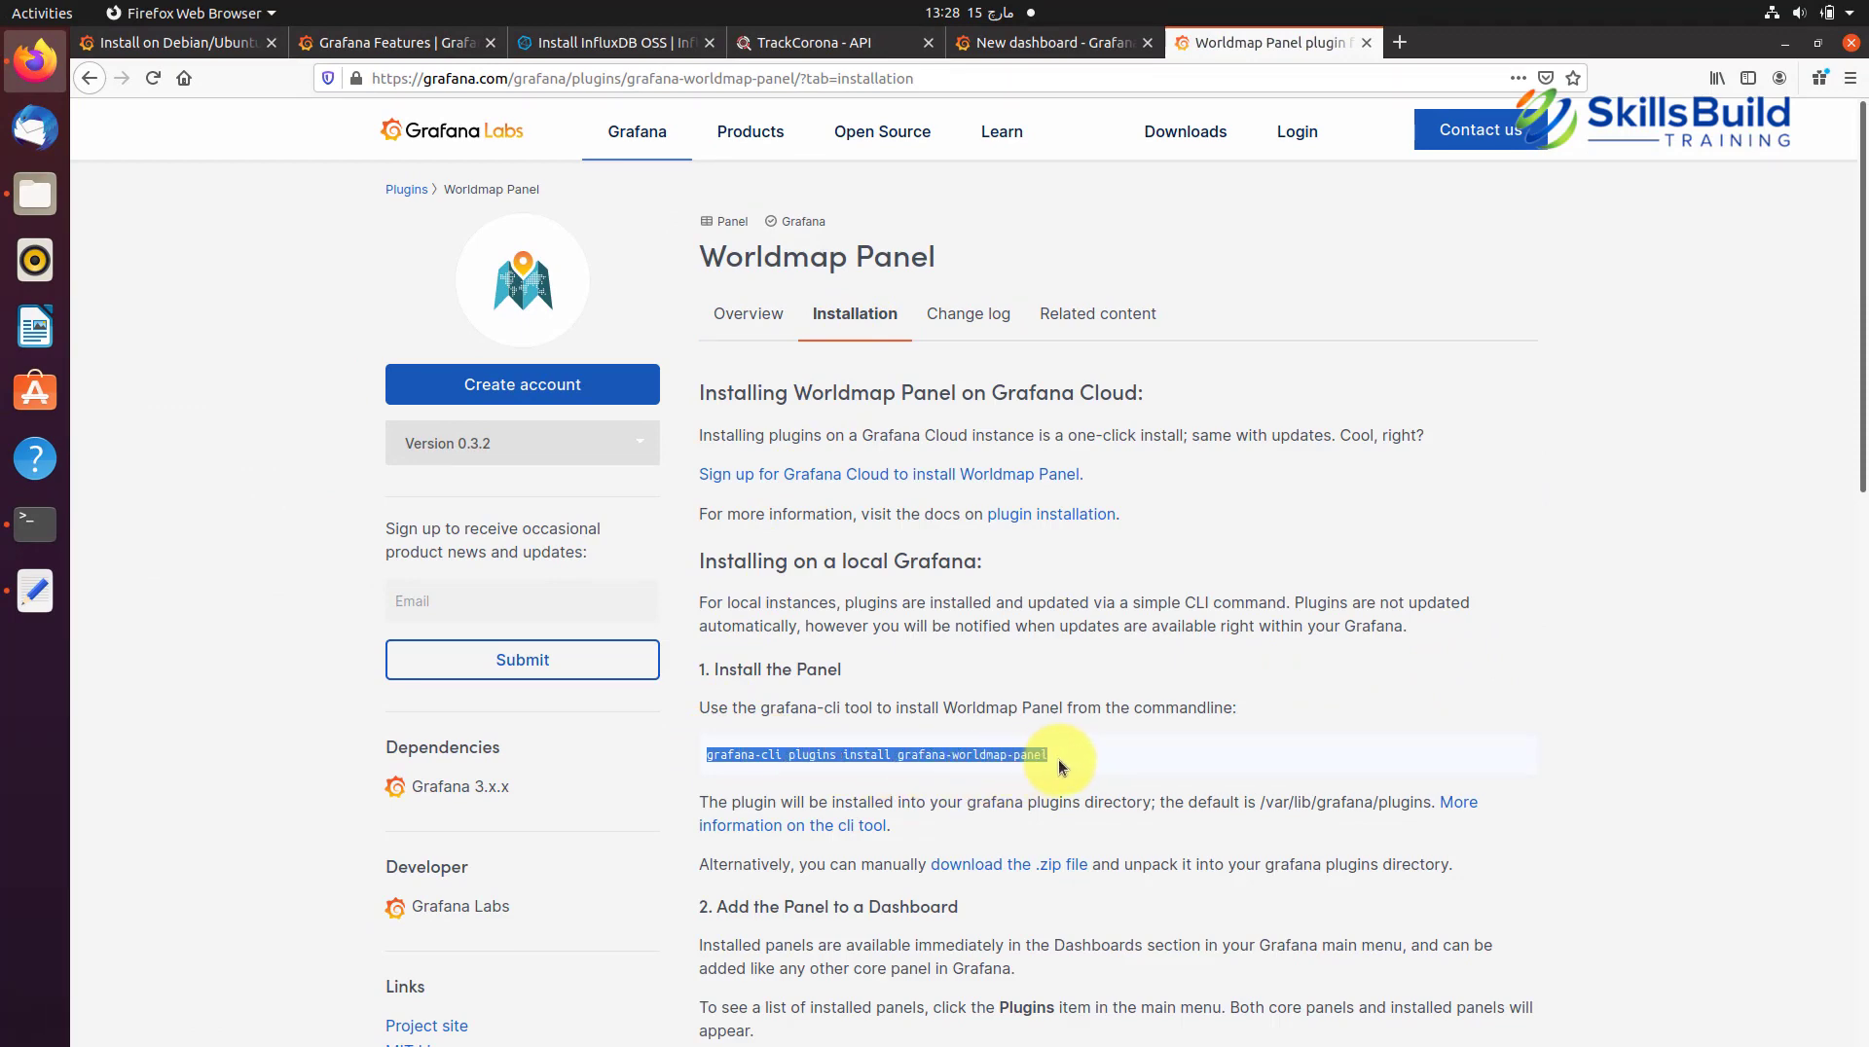
Step: Switch to the terminal, clear it, and try to run grafana-cli plugins install grafana-worldmap-panel
key(alt+Tab)
text(clear)
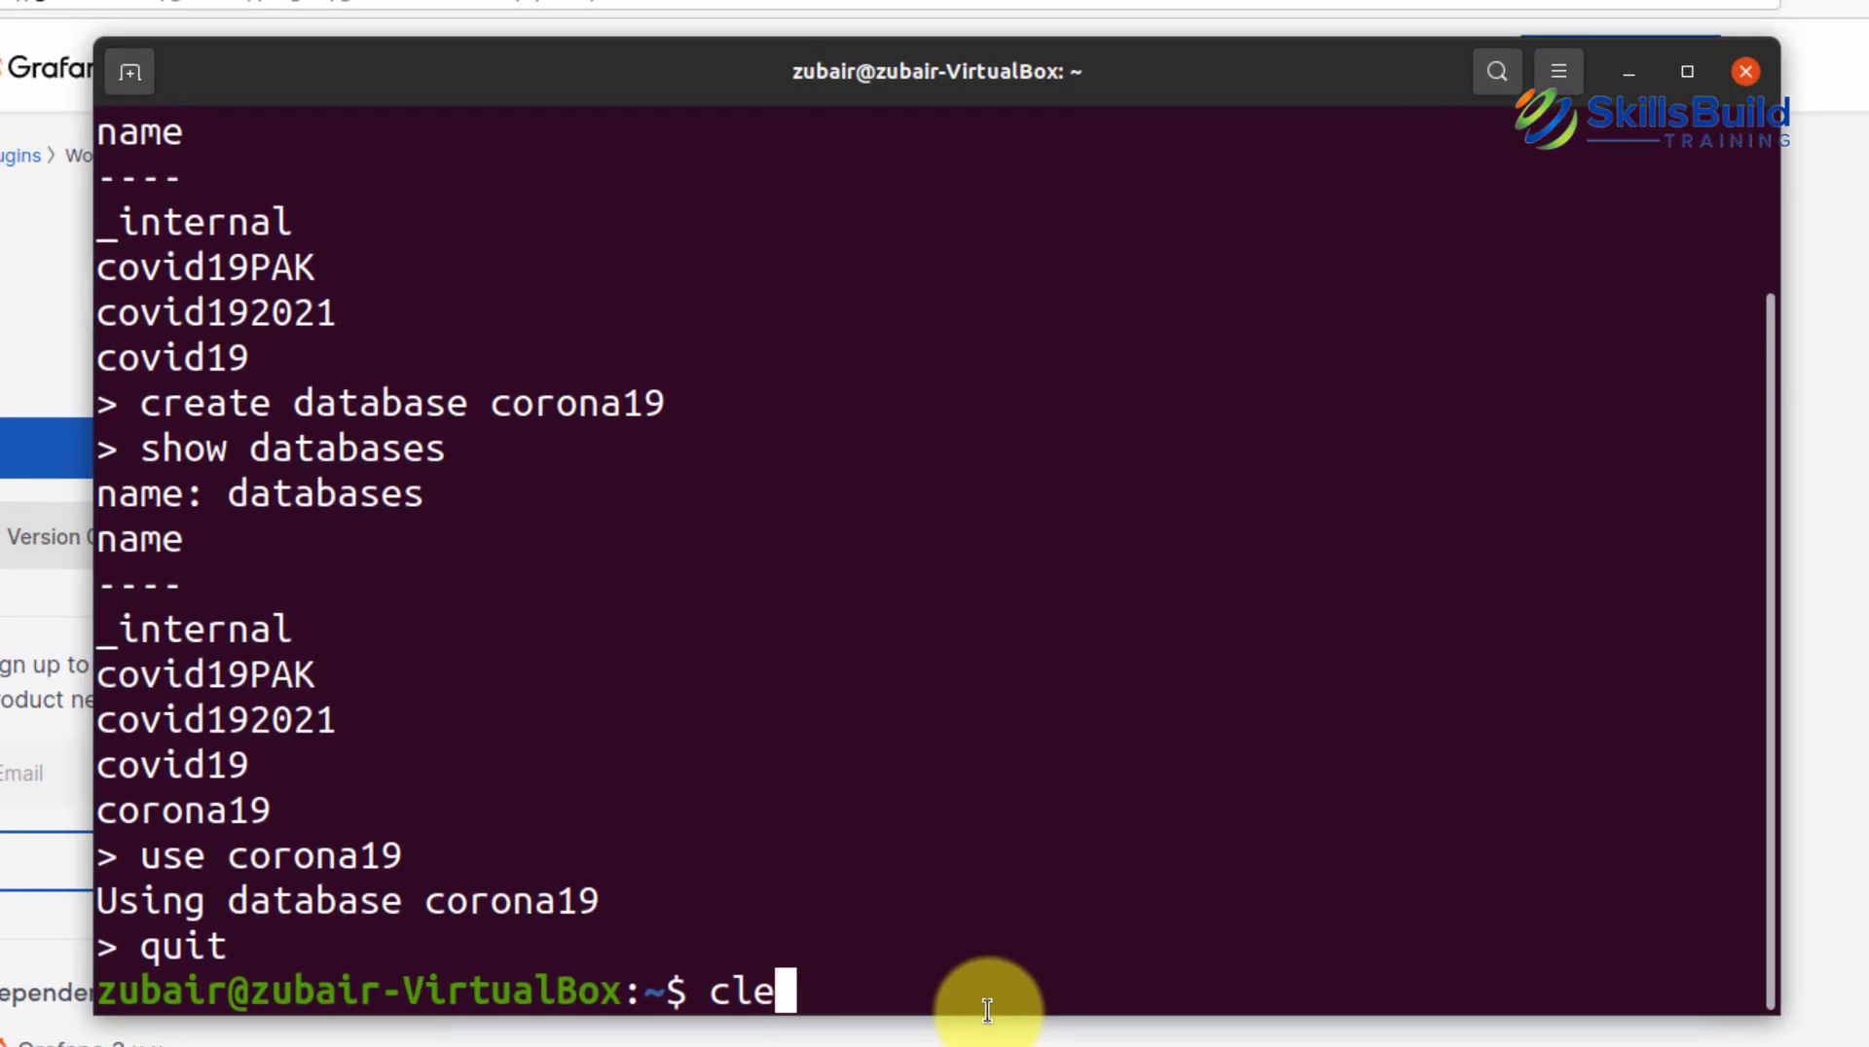
key(Return)
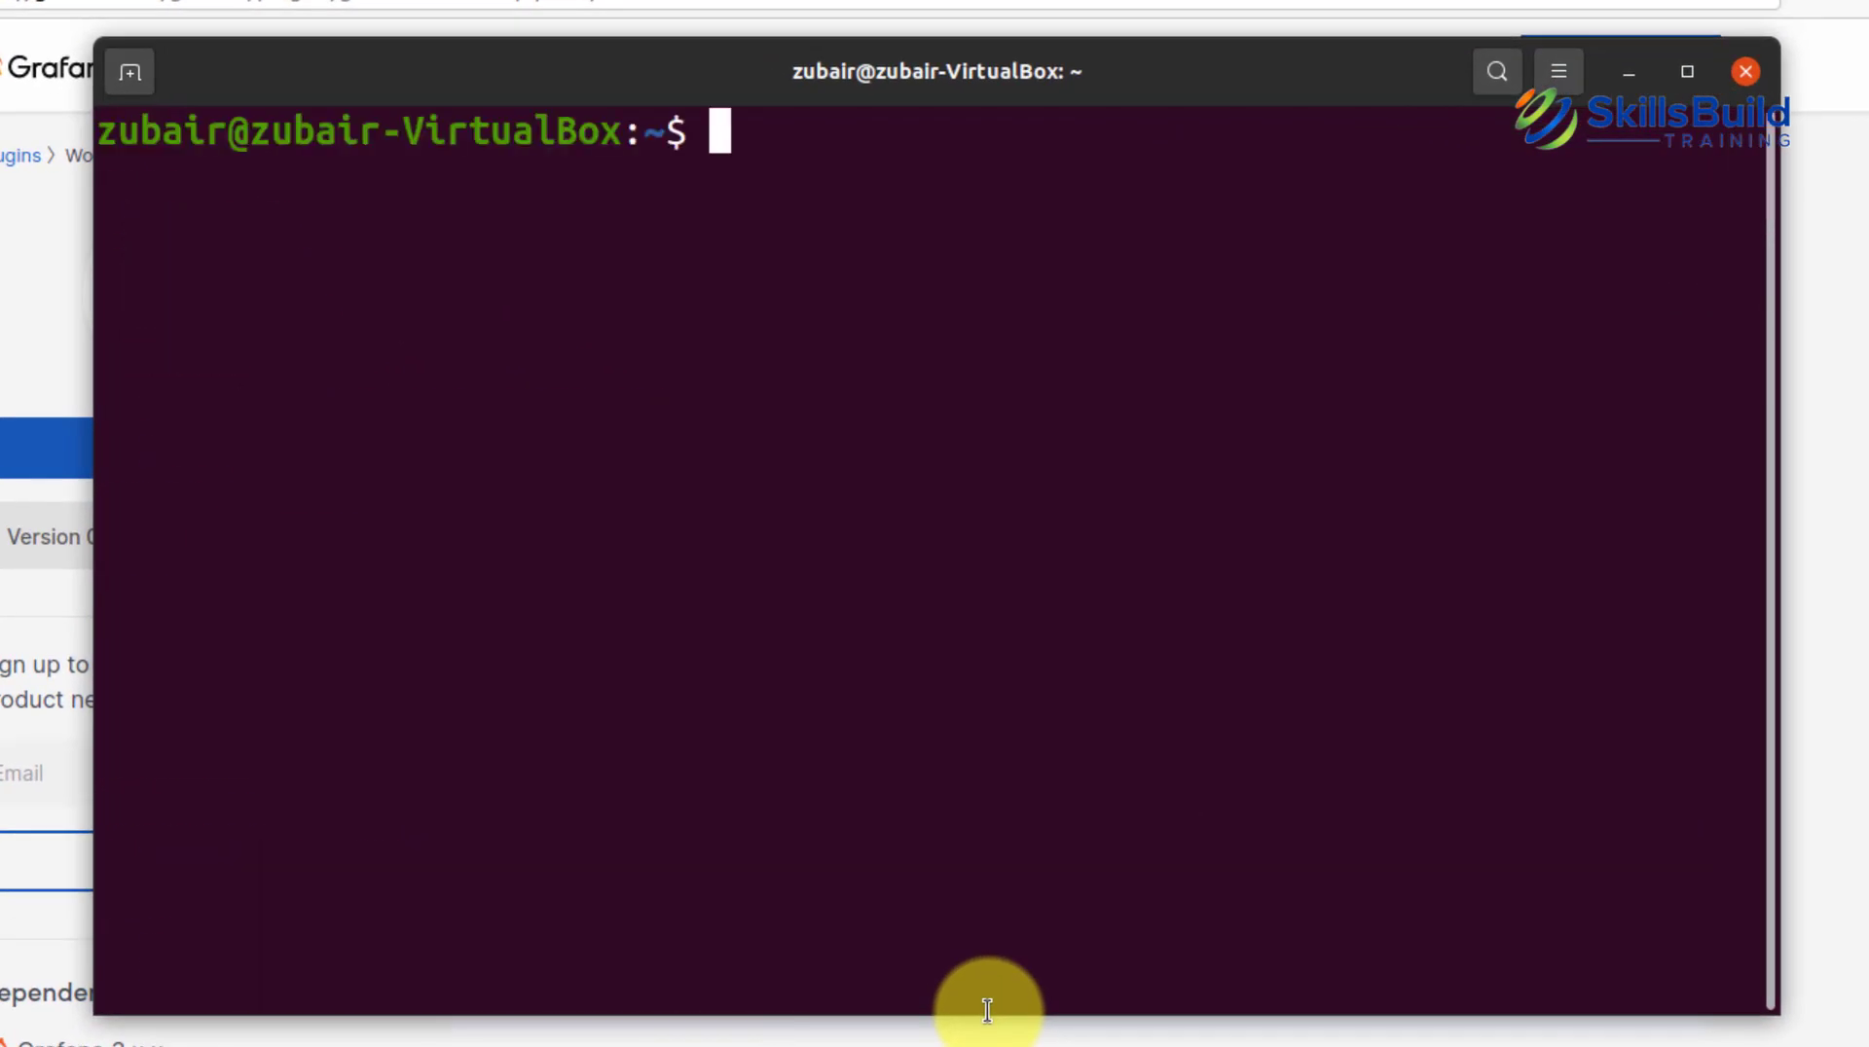
right_click(752, 144)
click(786, 230)
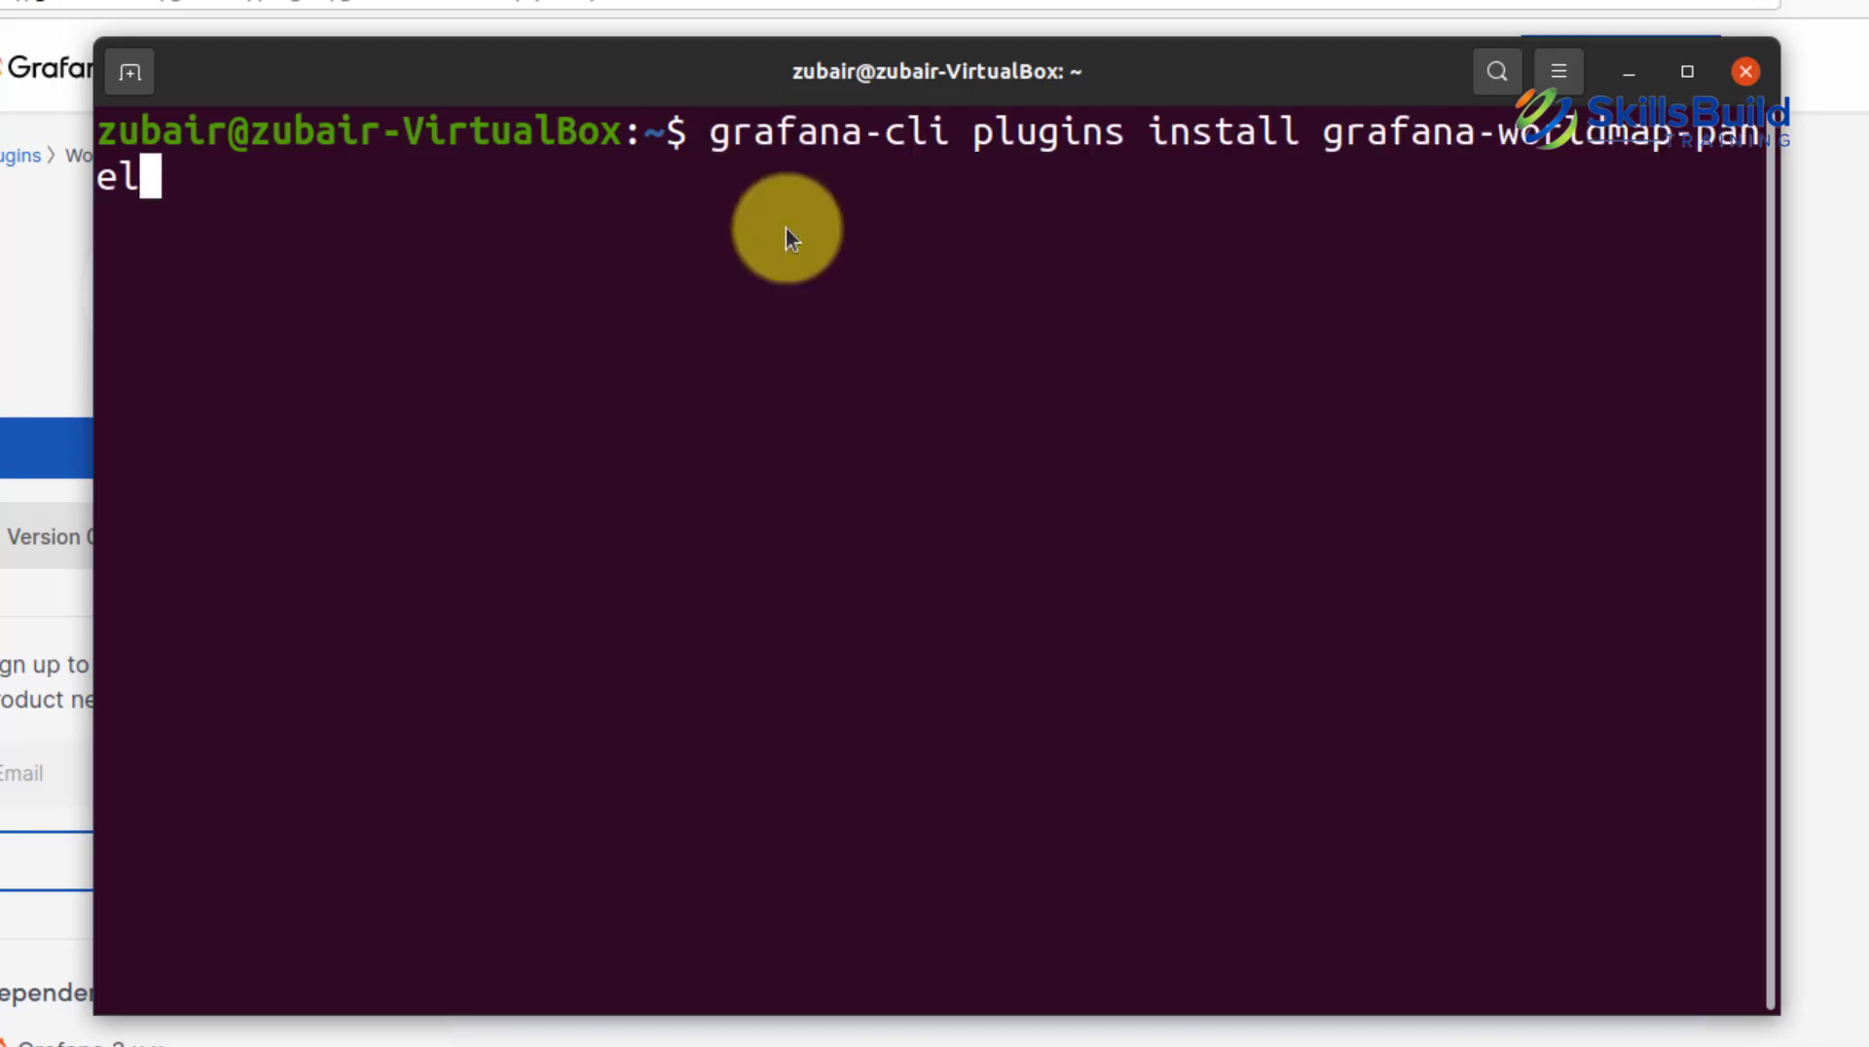
key(Return)
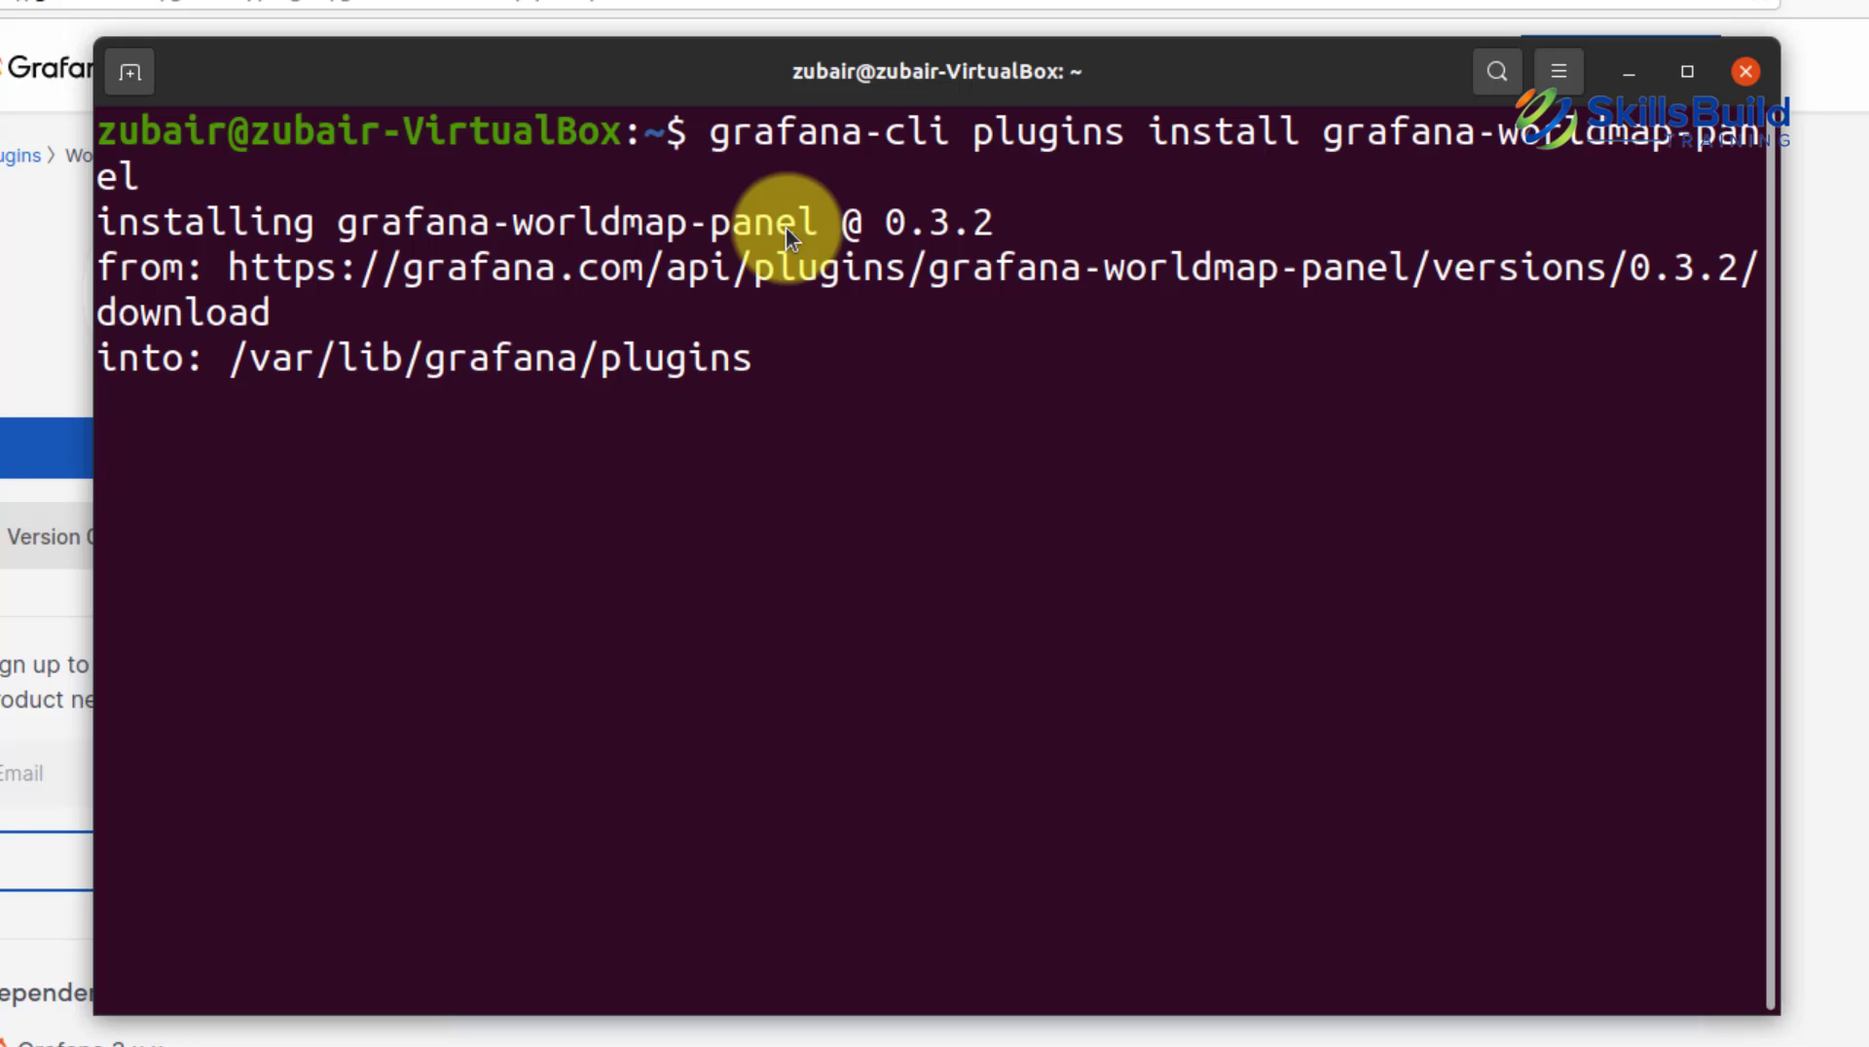
Step: Rerun the grafana-worldmap-panel plugin installation with sudo in front of the command
key(Up)
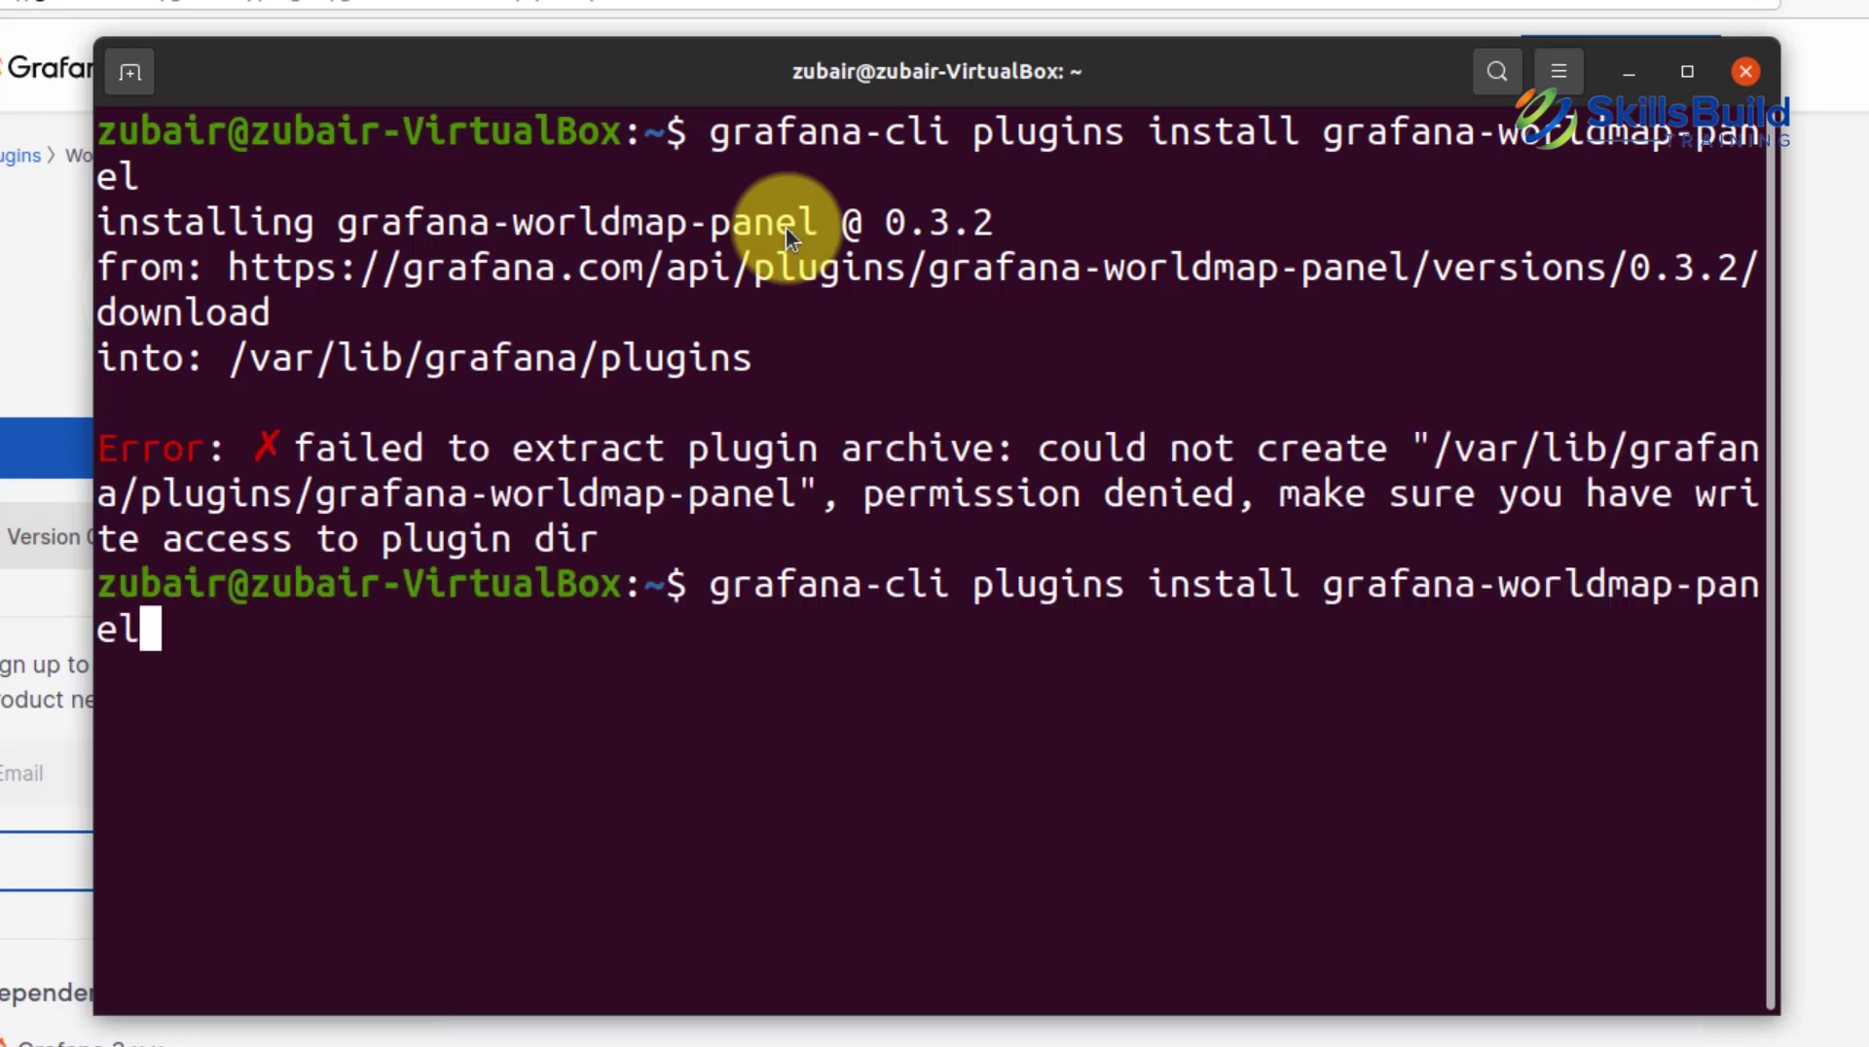
key(Home)
text(sudo)
key(Return)
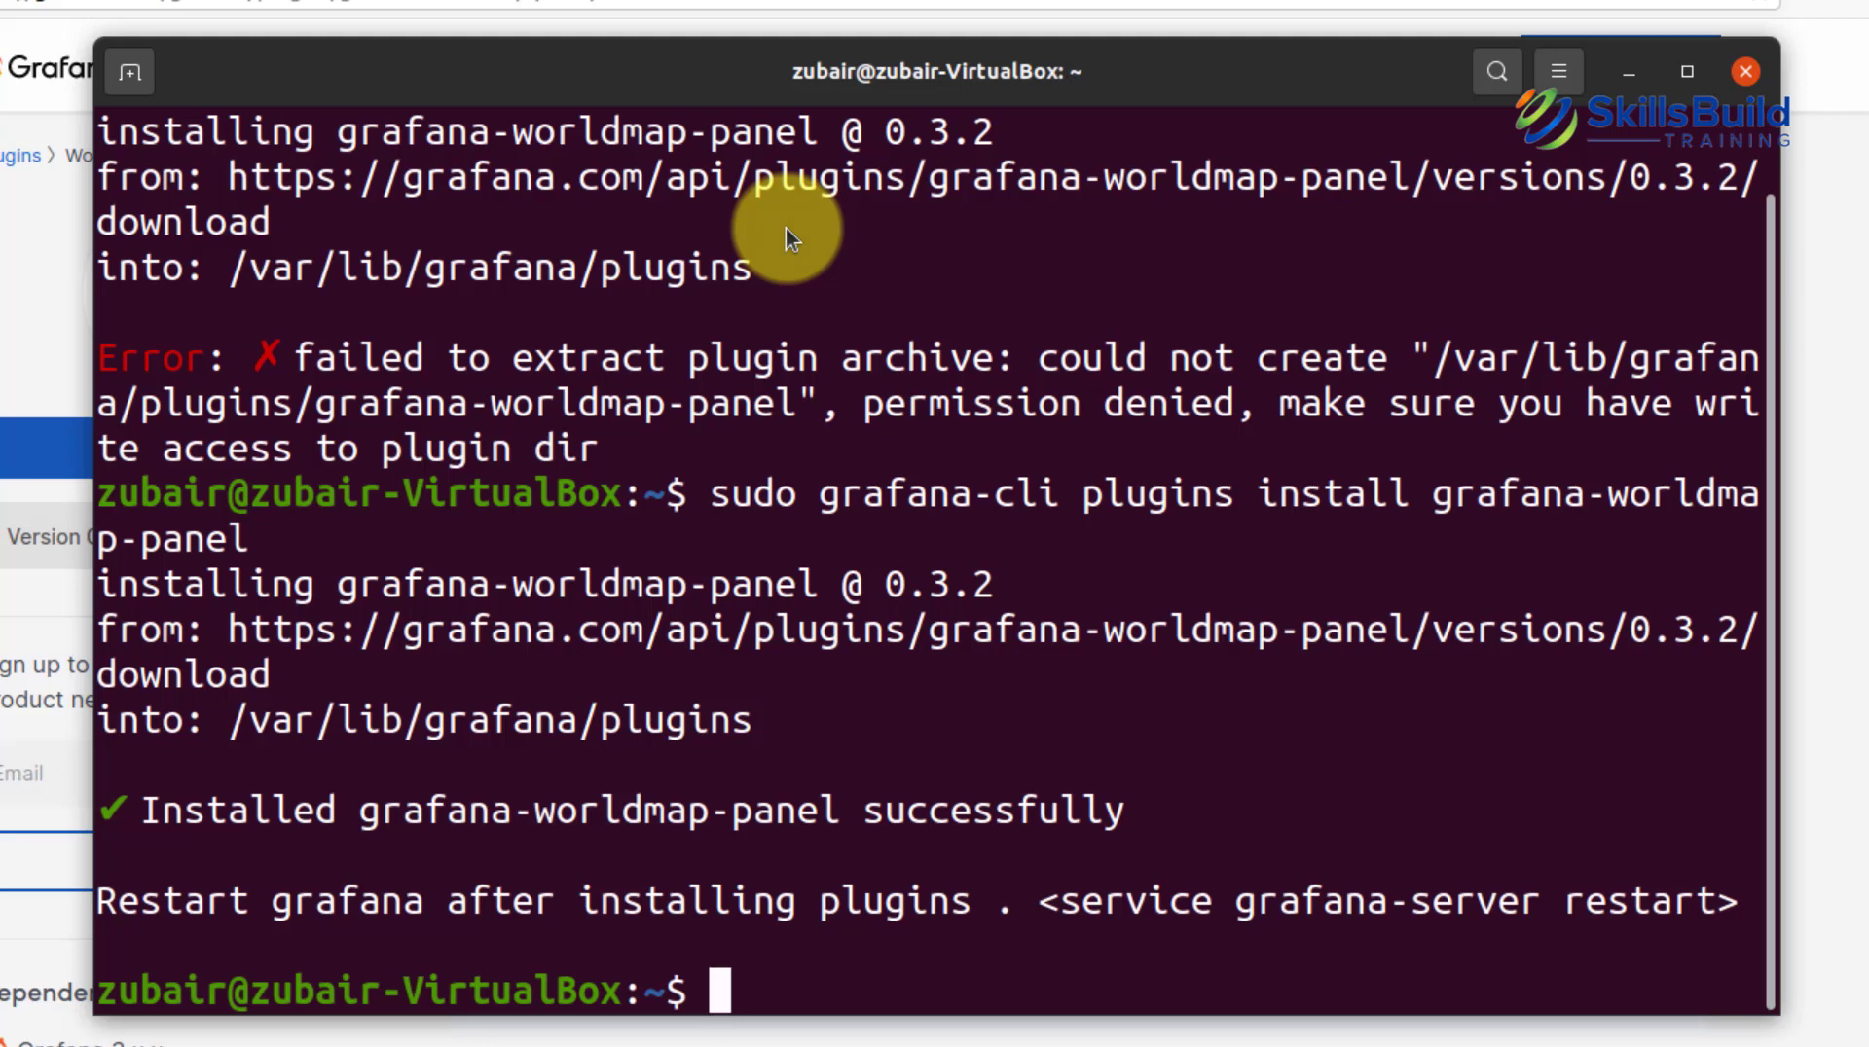
Step: Restart the Grafana server with sudo service grafana-server restart
text(sudo )
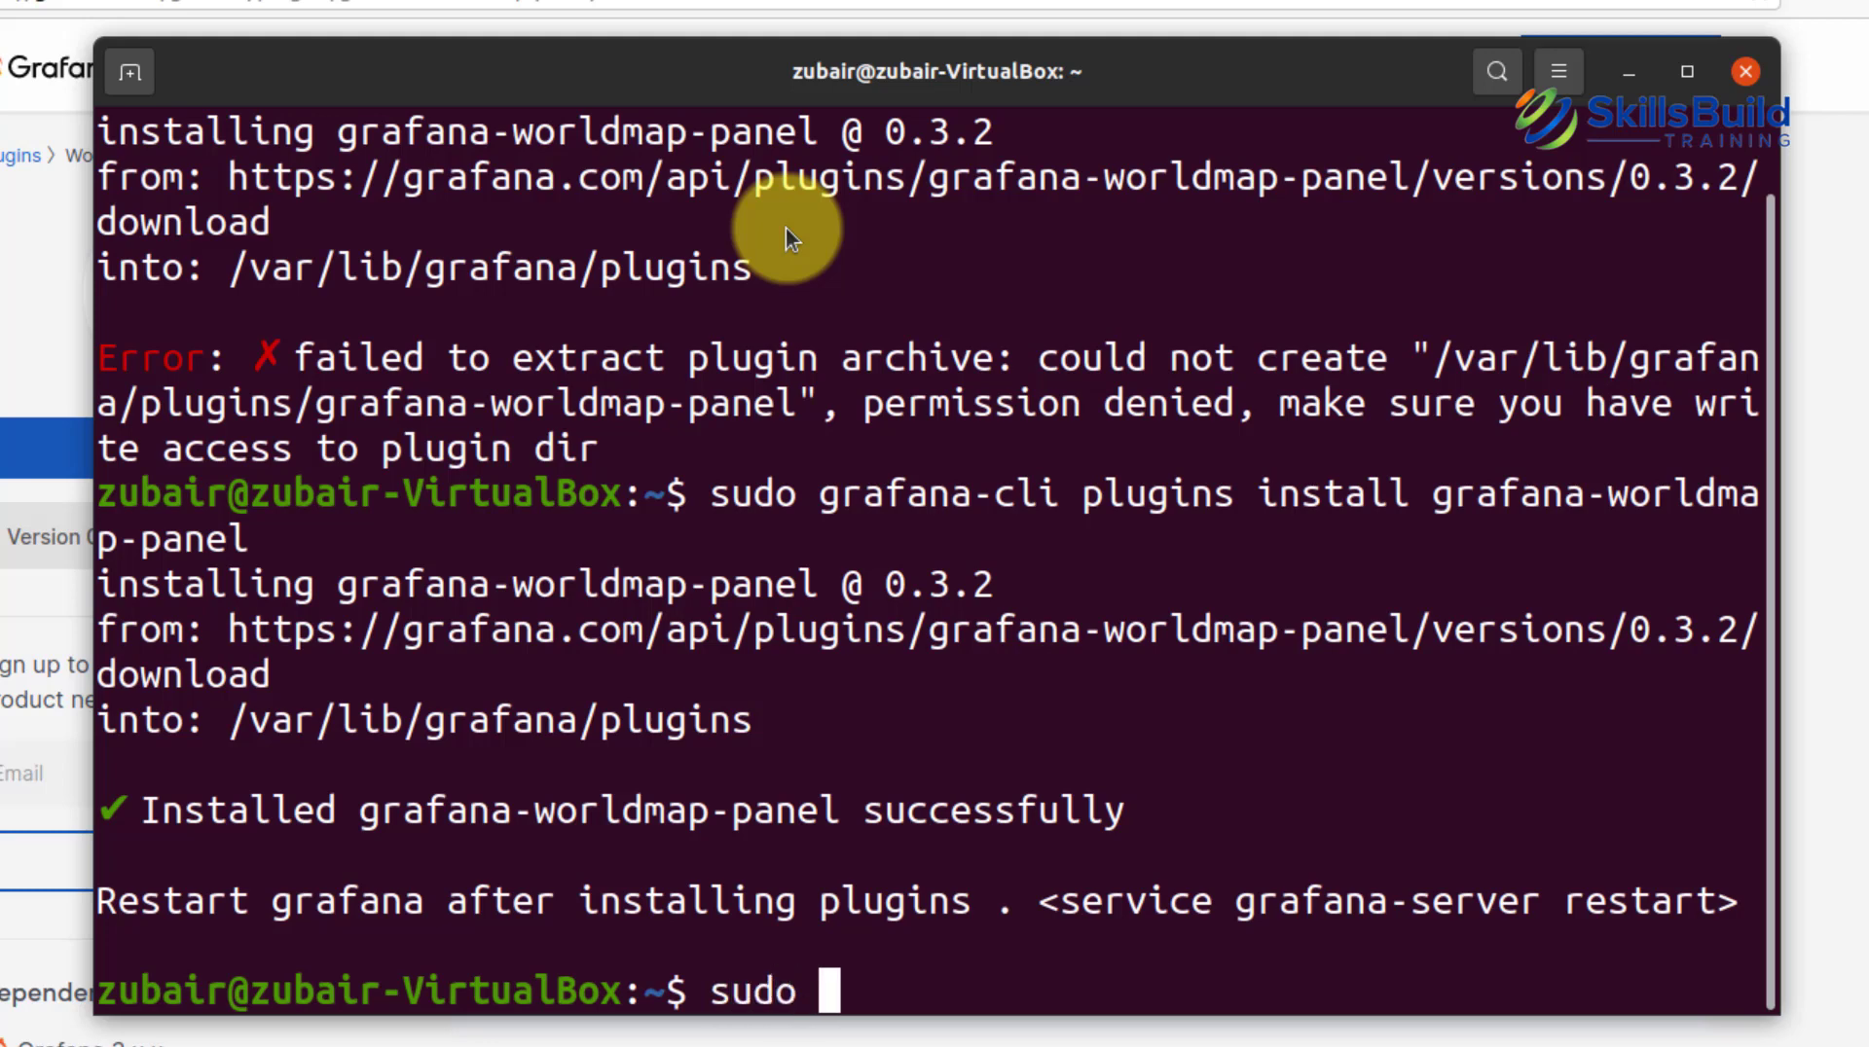
text(service)
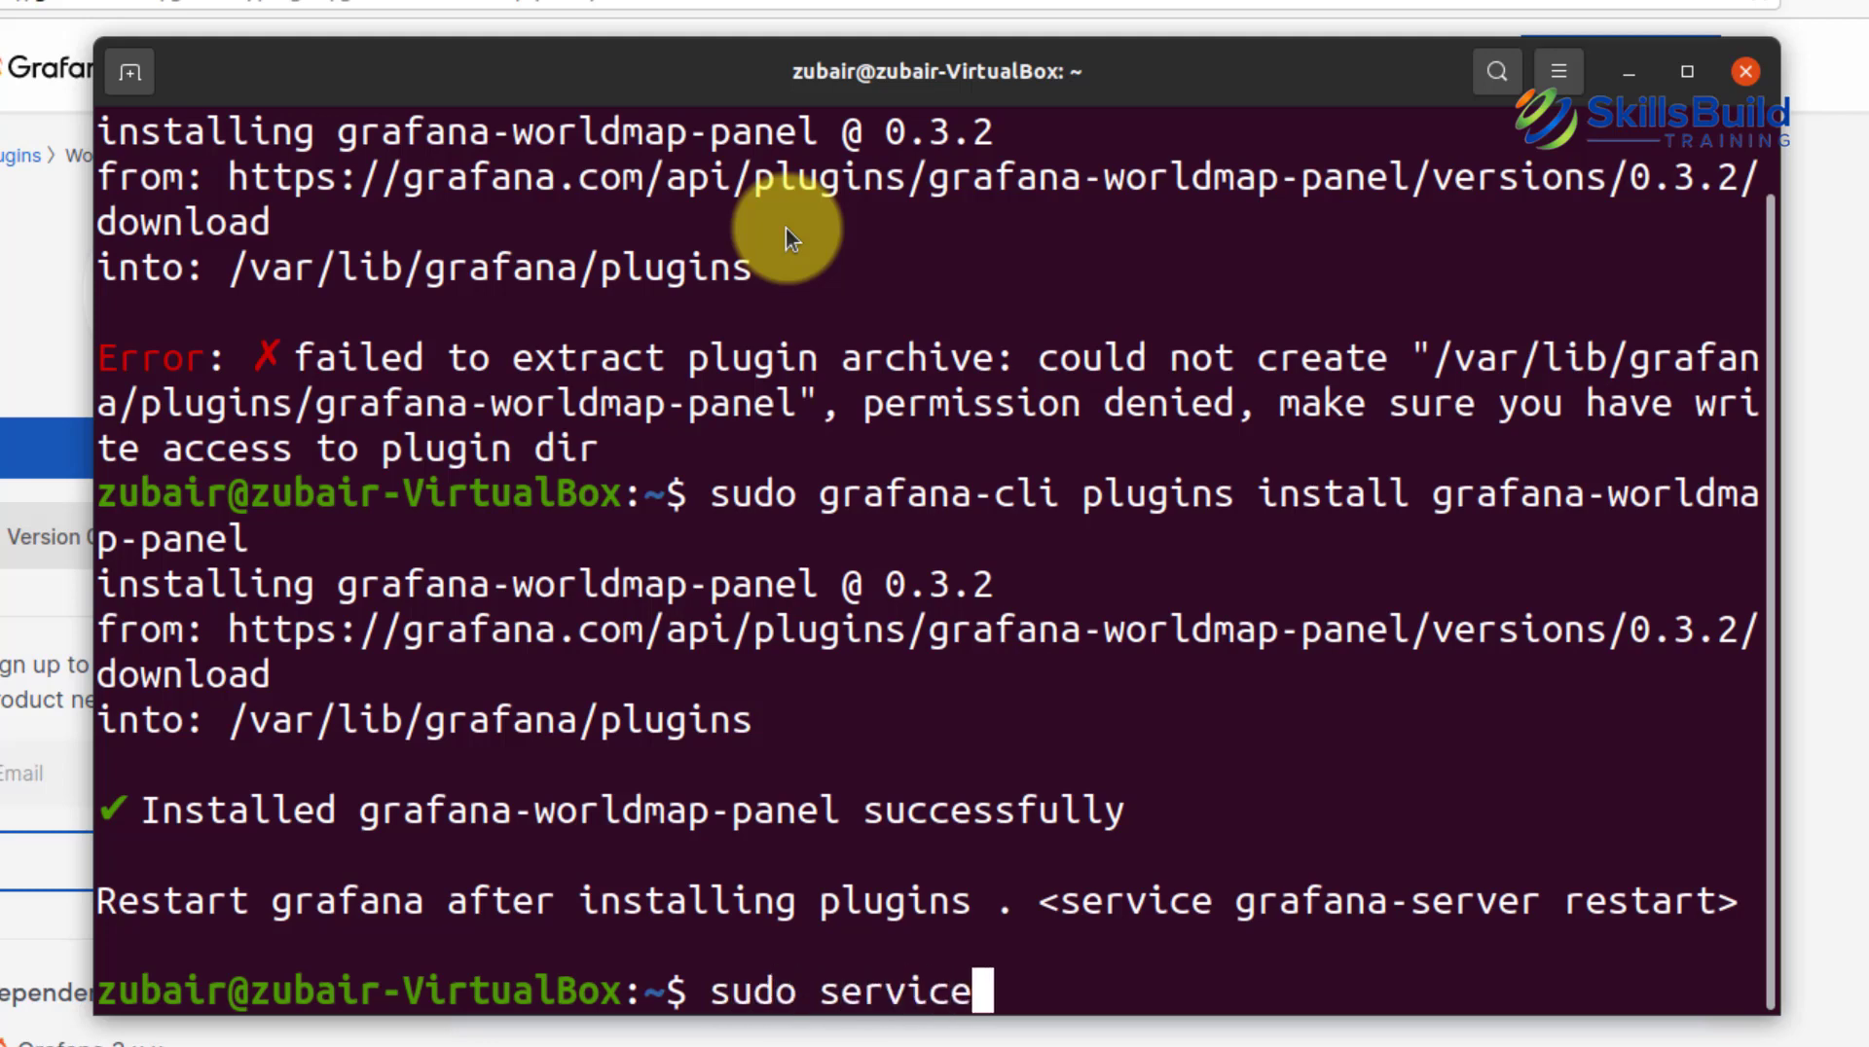
text( frafana)
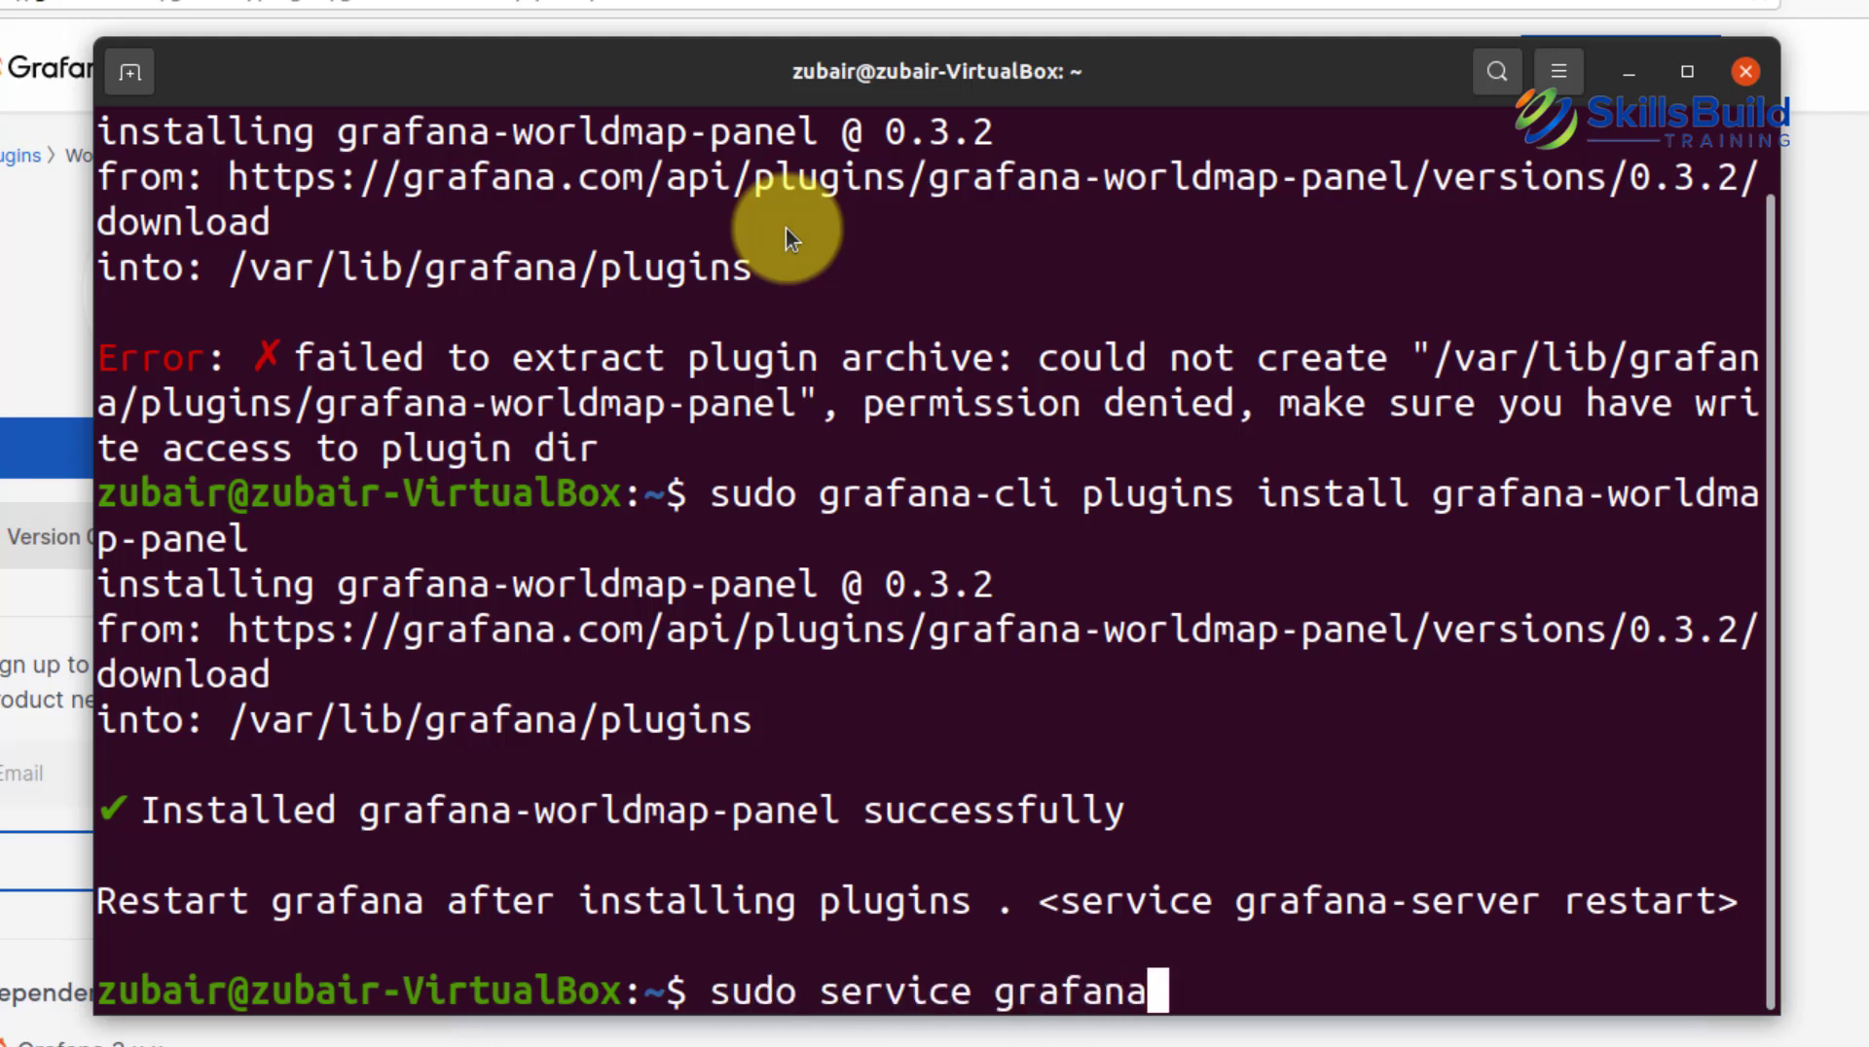
text(-server)
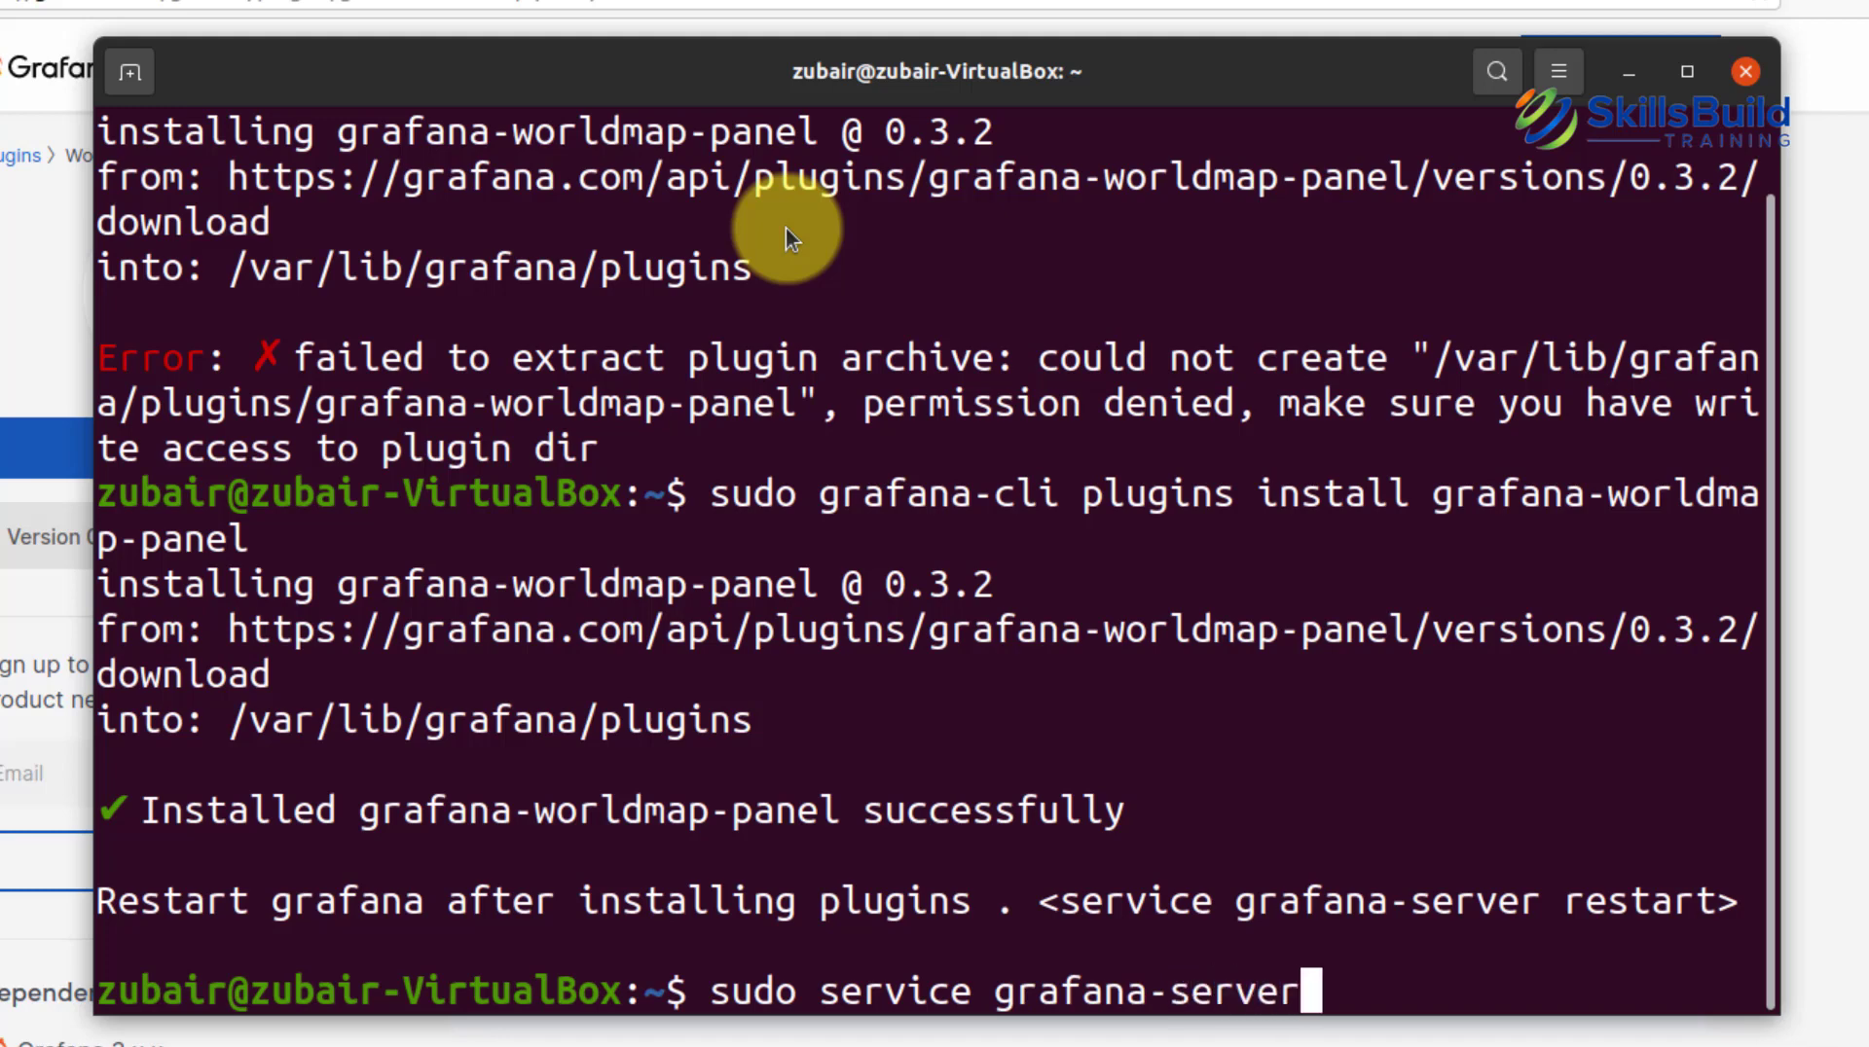
text( restart)
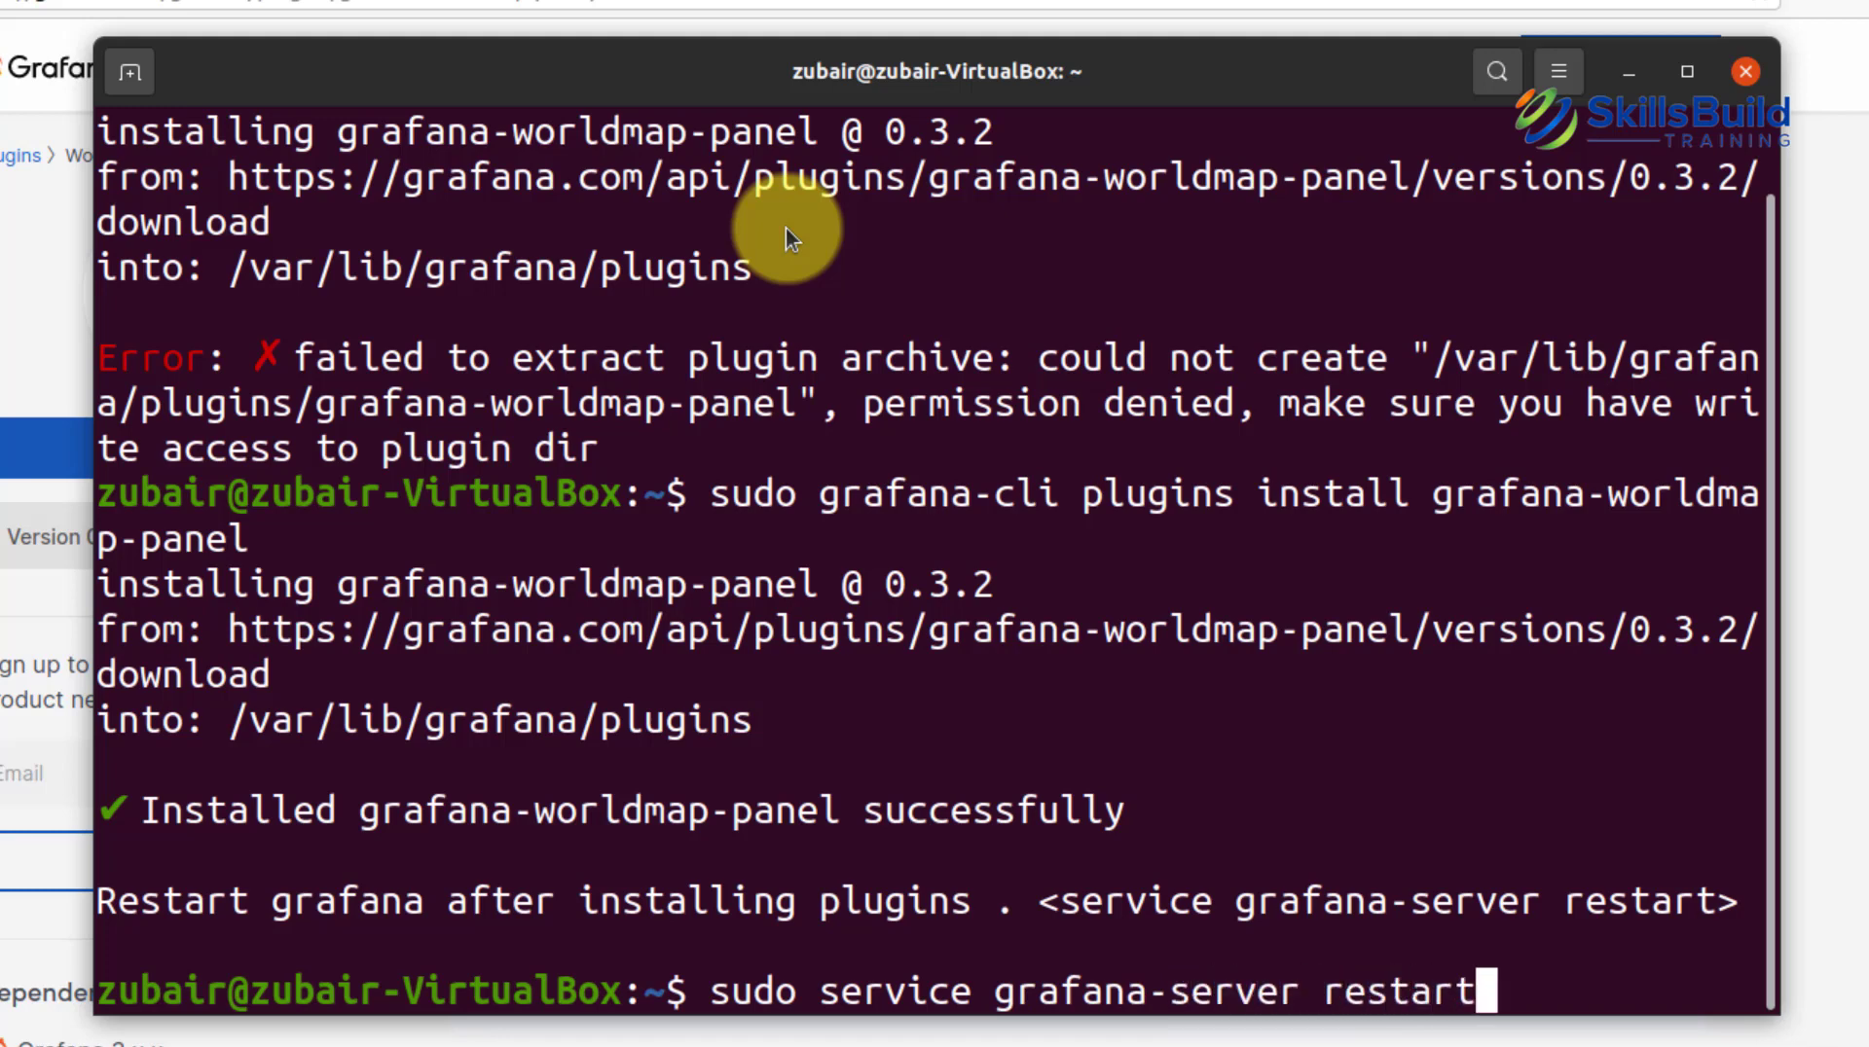
key(Return)
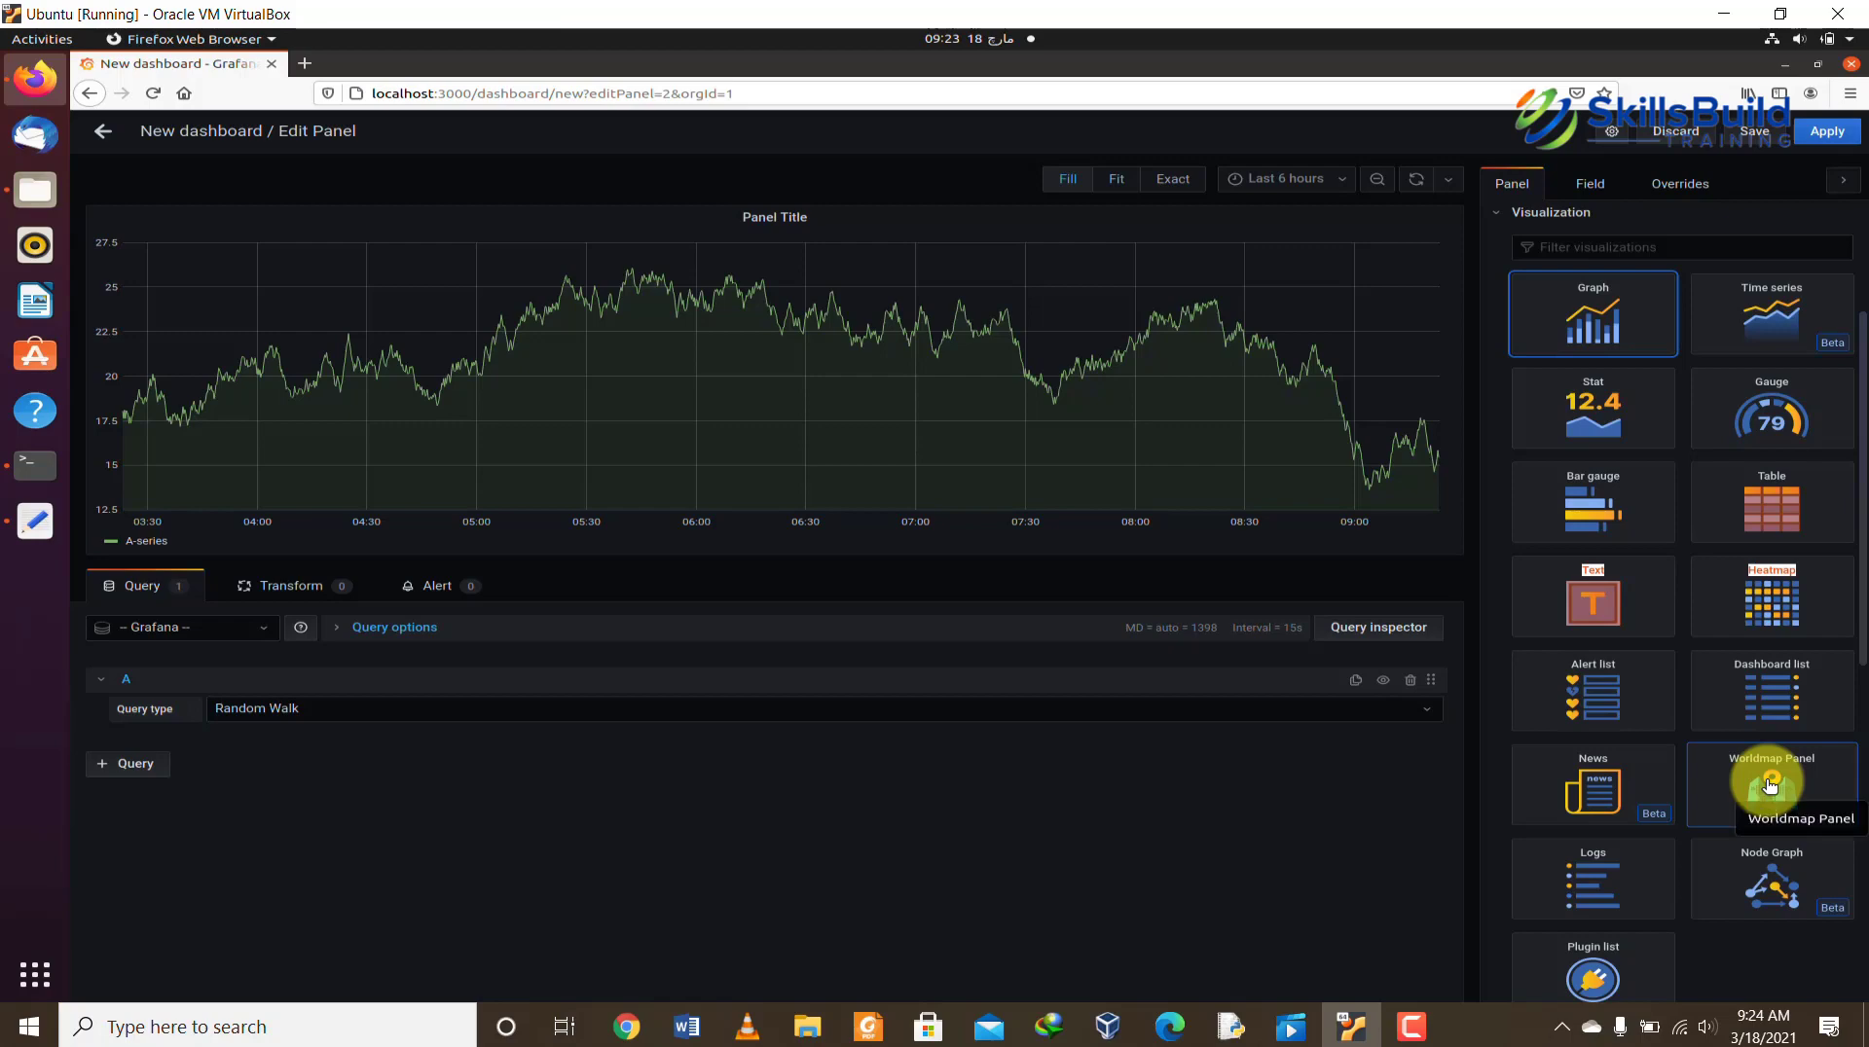
Step: Set the new panel's visualization to Worldmap Panel in Grafana and bring up the TrackCorona API page
click(1769, 784)
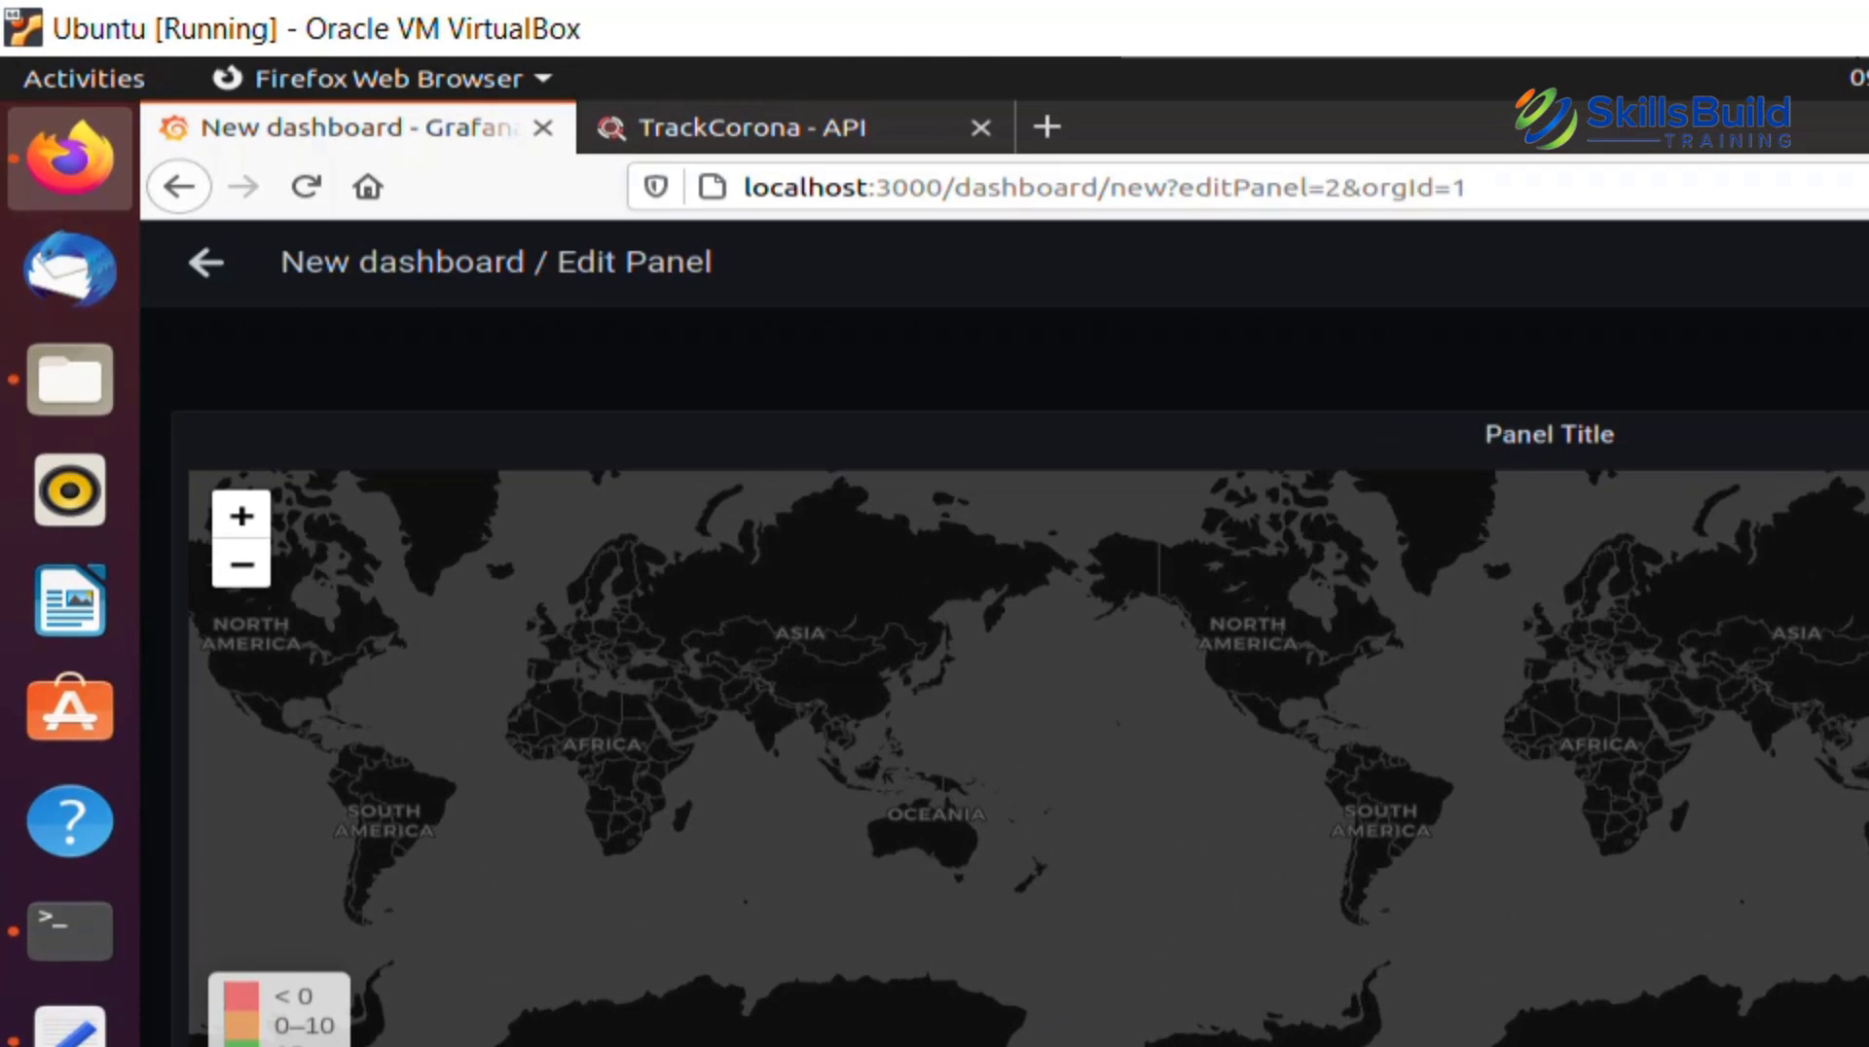
key(ctrl+Tab)
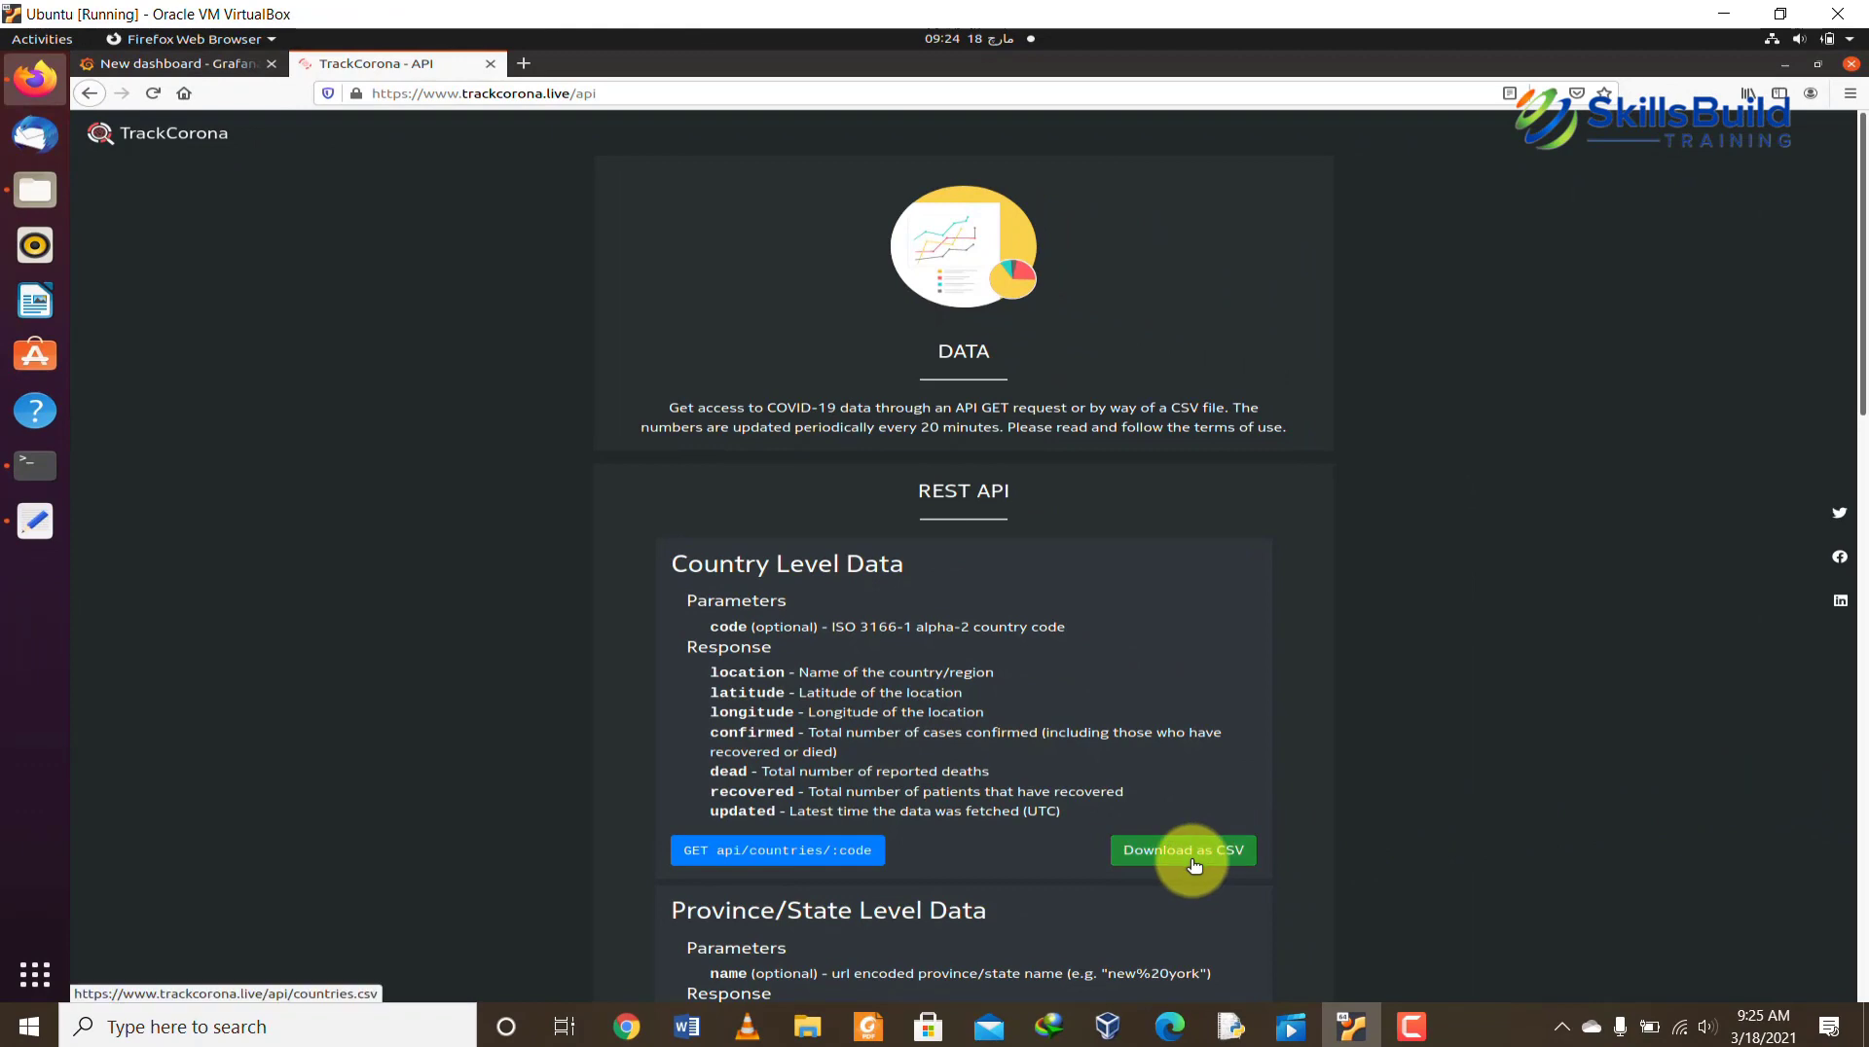
right_click(1224, 227)
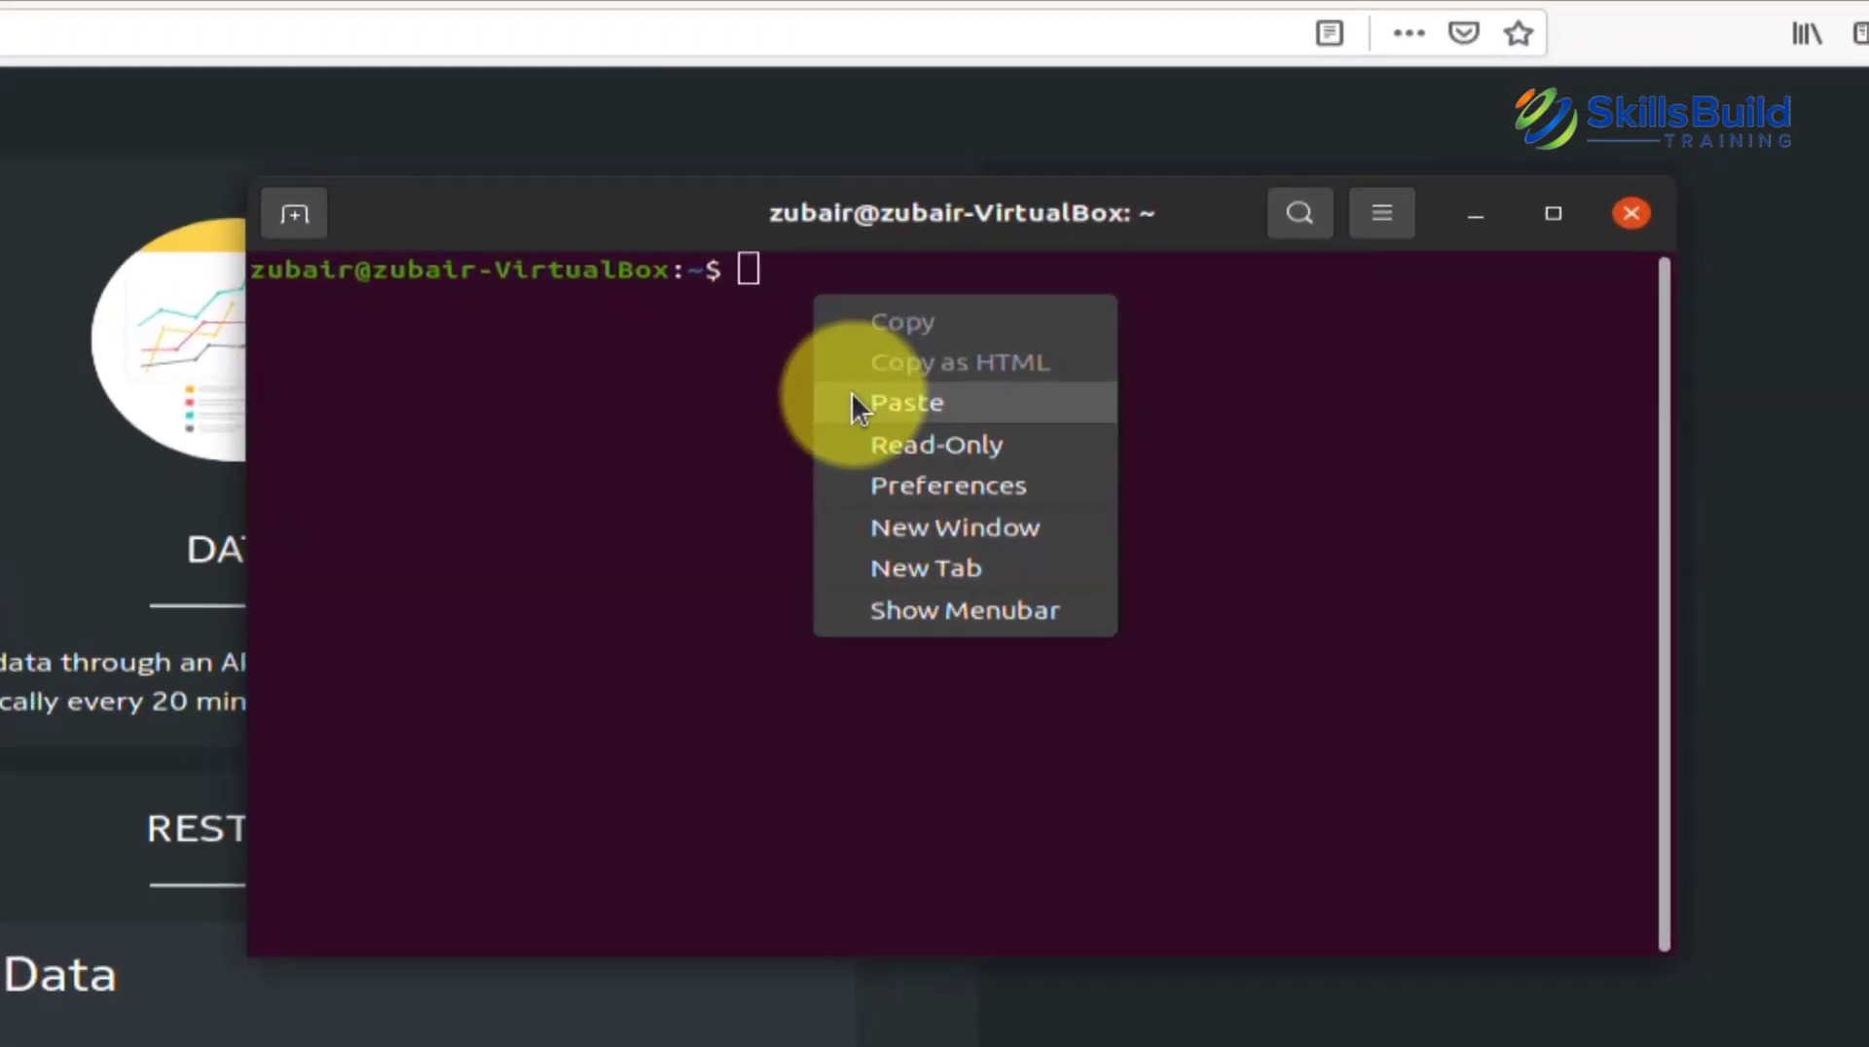
click(850, 403)
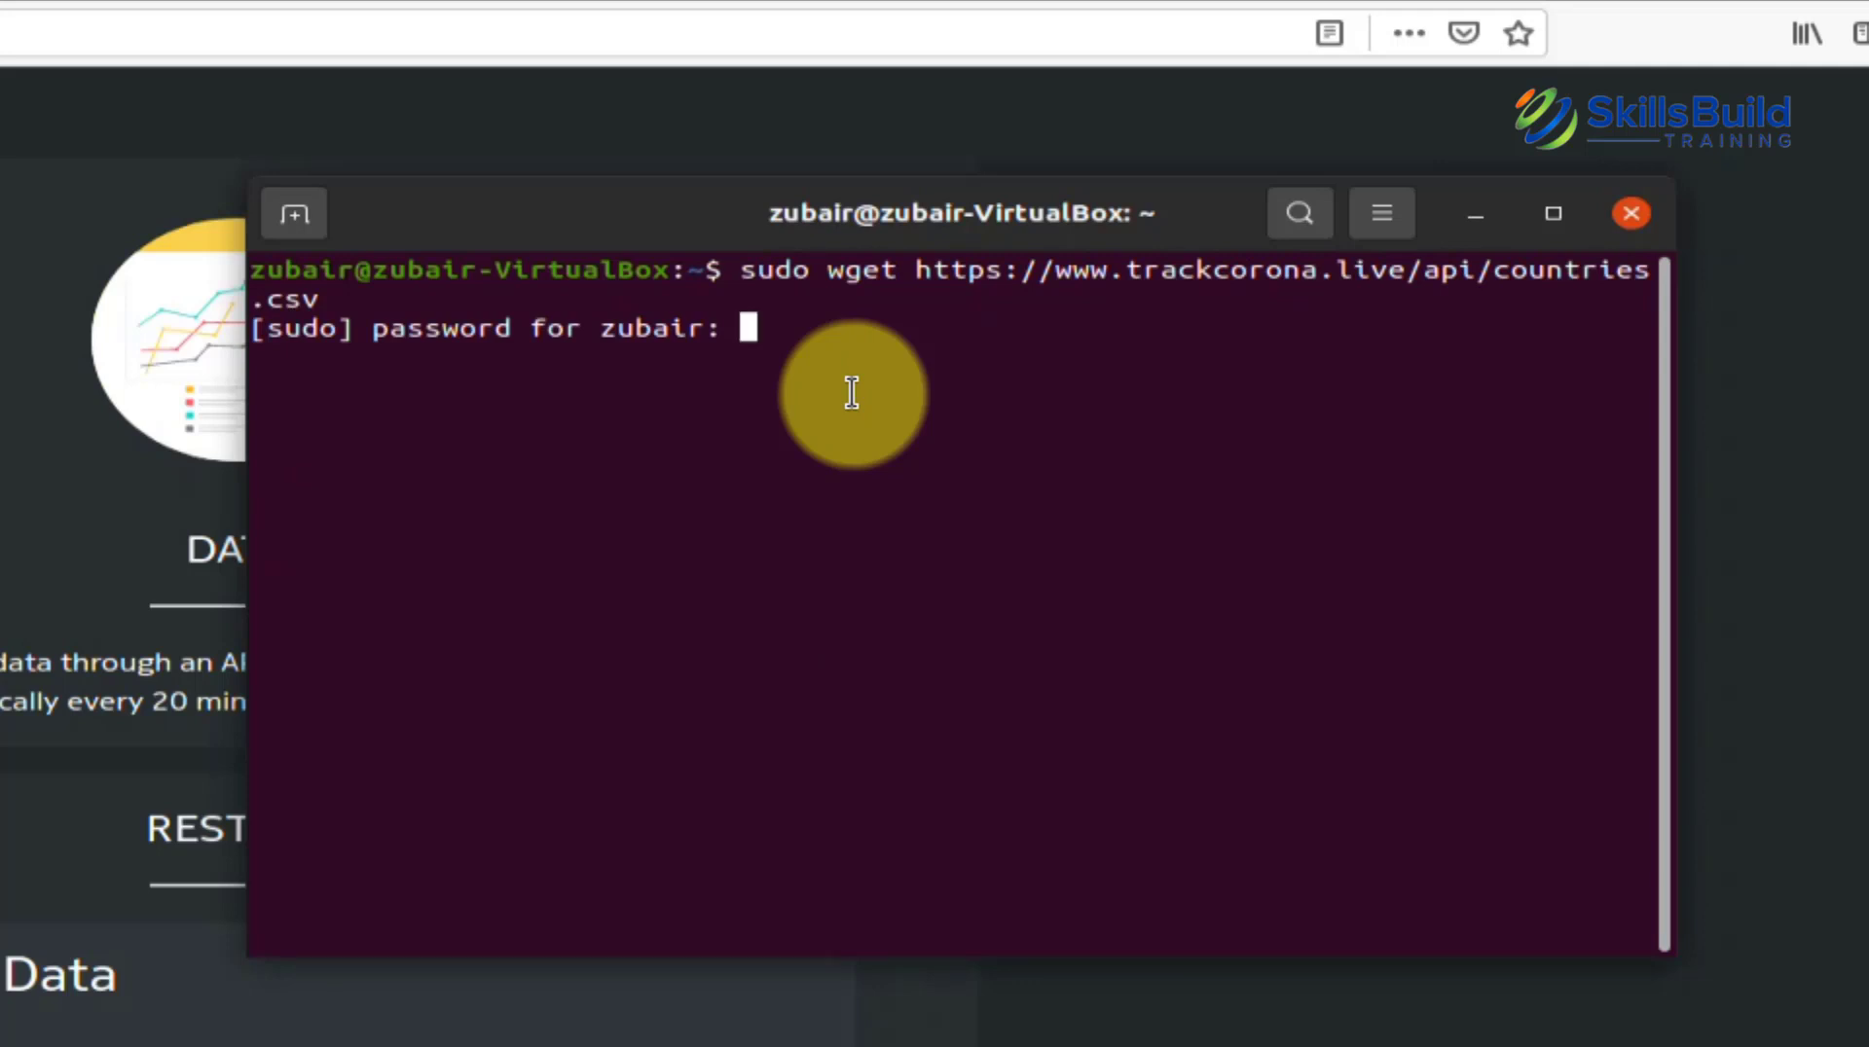
key(Return)
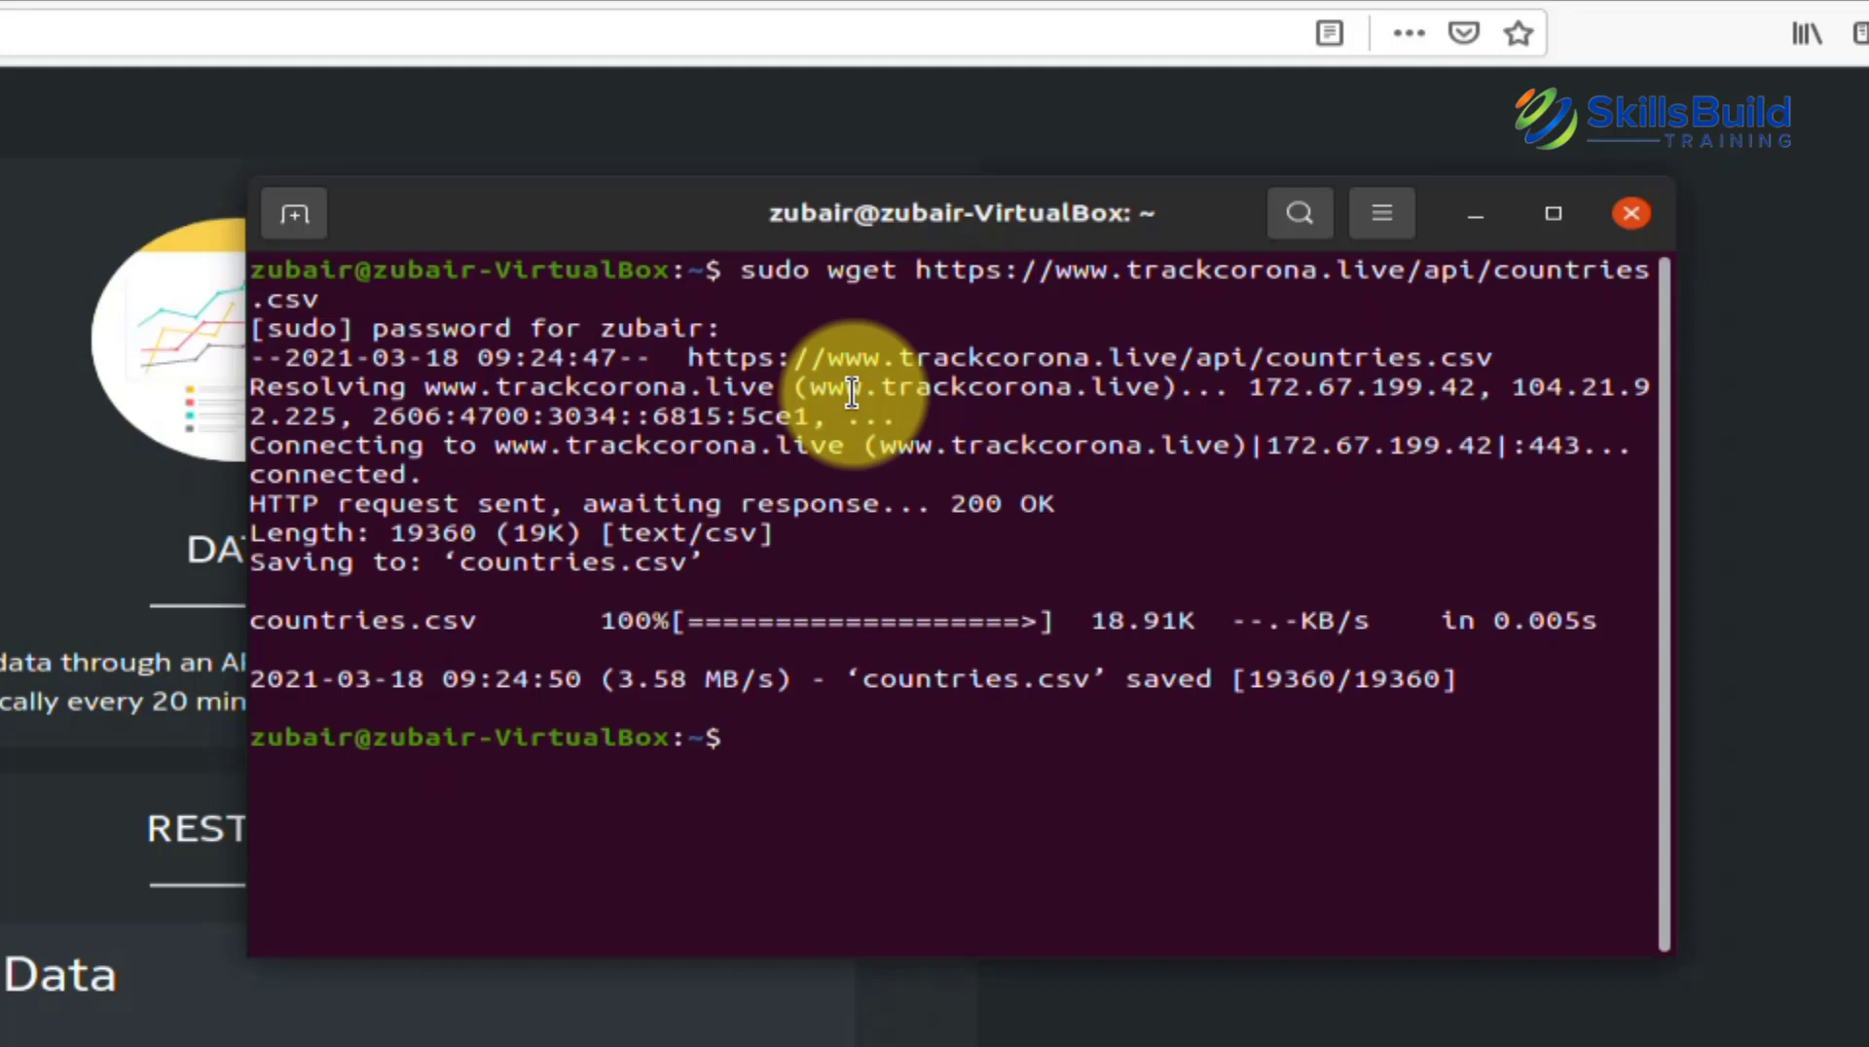
Step: Create the Python script file map.py with touch and maximize it in the text editor
text(touc)
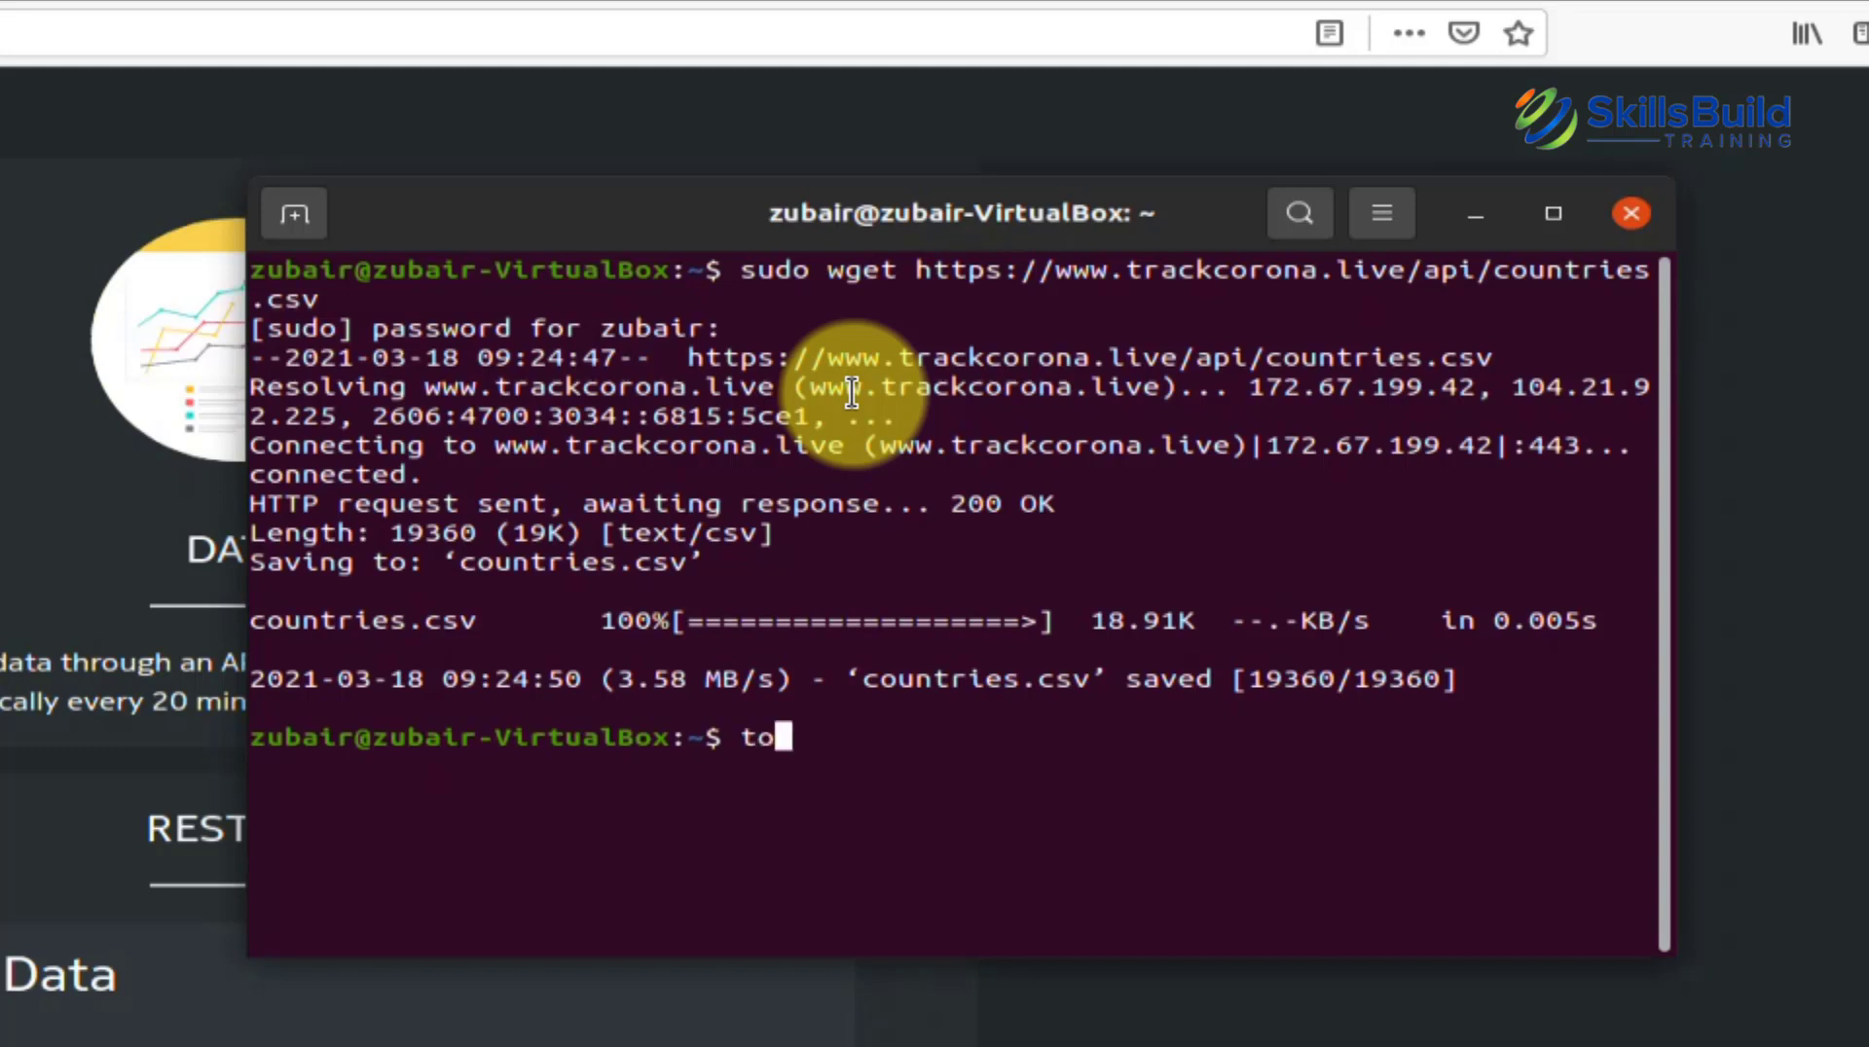
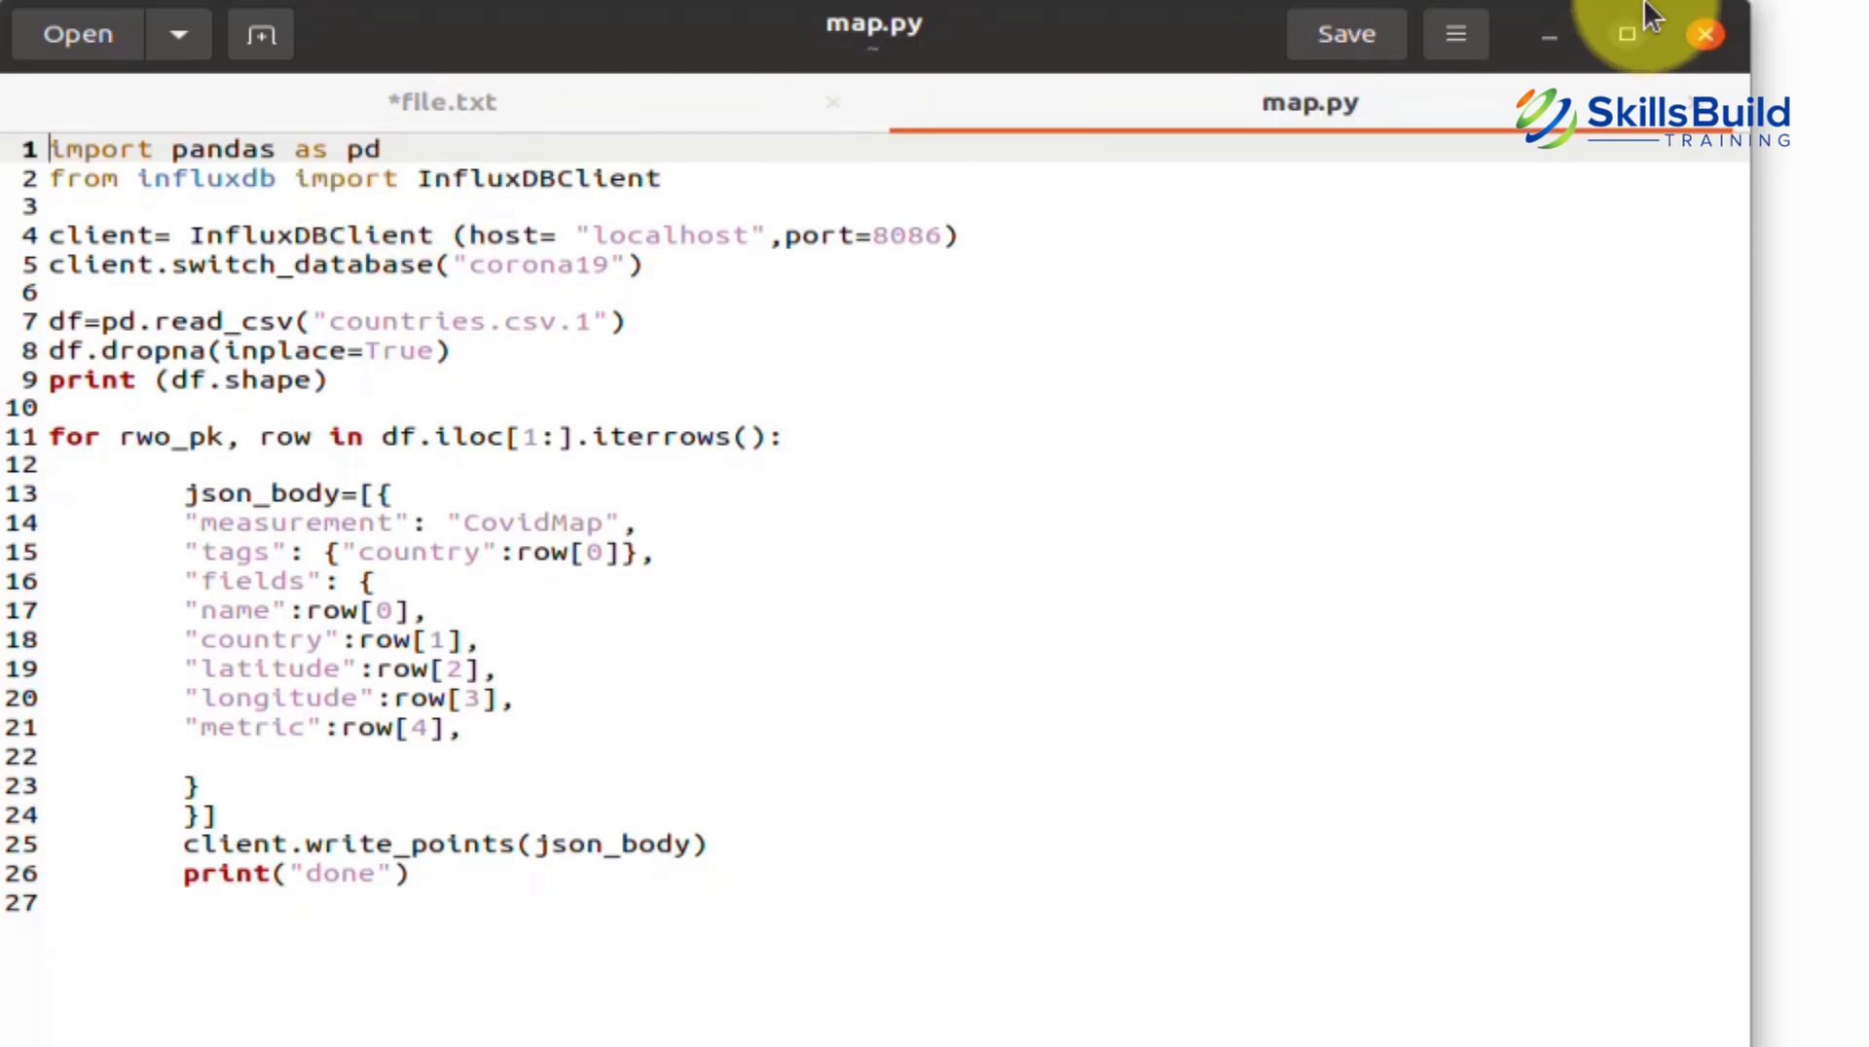
click(1643, 22)
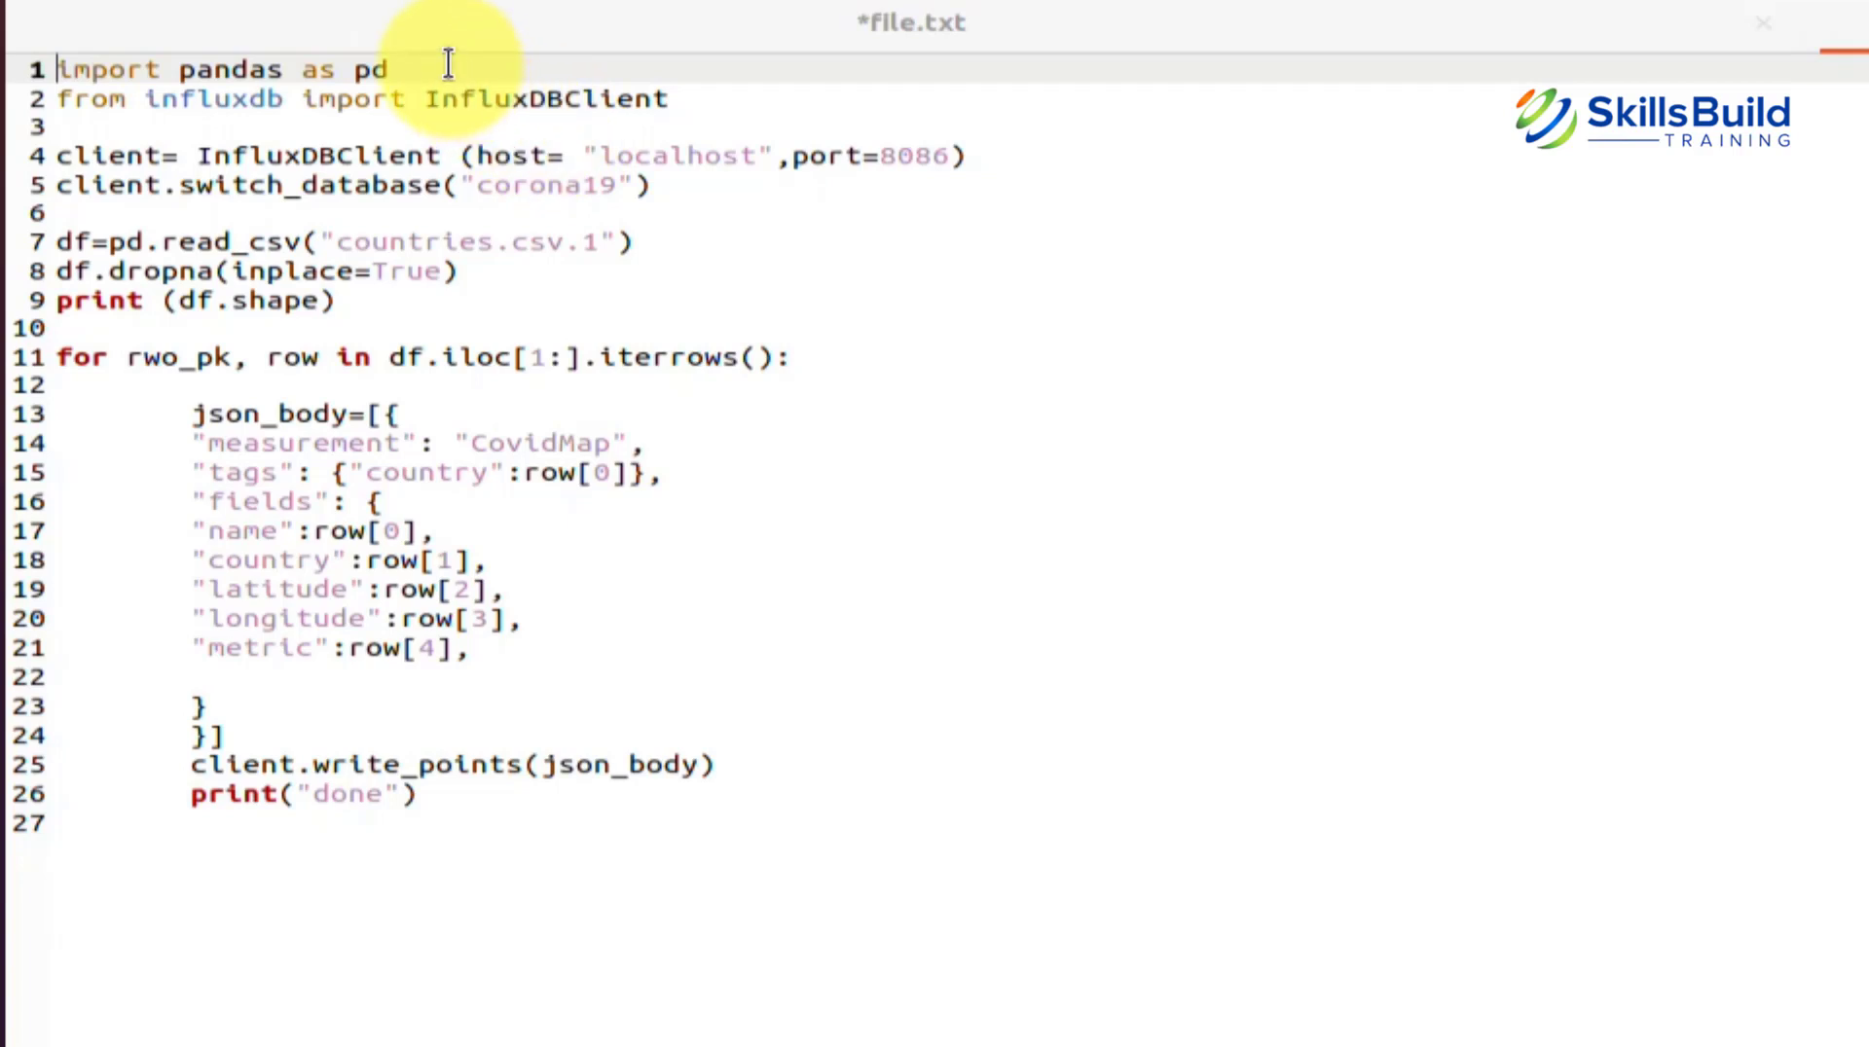
Step: Review the map.py script, covering its pandas import, the database and CSV file it uses, and the json_body fields
drag(448, 63, 146, 64)
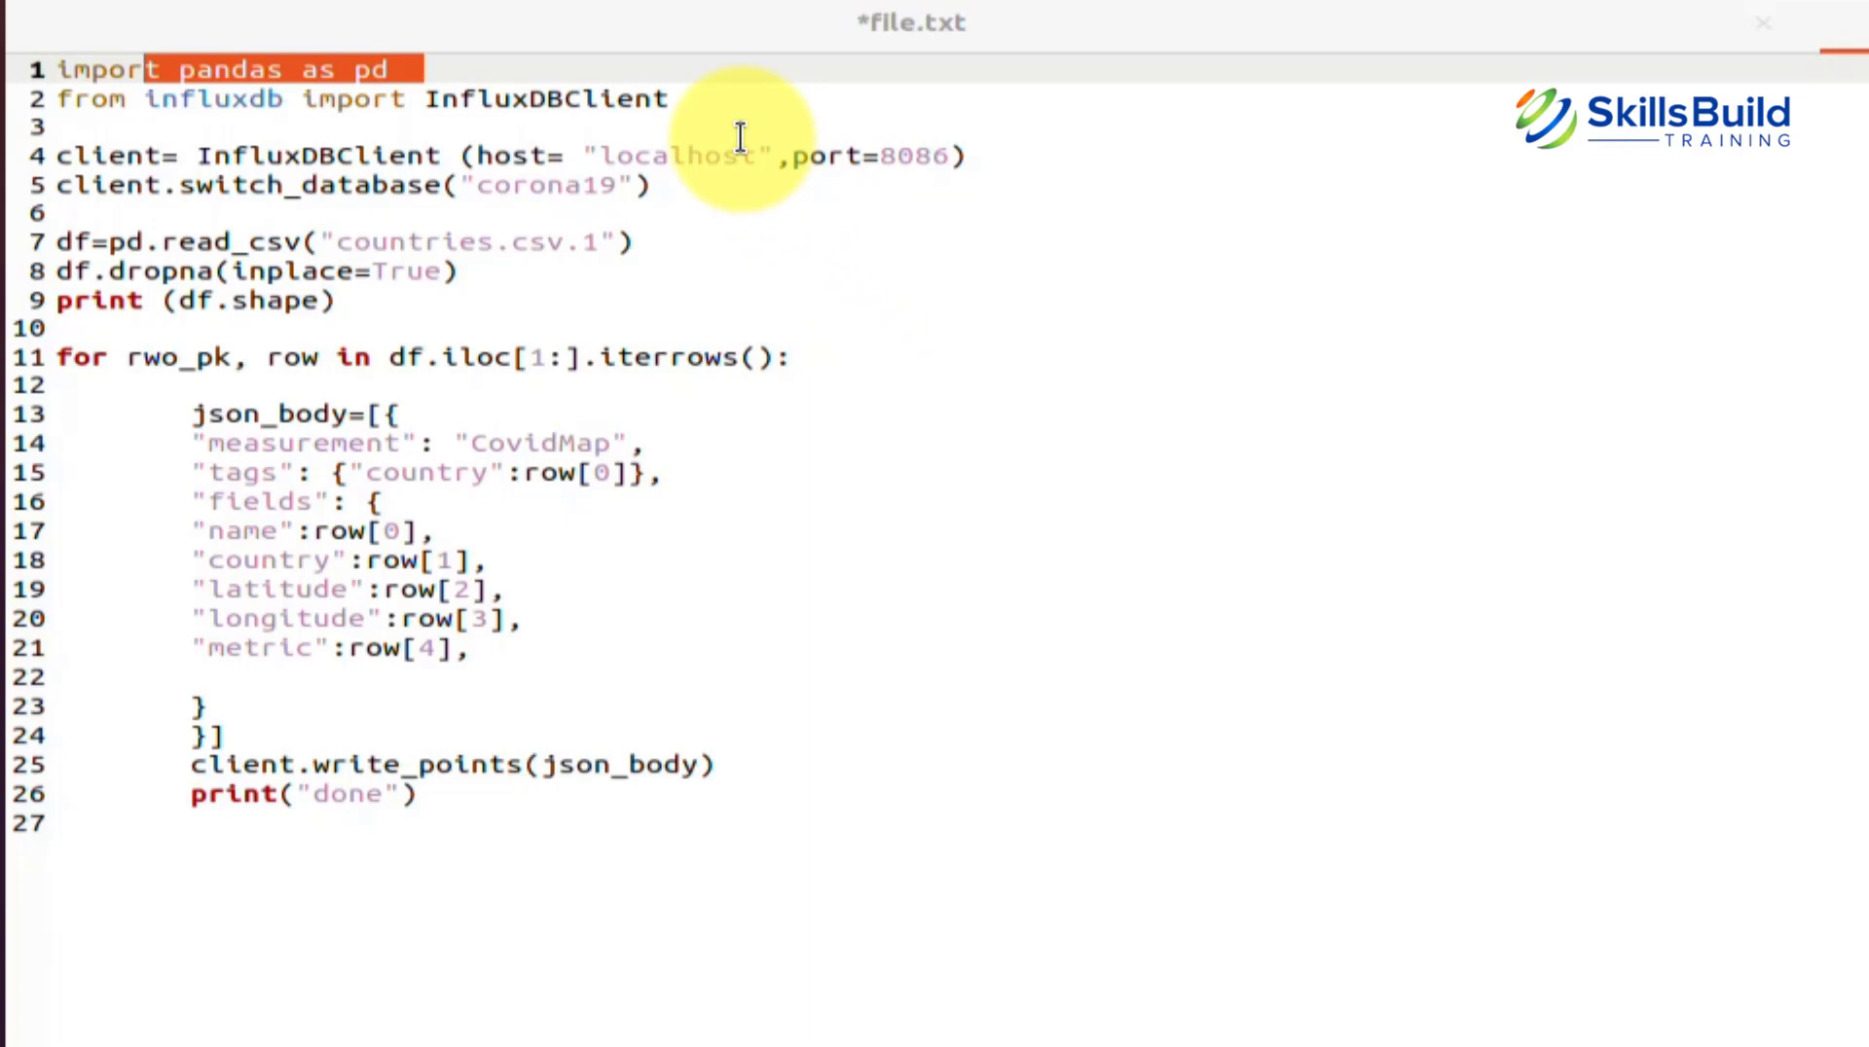
click(623, 241)
drag(619, 241, 324, 241)
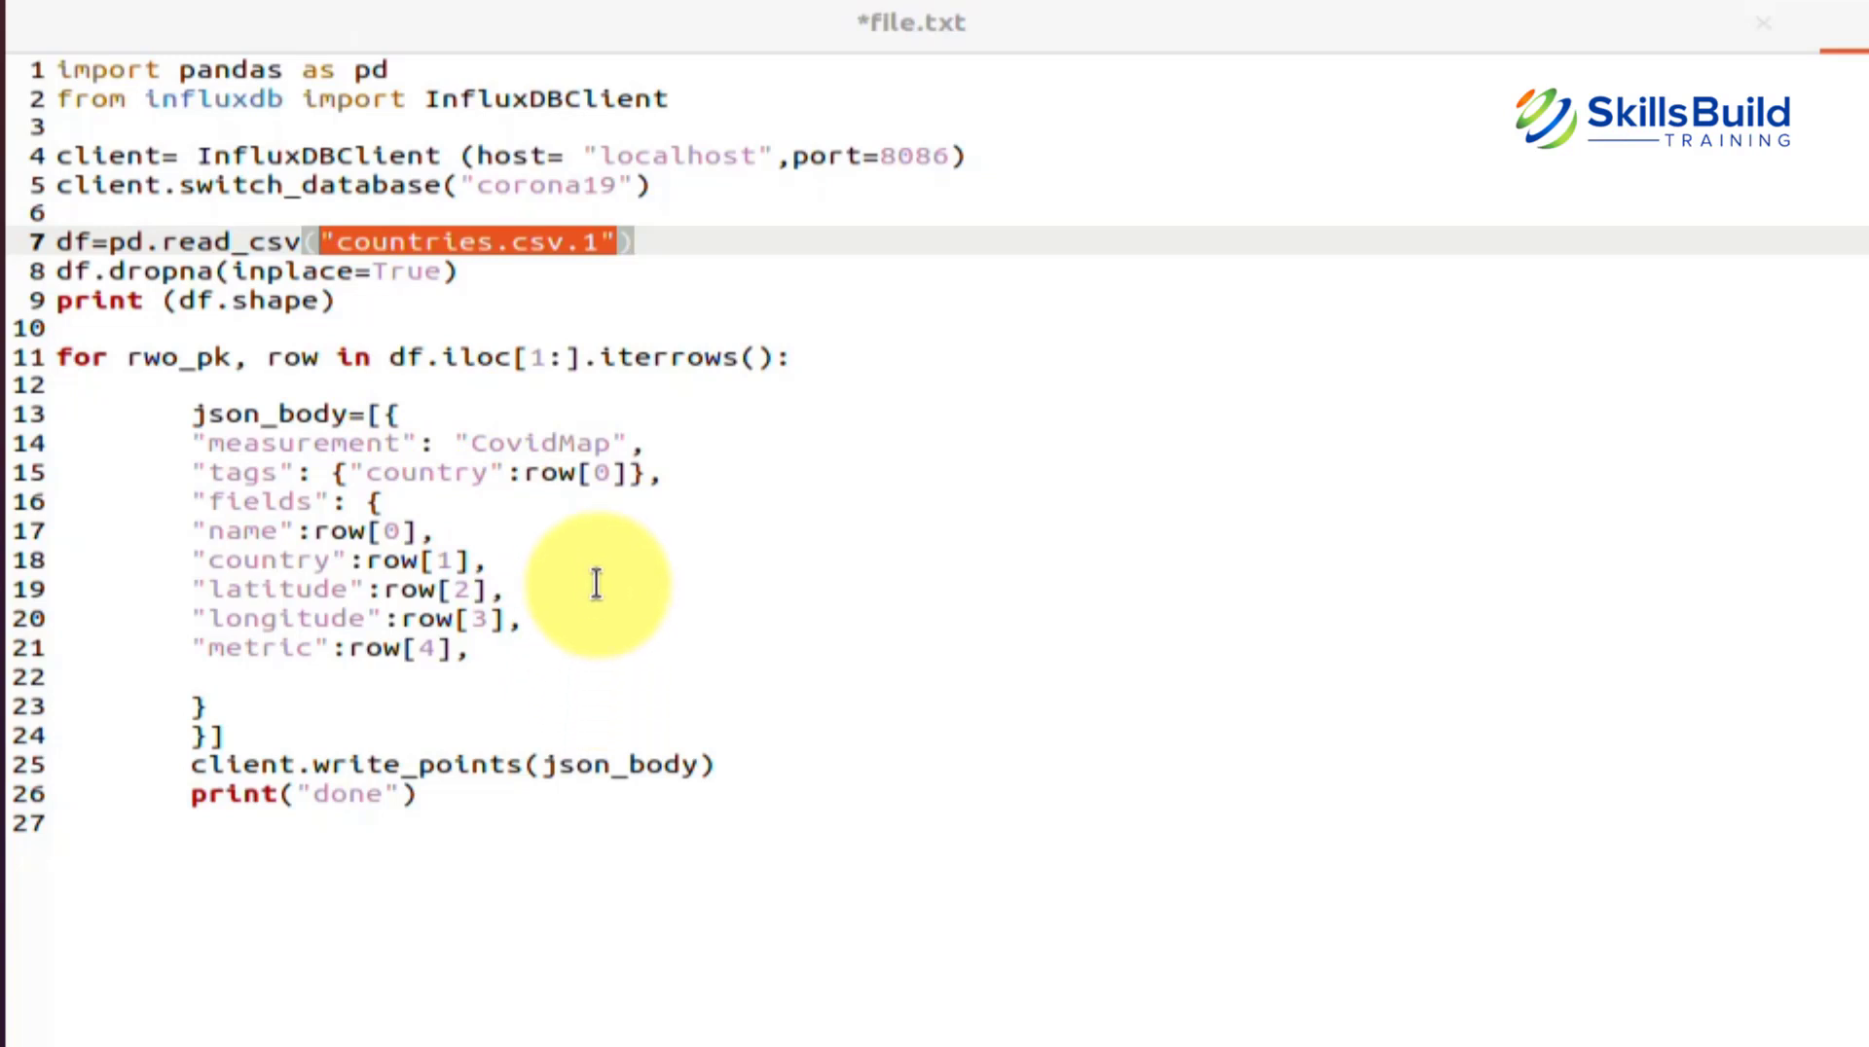
click(619, 185)
shift+click(445, 185)
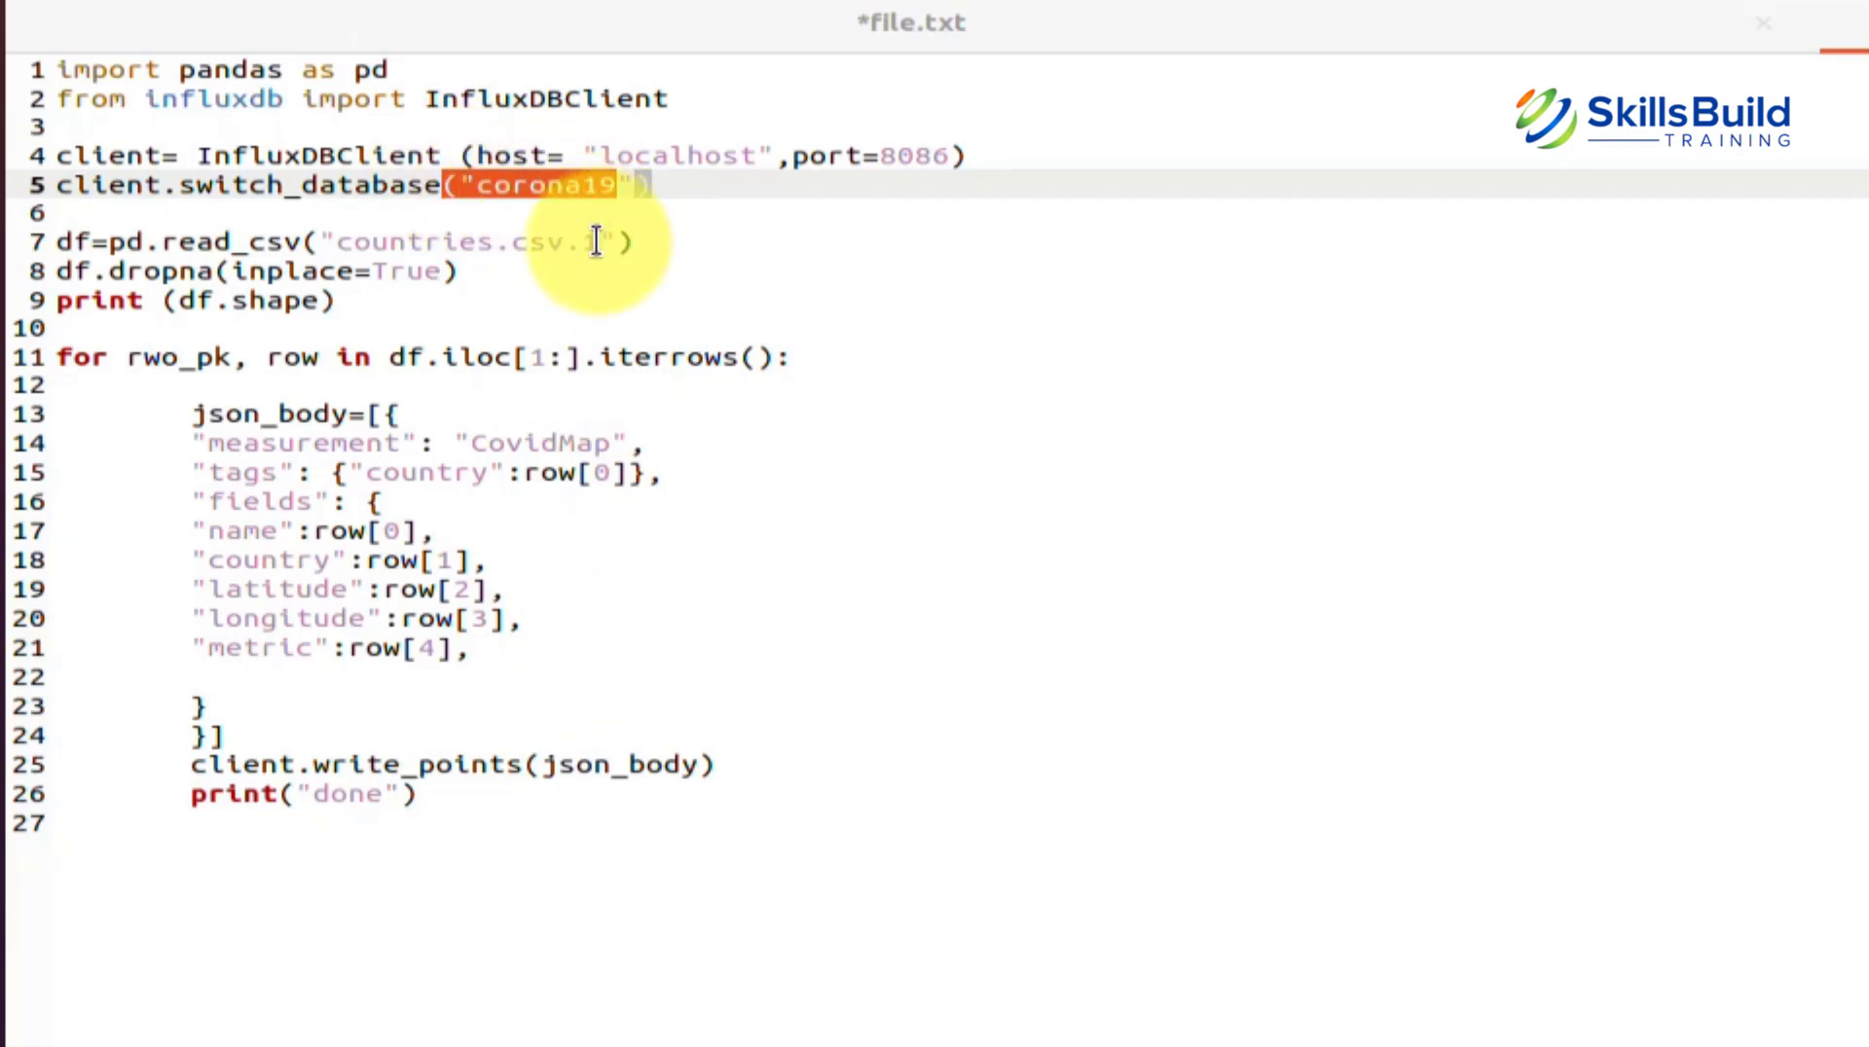
drag(597, 242, 343, 239)
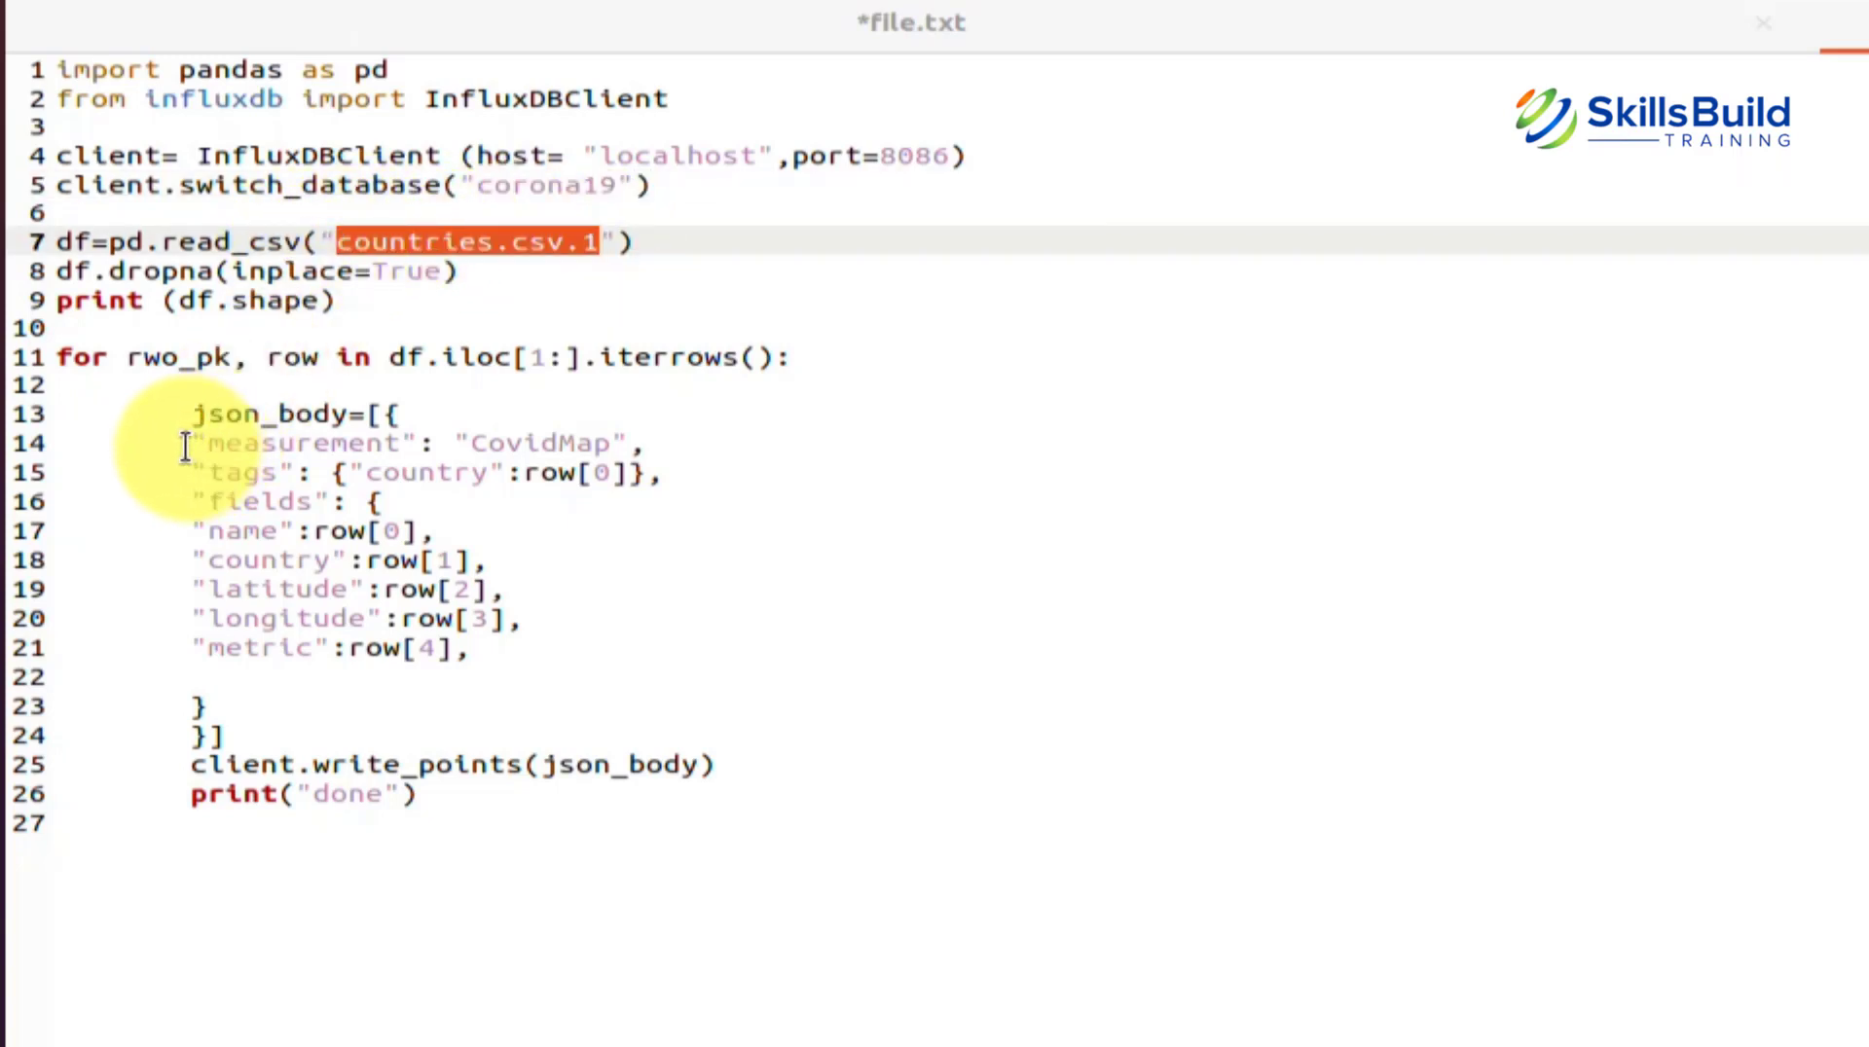
drag(186, 446, 483, 709)
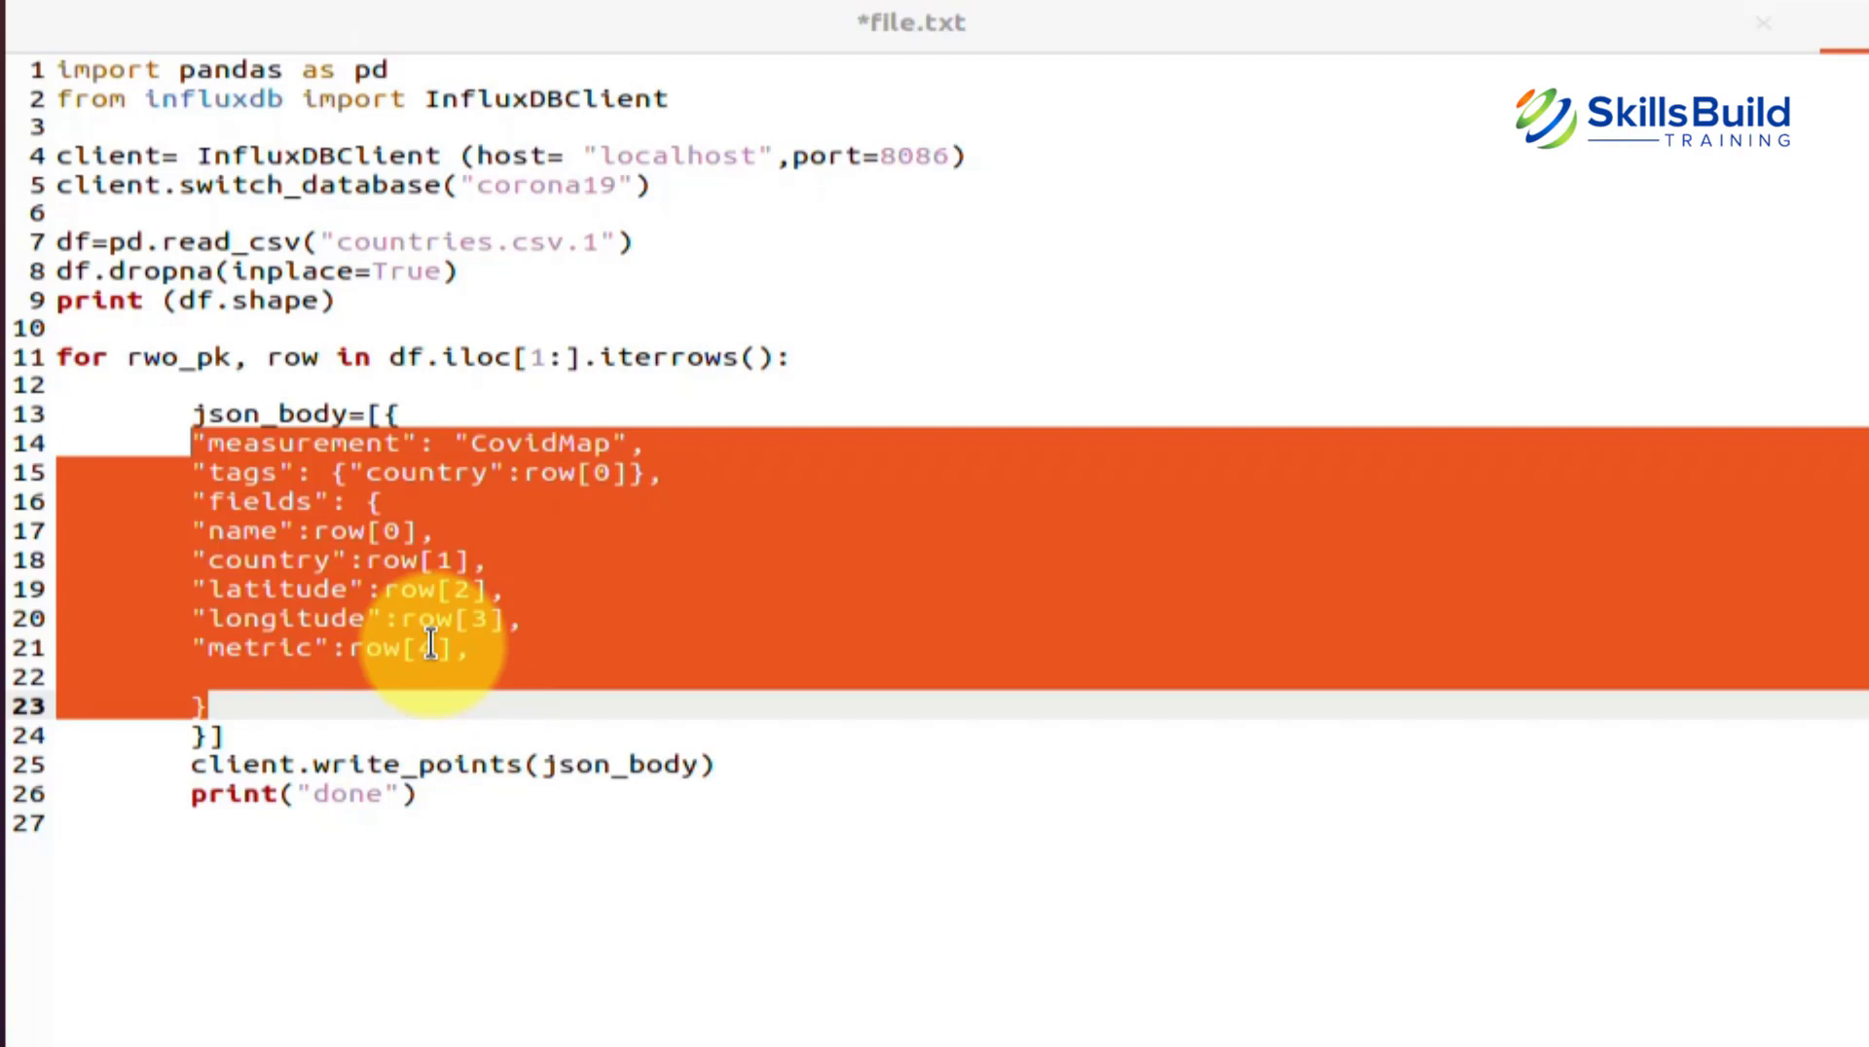
key(Right)
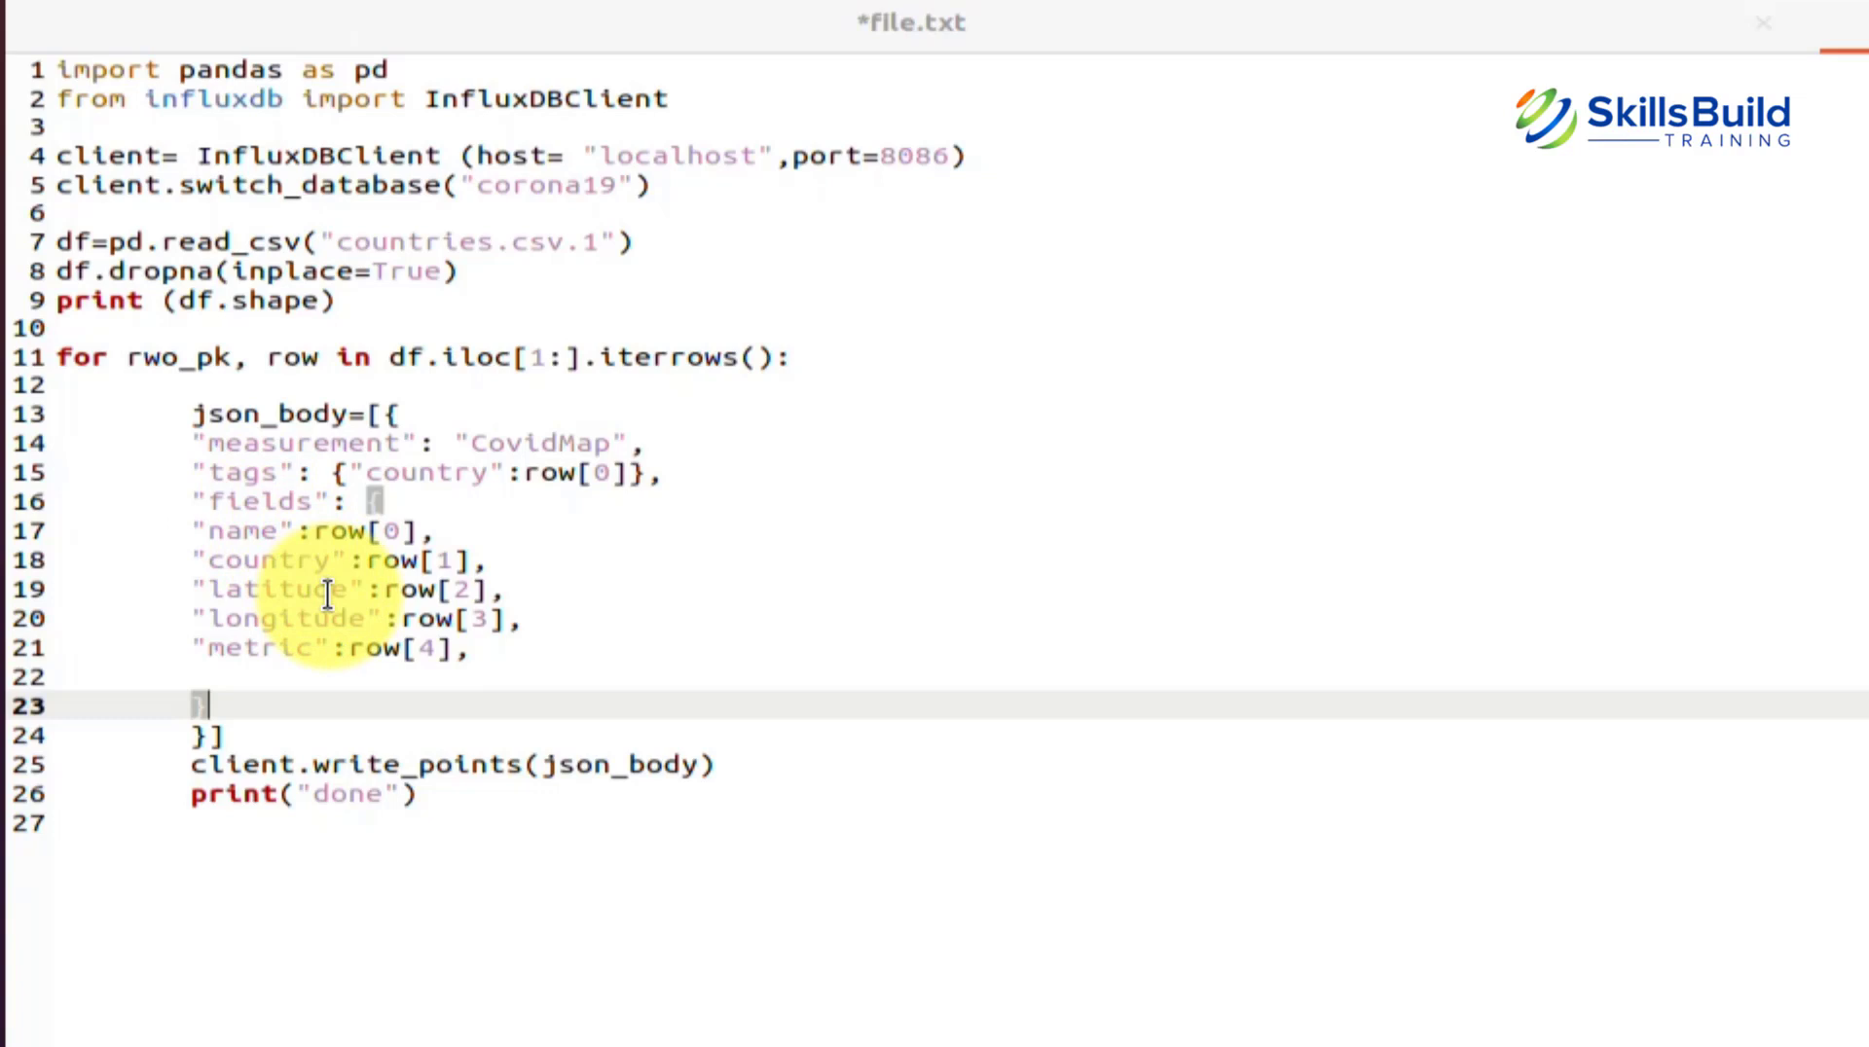
drag(207, 415, 348, 431)
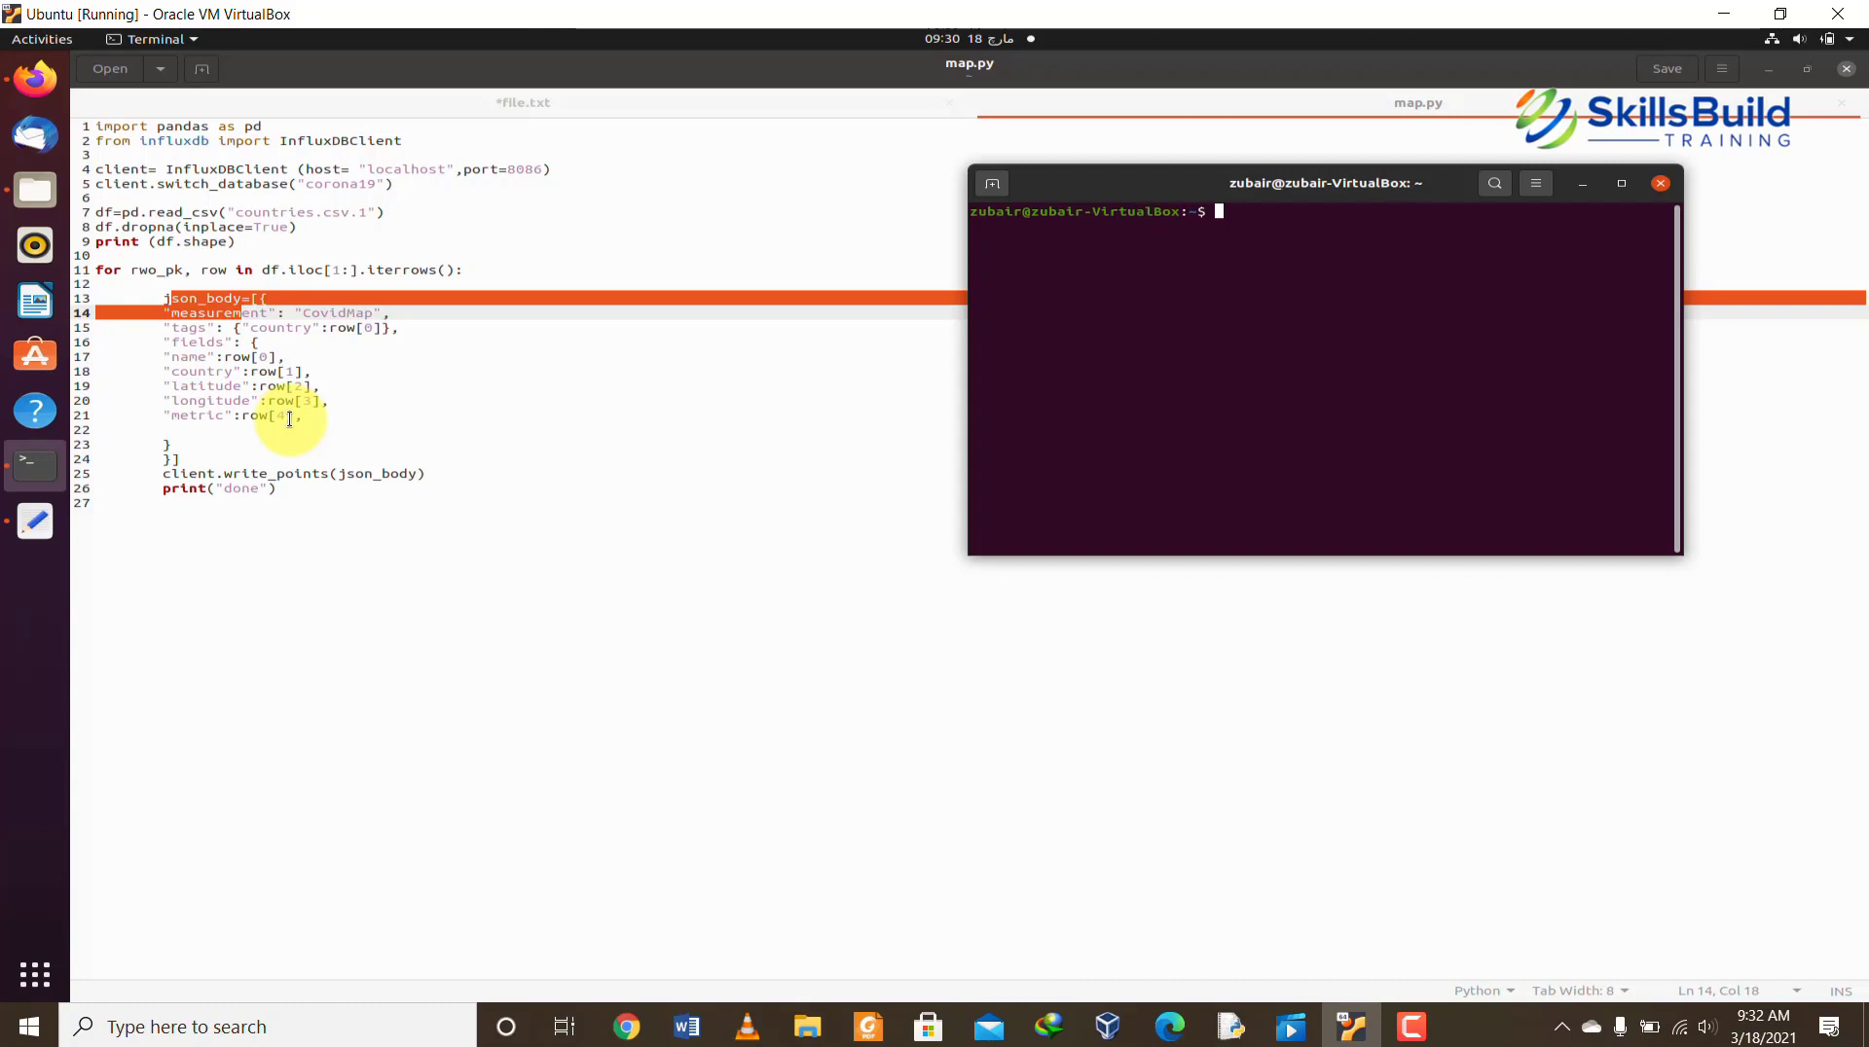
text(sudo pid2)
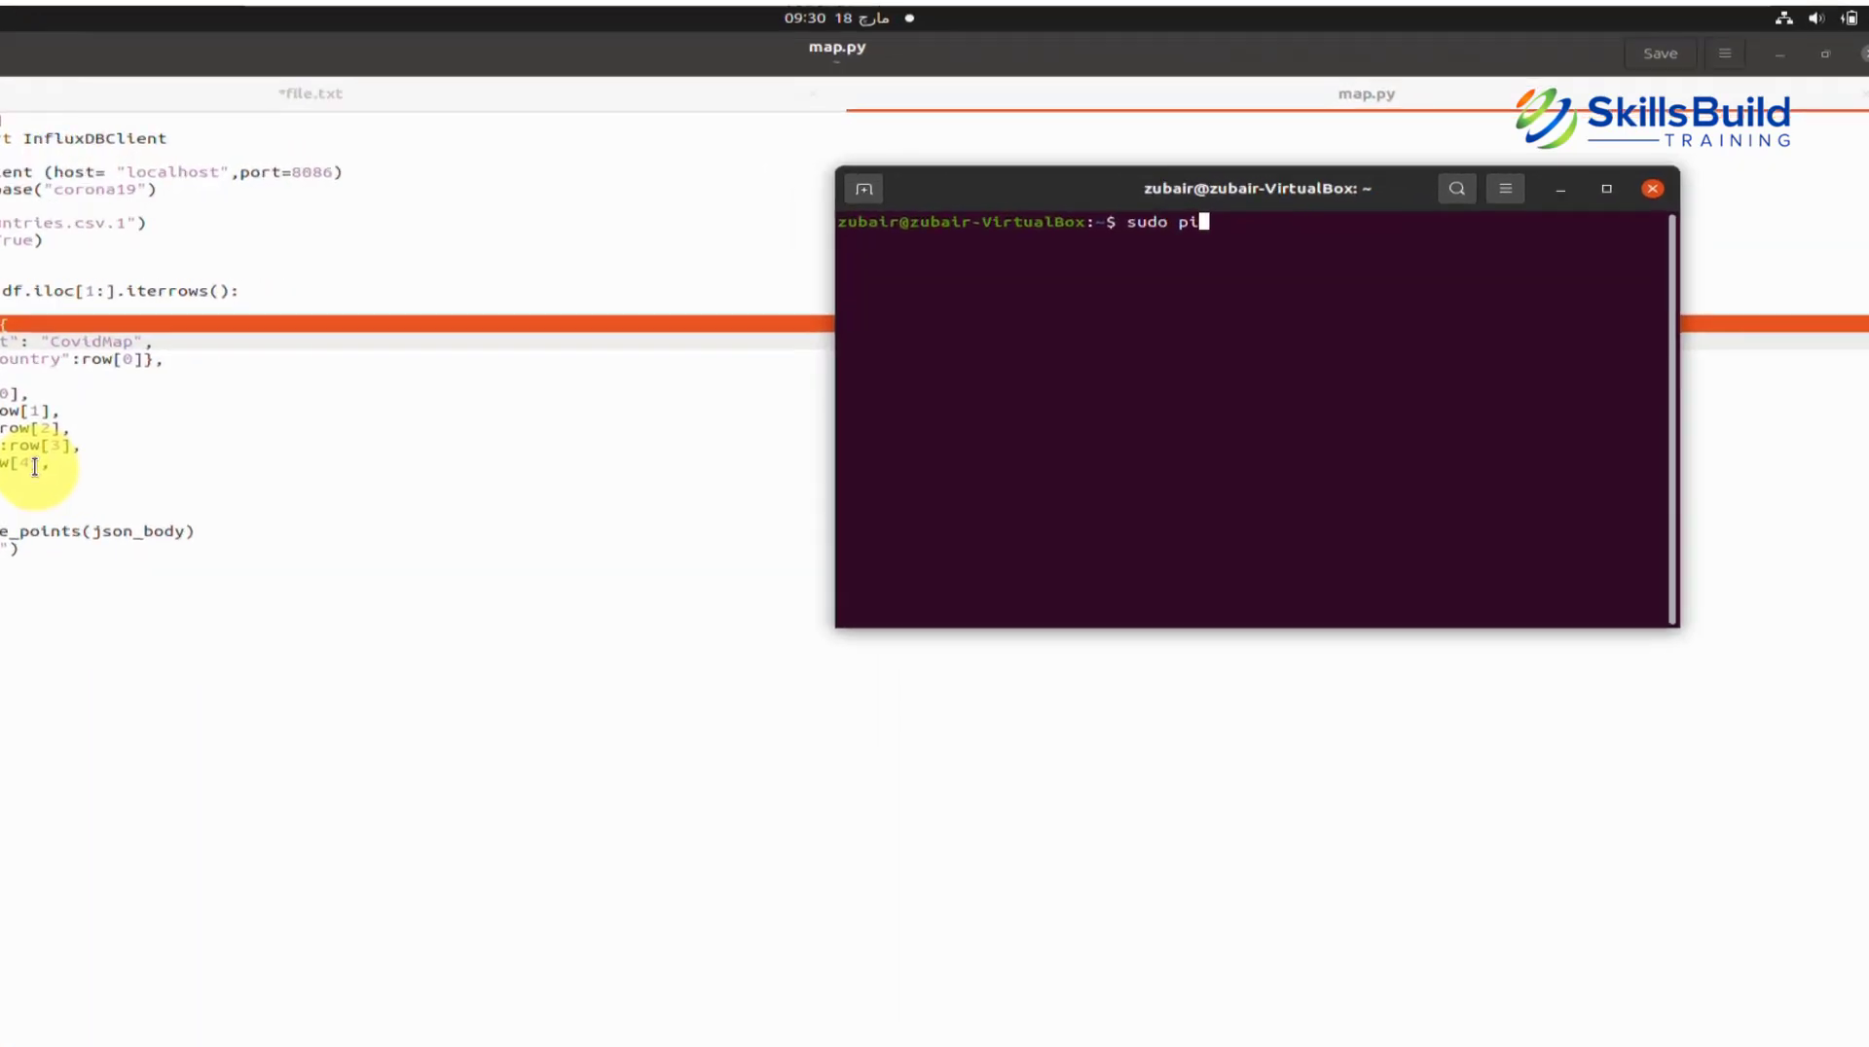
text( inst)
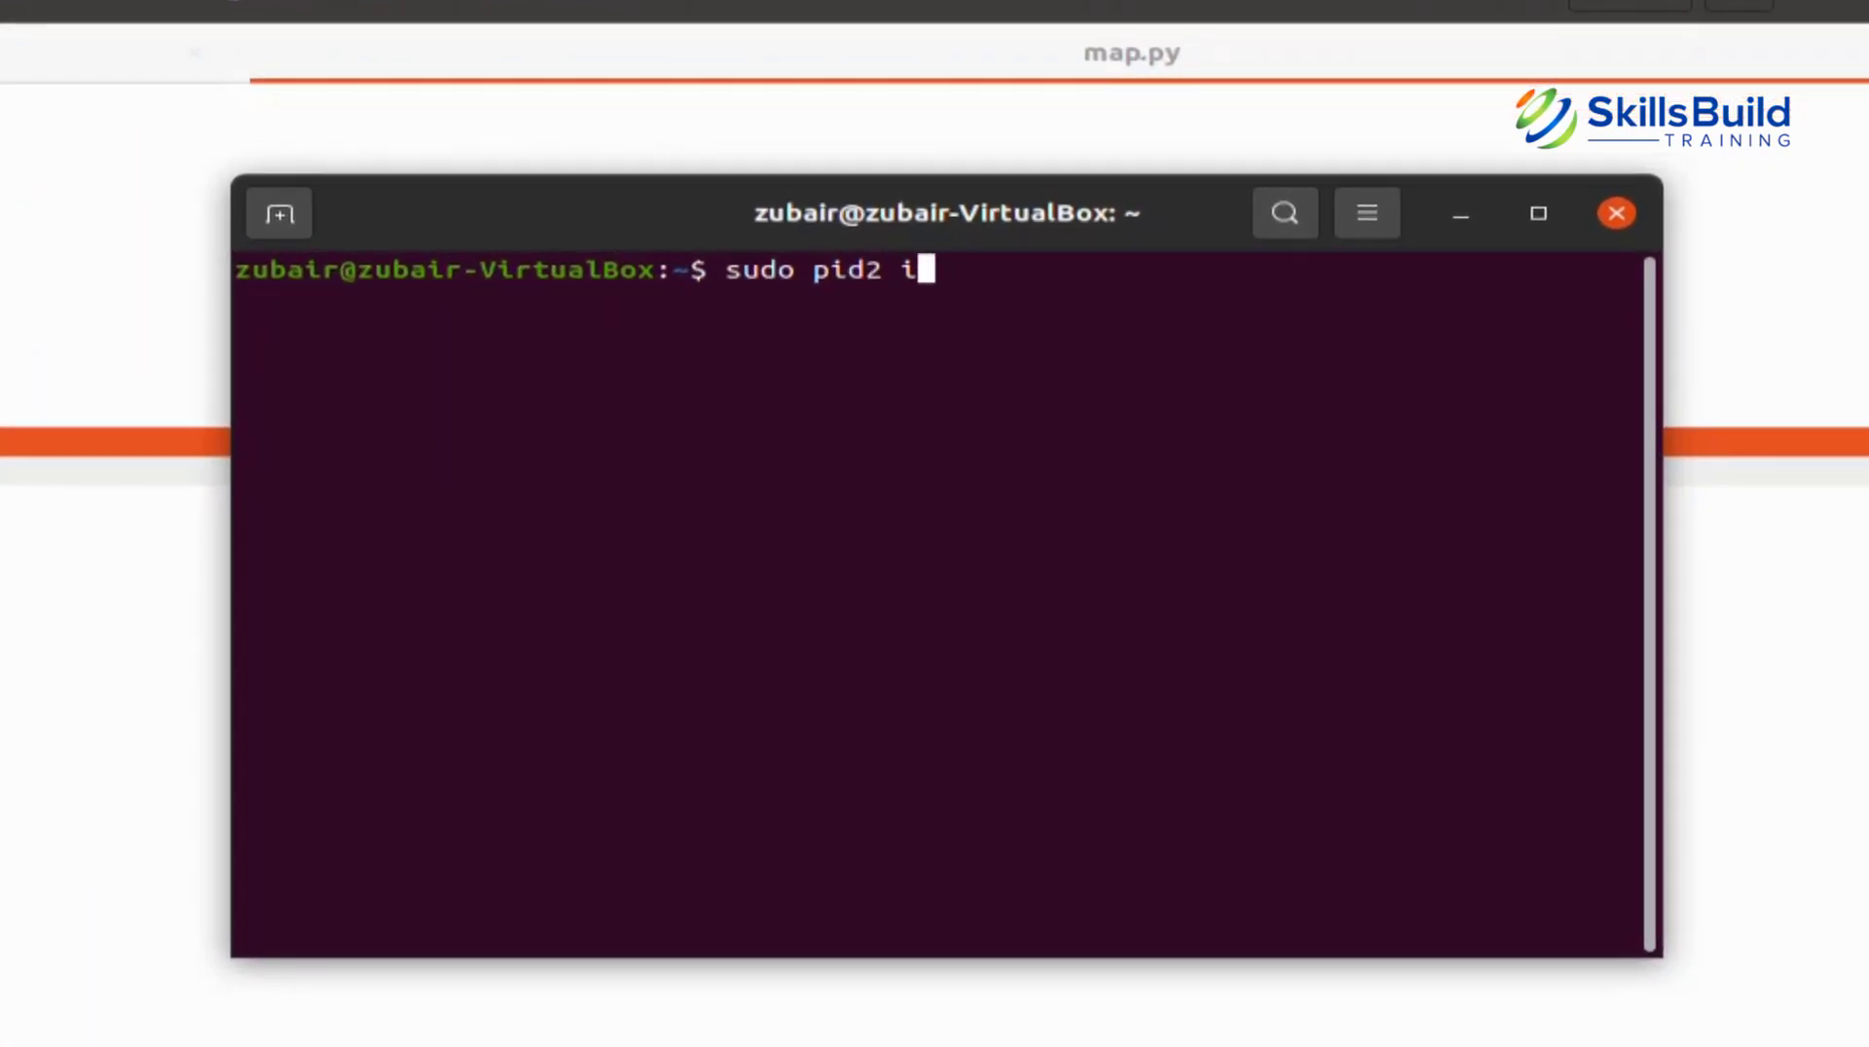
text(all )
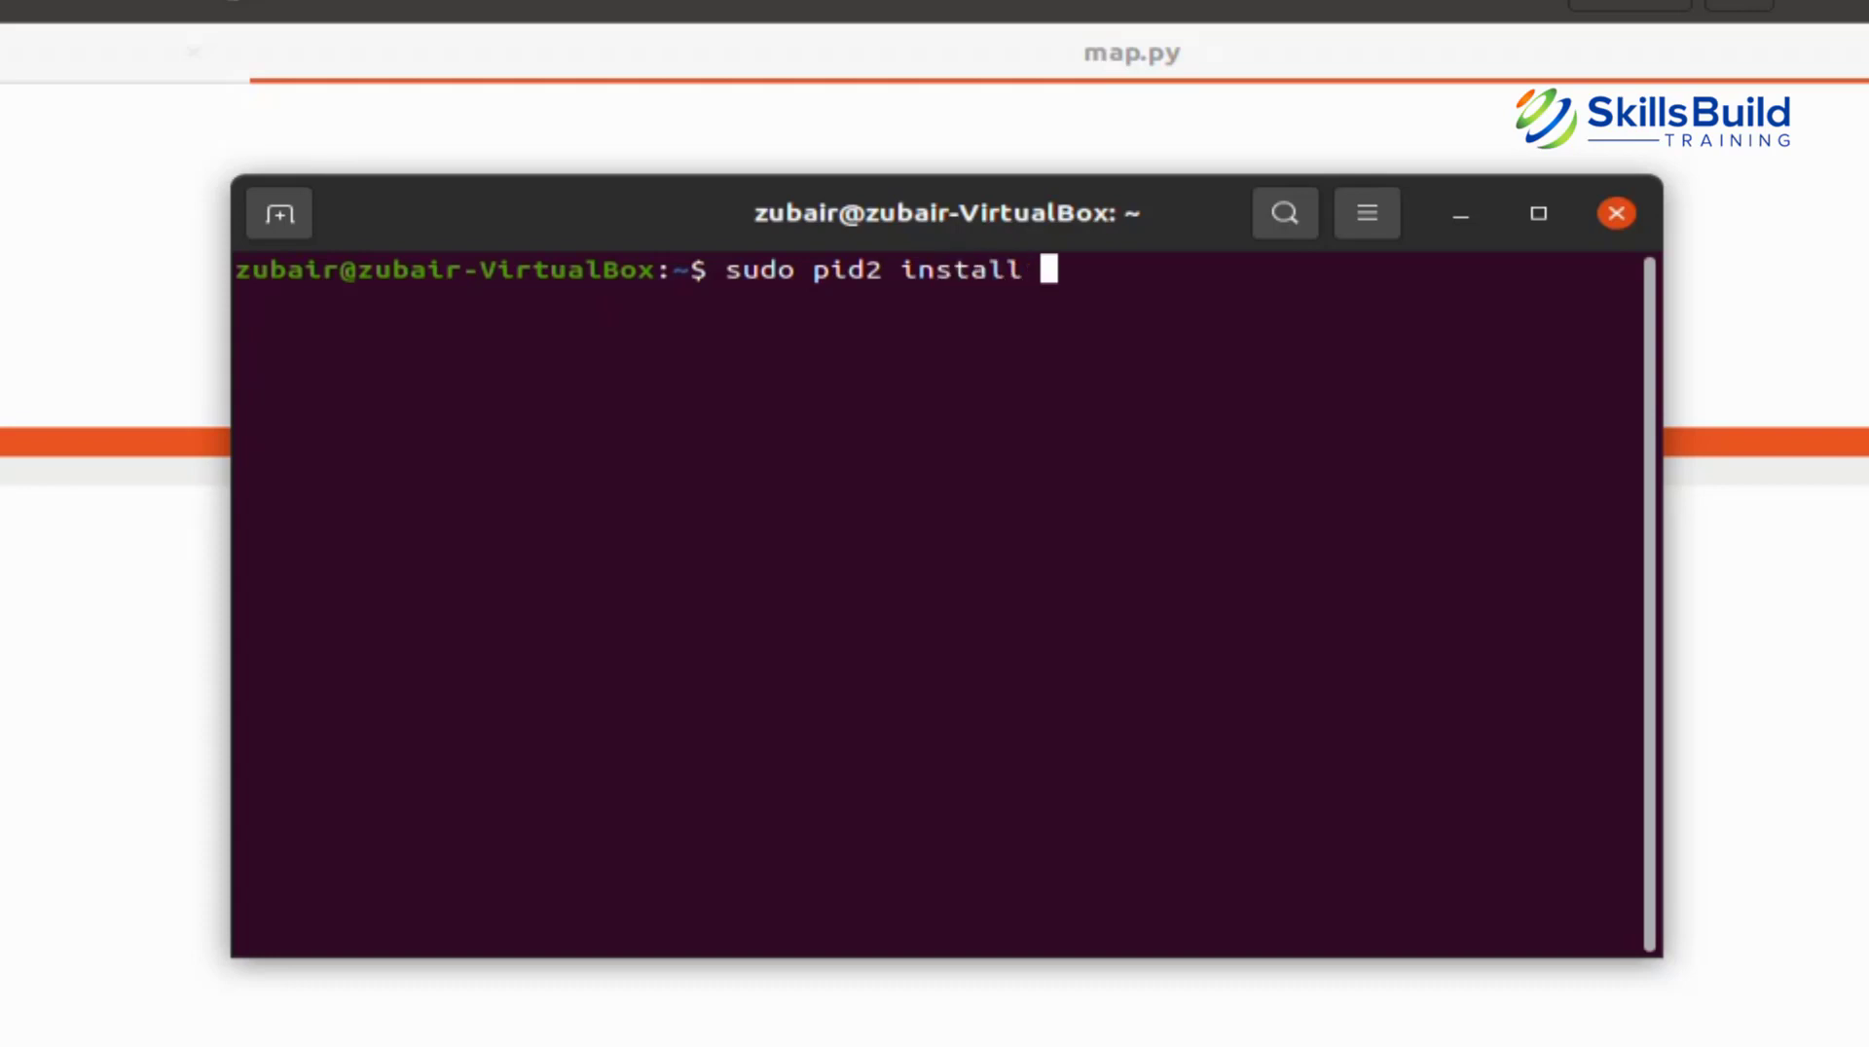
text(pandas)
key(Left)
key(Left)
key(Left)
key(Left)
key(Left)
key(Left)
key(Left)
key(Left)
key(Left)
key(Left)
key(Left)
key(Left)
key(Left)
key(Left)
key(Left)
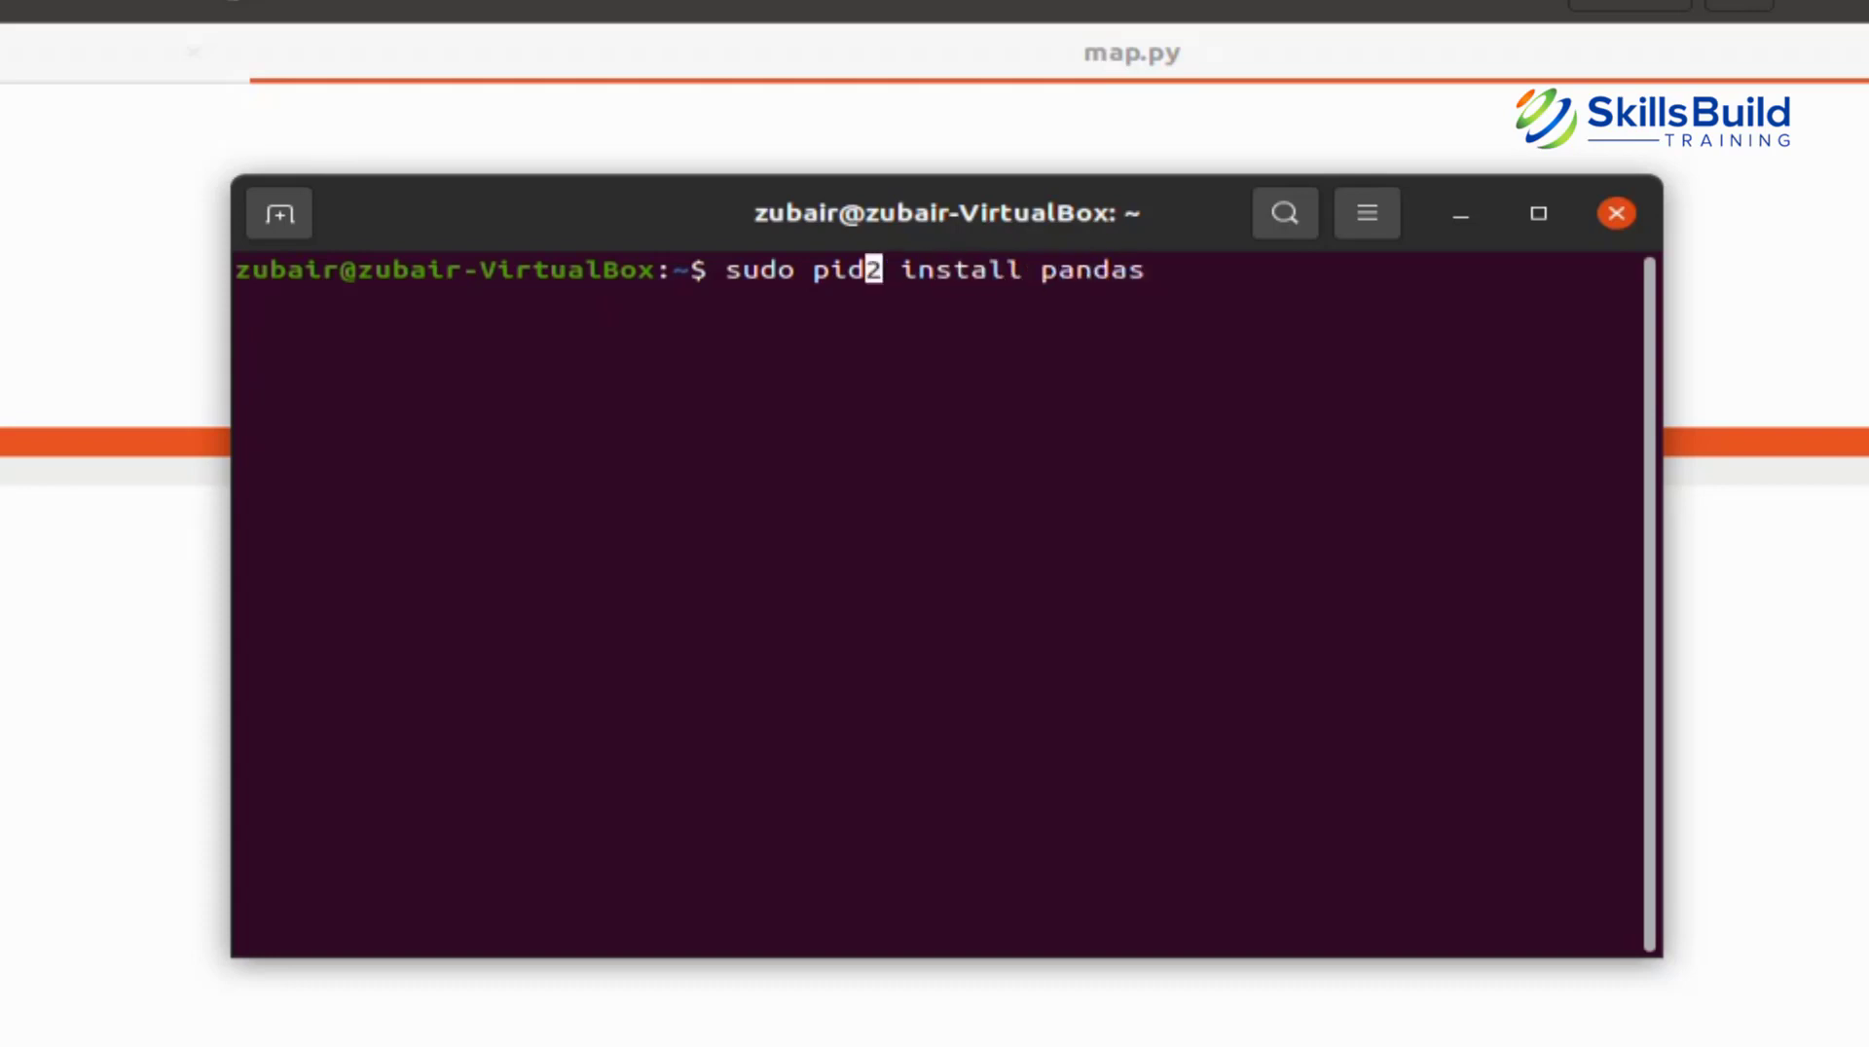
key(BackSpace)
text(3)
key(Right)
key(Left)
key(Left)
key(BackSpace)
text(p)
key(Right)
key(Right)
key(Right)
key(Right)
key(Right)
key(Right)
key(Right)
key(Right)
key(Right)
key(Right)
key(Right)
key(Right)
key(Right)
key(Right)
key(Right)
key(Right)
key(BackSpace)
key(BackSpace)
key(BackSpace)
key(BackSpace)
key(BackSpace)
key(BackSpace)
key(BackSpace)
key(BackSpace)
key(BackSpace)
key(BackSpace)
key(BackSpace)
key(BackSpace)
key(BackSpace)
key(BackSpace)
key(BackSpace)
key(BackSpace)
key(BackSpace)
key(BackSpace)
key(BackSpace)
key(BackSpace)
key(BackSpace)
key(BackSpace)
key(BackSpace)
key(BackSpace)
Step: Run the script in the terminal with python3 map.py and look through its output
text(python)
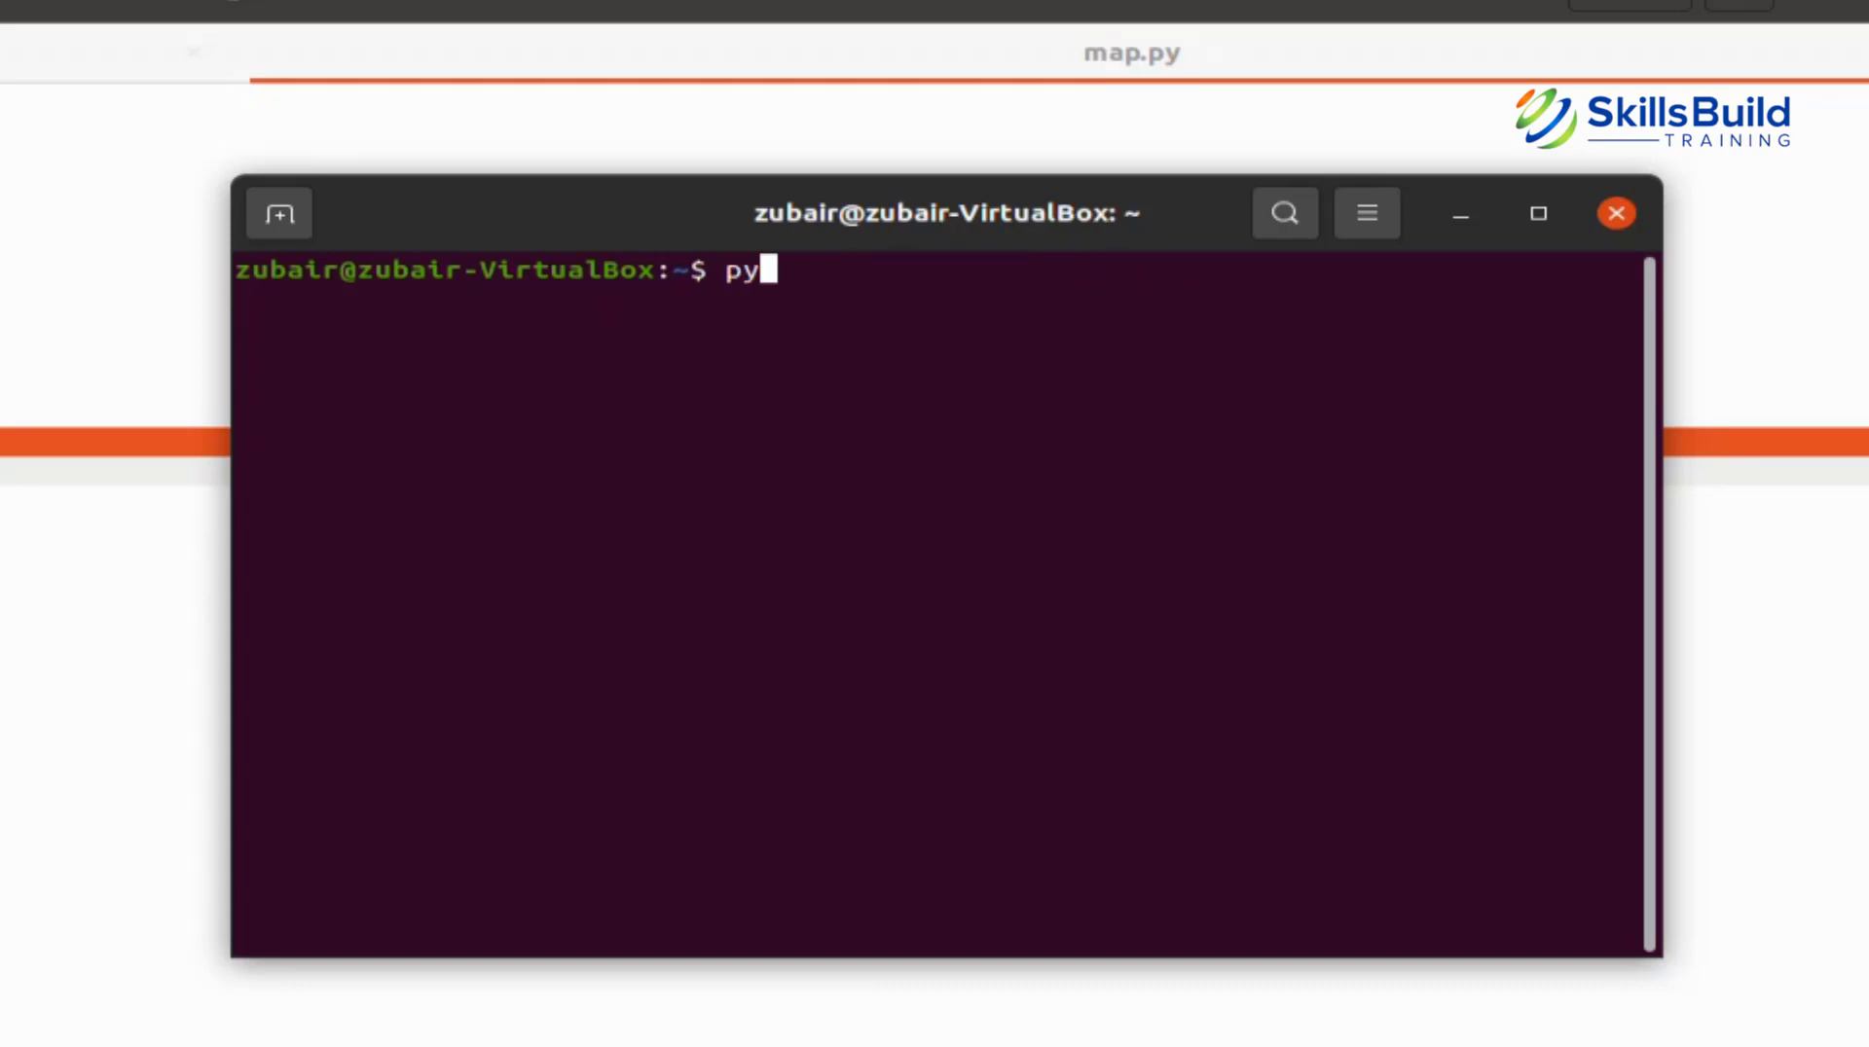
text(3 m)
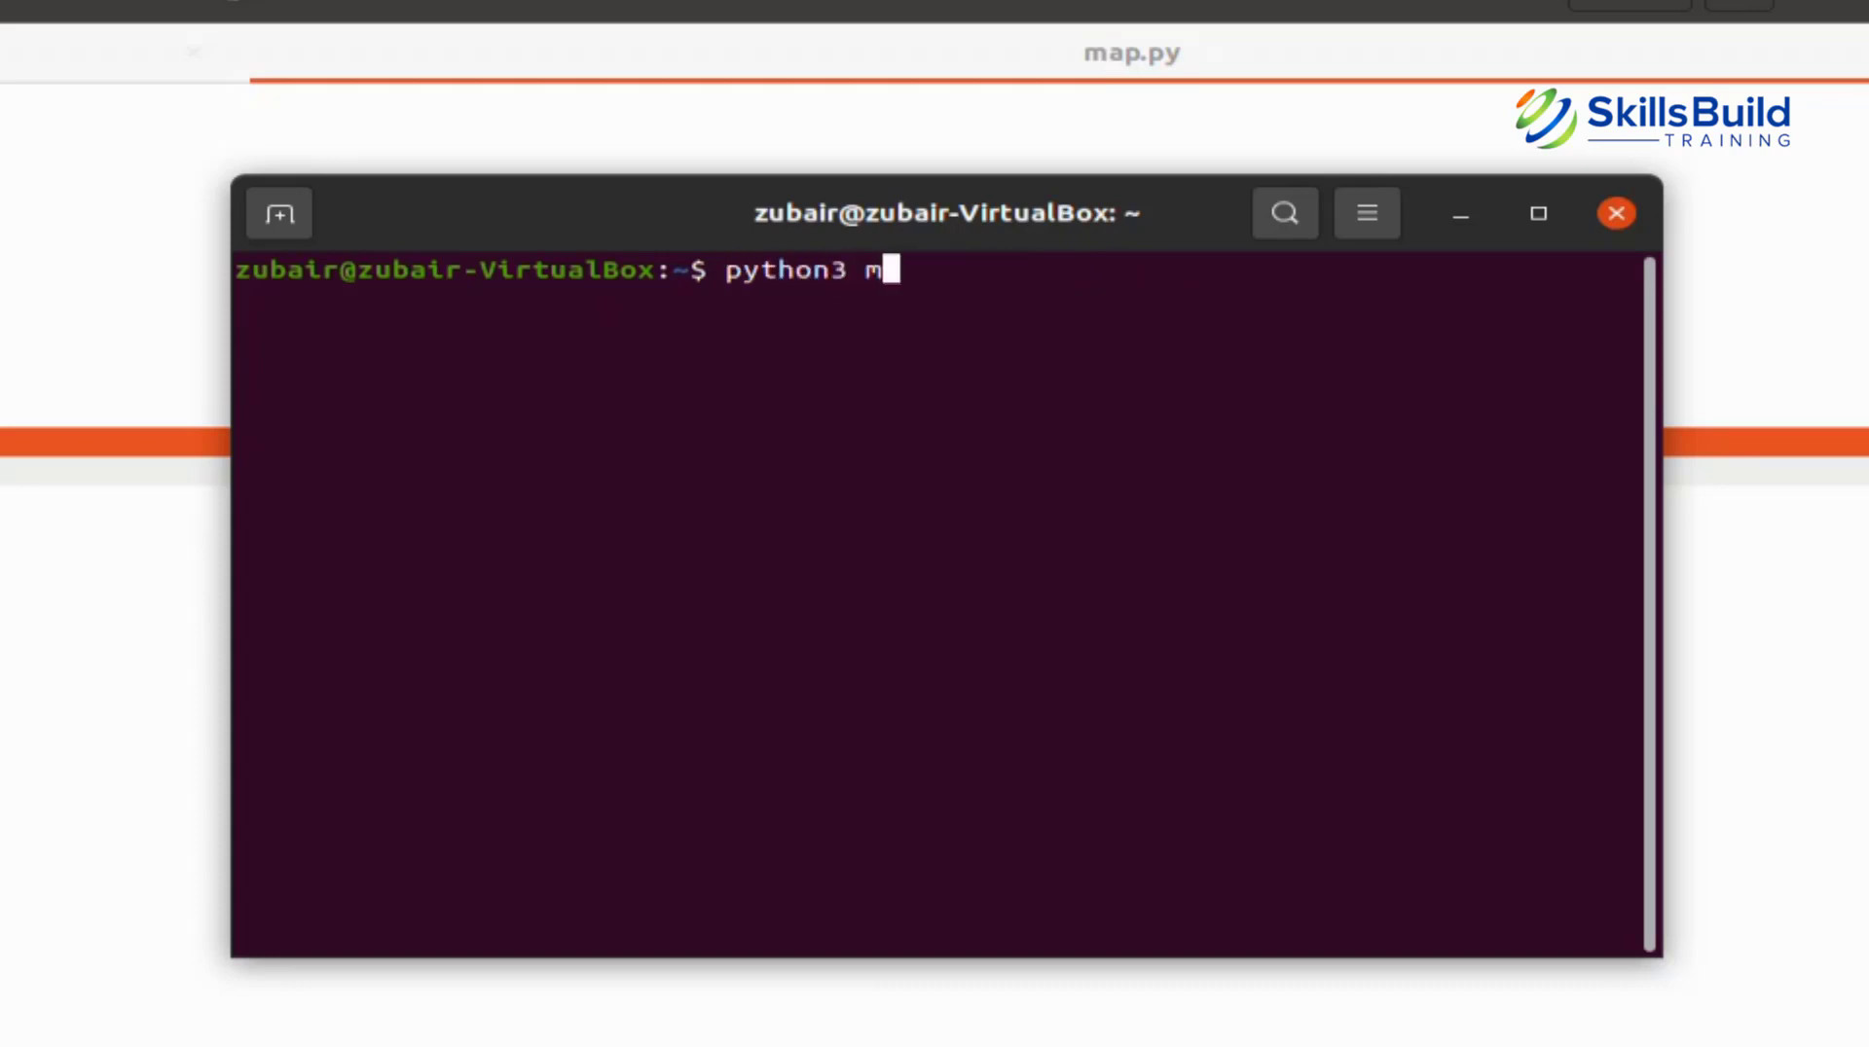
text(ap.py)
key(Return)
scroll(944, 604, up, 5)
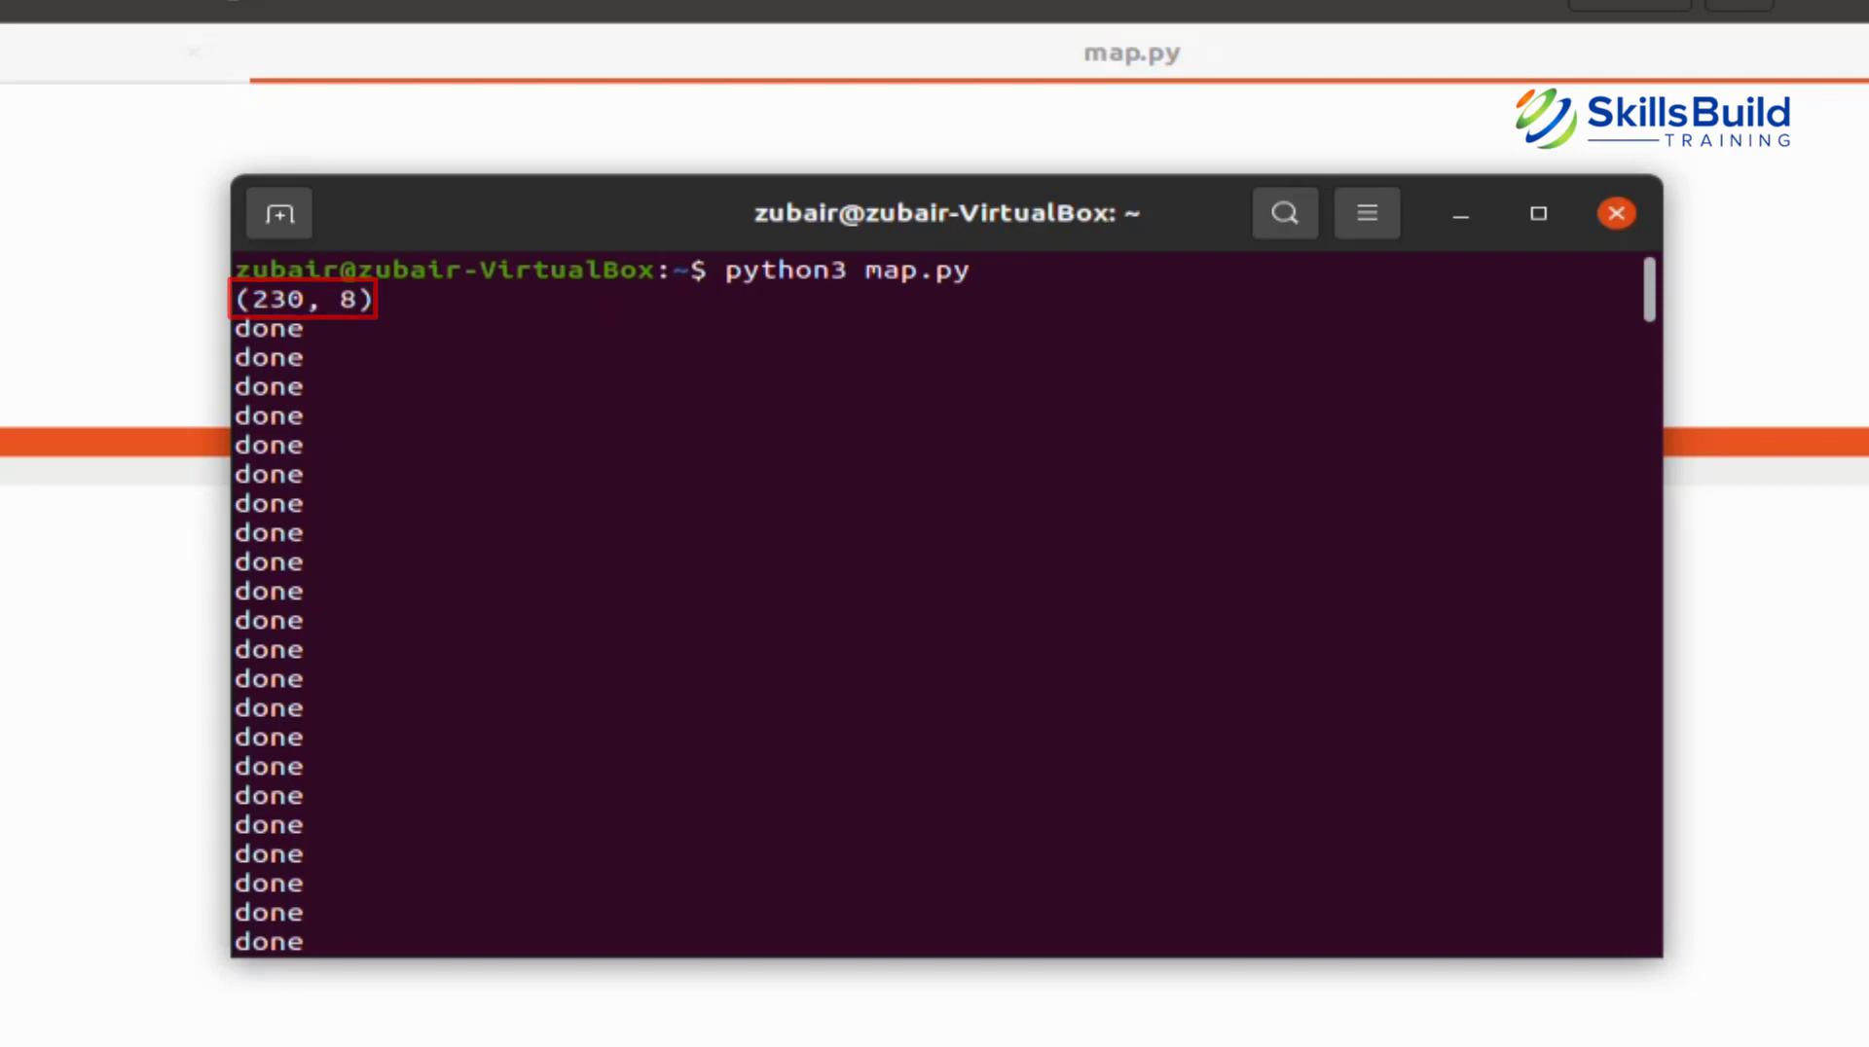
scroll(946, 603, down, 10)
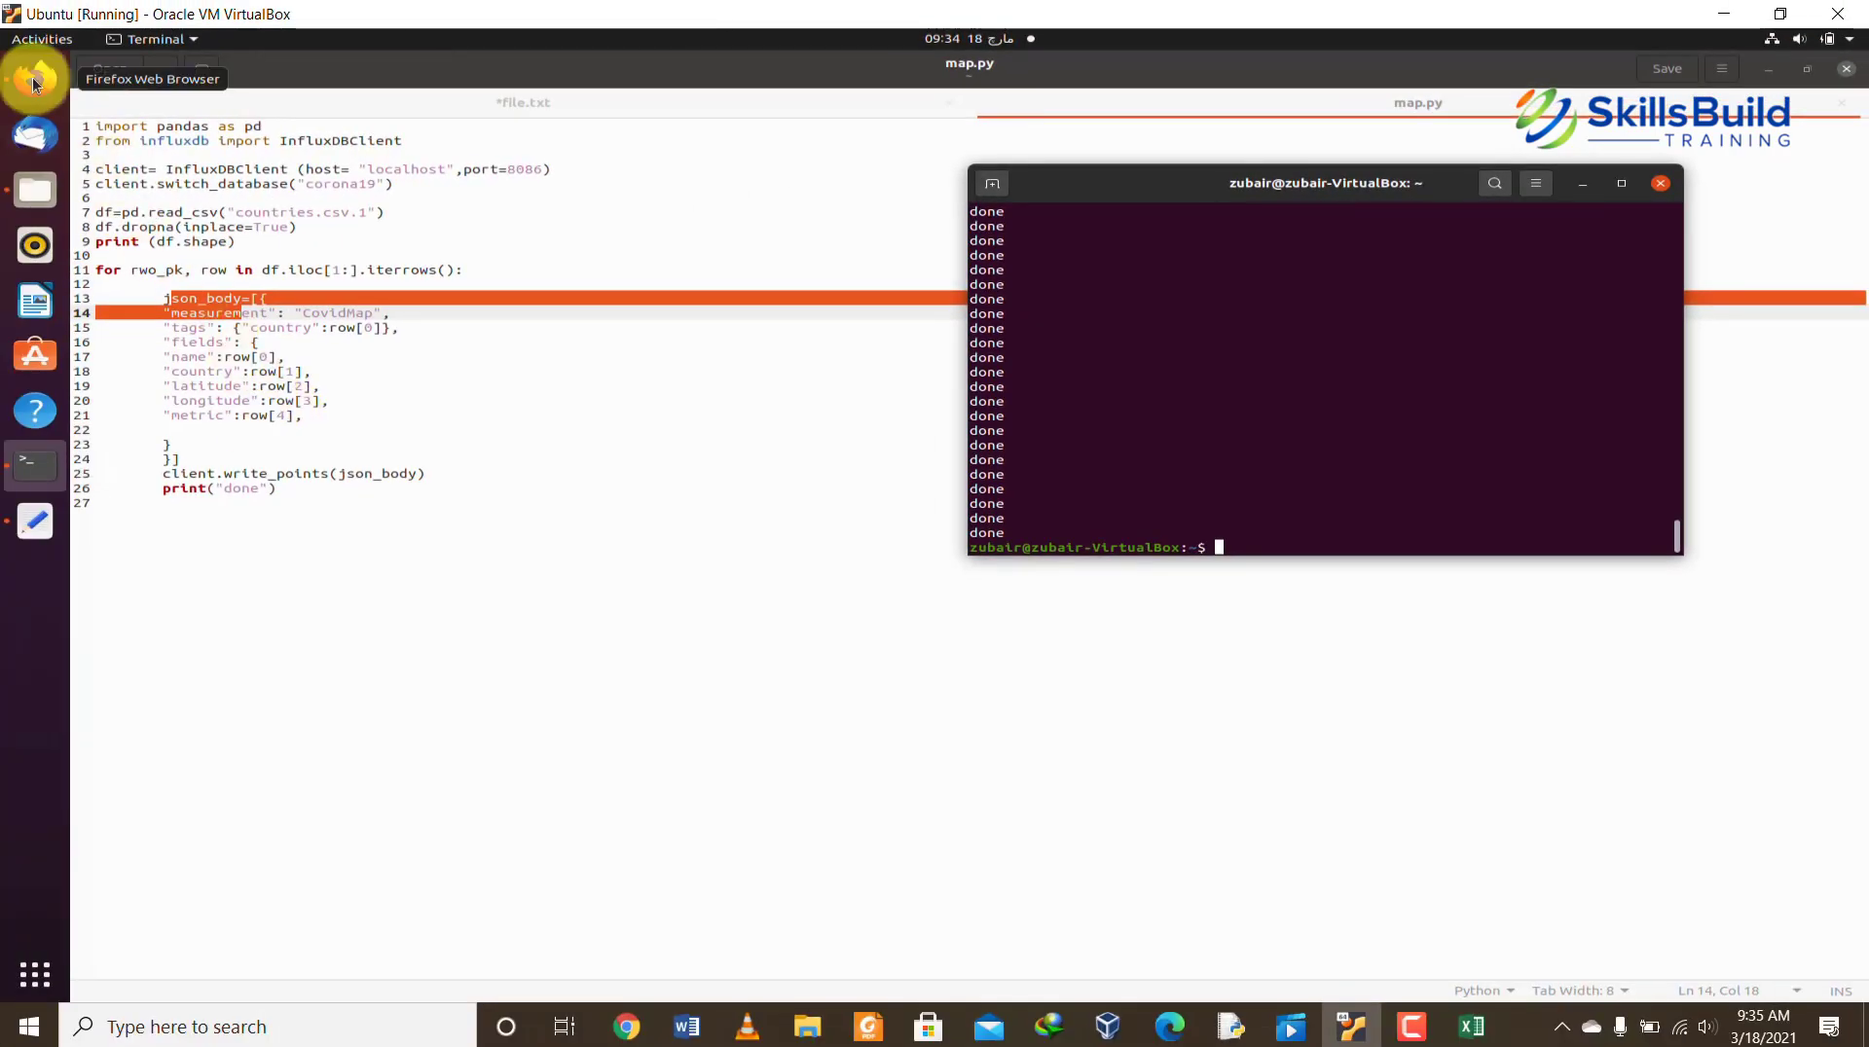
Step: Switch to Grafana in Firefox and set the panel query's data source to InfluxDB-3 and its measurement to CovidMap
click(33, 83)
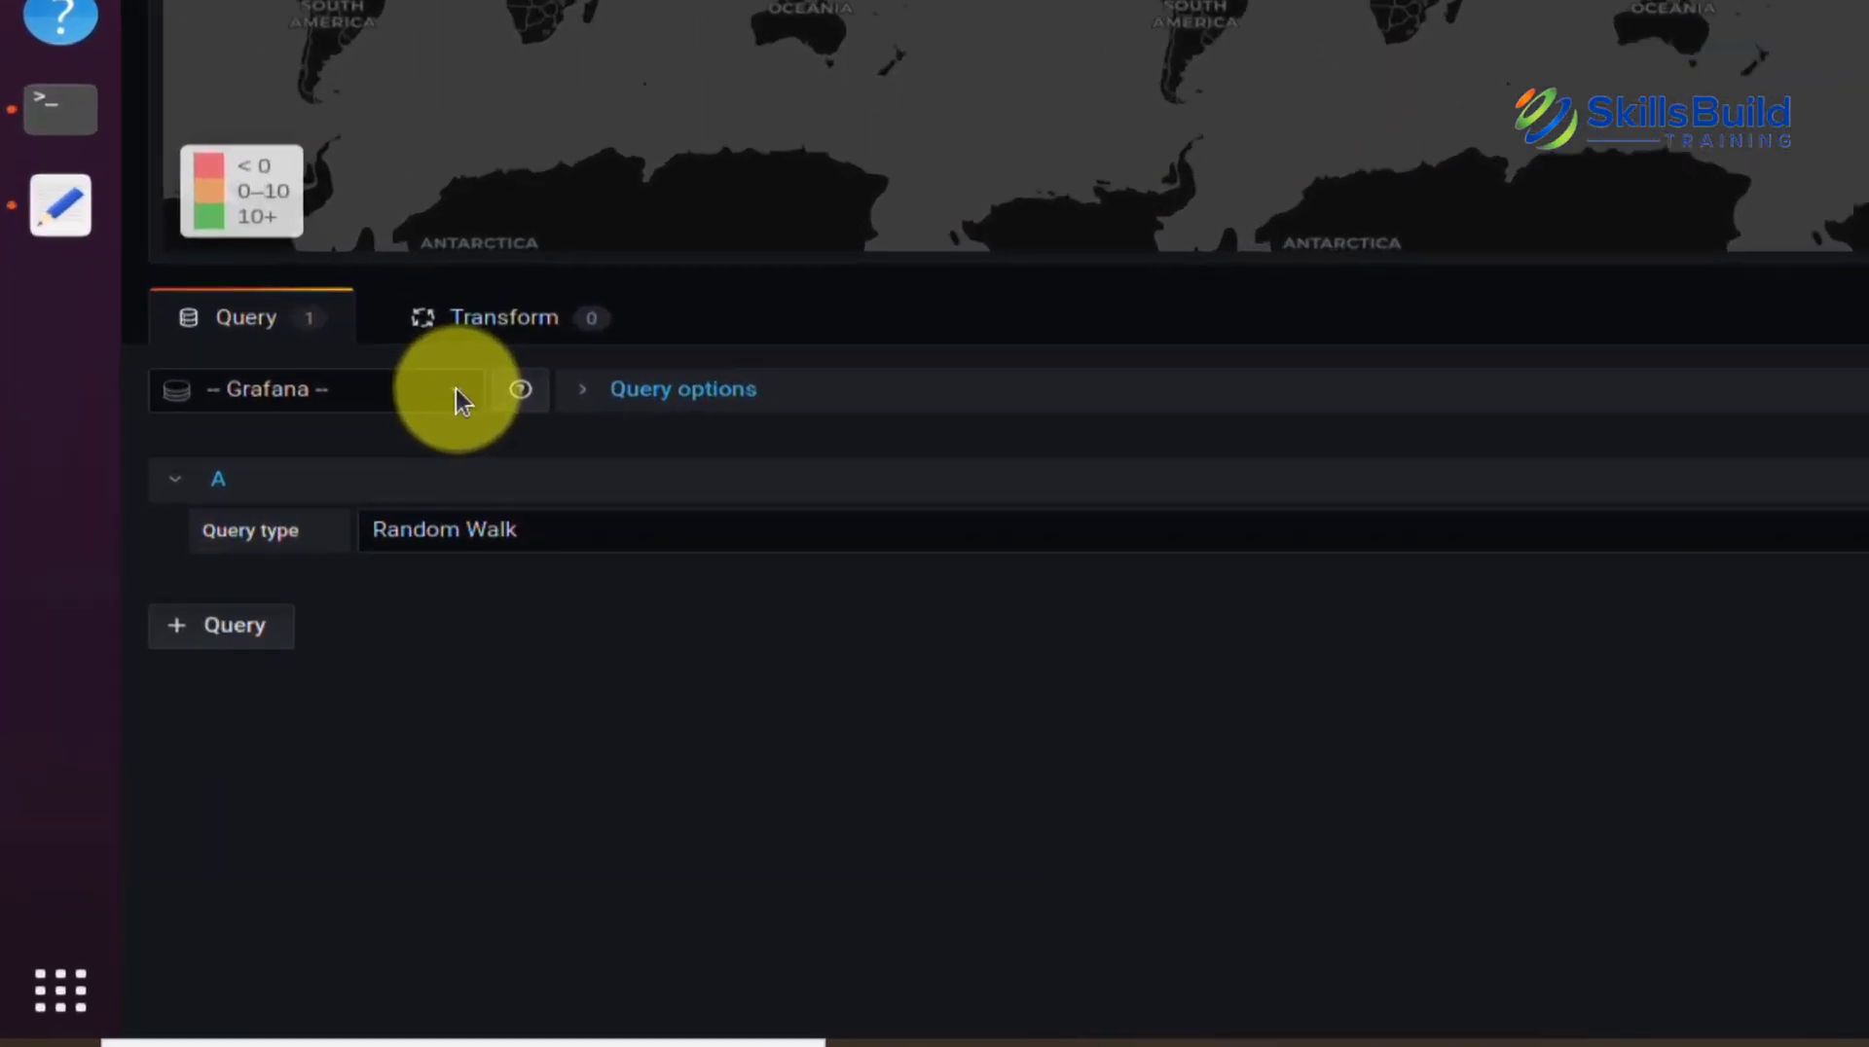
click(456, 395)
click(436, 598)
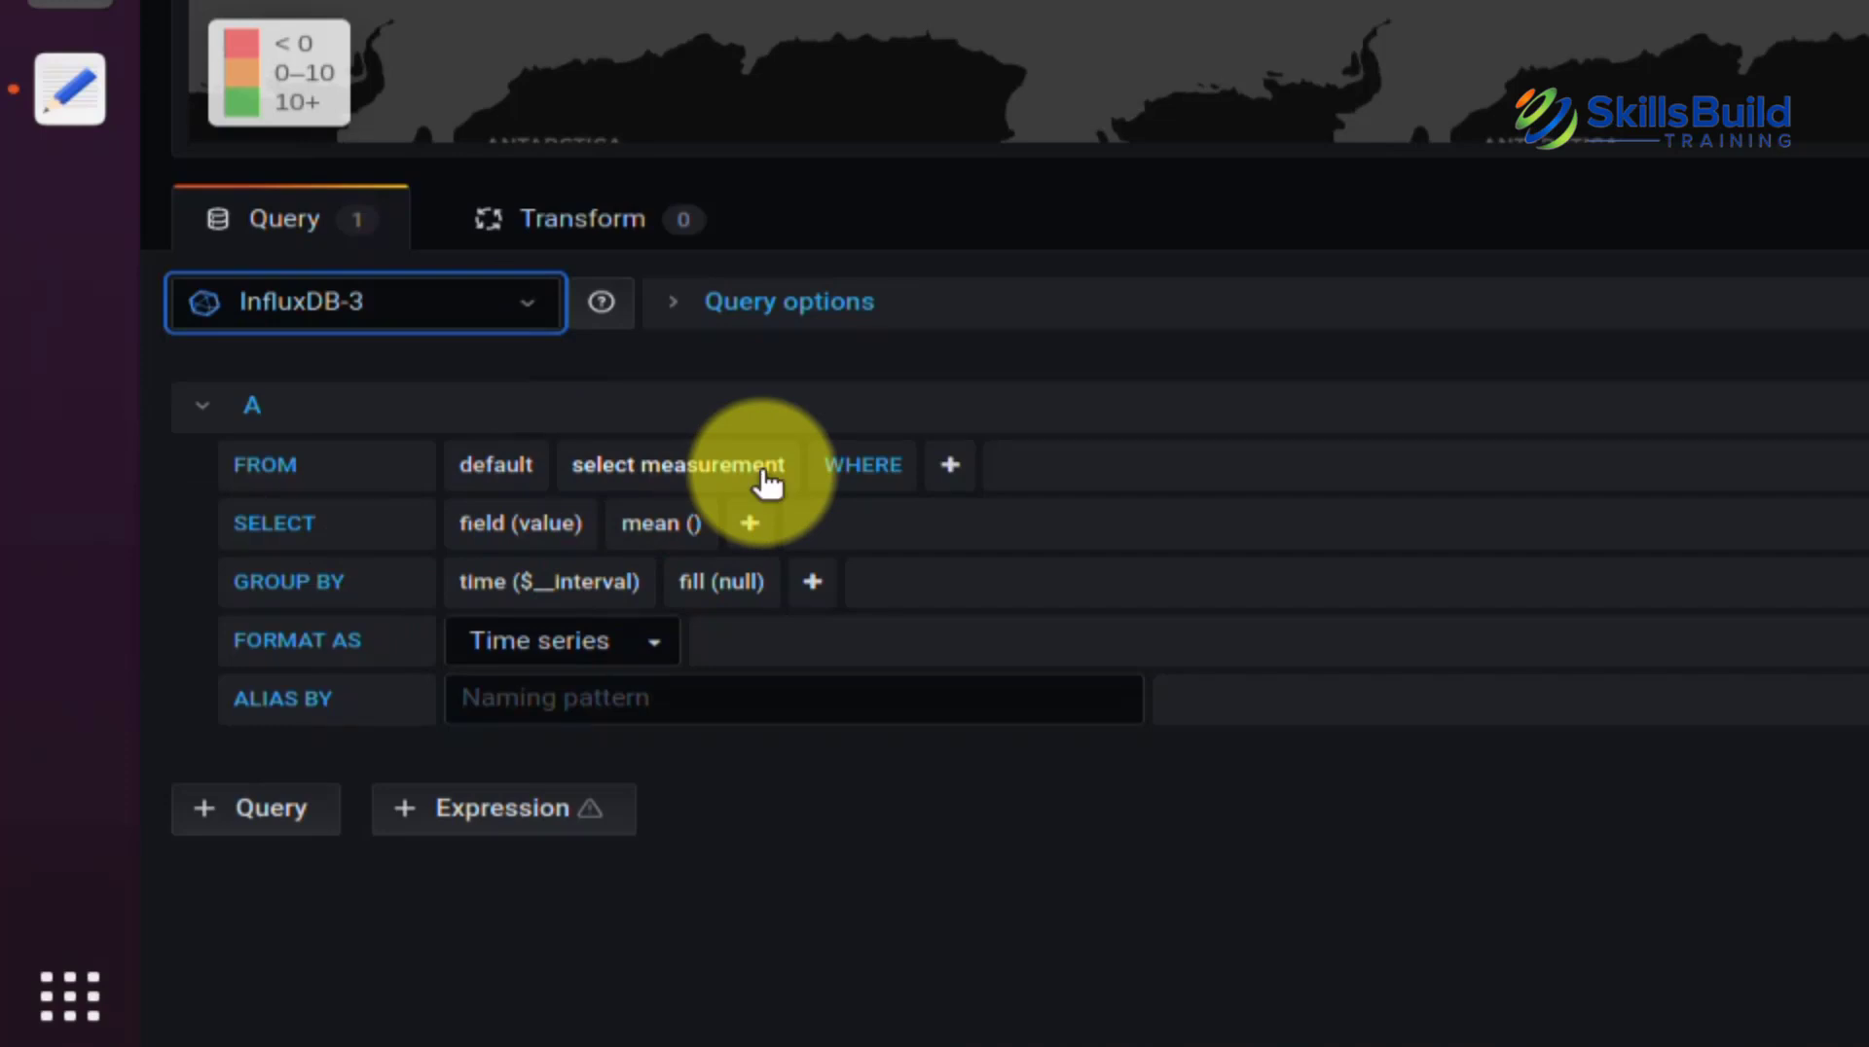
click(708, 483)
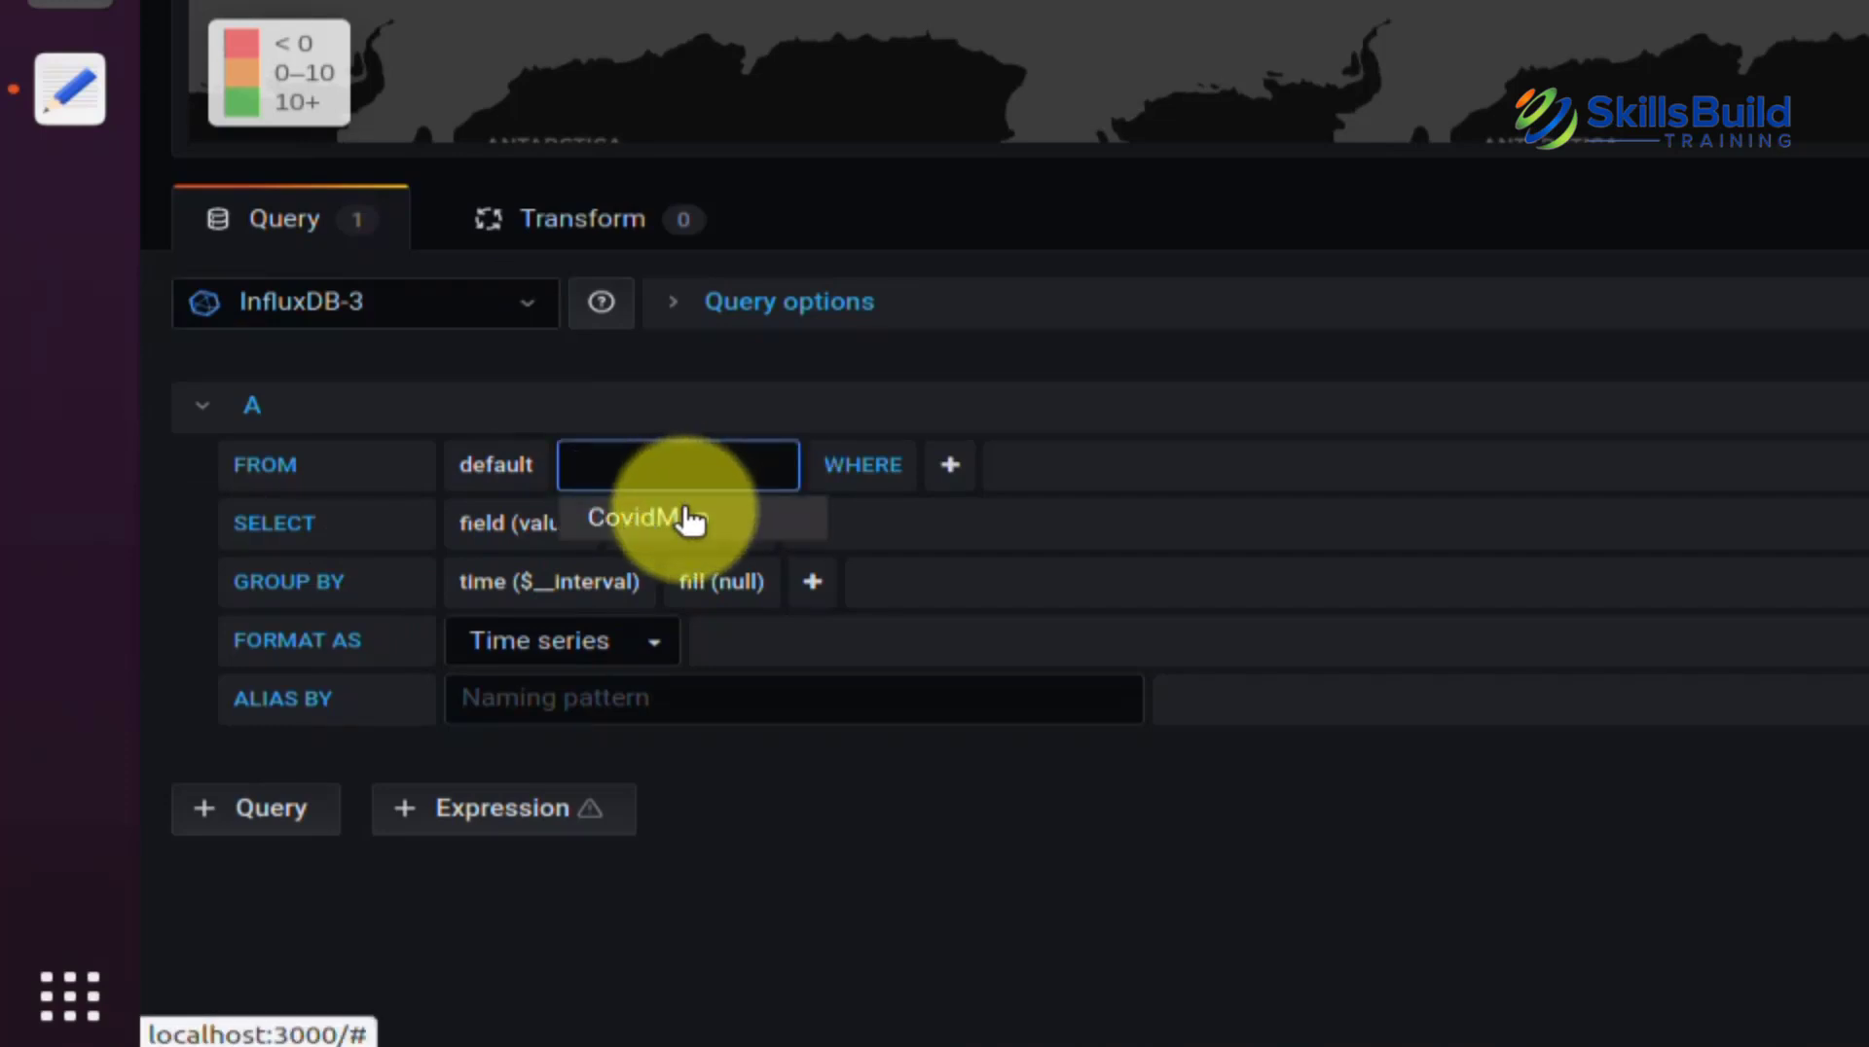
click(687, 518)
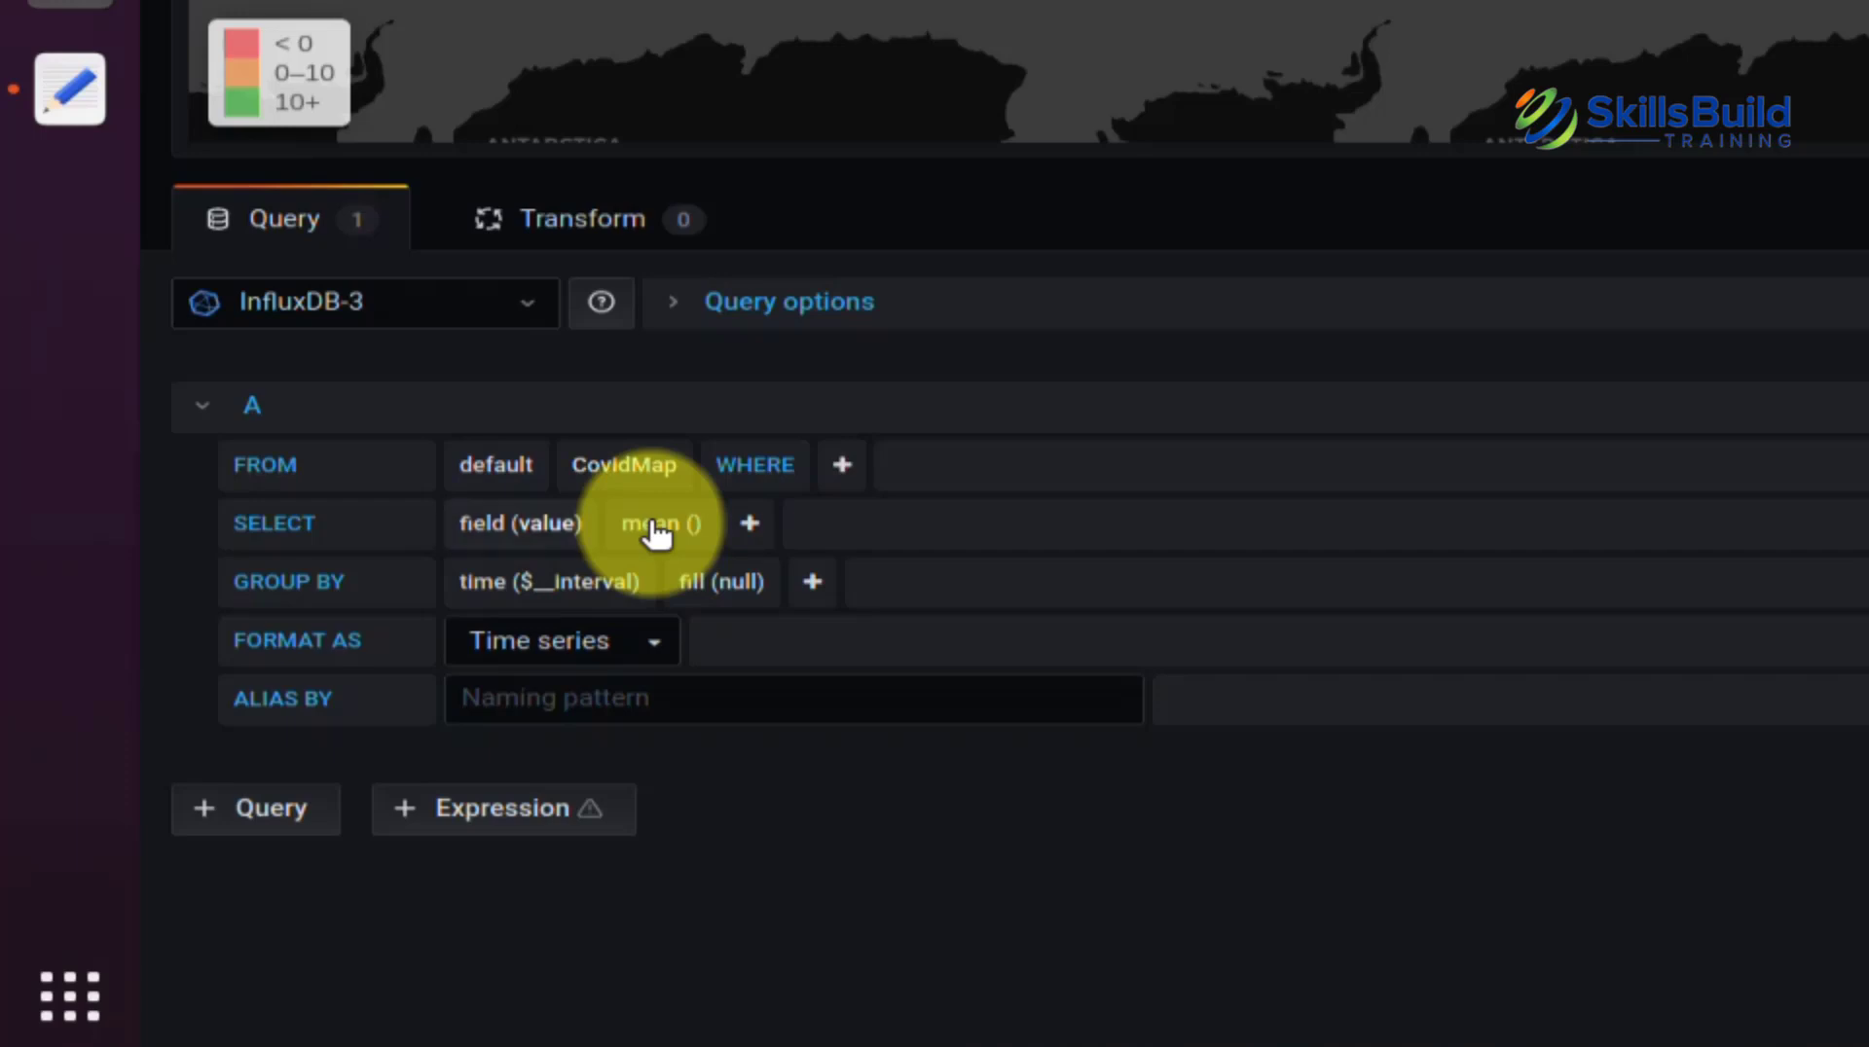
Step: Set the query's SELECT field to country and remove the mean aggregation
click(564, 528)
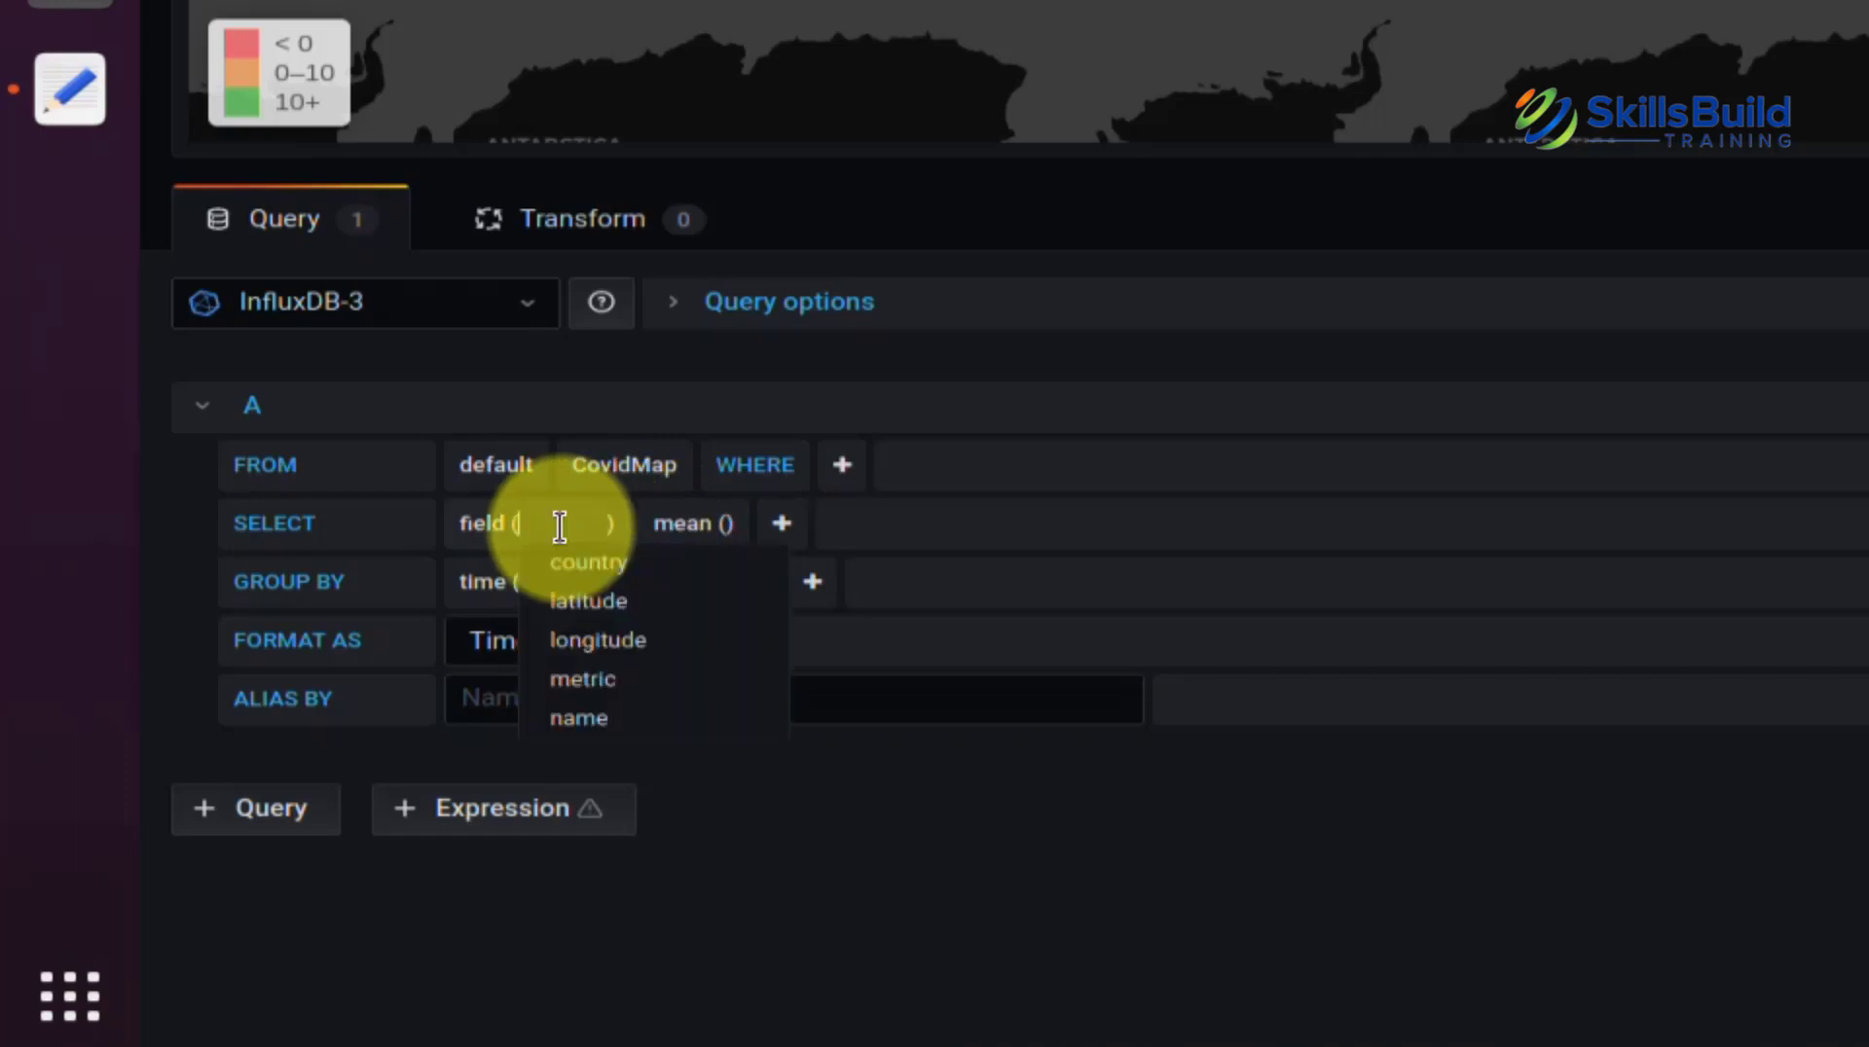
click(609, 575)
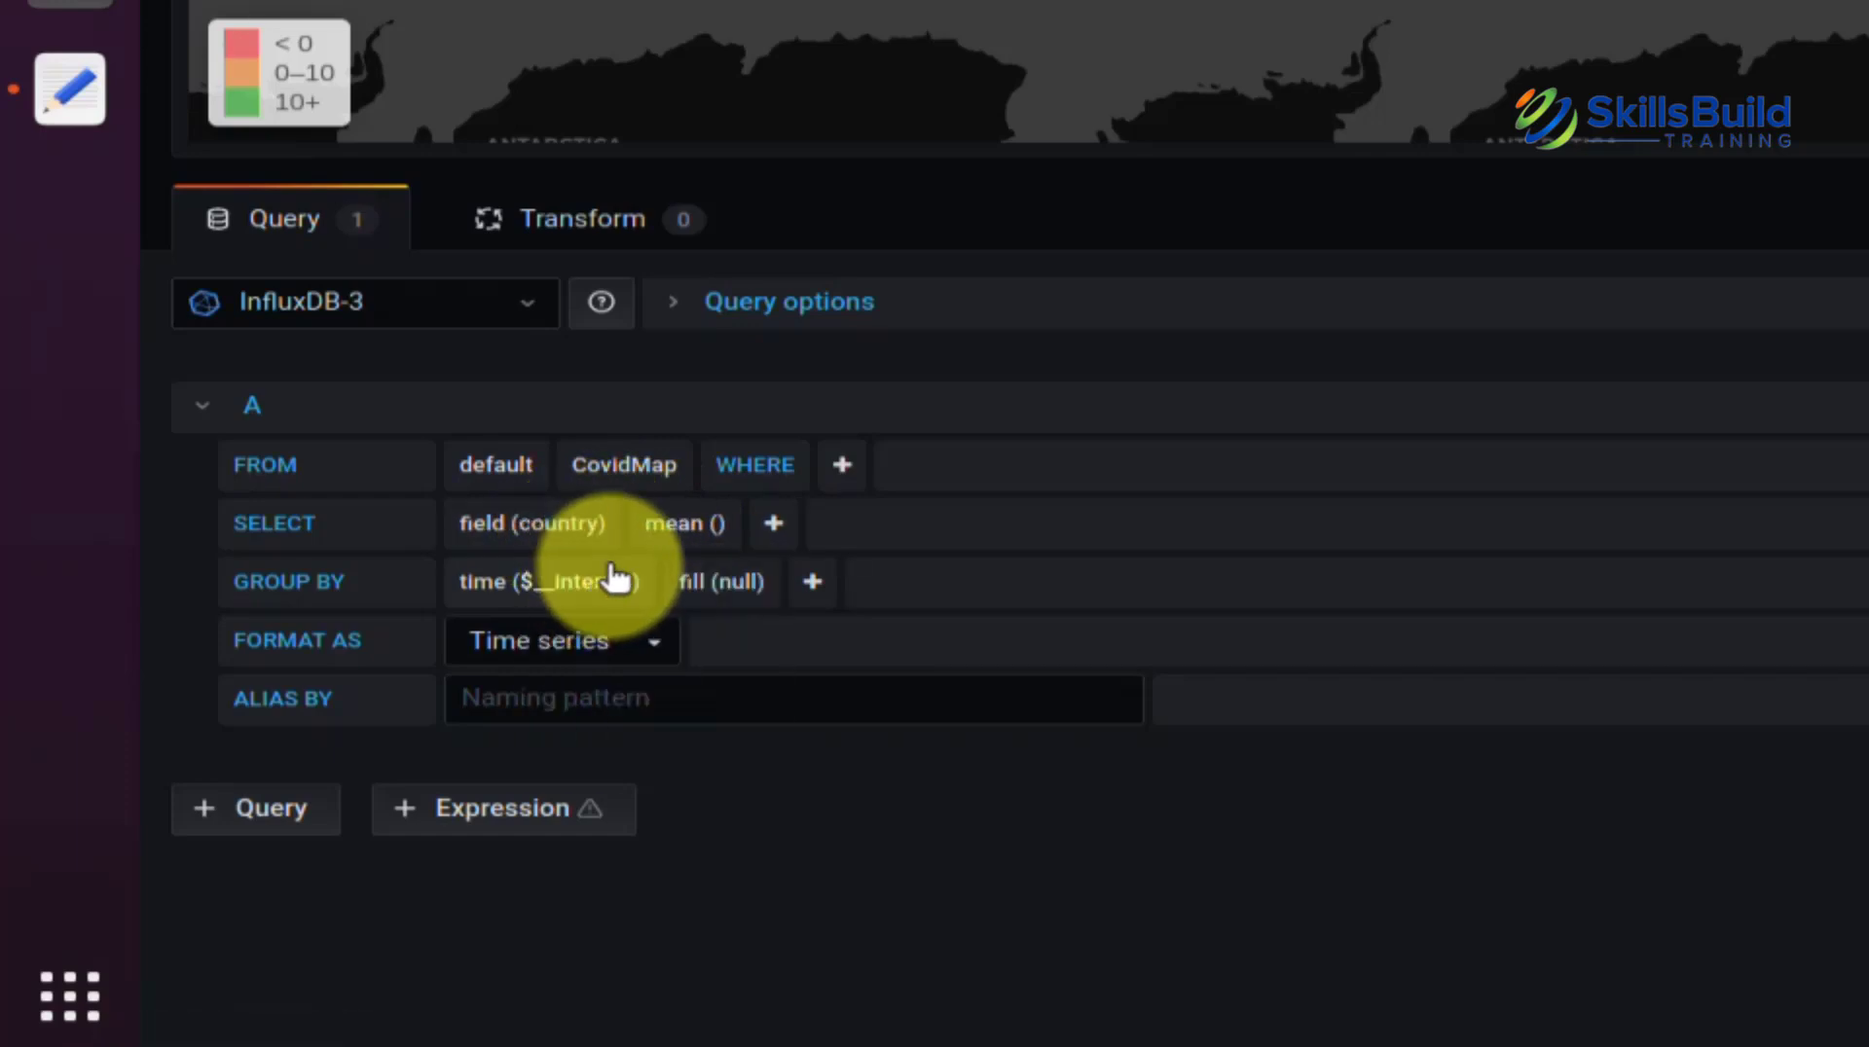
click(670, 530)
click(687, 582)
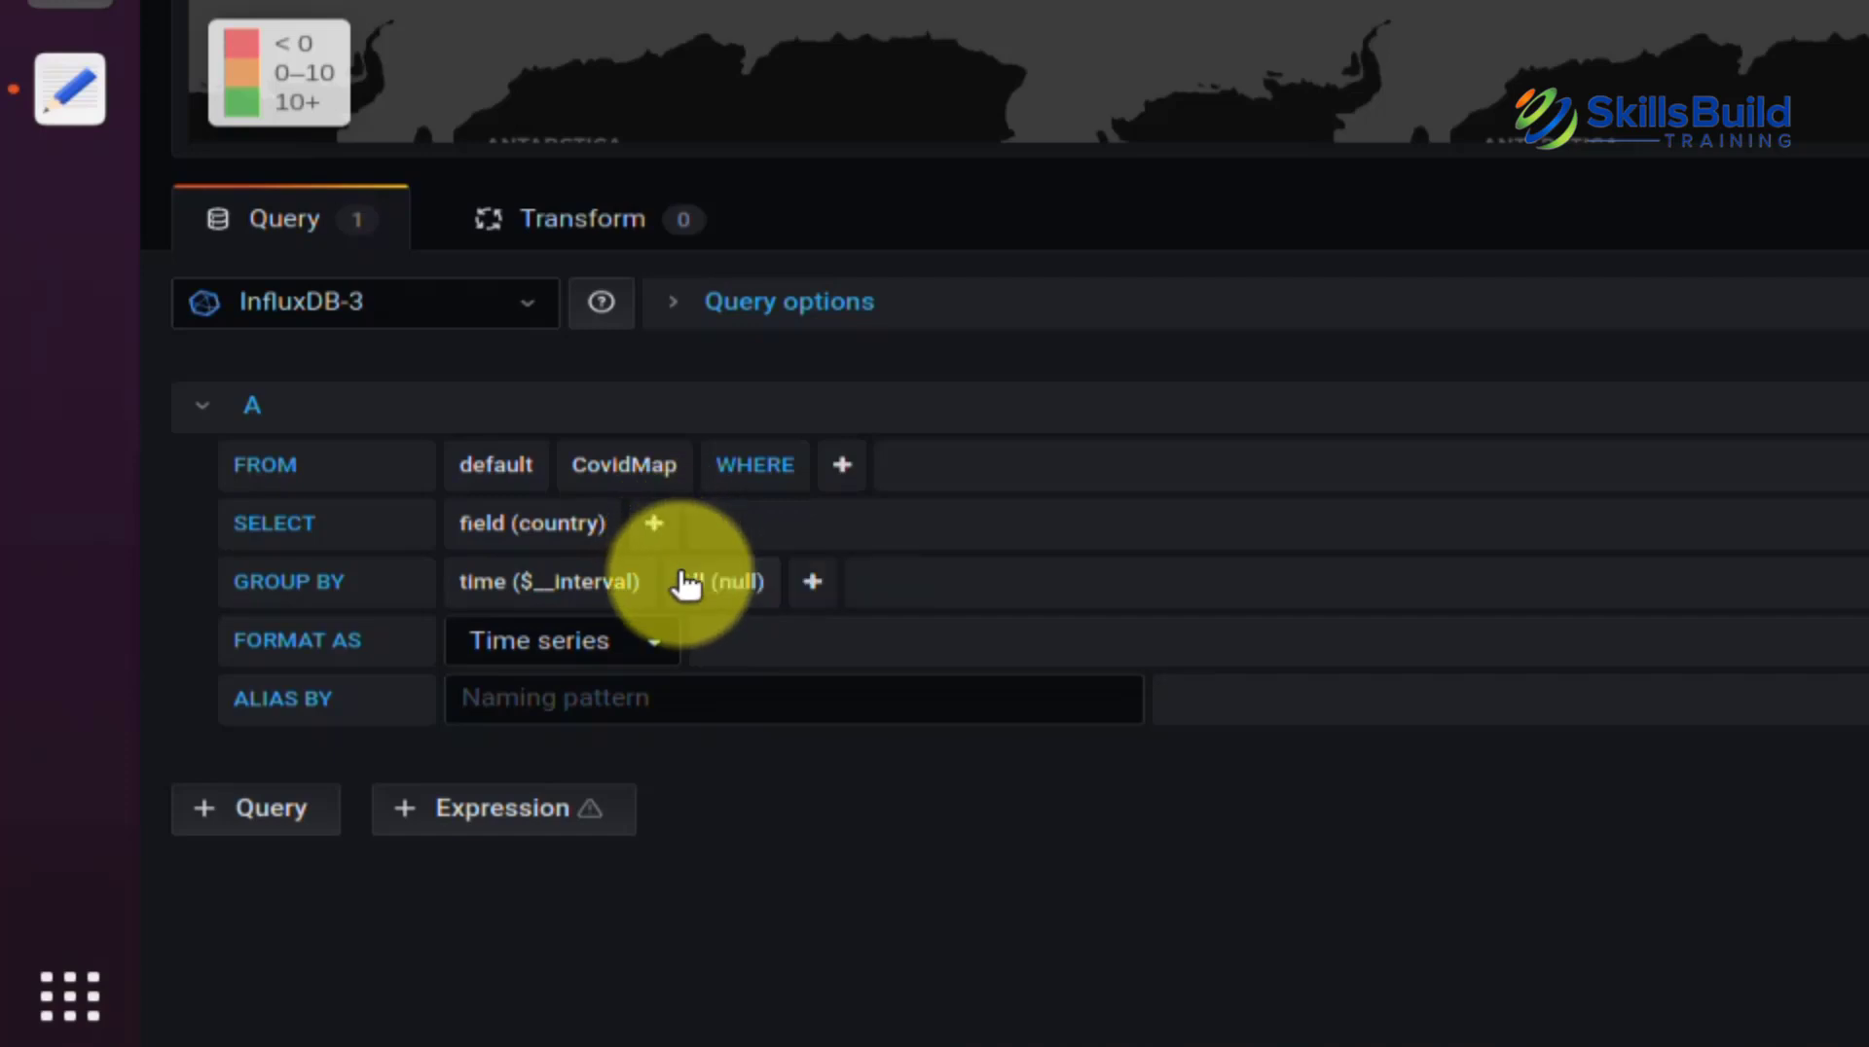
Step: Remove the fill and the time interval from the query's GROUP BY clause
click(579, 582)
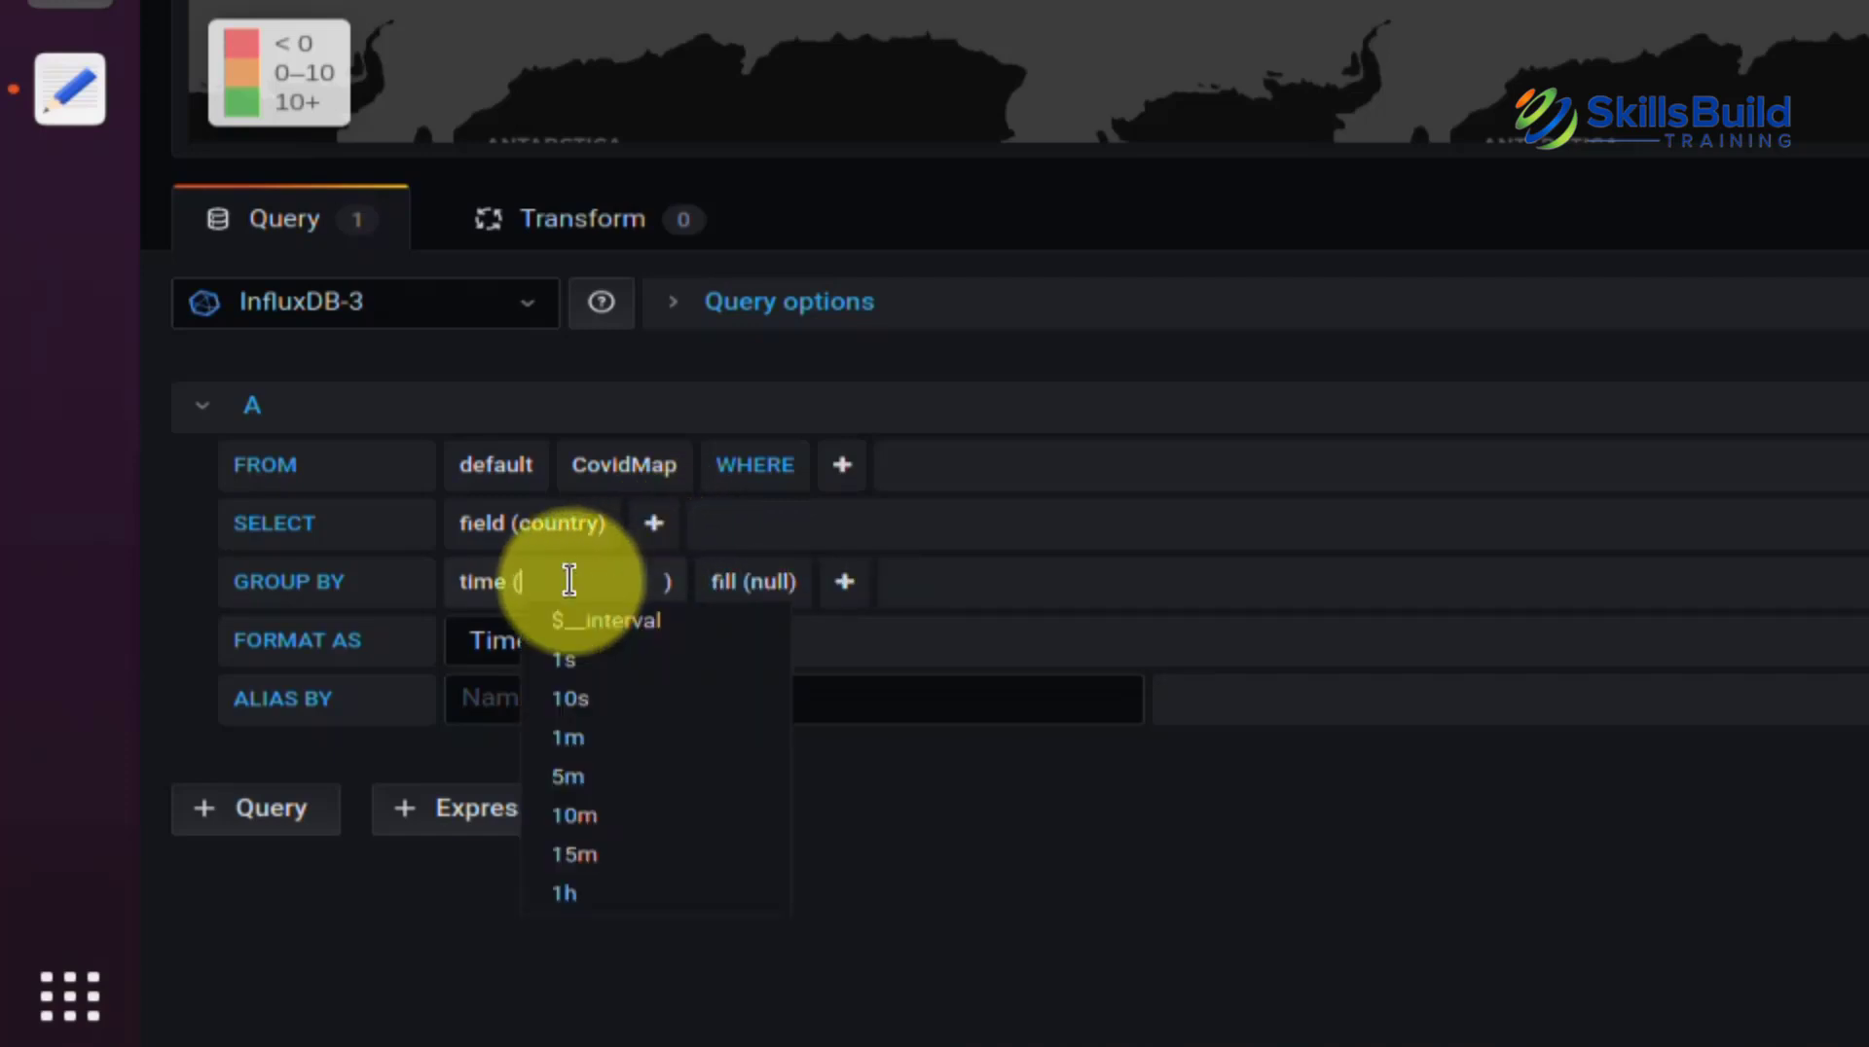
click(732, 588)
click(686, 586)
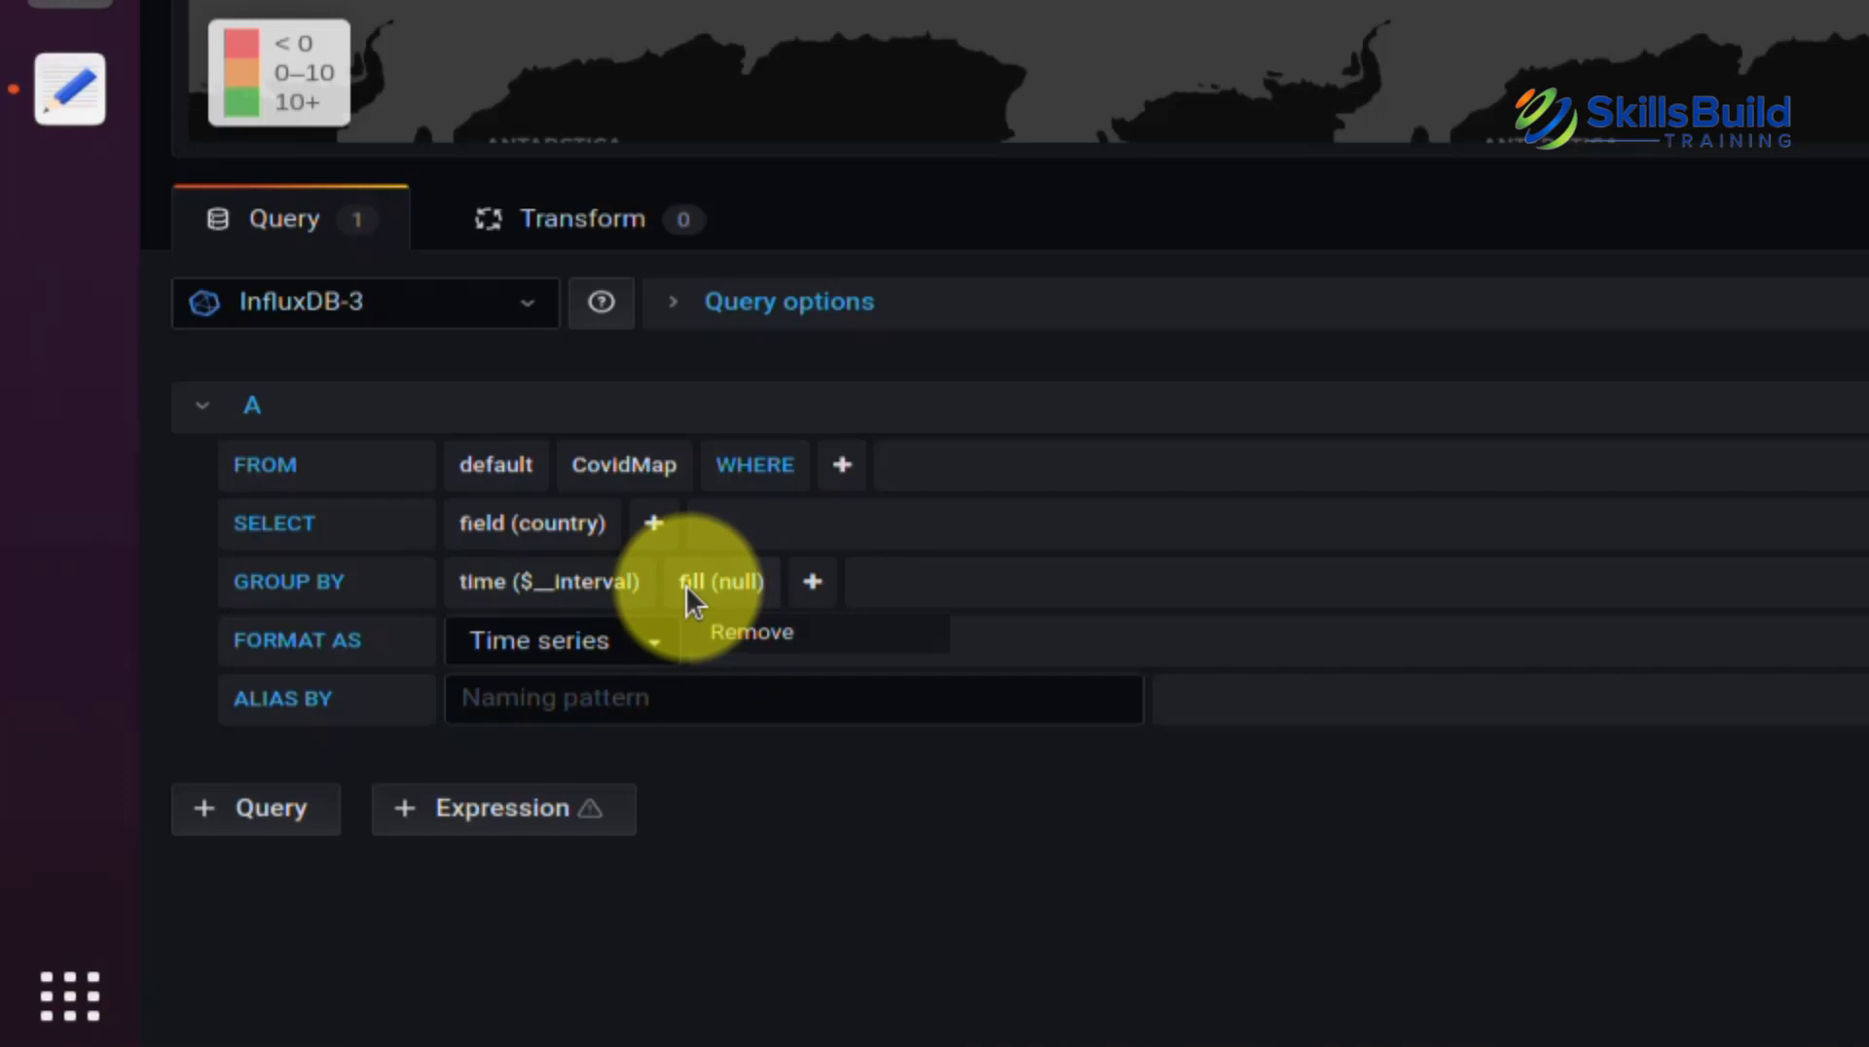
click(750, 635)
click(481, 589)
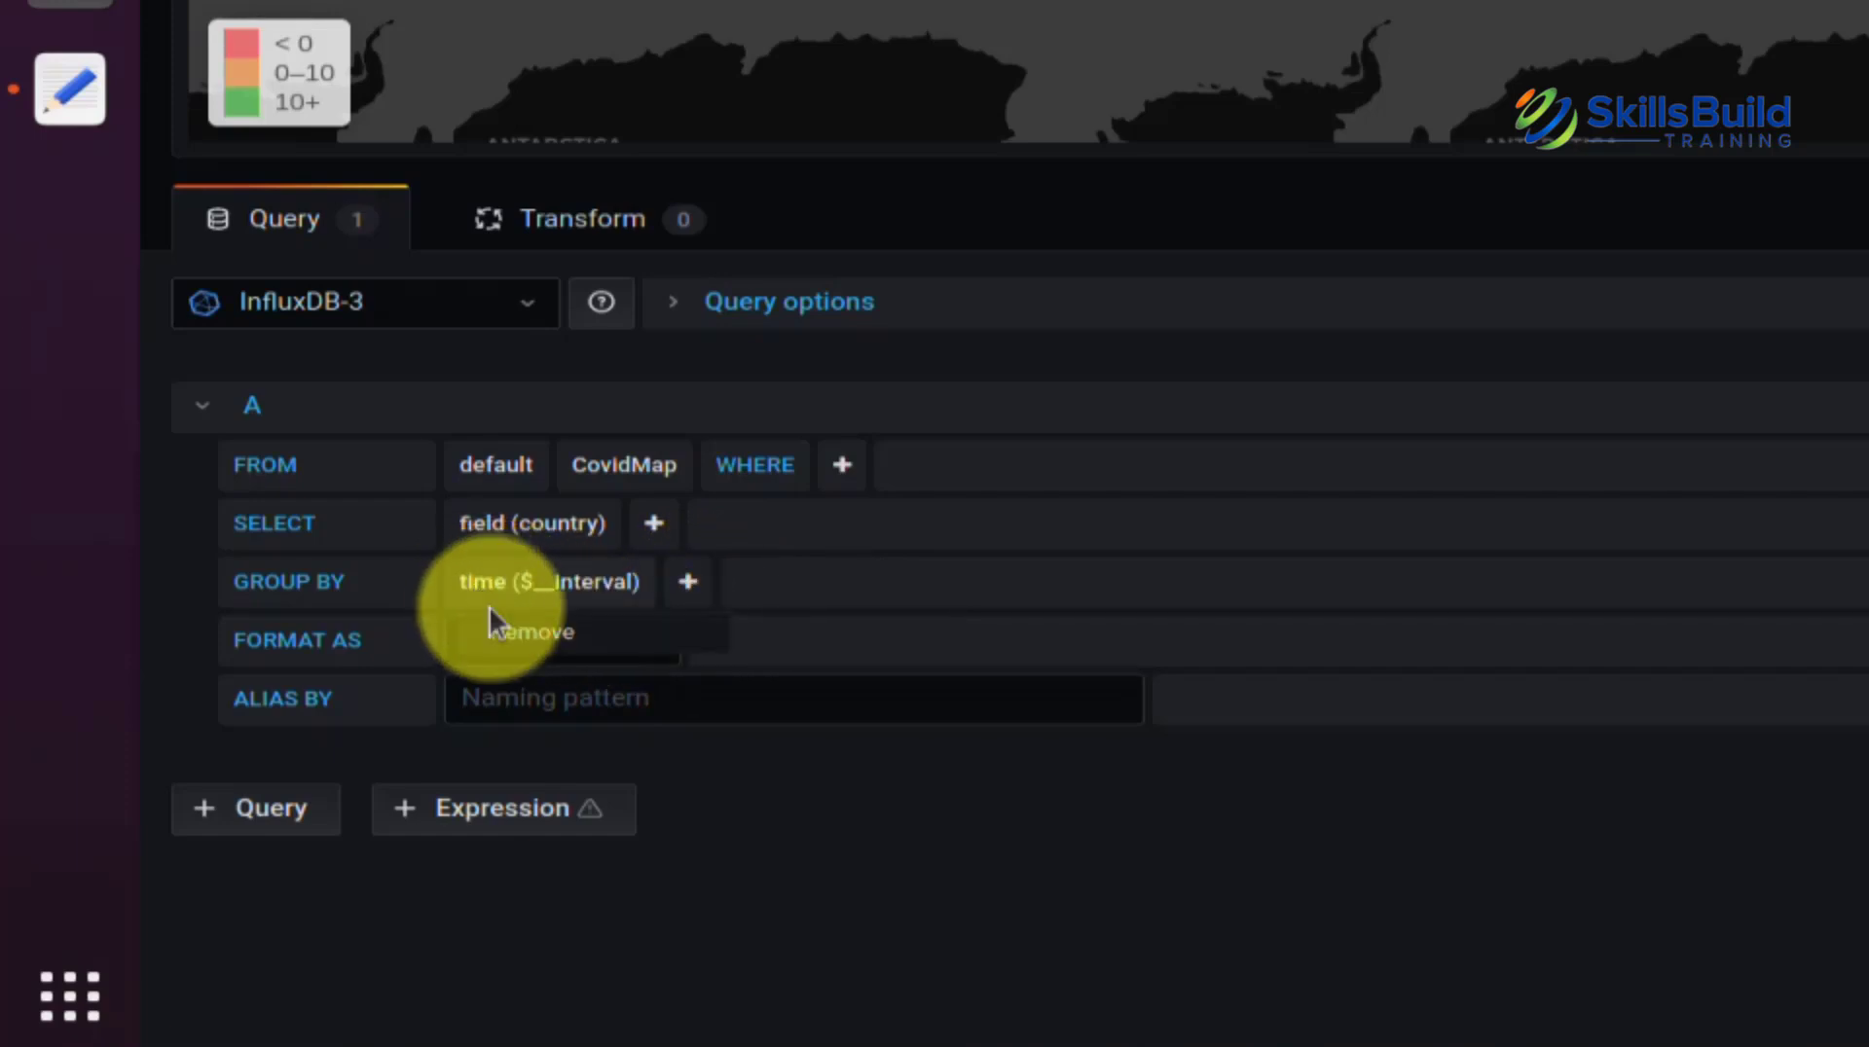
click(513, 643)
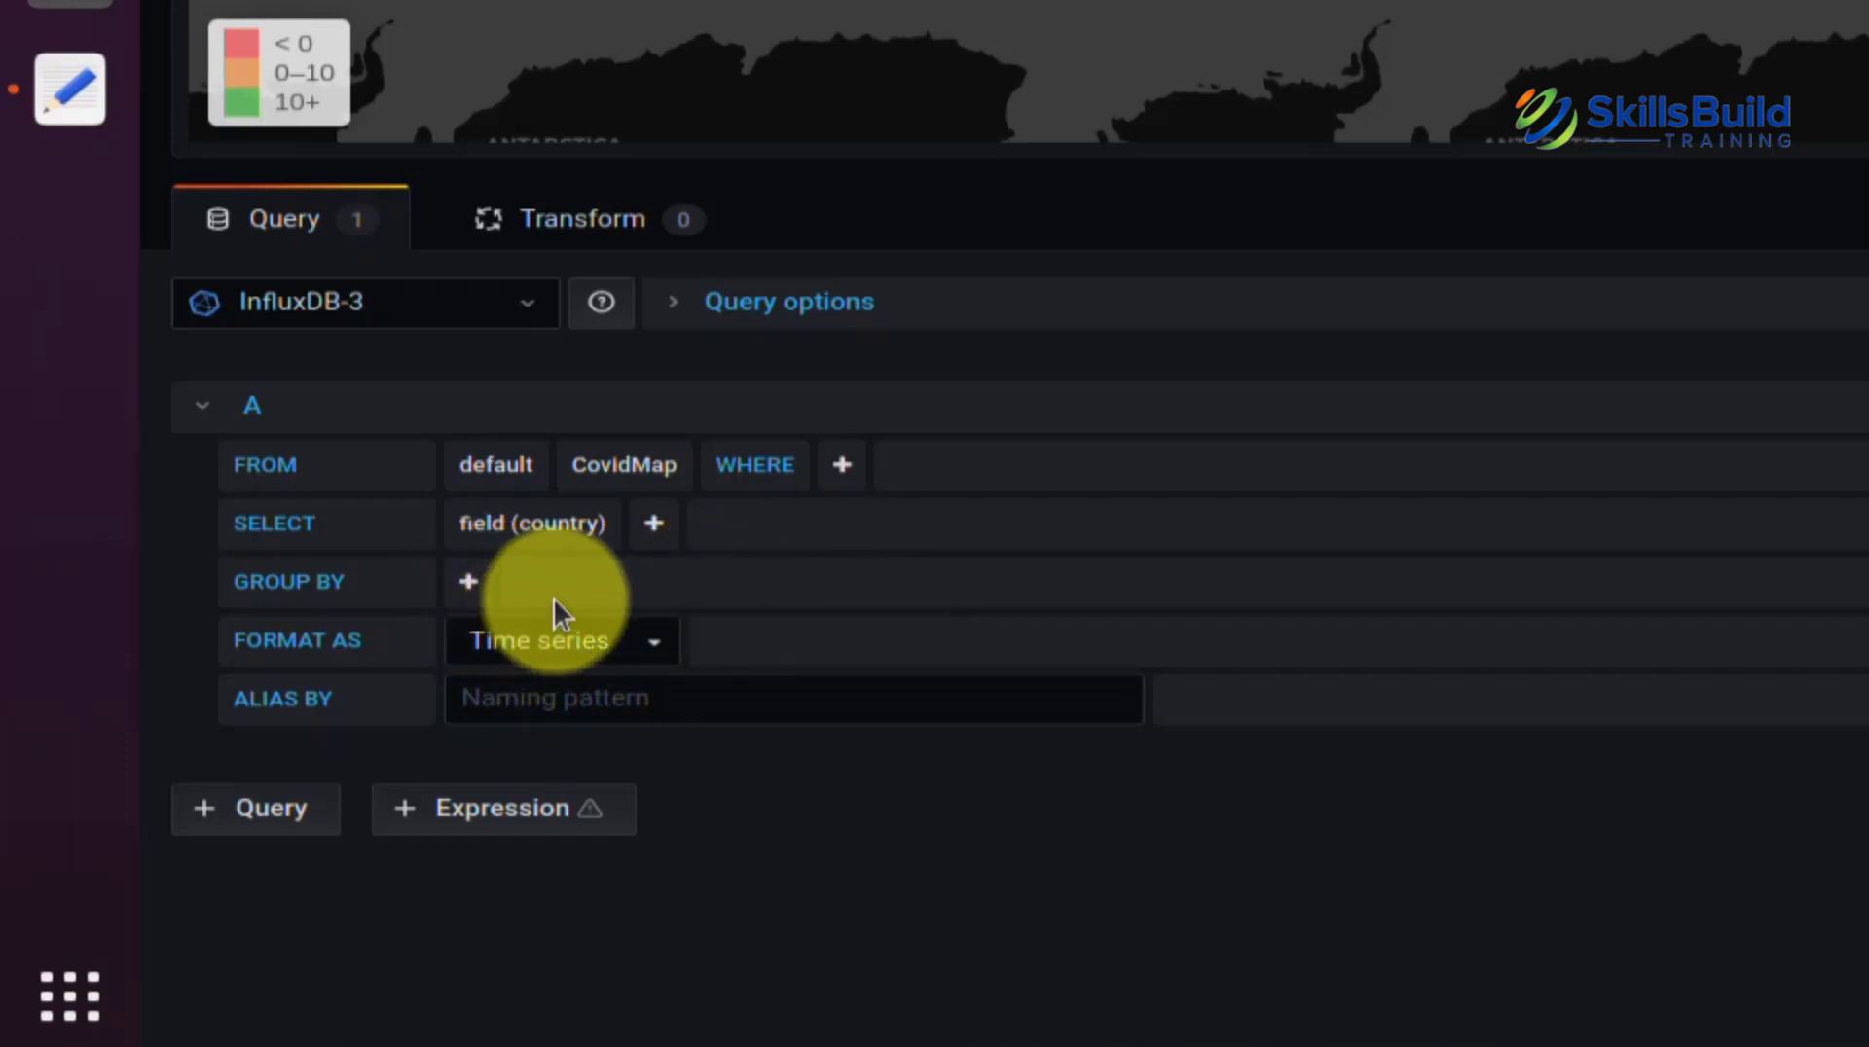
Step: Add latitude, longitude, metric and name as further SELECT fields of query A
click(654, 526)
mouse_move(696, 839)
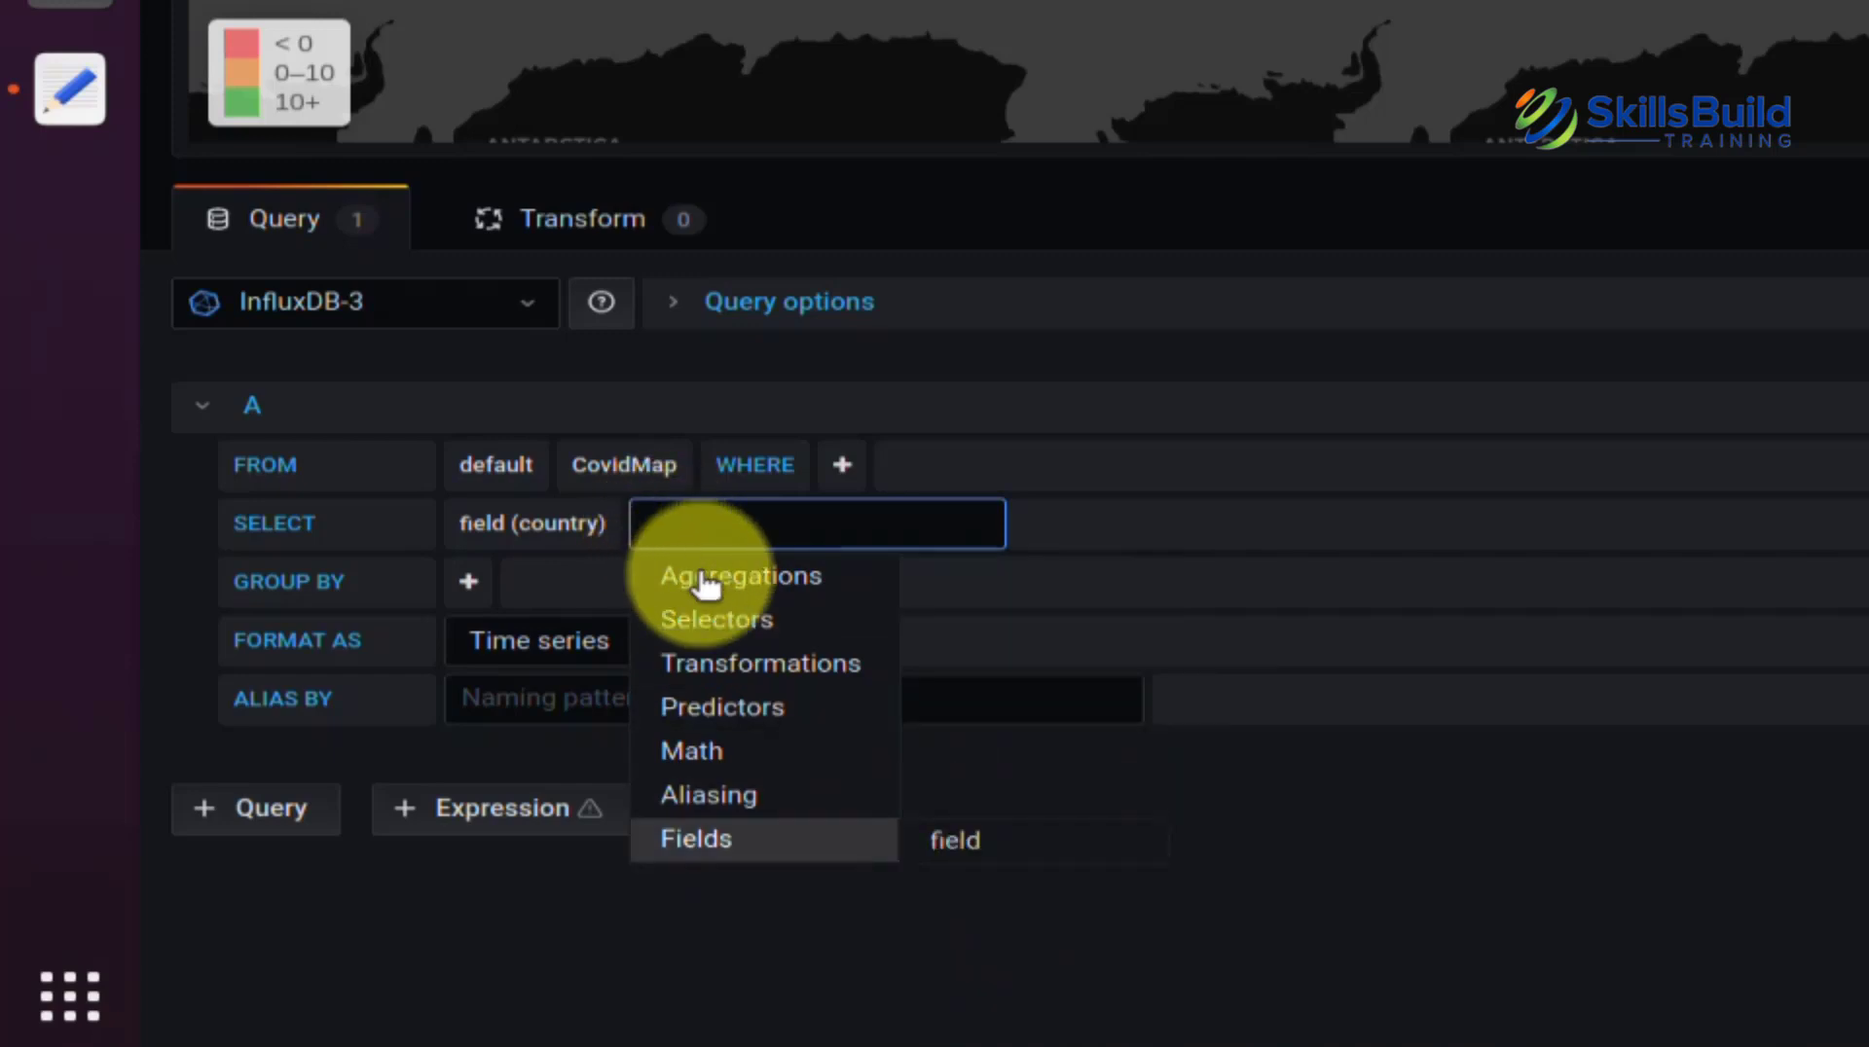
click(949, 841)
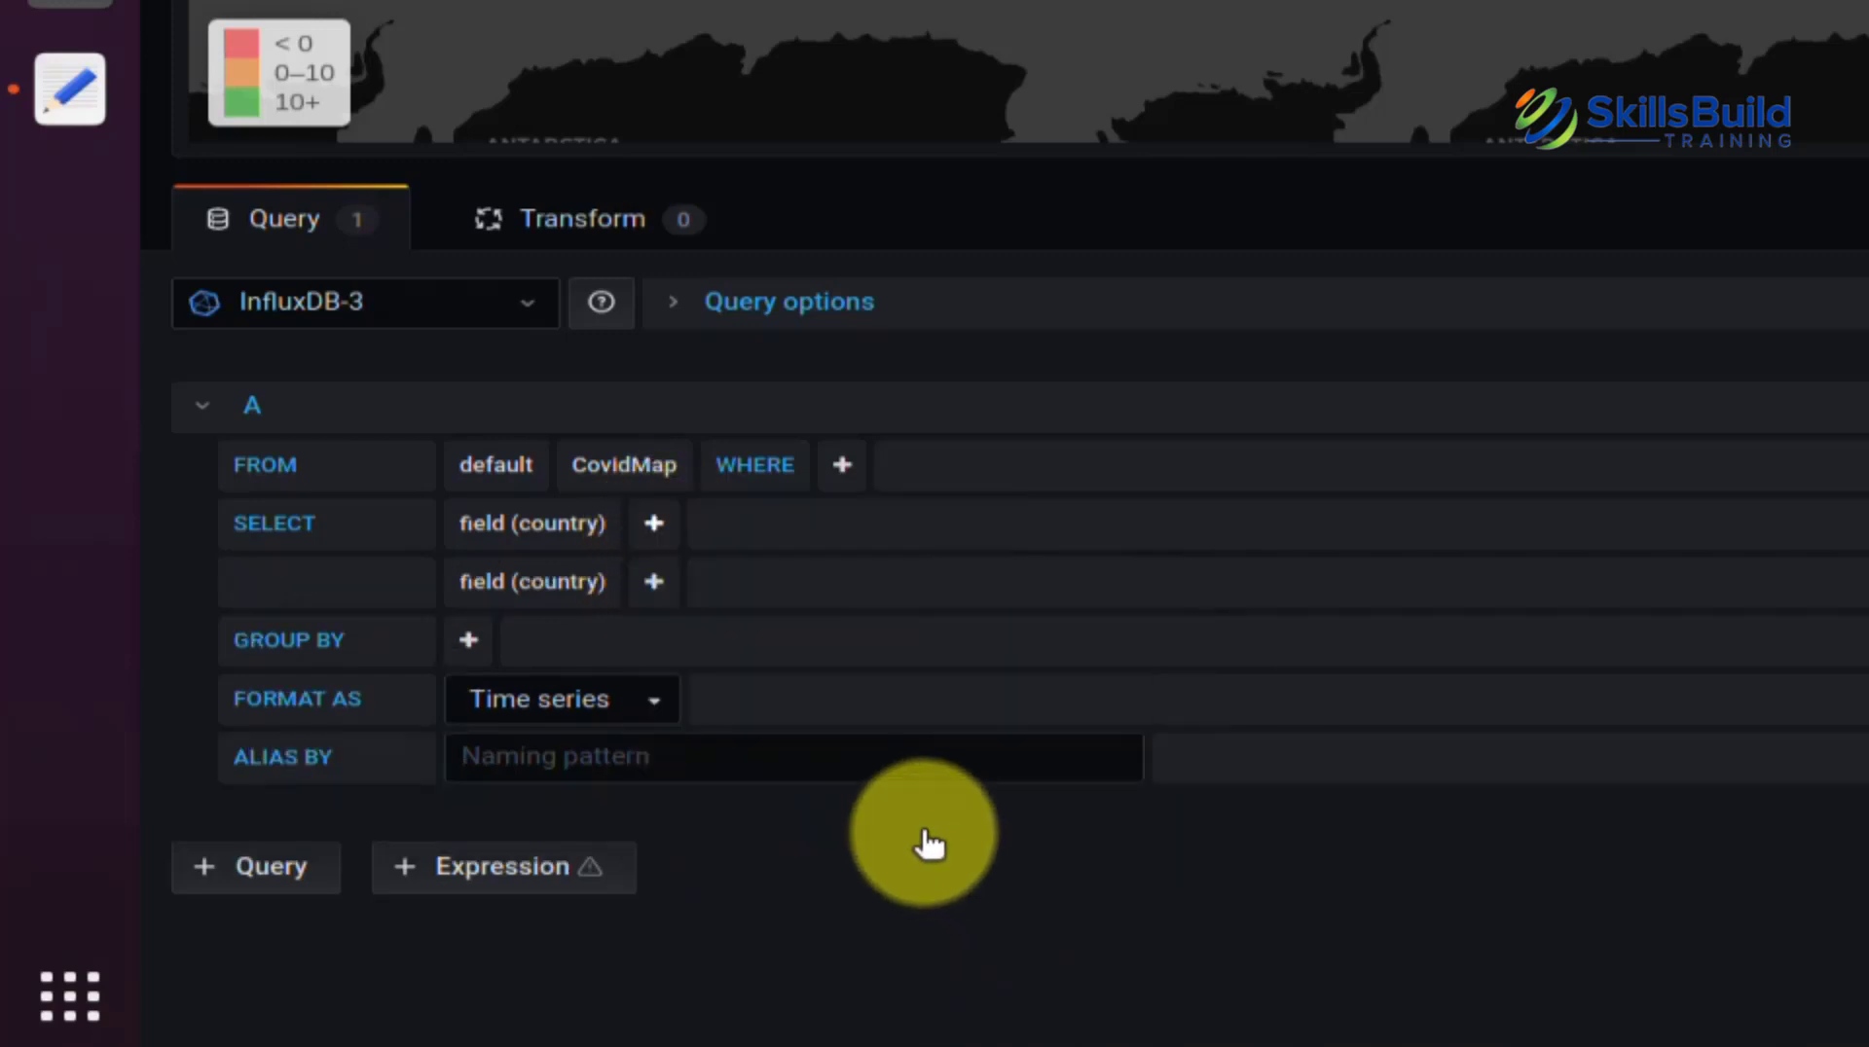
click(481, 589)
click(561, 584)
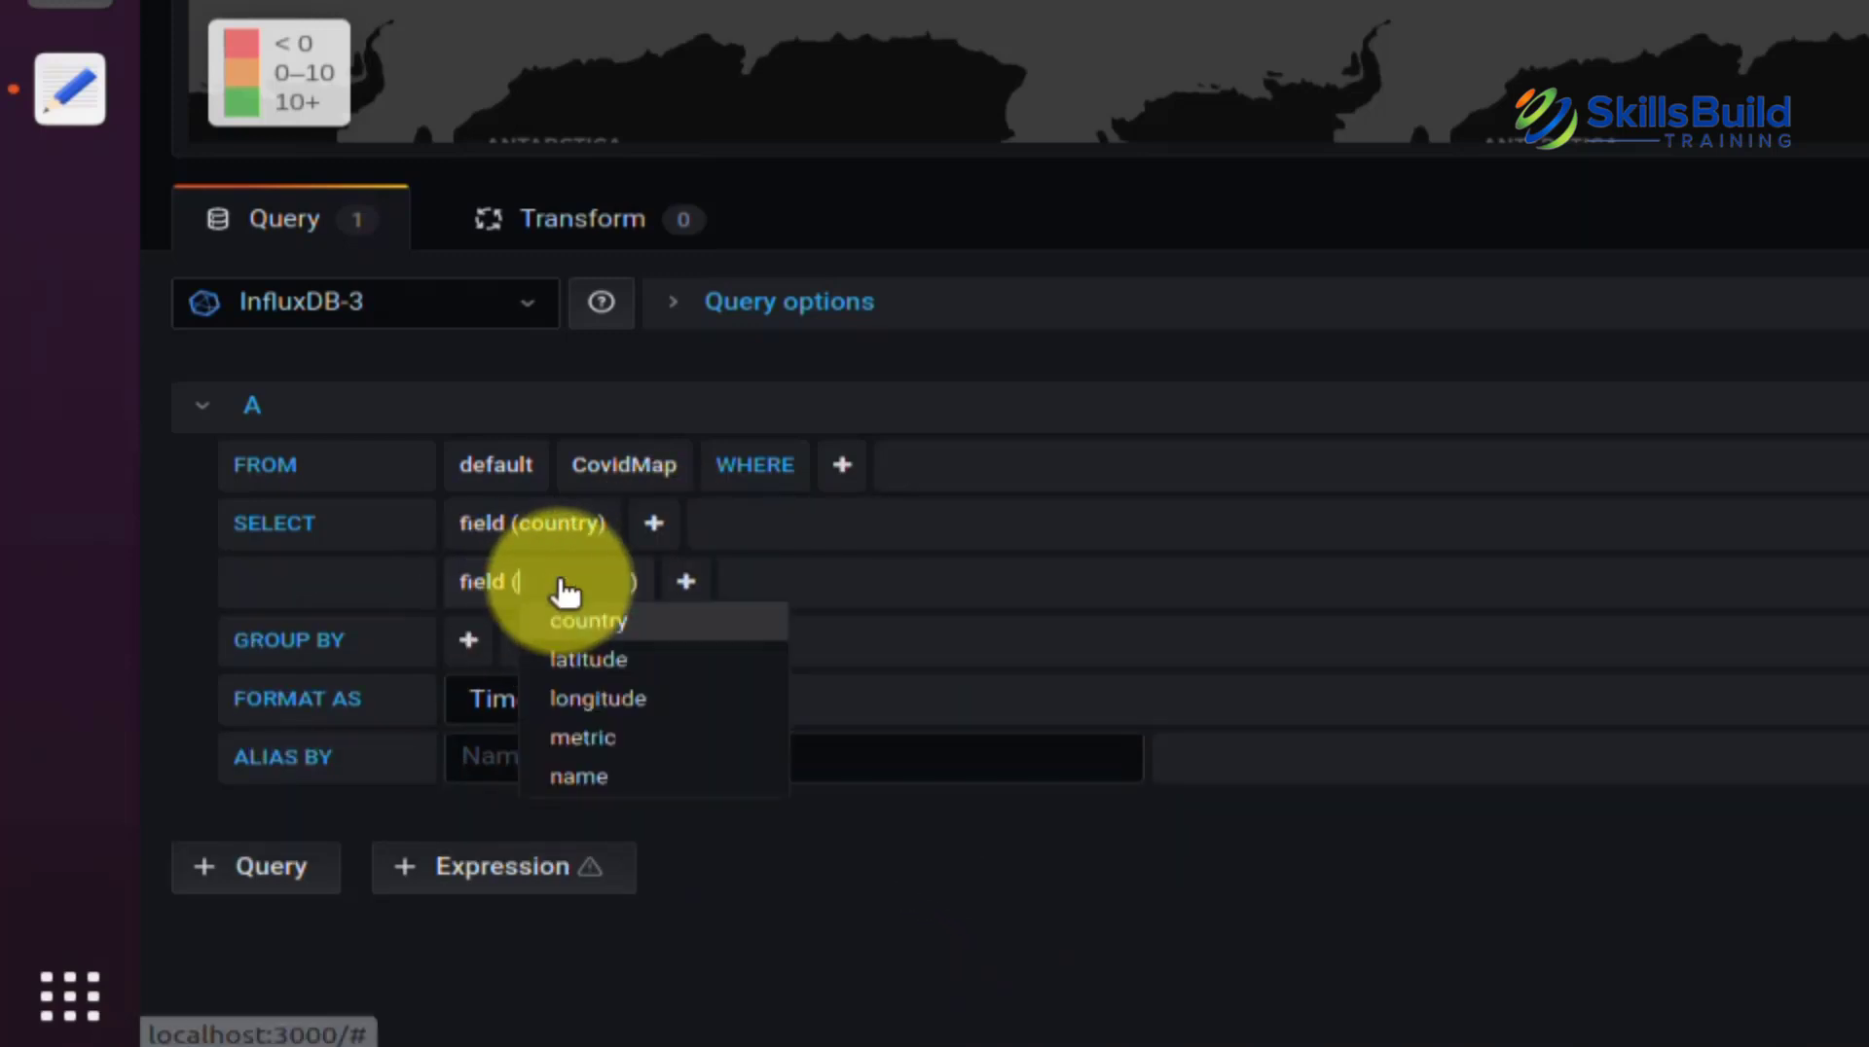
click(588, 659)
click(654, 585)
mouse_move(696, 893)
click(919, 890)
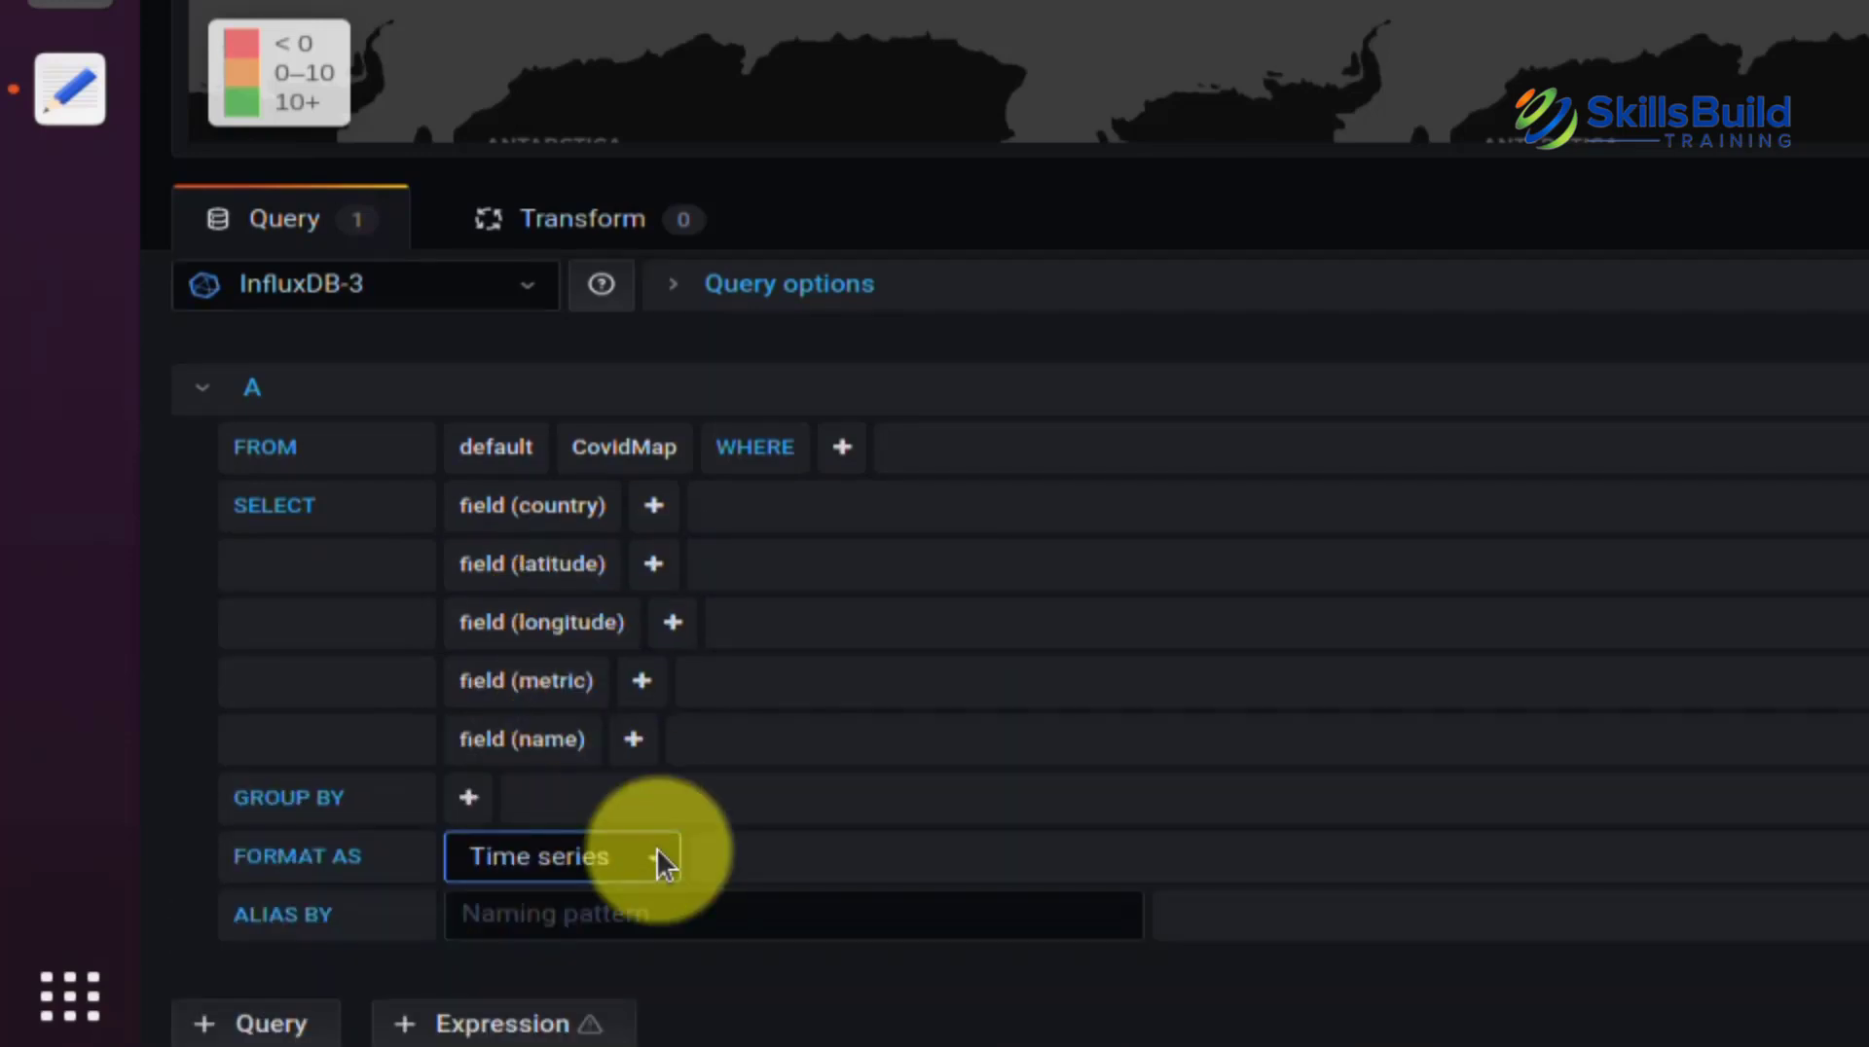
Step: Format the query as Table and set the Worldmap's Location Data option to table
click(656, 849)
click(545, 934)
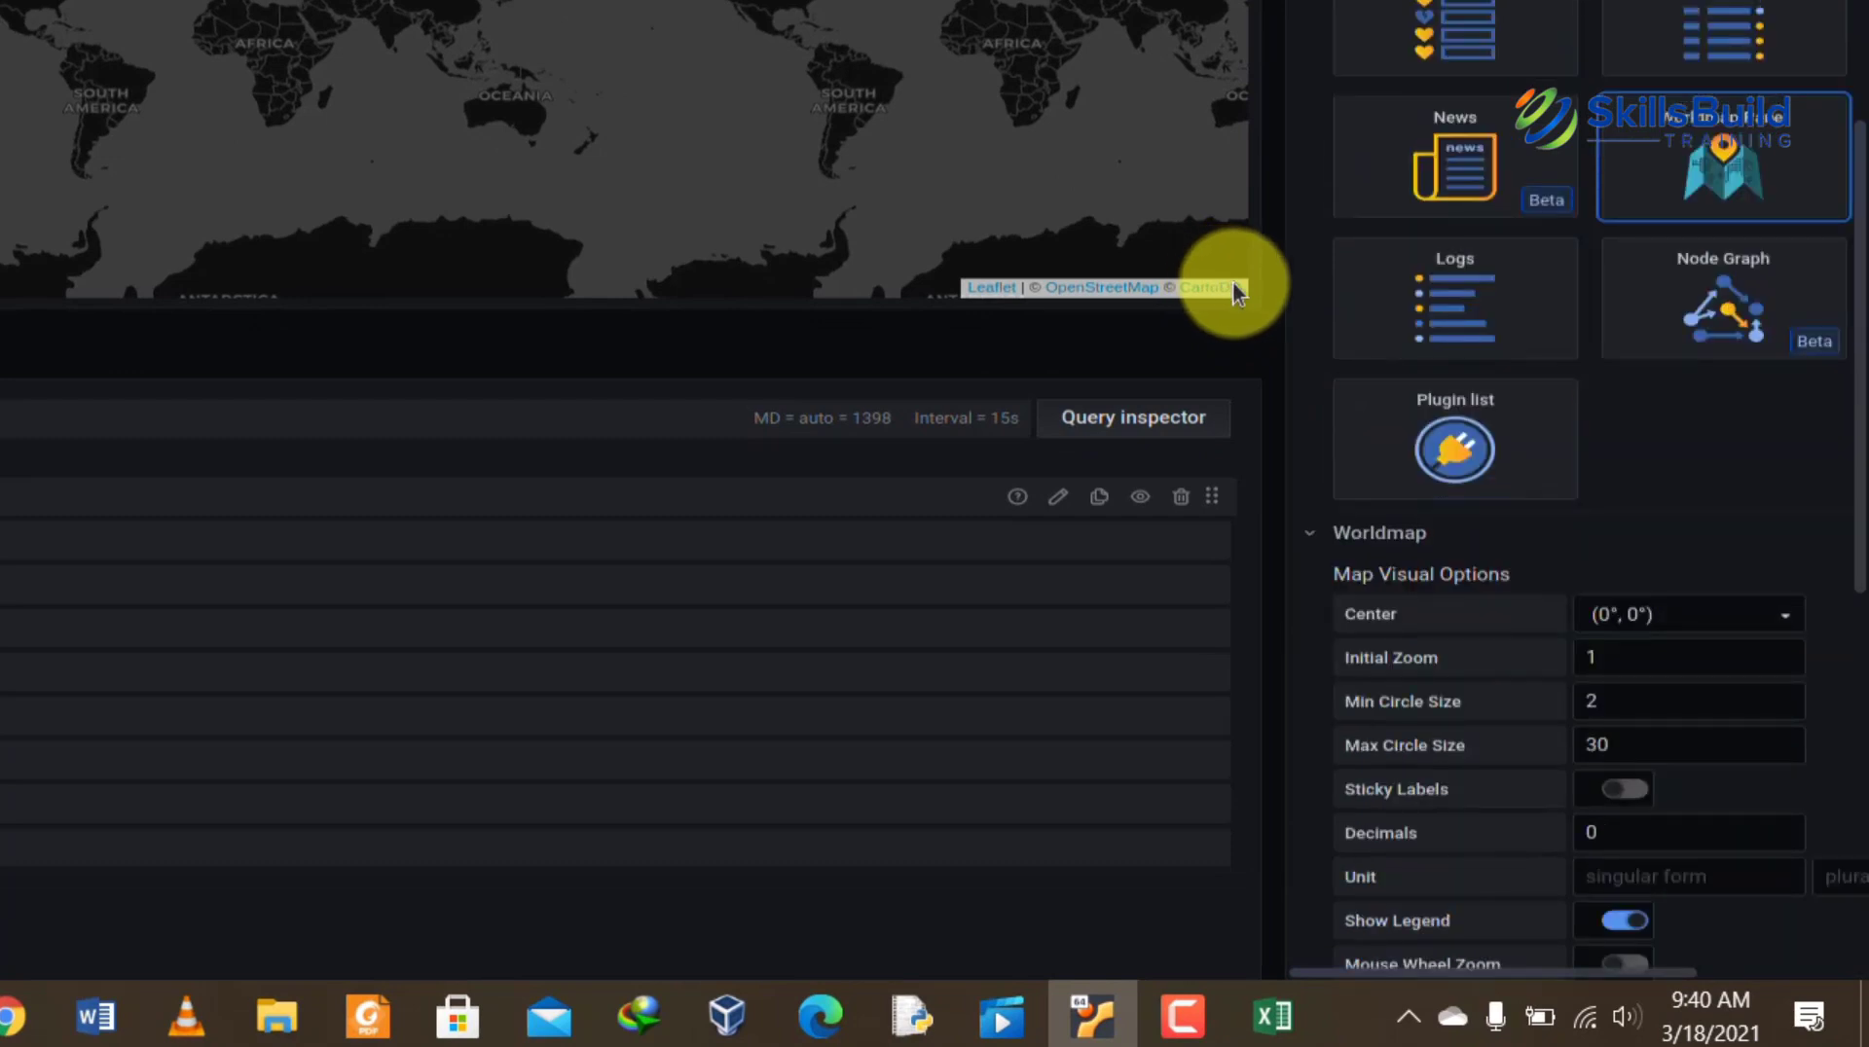
scroll(1849, 467, right, 5)
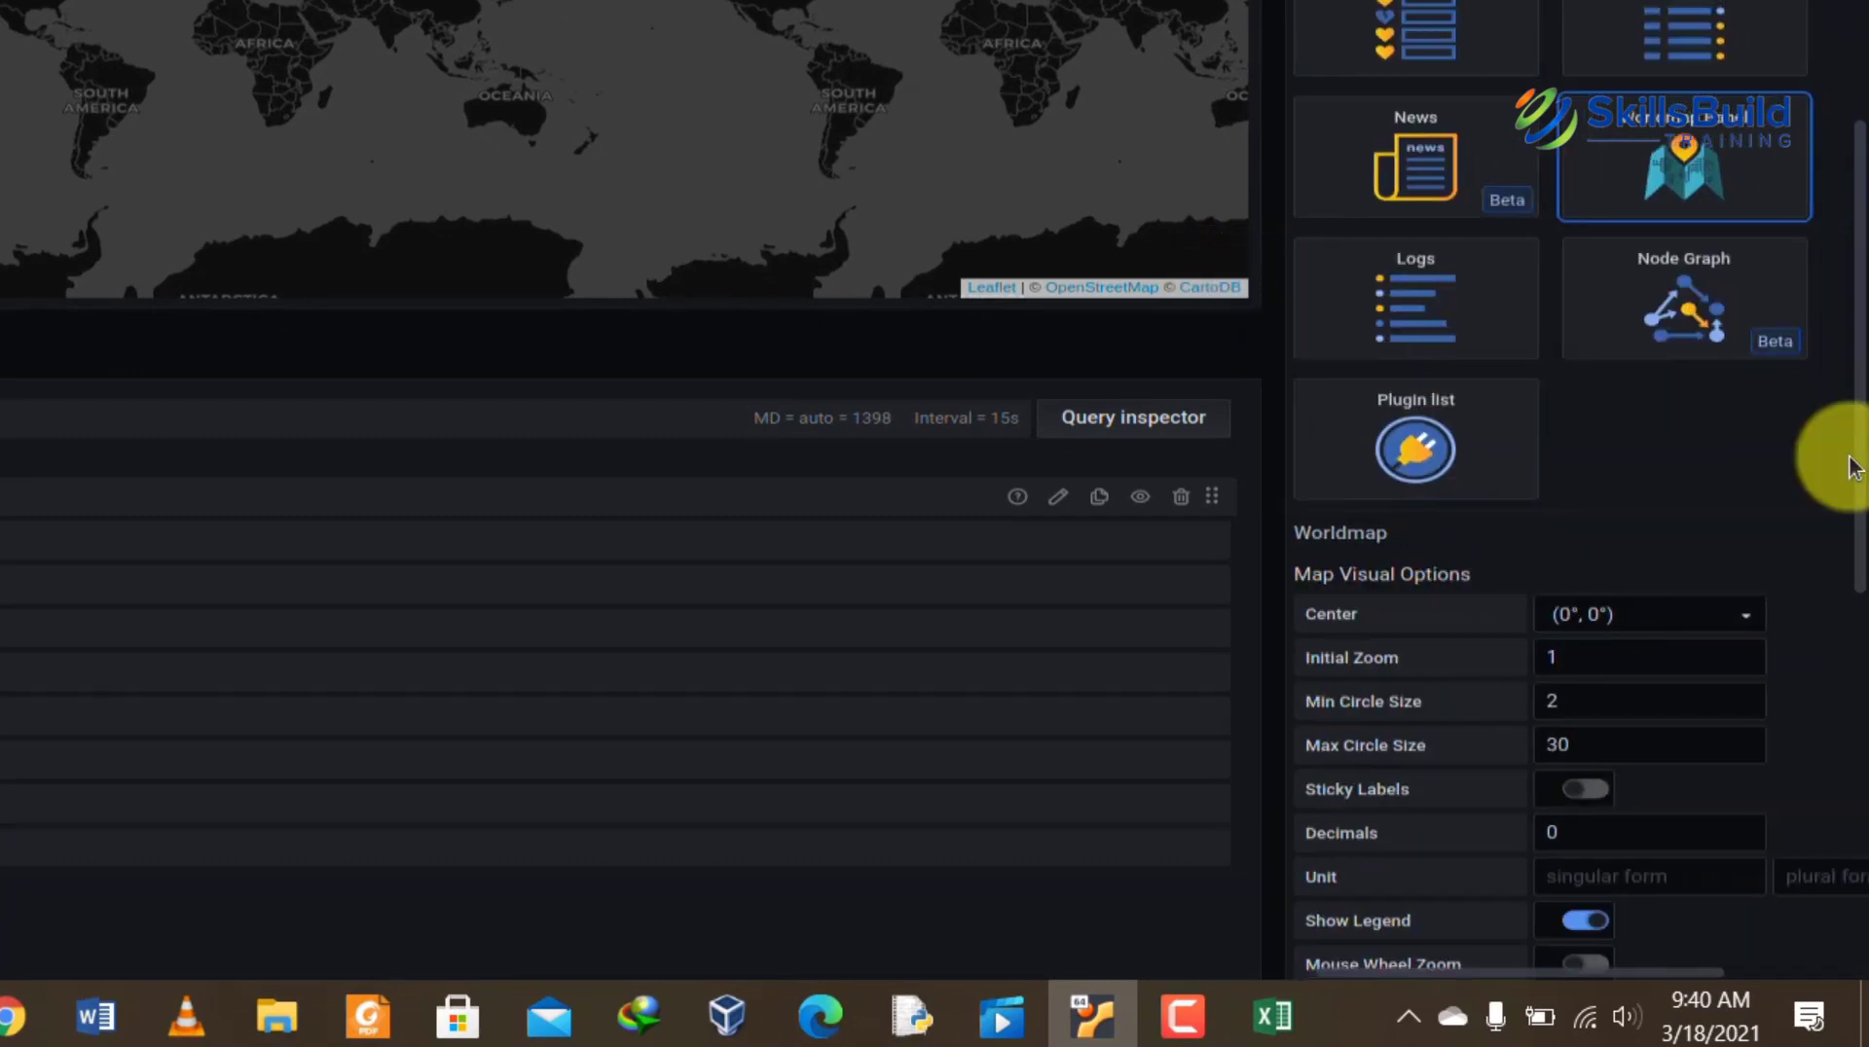
scroll(1807, 614, down, 5)
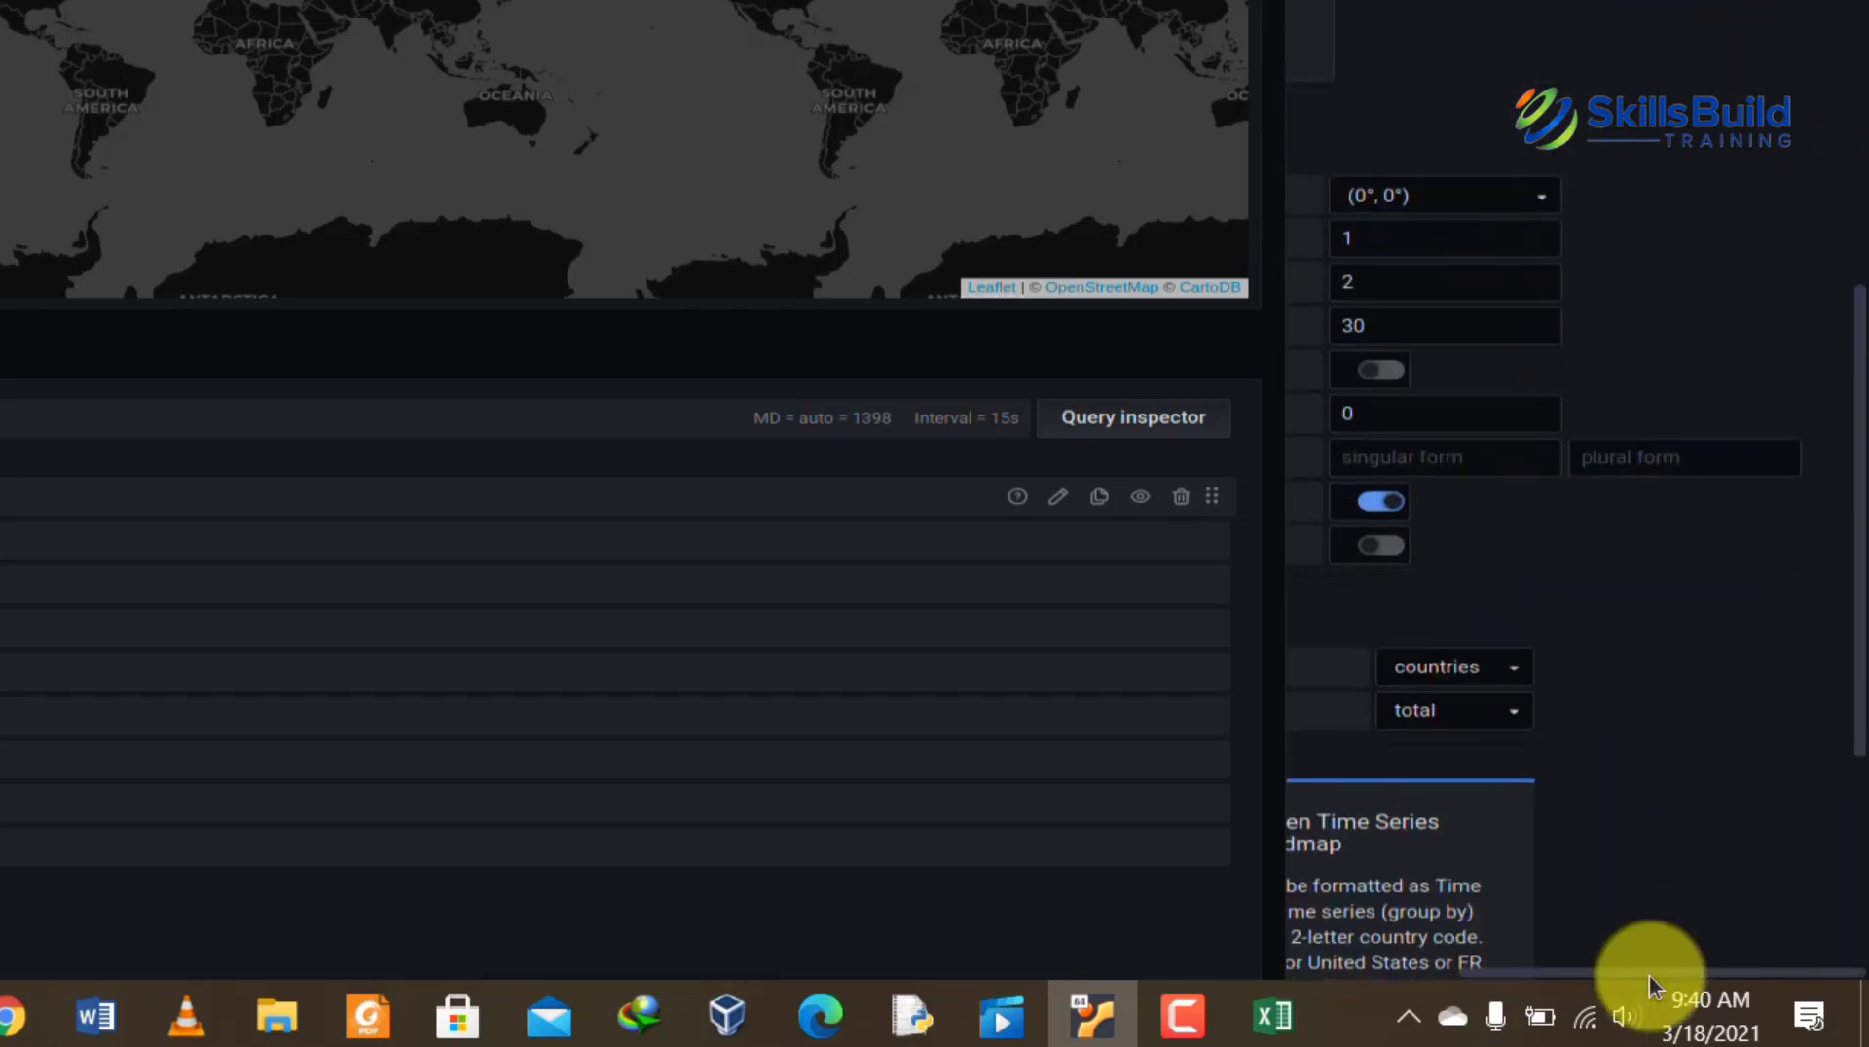
scroll(1460, 983, left, 5)
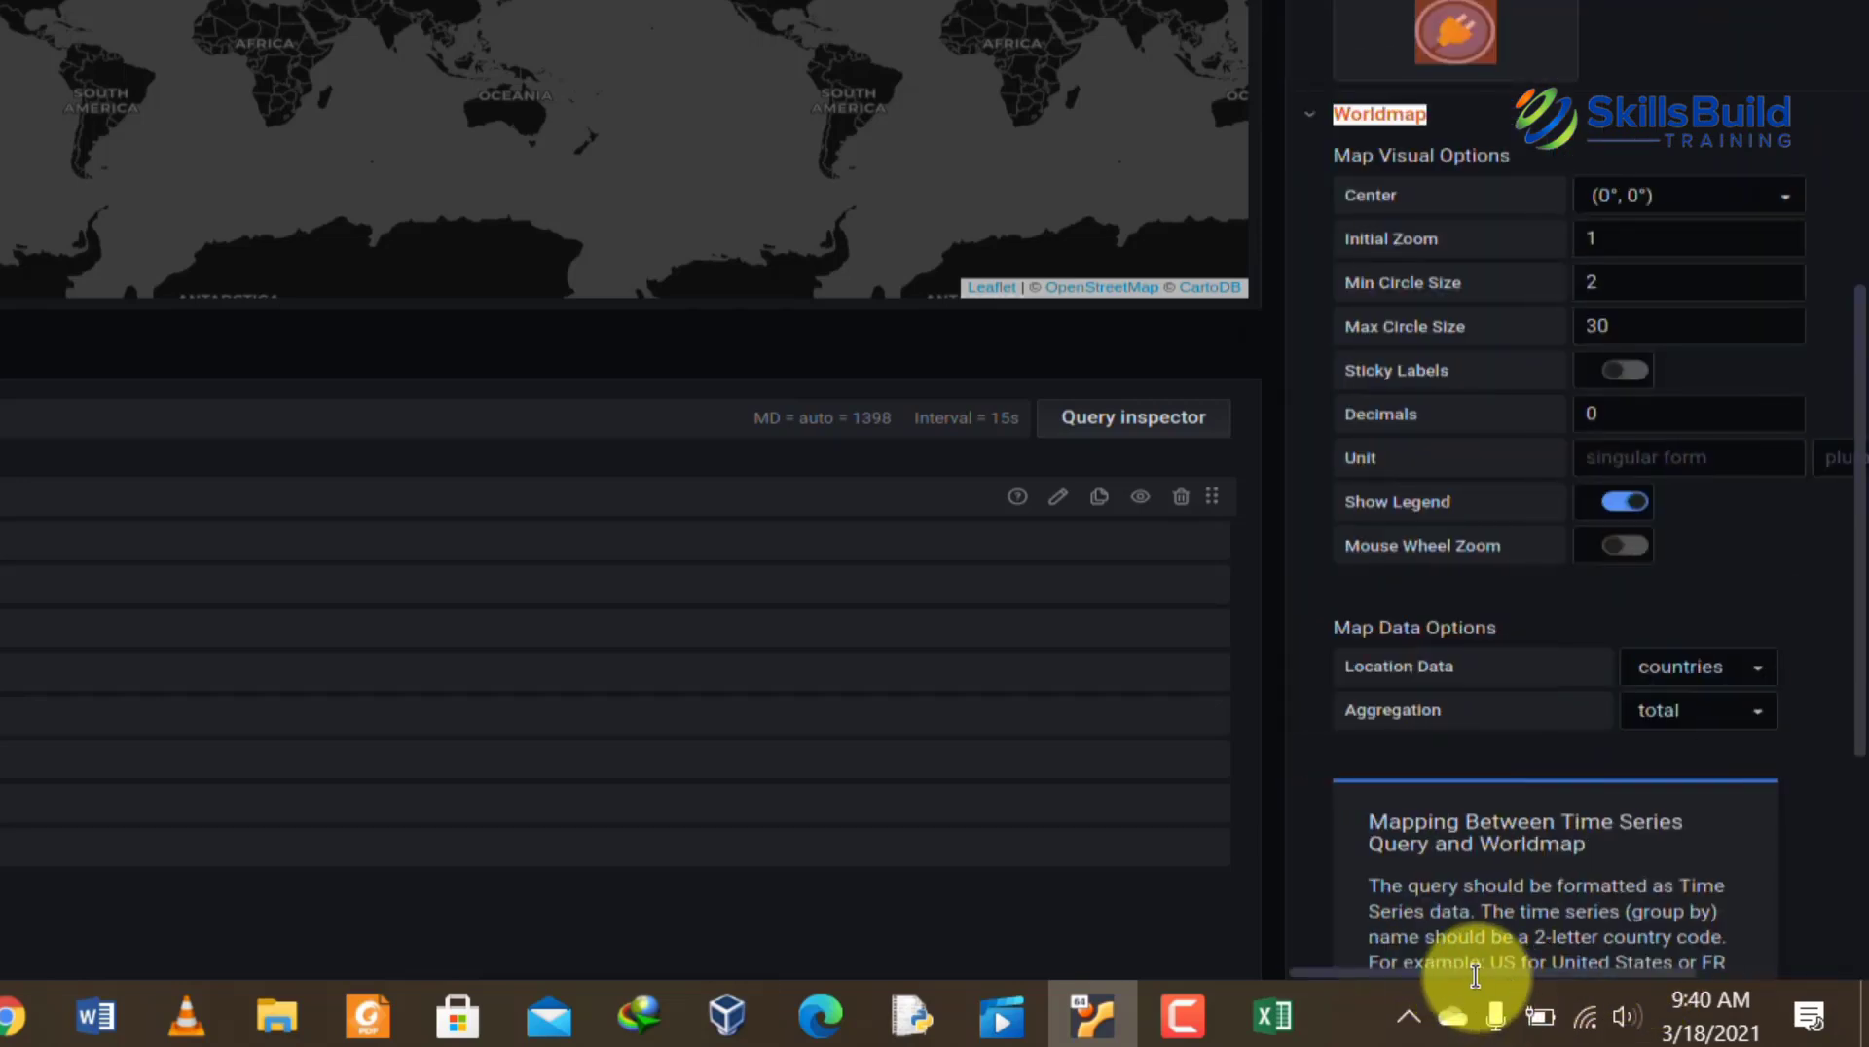
scroll(1629, 412, up, 15)
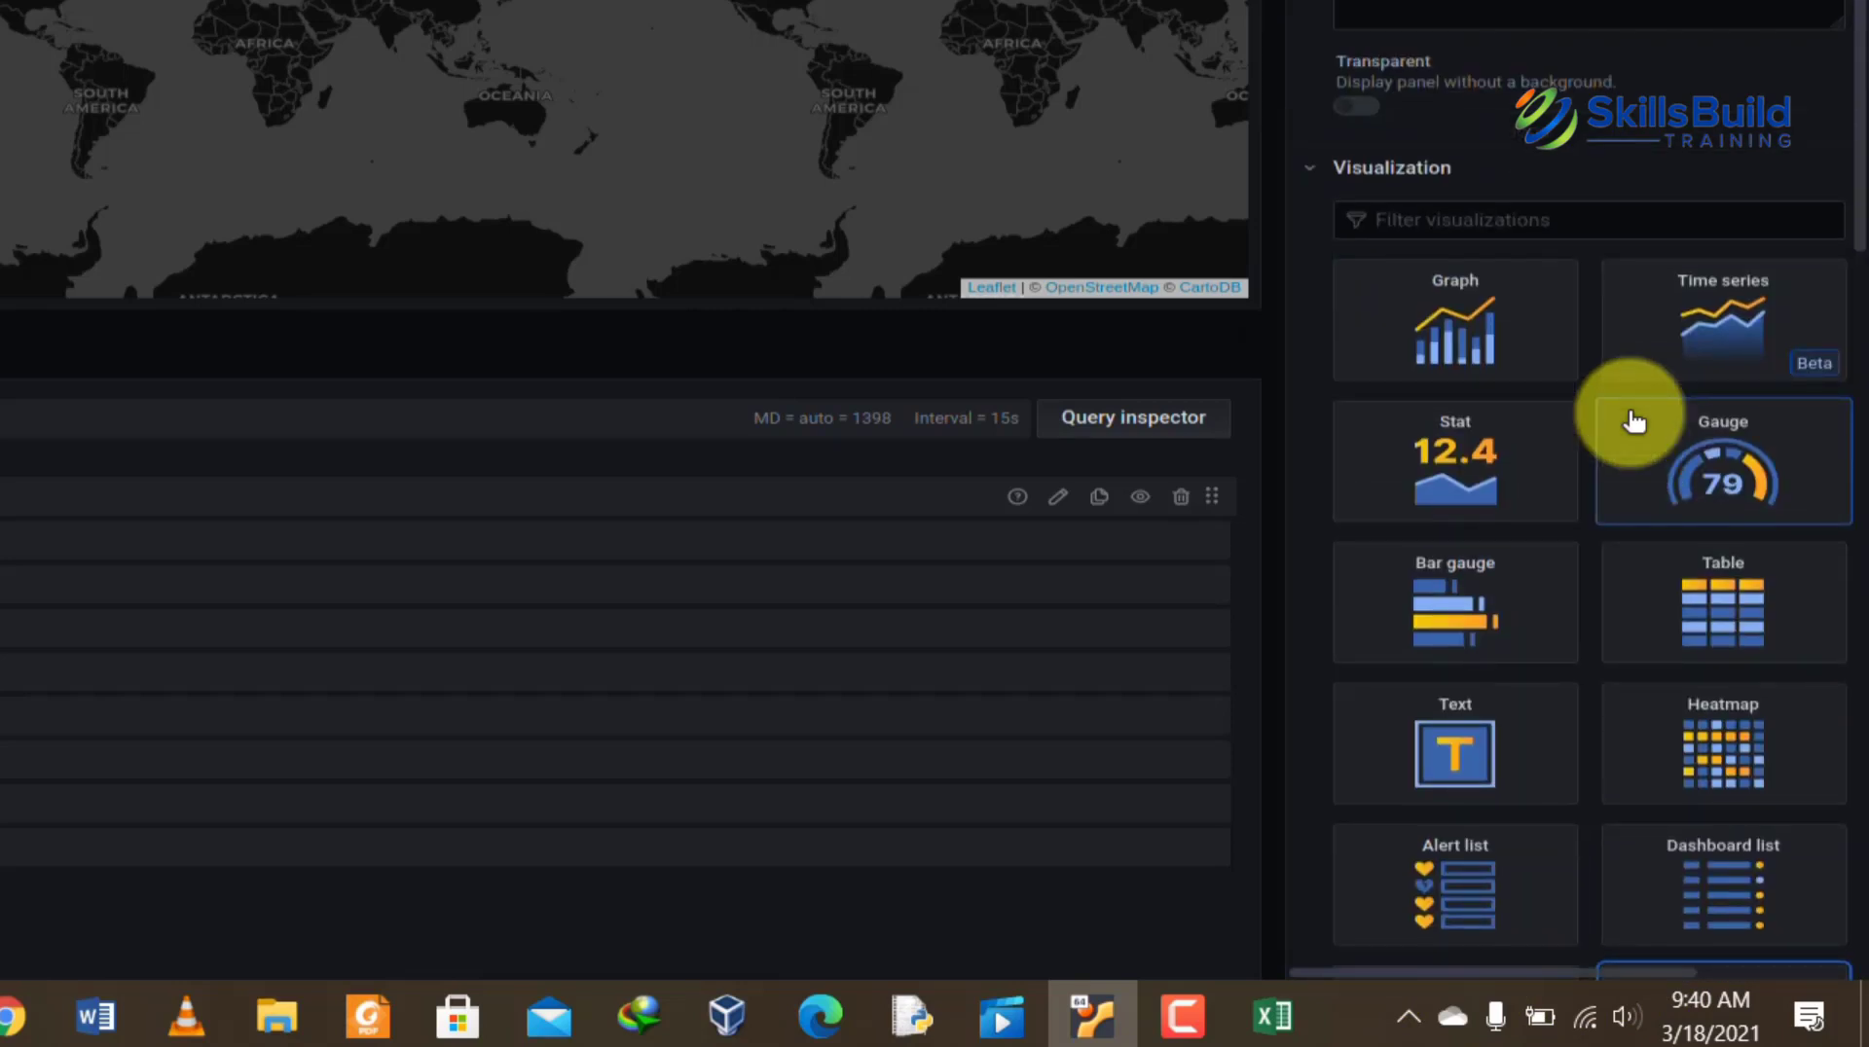
scroll(1633, 420, down, 15)
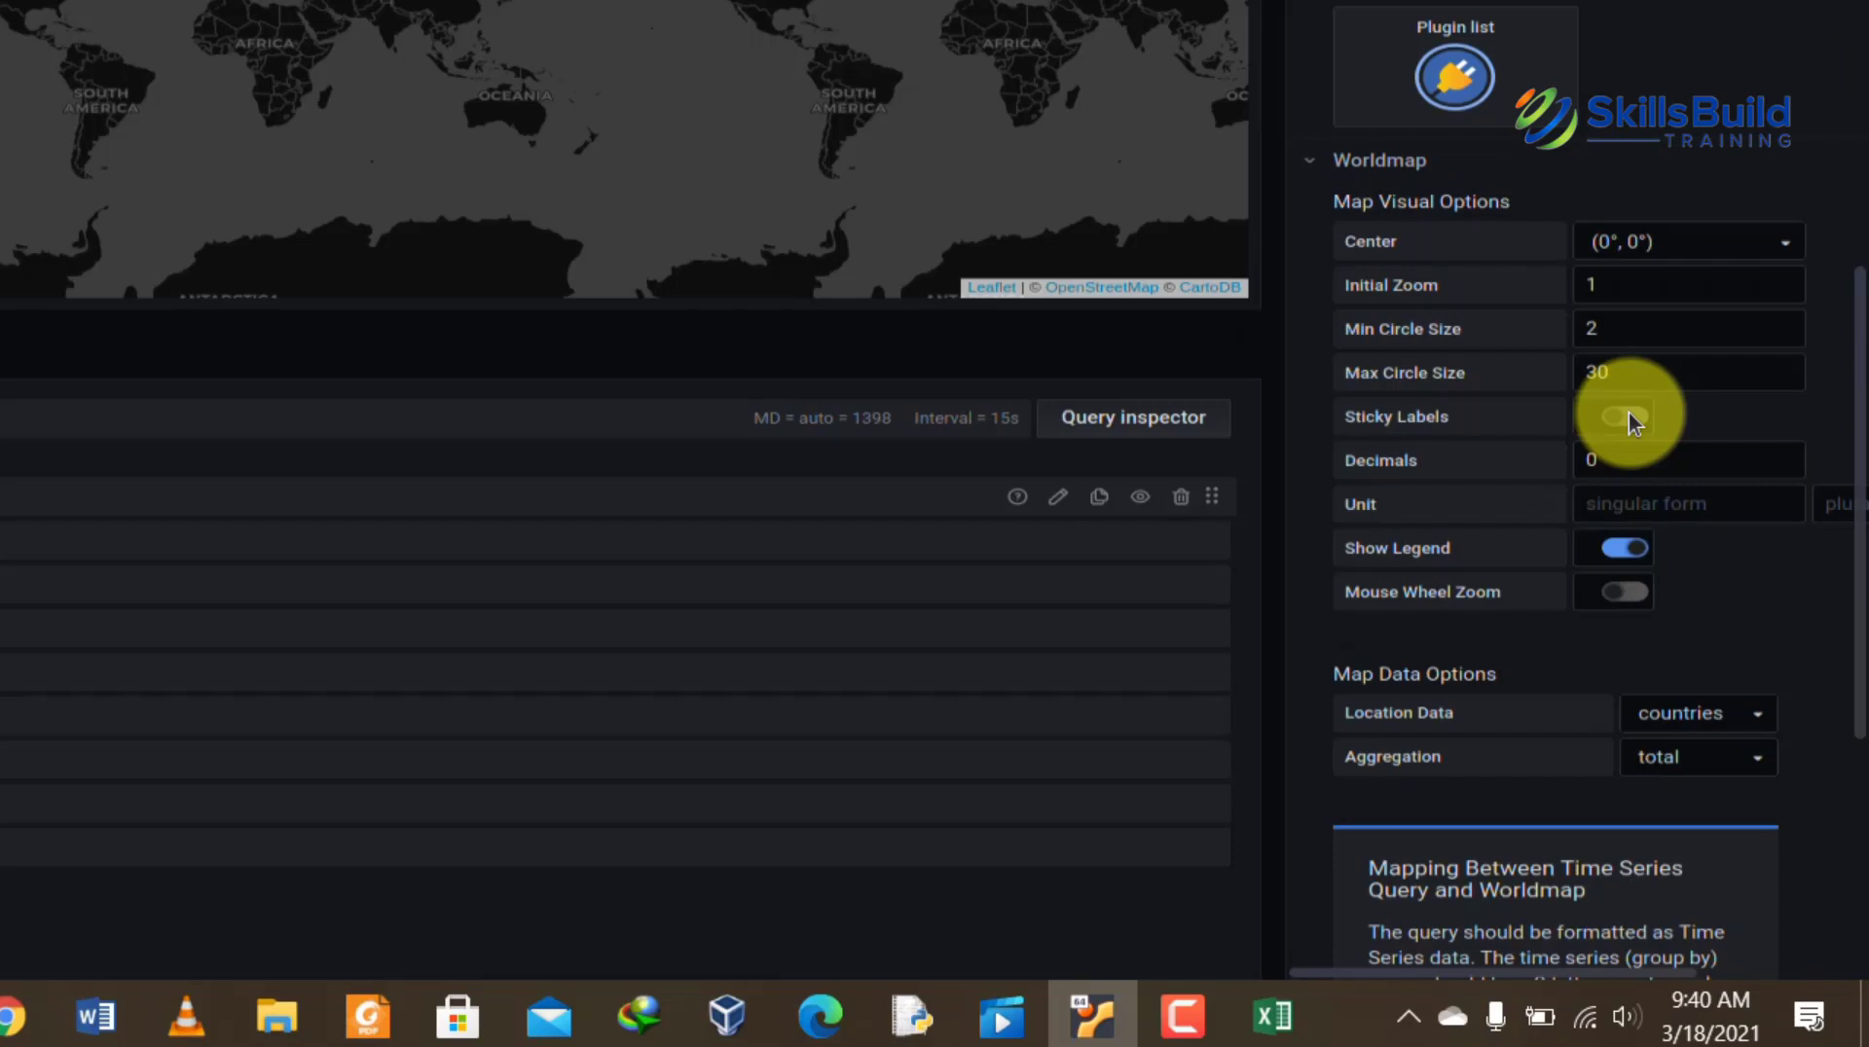
click(1760, 726)
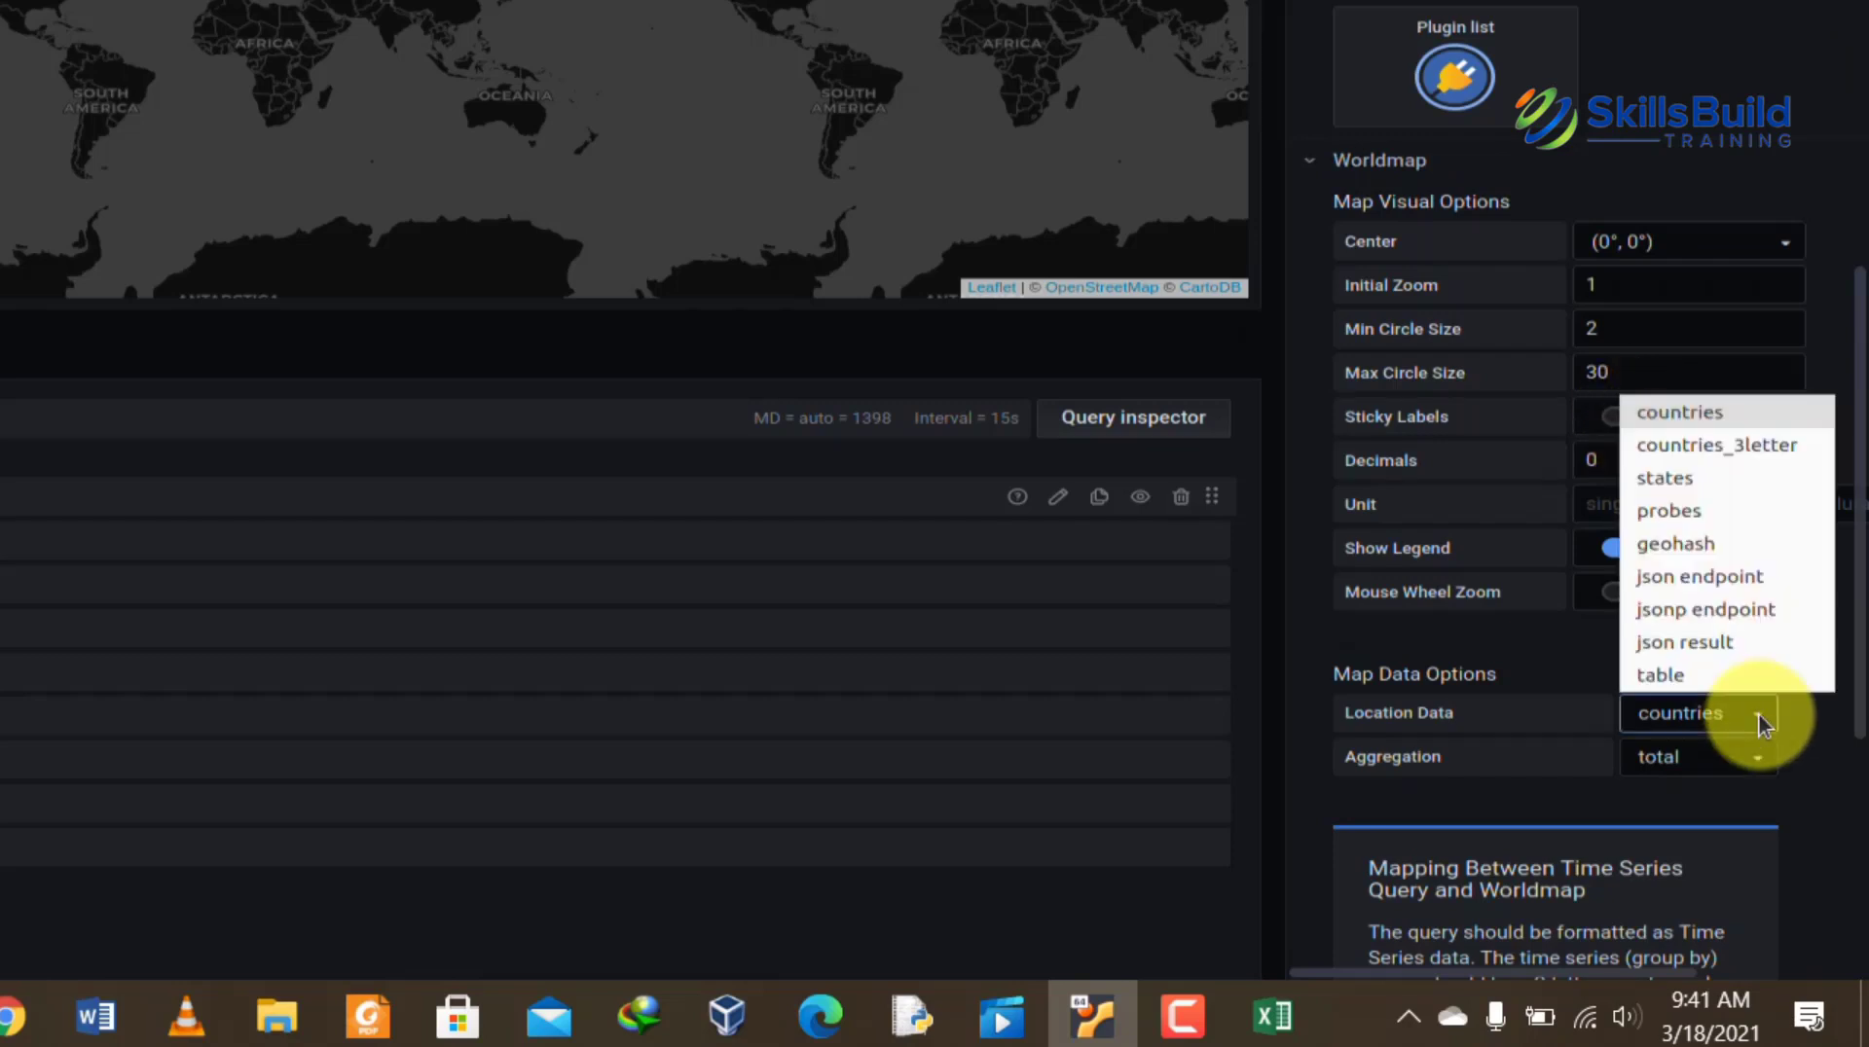
click(1725, 680)
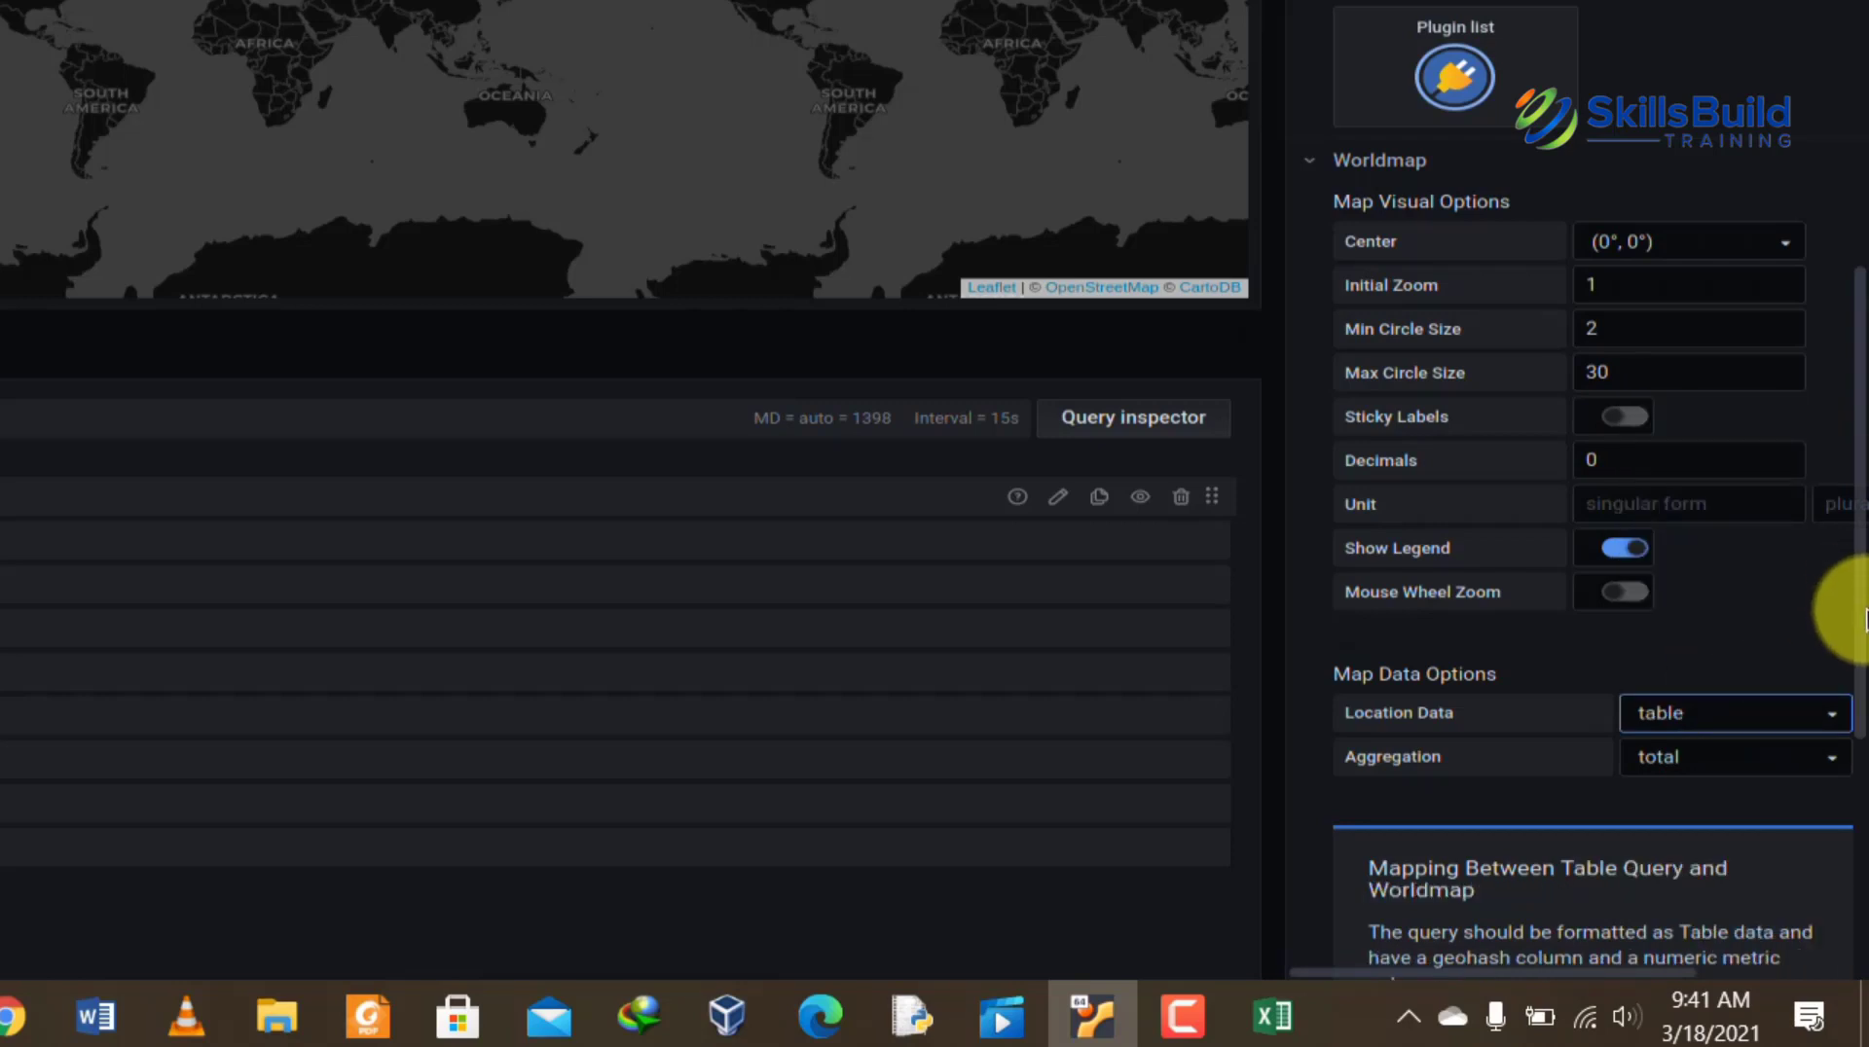
Step: Set the Table Query Format in the Worldmap field mapping to coordinates
scroll(1861, 596, down, 6)
drag(1861, 677, 1861, 784)
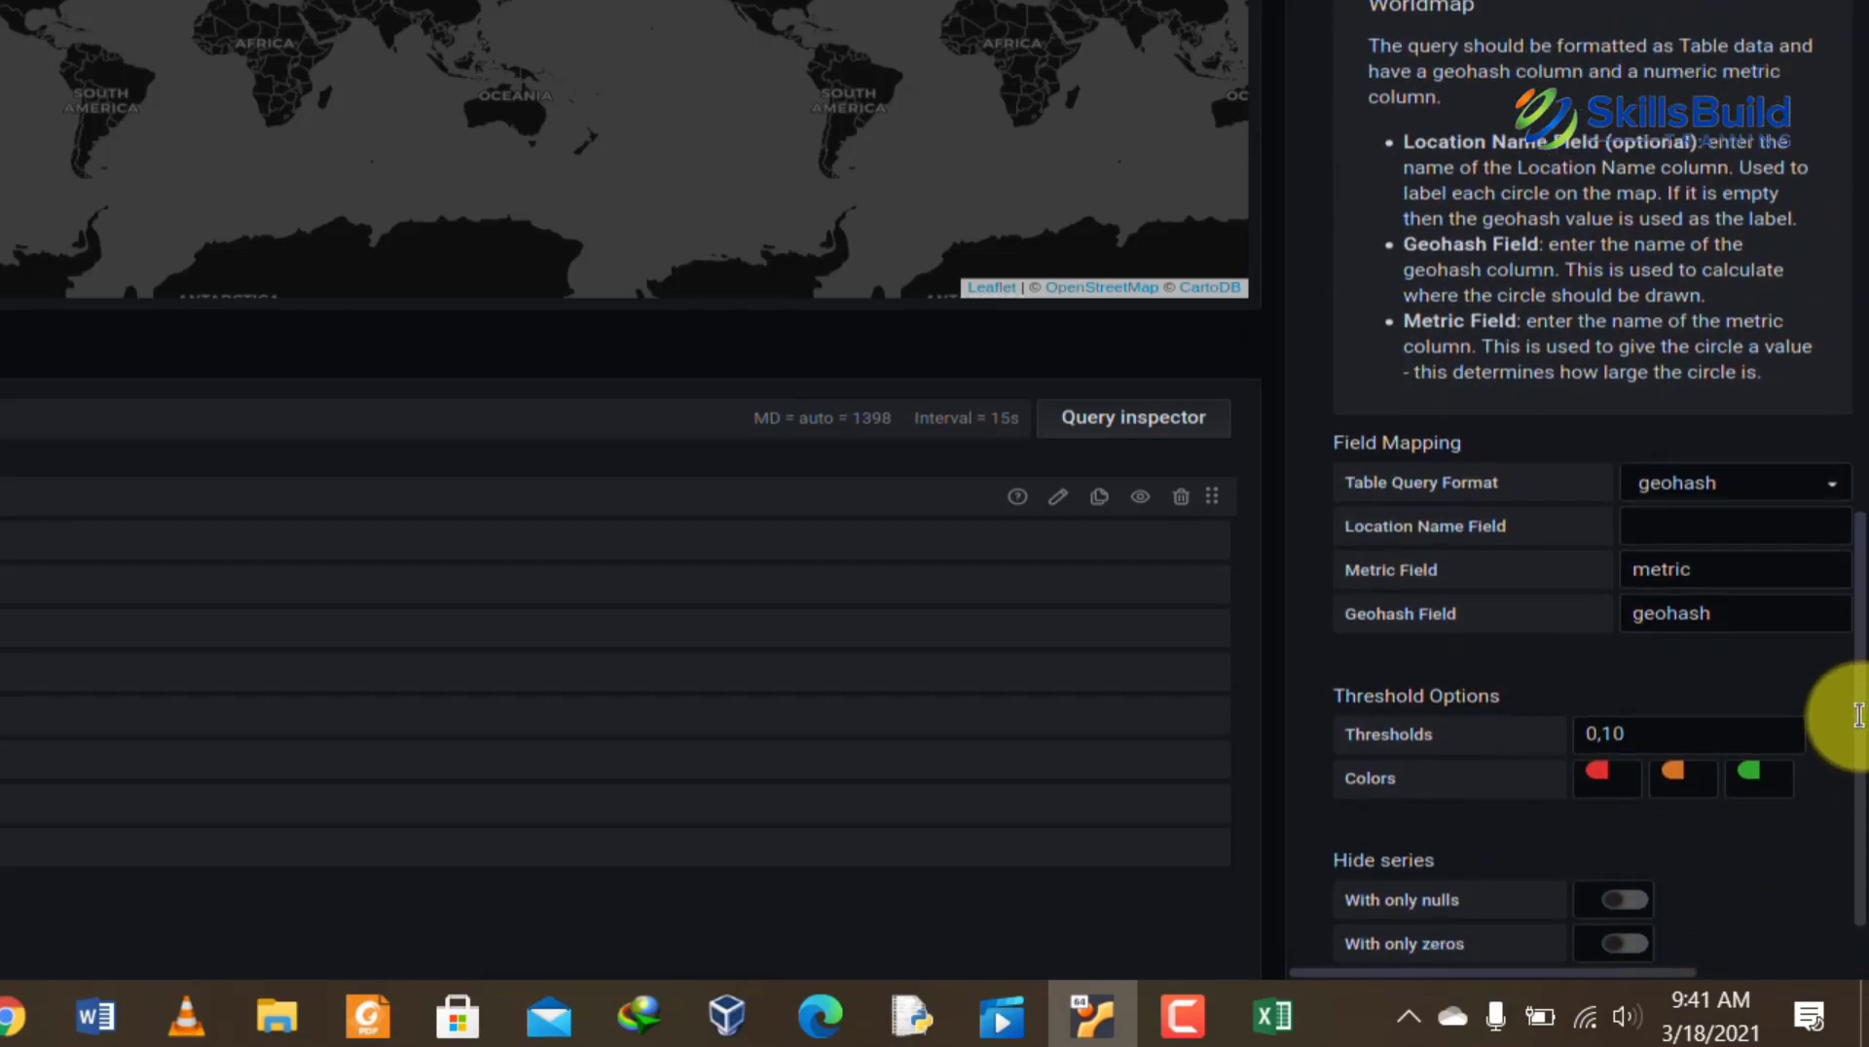
click(1830, 492)
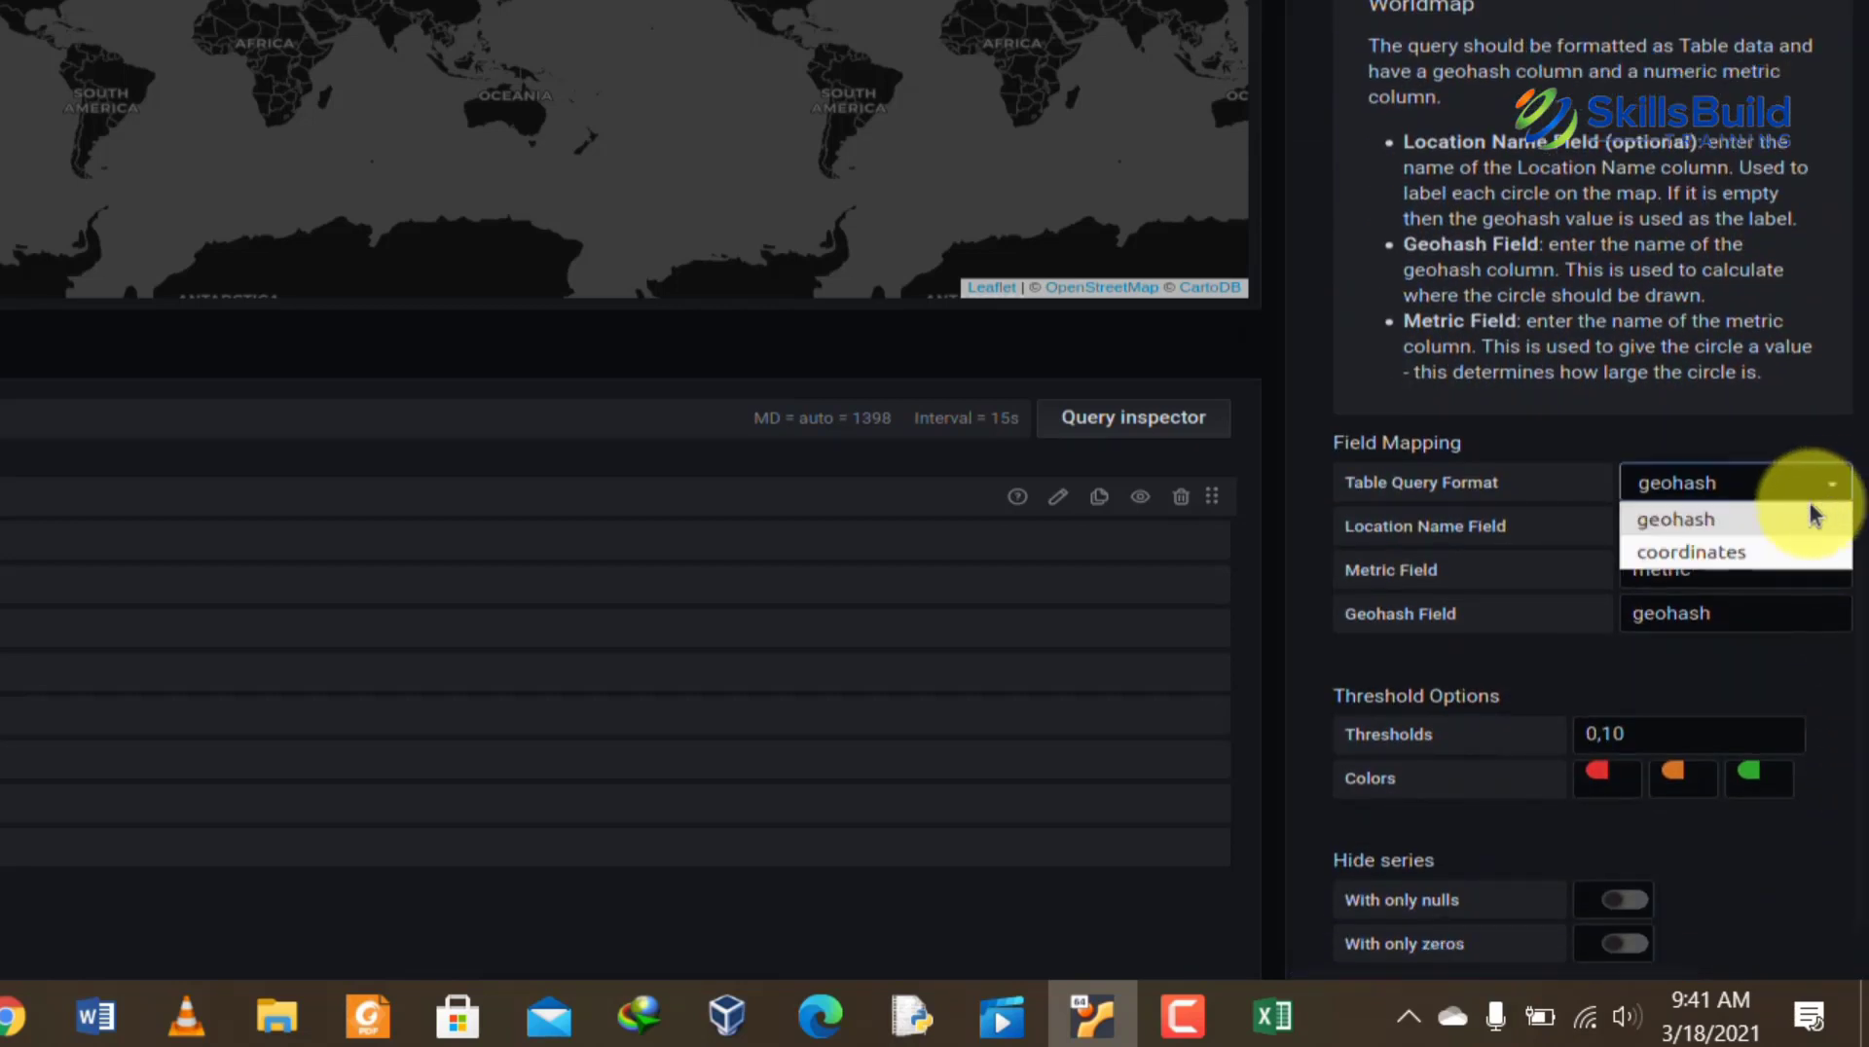
click(1705, 553)
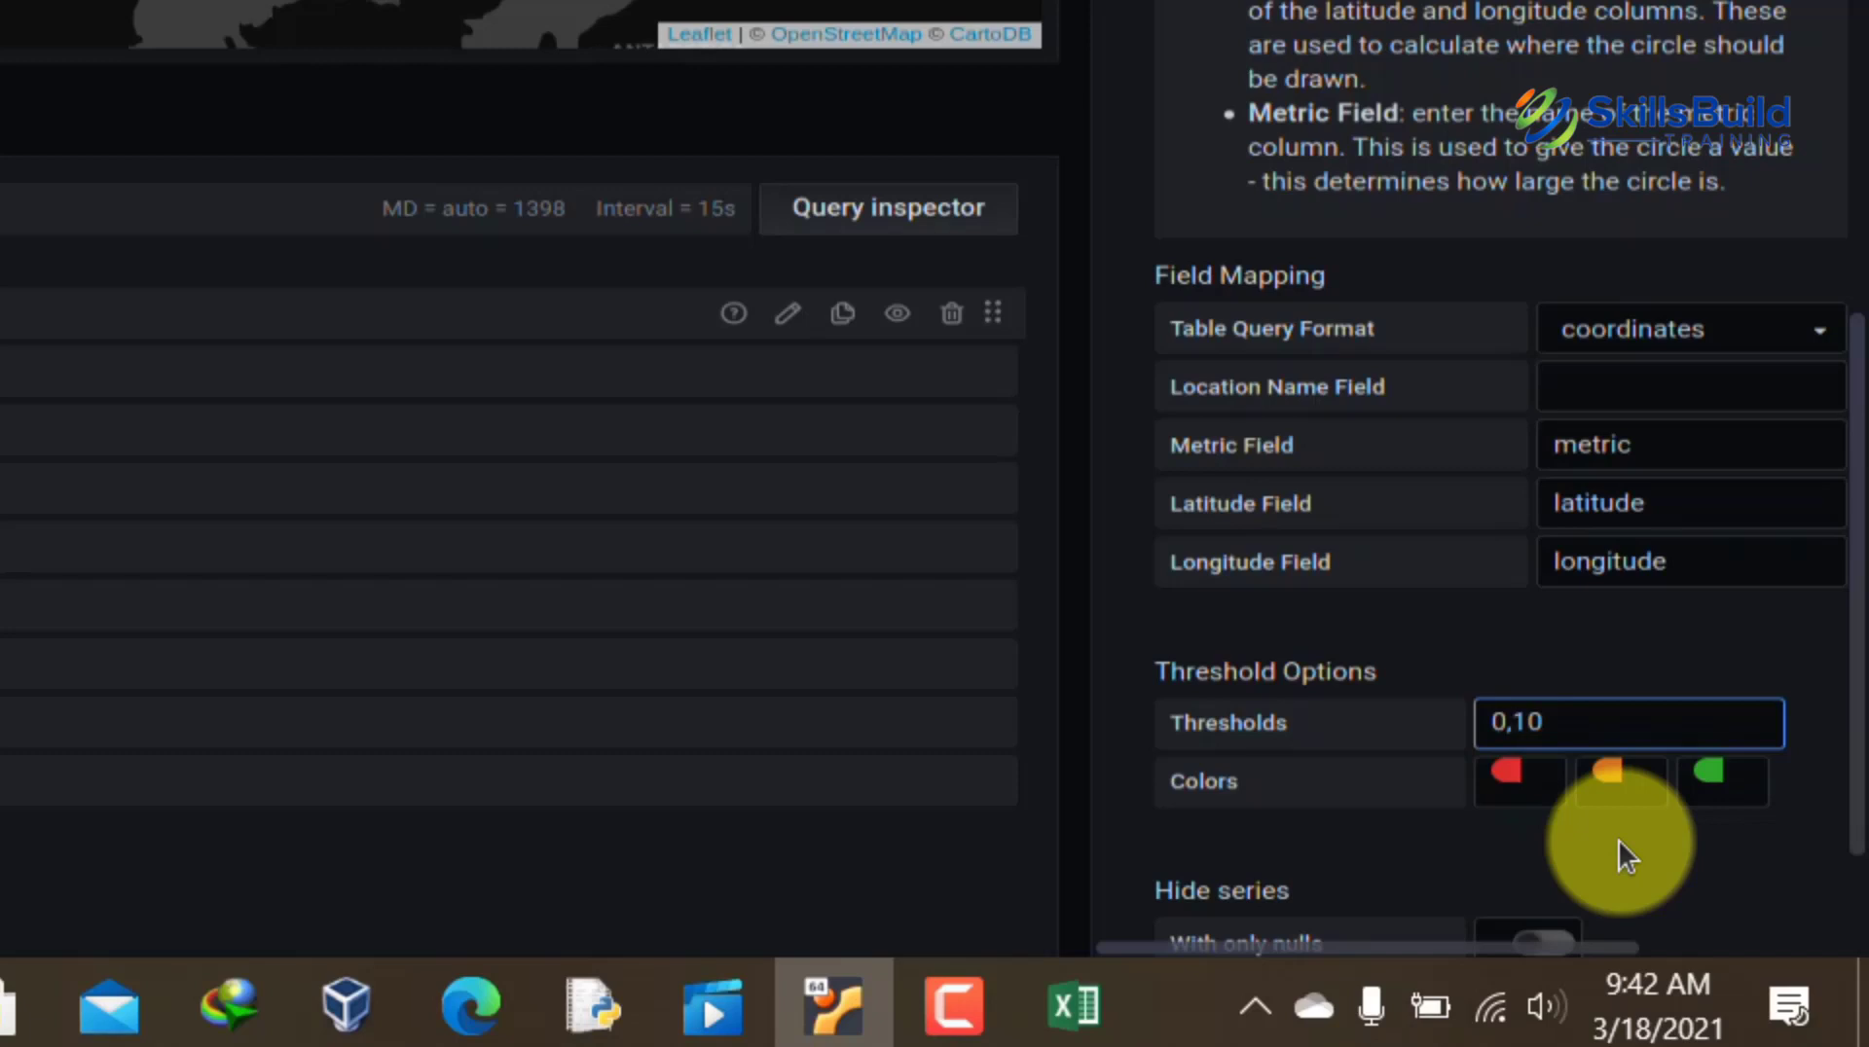
Step: Set the Worldmap thresholds to 100,10000
key(Right)
key(Right)
key(Left)
key(Left)
key(Left)
key(Left)
text(10)
key(Right)
key(Right)
key(Right)
key(Right)
text(000)
Step: Set the three threshold colors to green, orange and red in order, and apply the panel changes
click(1507, 774)
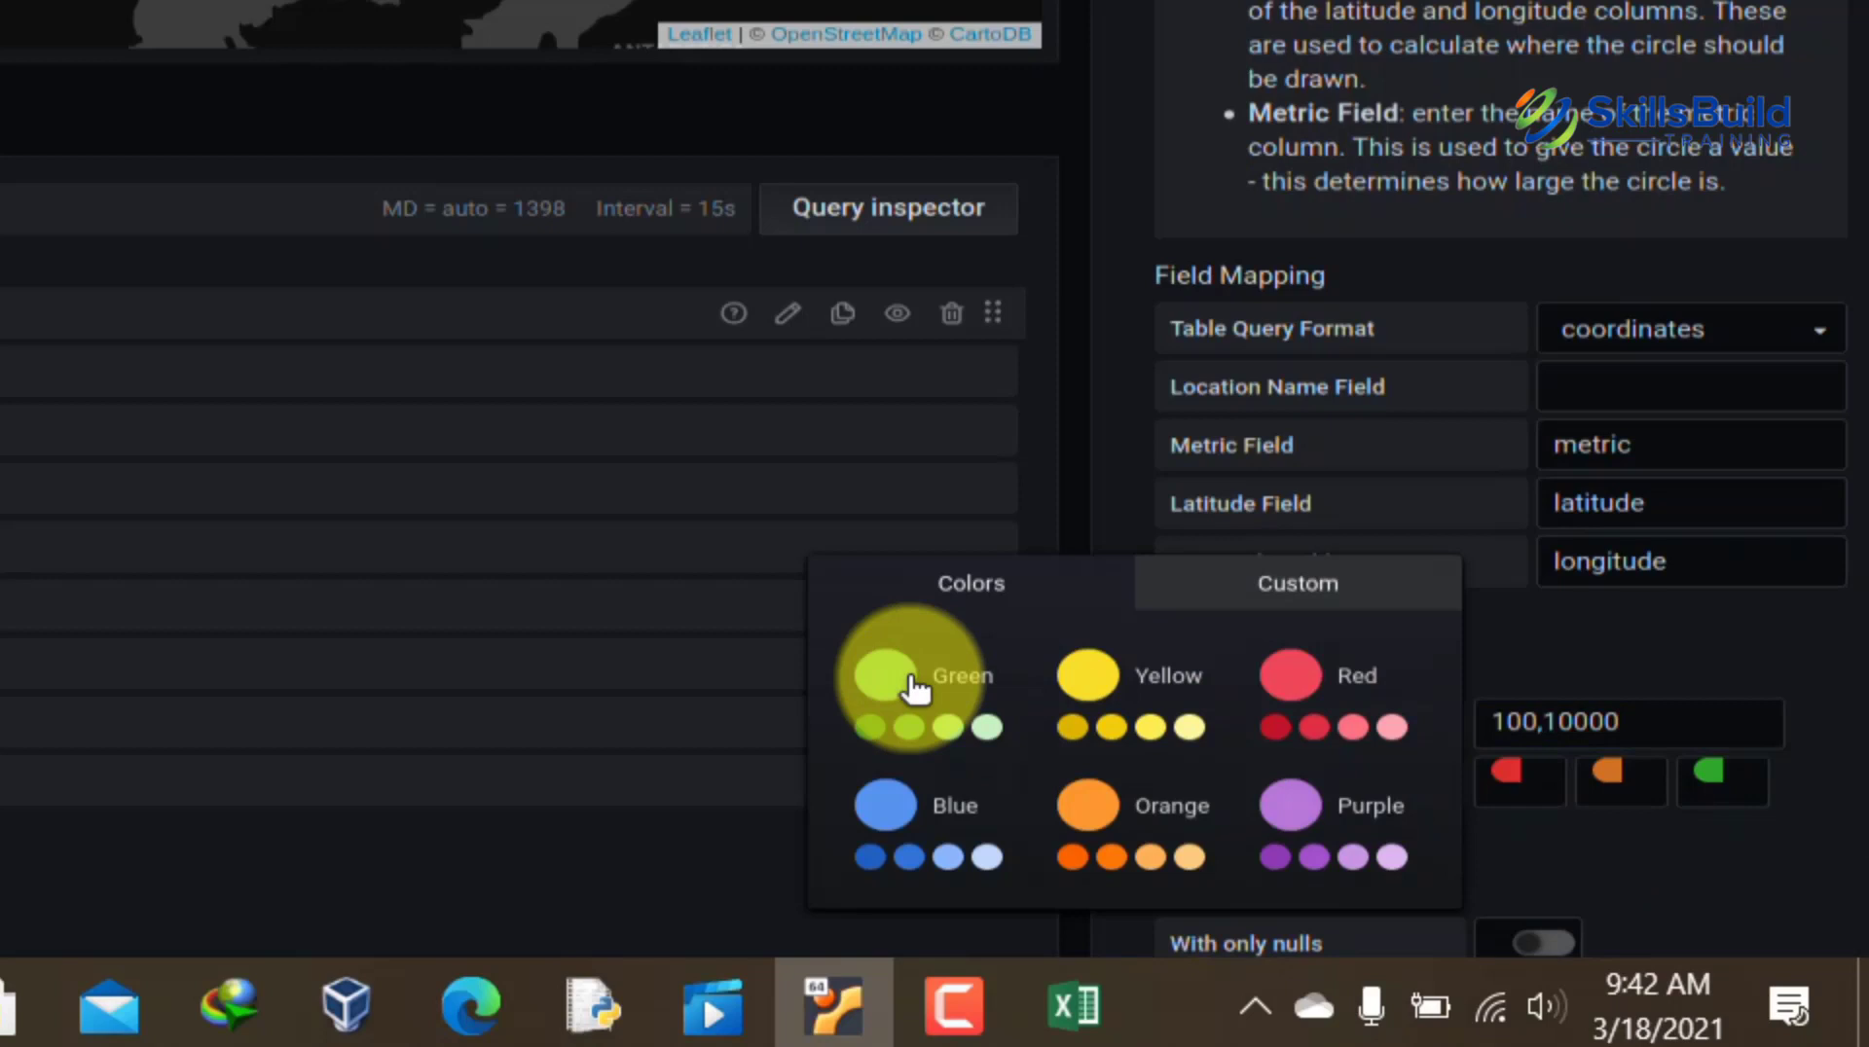
click(913, 679)
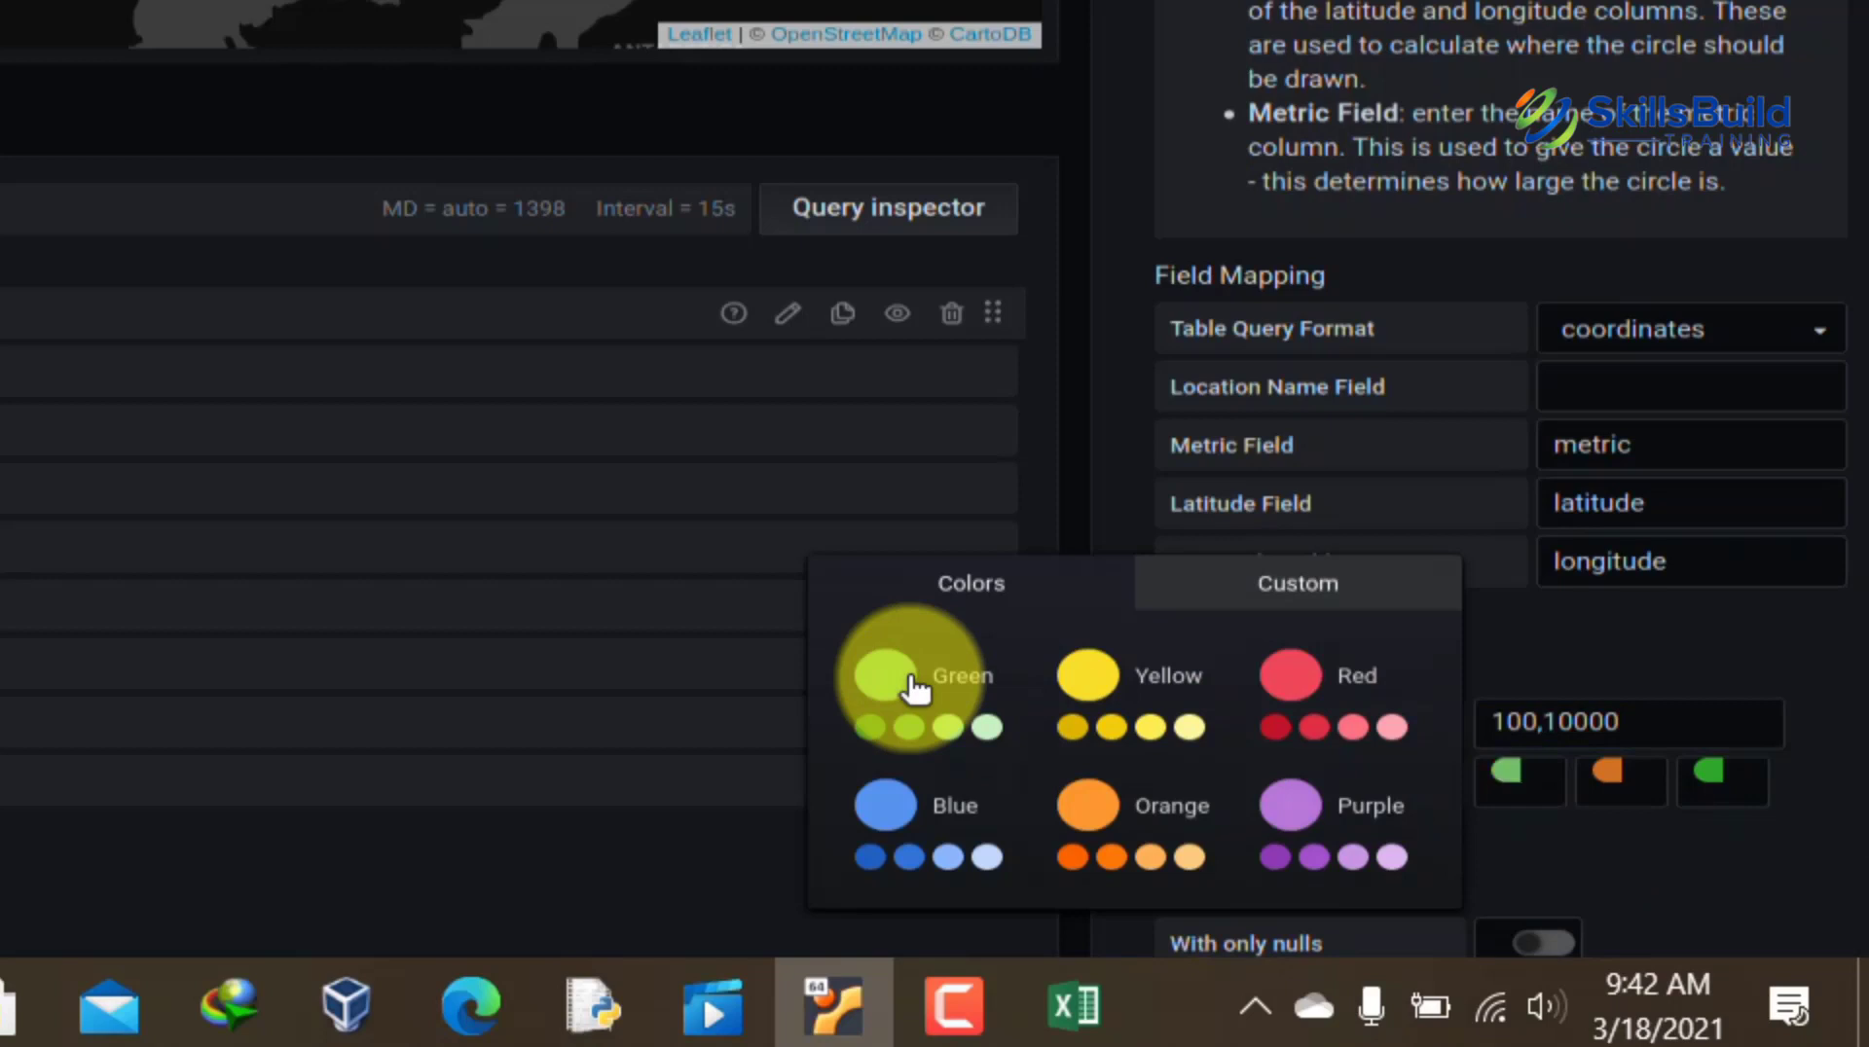
click(1611, 774)
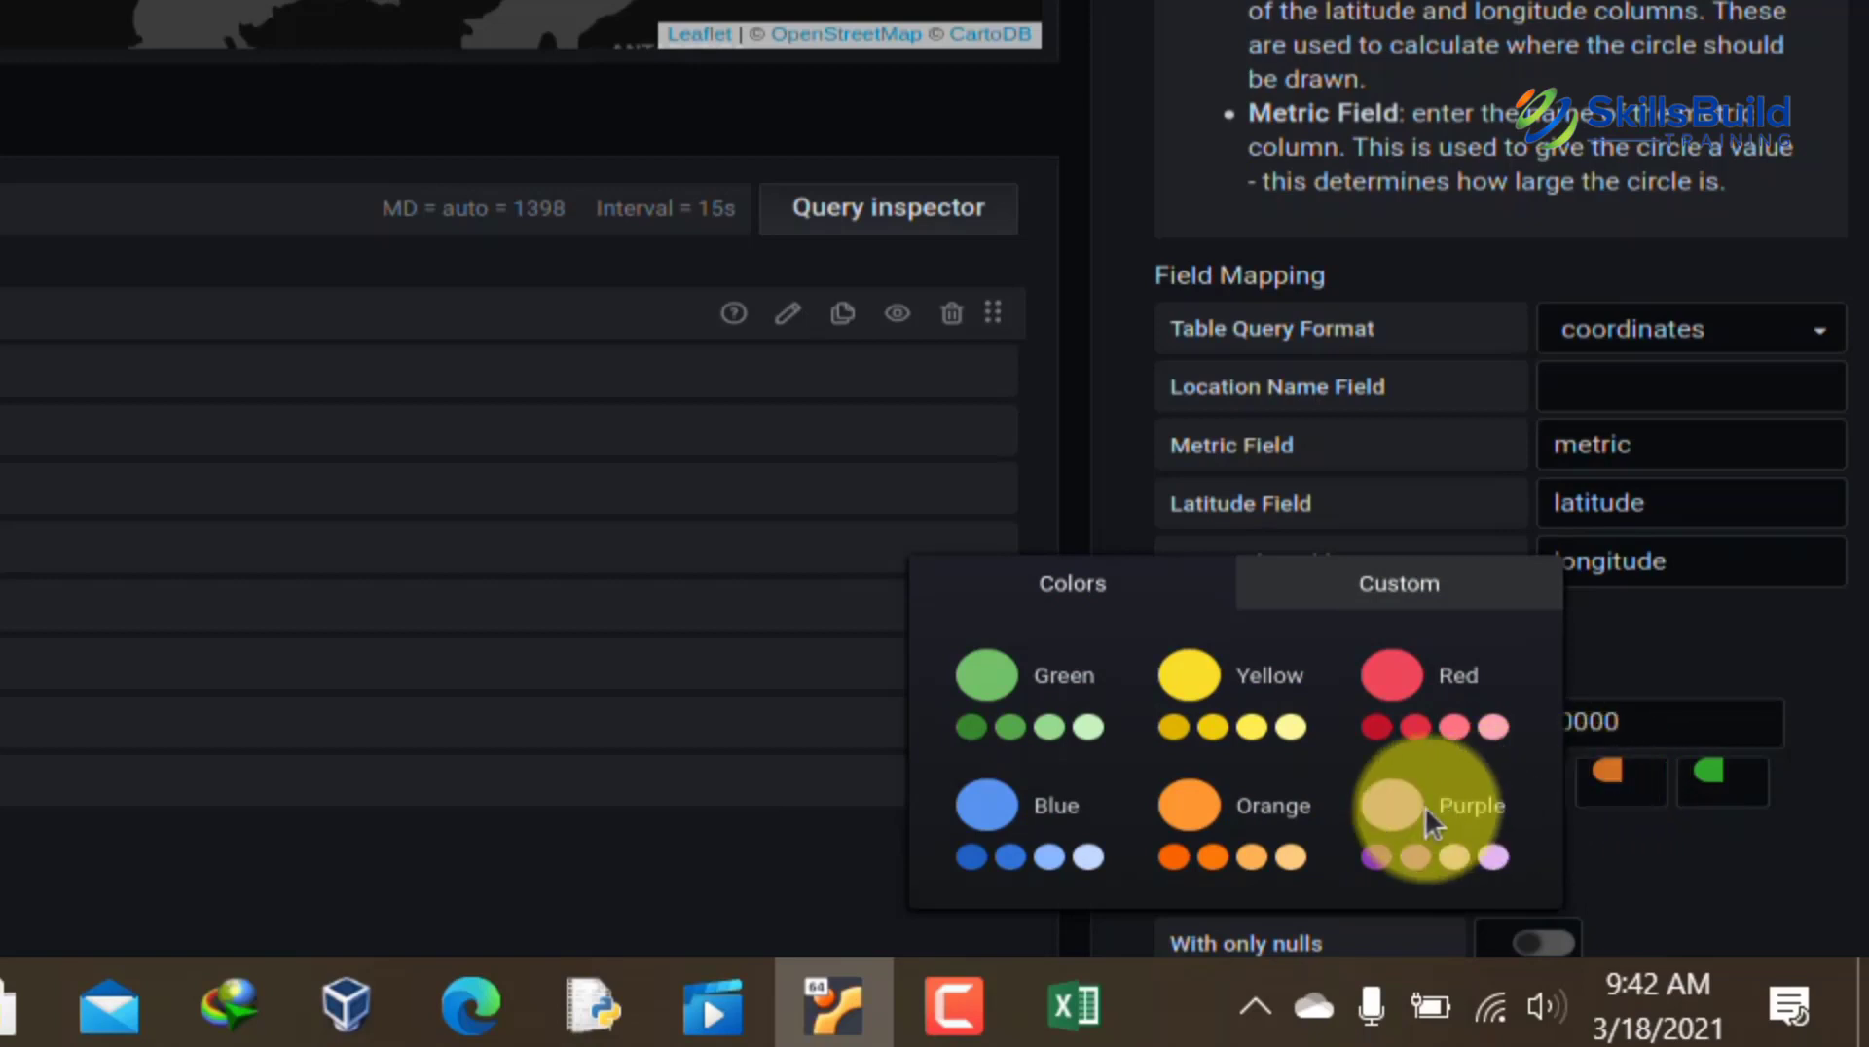
click(1175, 859)
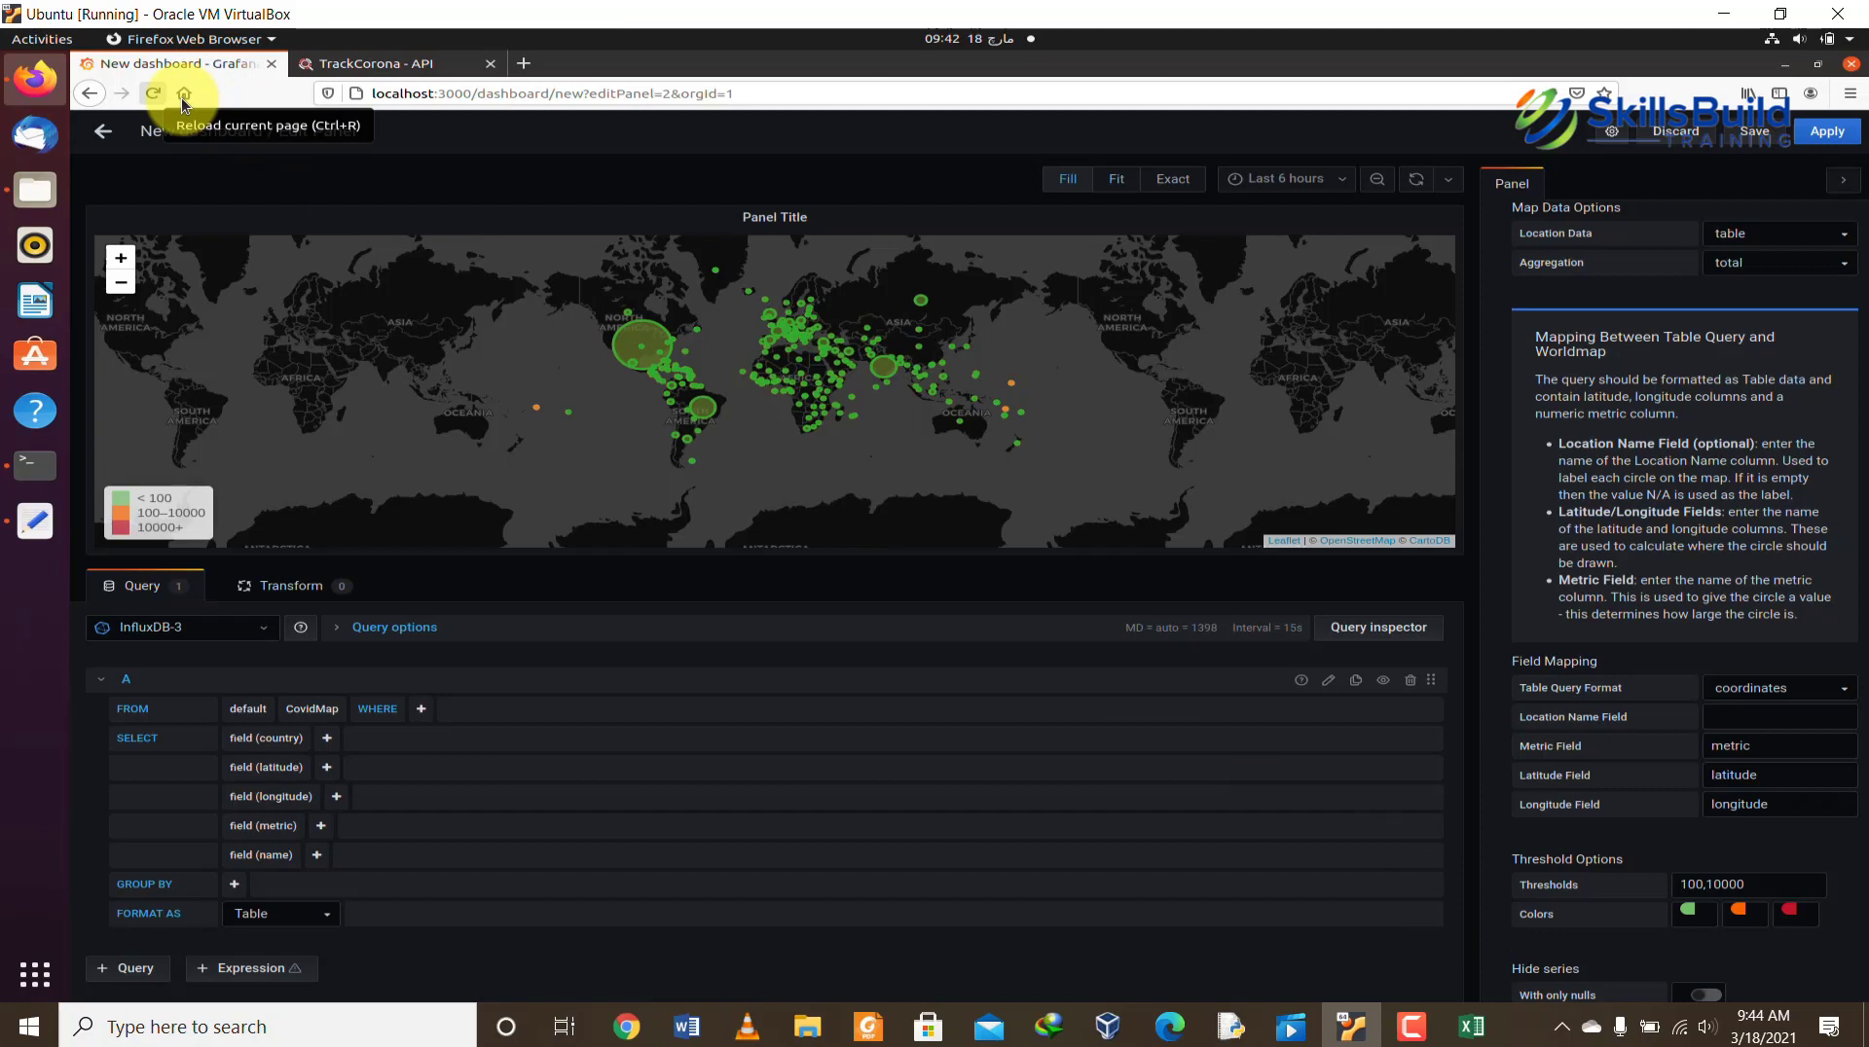
click(1825, 133)
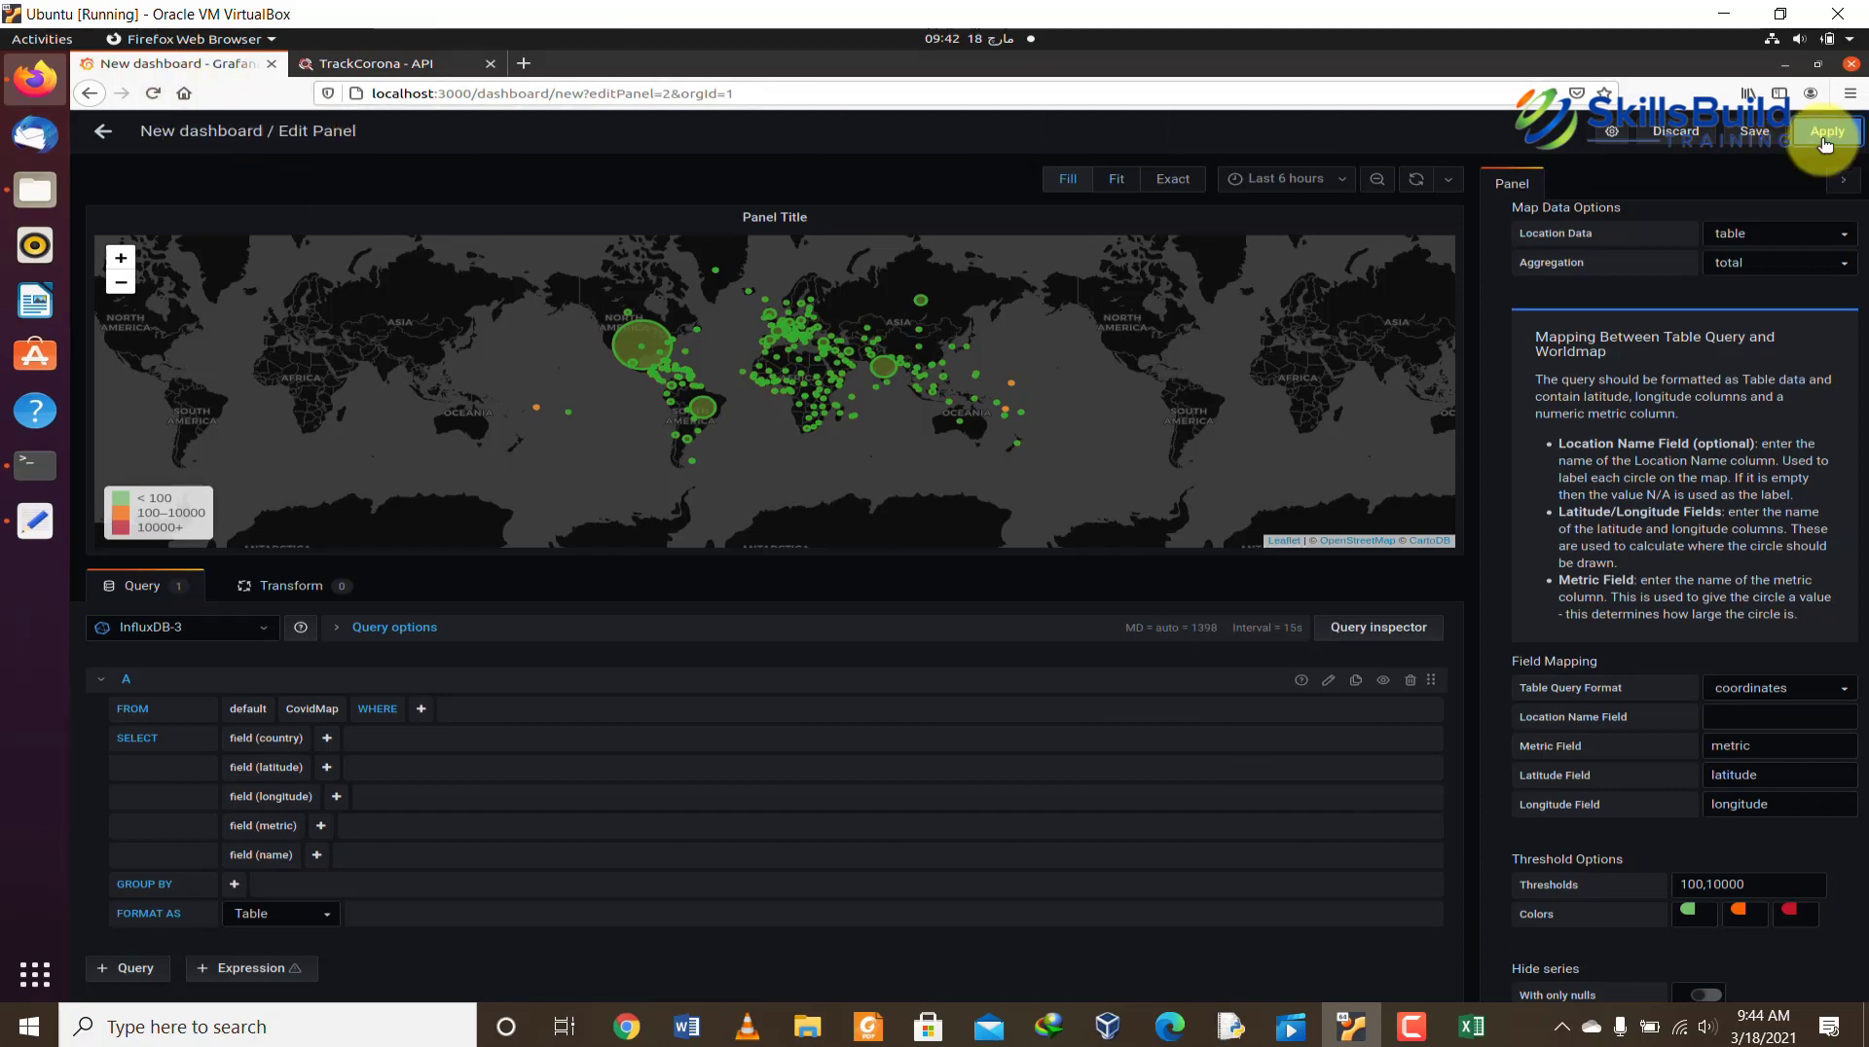